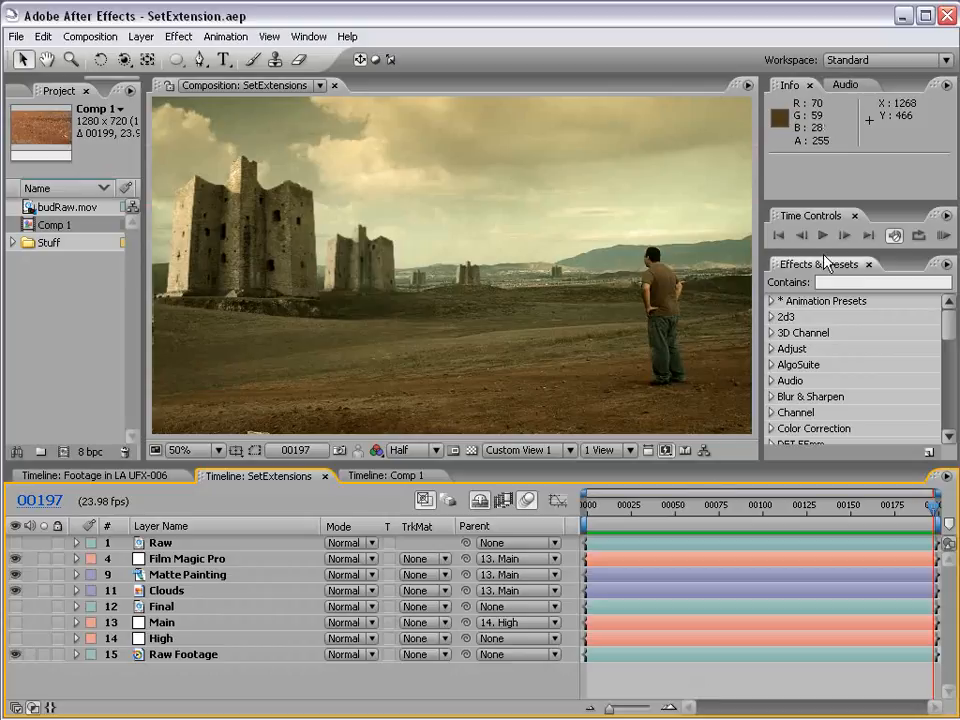
Preview the SetExtensions composition and scrub through the castle shot to frame 165
key("KP_0")
left_click_drag(606, 508, 892, 513)
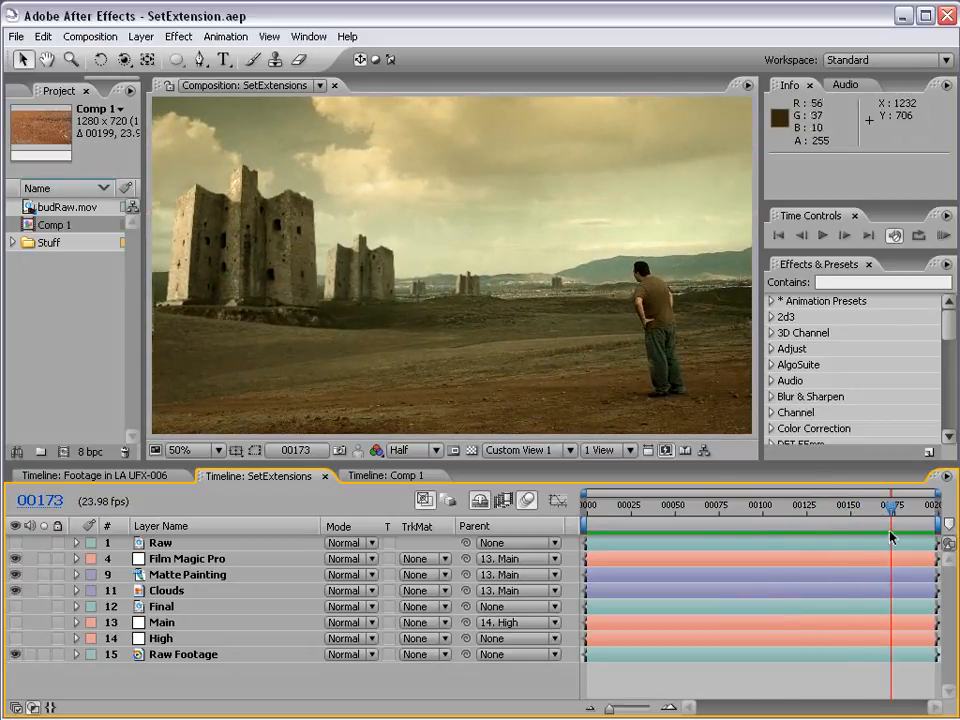
mouse_move(891, 512)
left_mouse_down()
mouse_move(929, 512)
mouse_move(878, 510)
left_mouse_up()
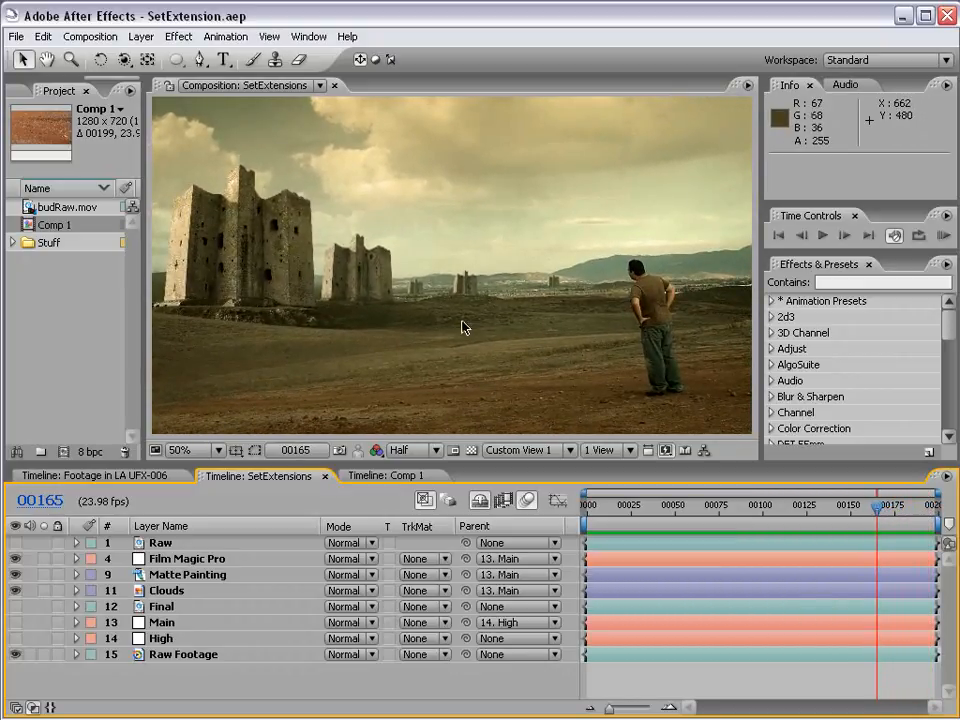
Compare the finished composite with the original footage by toggling the Raw layer's visibility
left_click(15, 543)
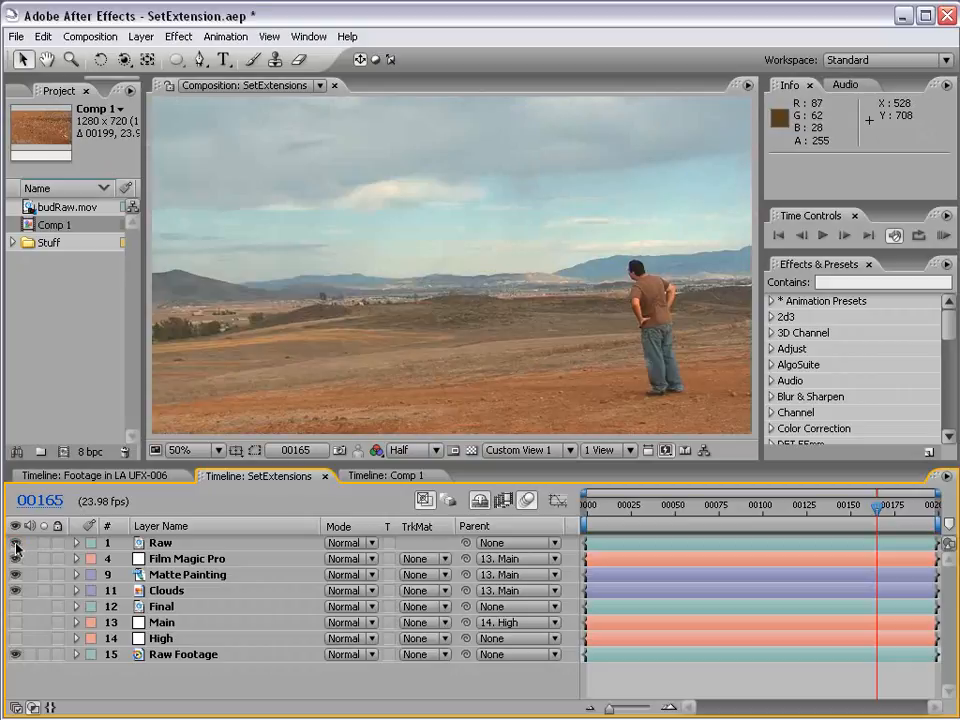
left_click(15, 543)
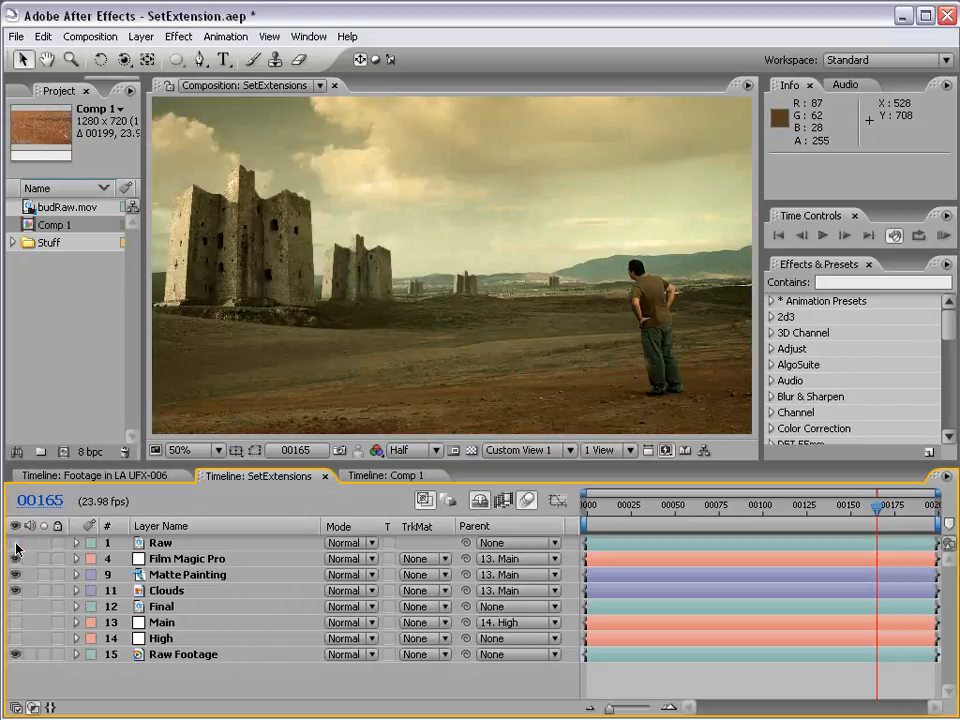
left_click(15, 543)
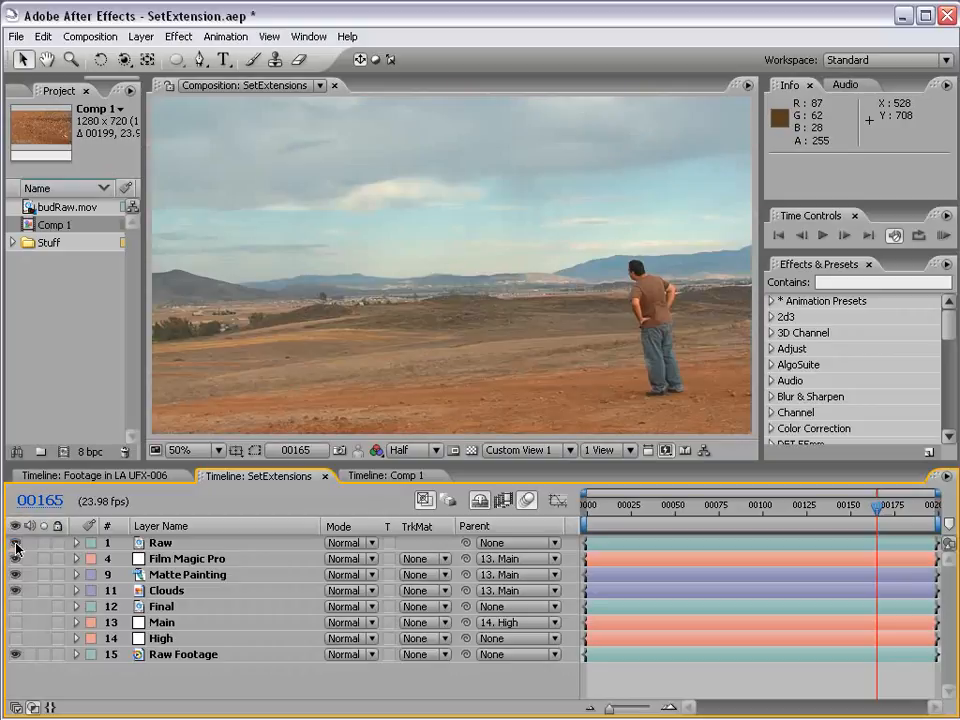
left_click(15, 543)
left_click(15, 543)
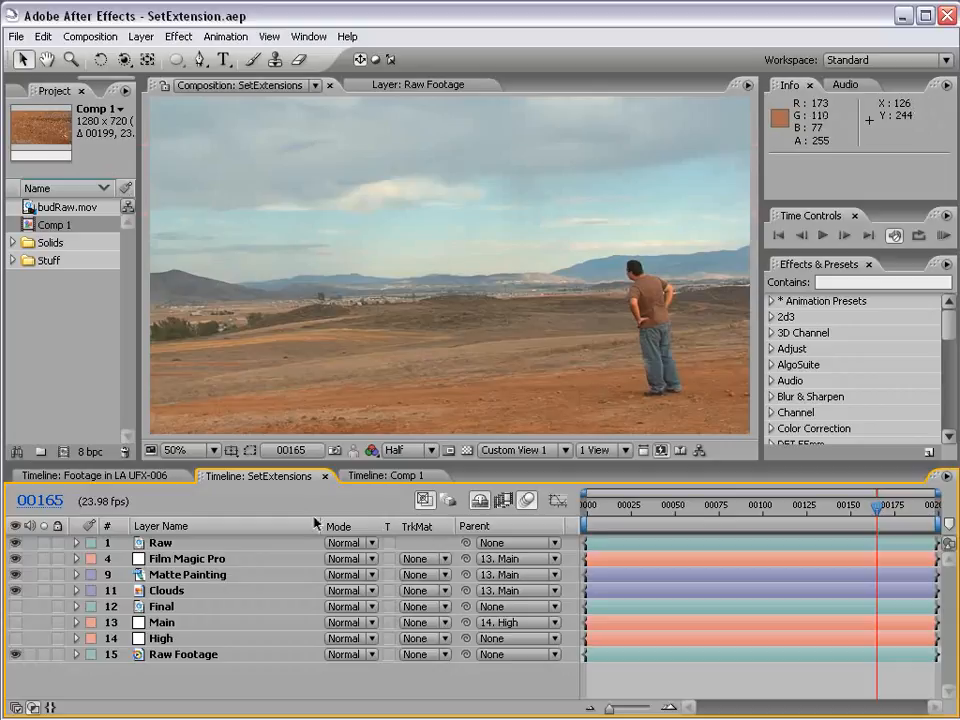
Add two null objects to the Comp 1 composition above the Footage layer
left_click(386, 476)
left_click_drag(540, 506, 851, 508)
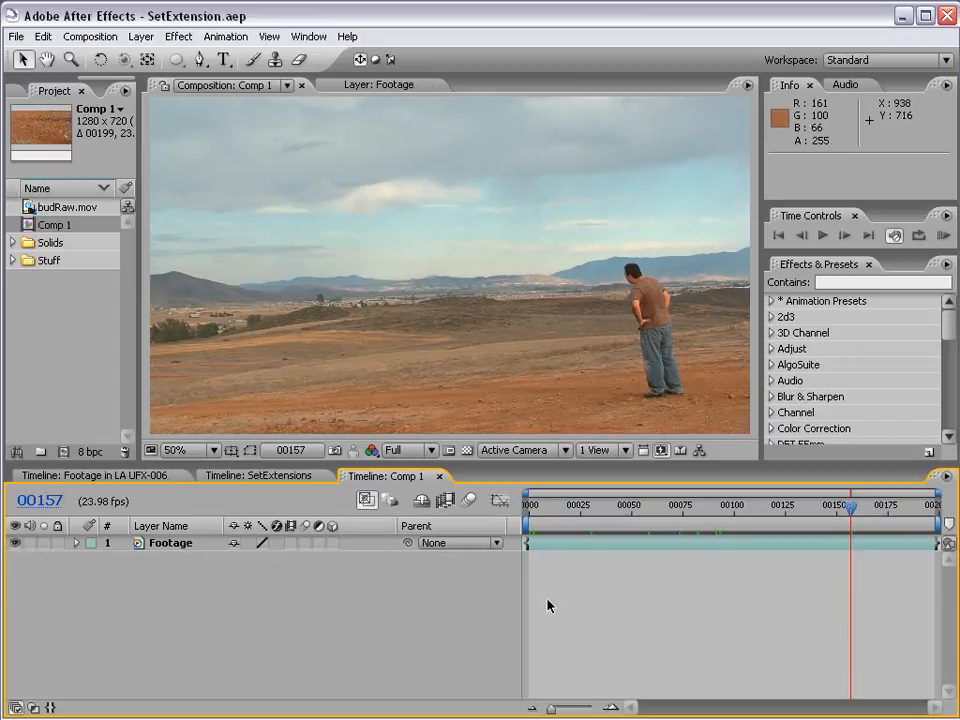
left_click(141, 36)
mouse_move(152, 58)
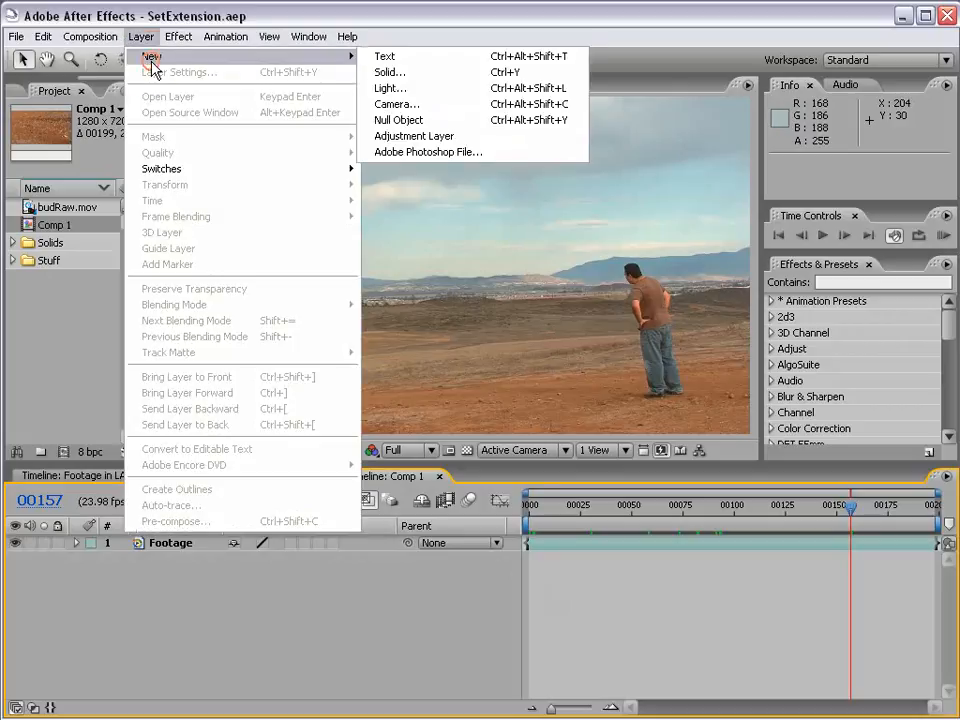
left_click(461, 121)
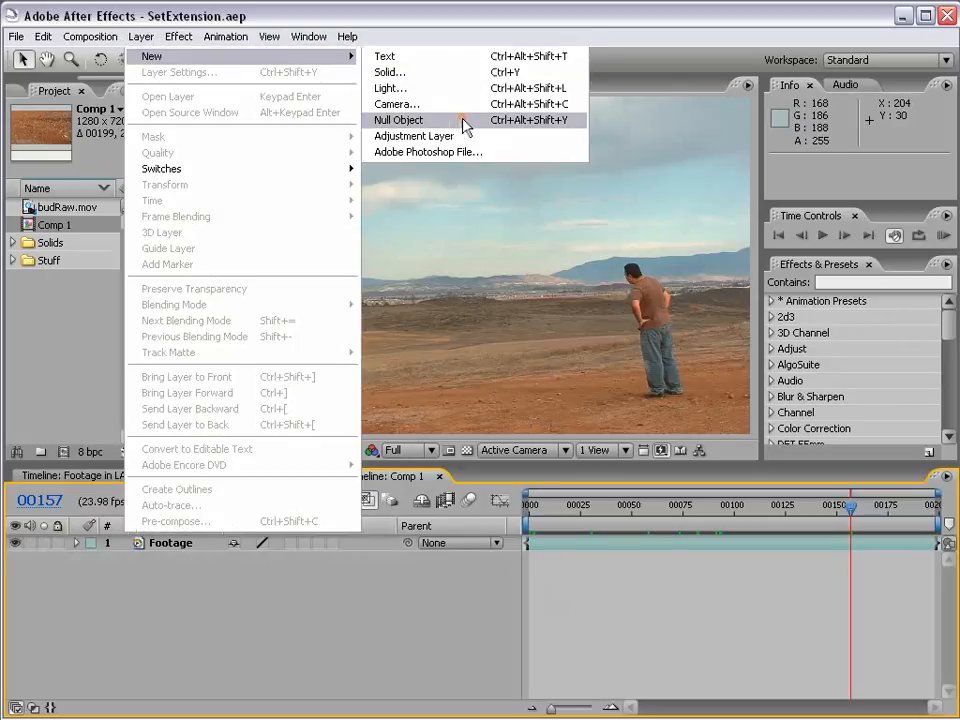
left_click(141, 36)
mouse_move(150, 57)
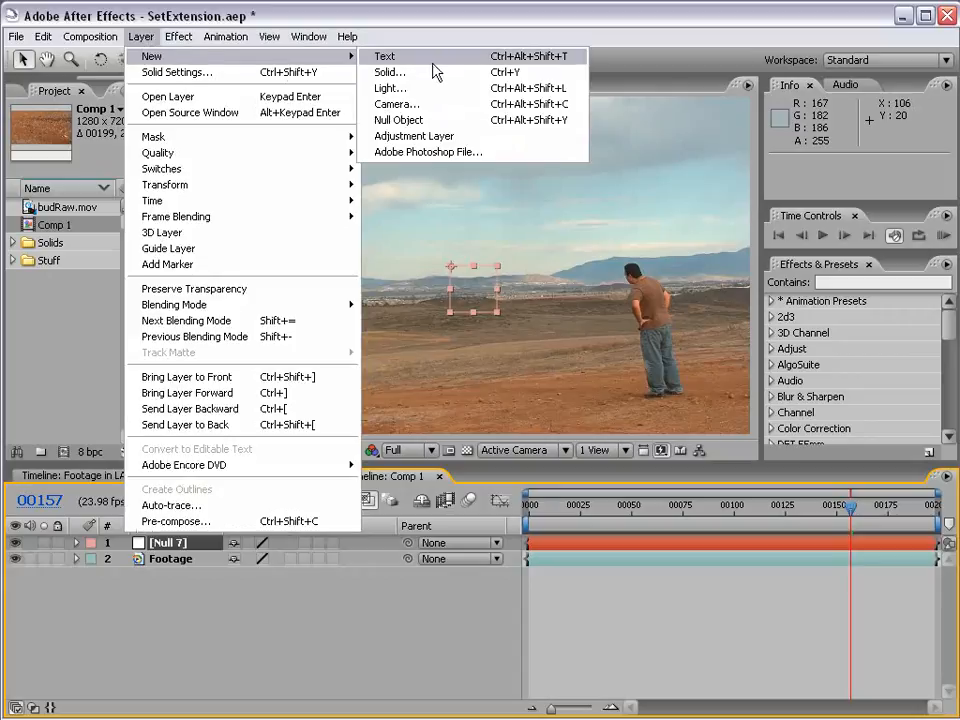
left_click(443, 128)
left_click(182, 649)
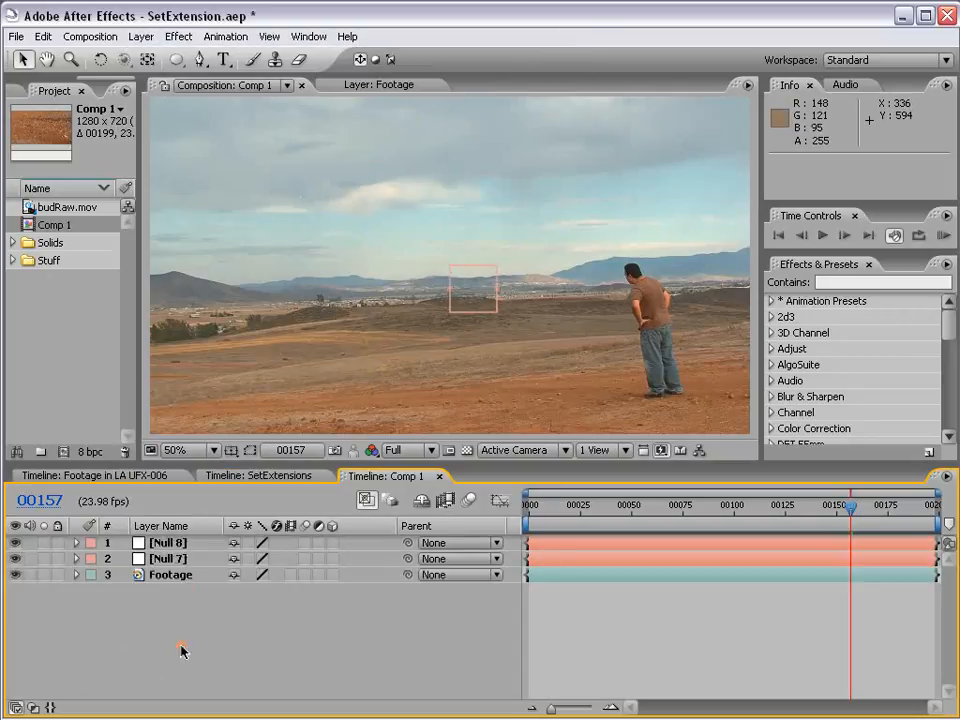
Rename the lower null First and the upper null Second, and save the project
left_click(185, 560)
key("Return")
type("First")
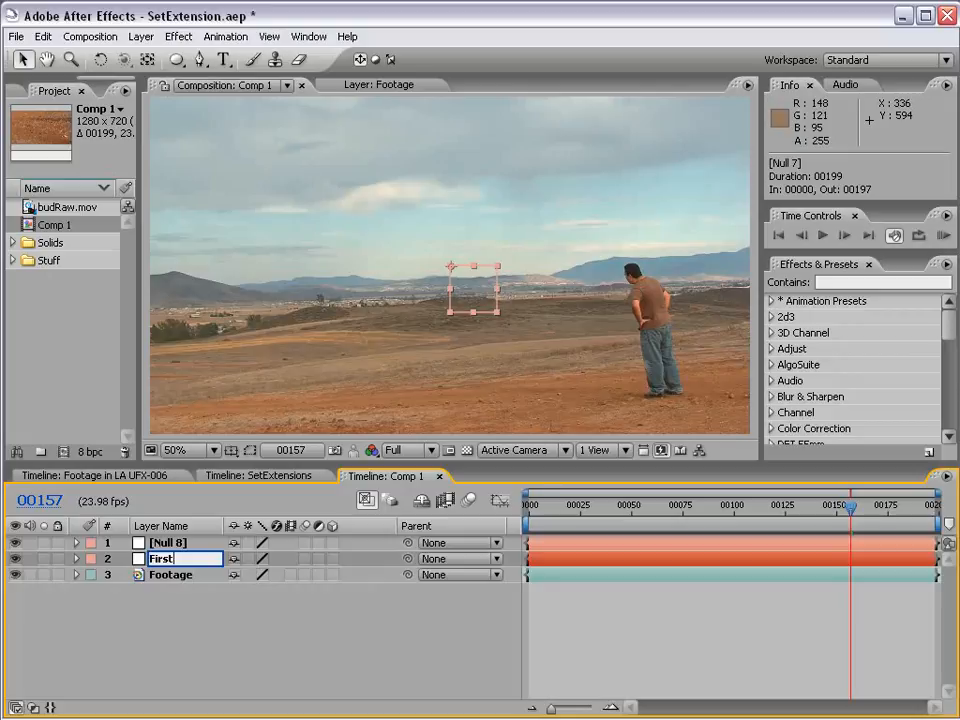
left_click(155, 545)
key("Return")
type("Se")
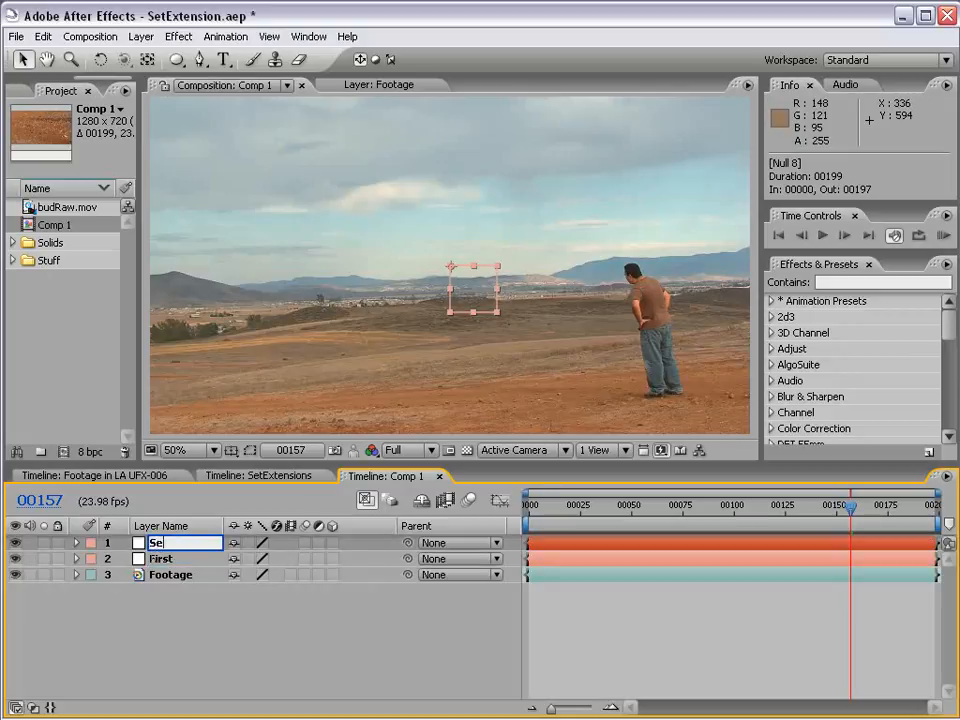
type("cond")
key("Return")
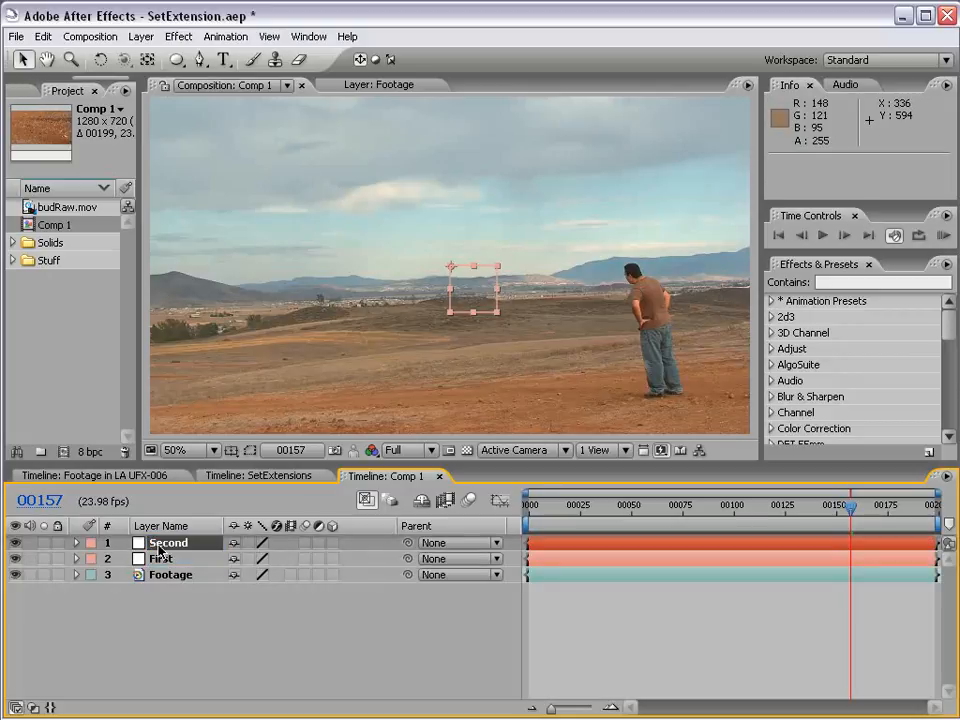
key("ctrl+s")
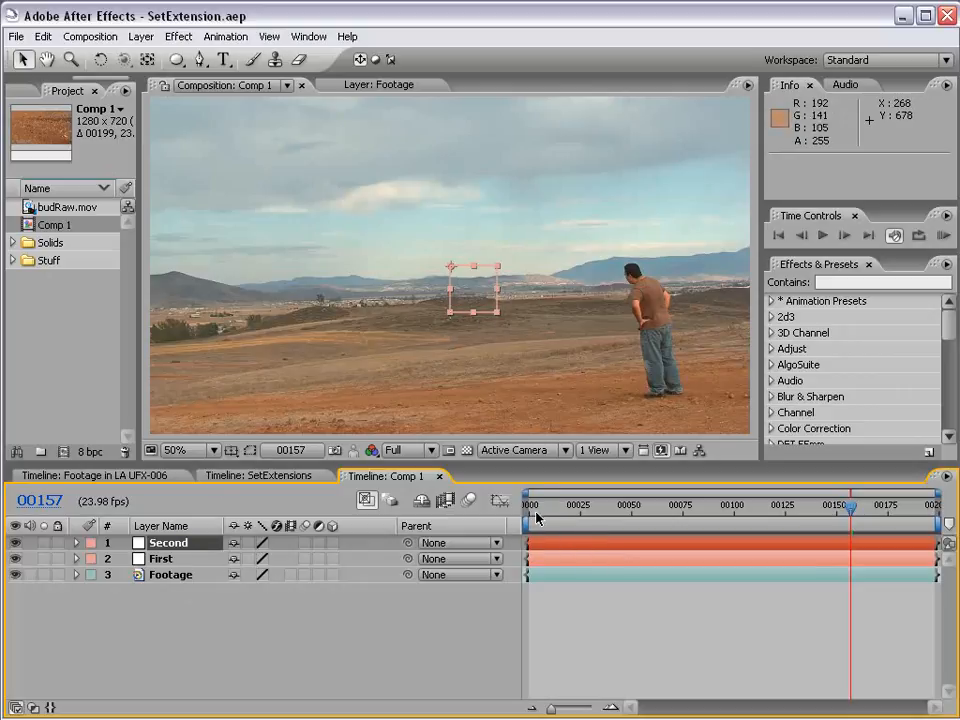
Scrub through Comp 1, return to frame 0 and open the Footage layer in its layer viewer
left_click_drag(537, 517, 891, 509)
left_click(167, 563)
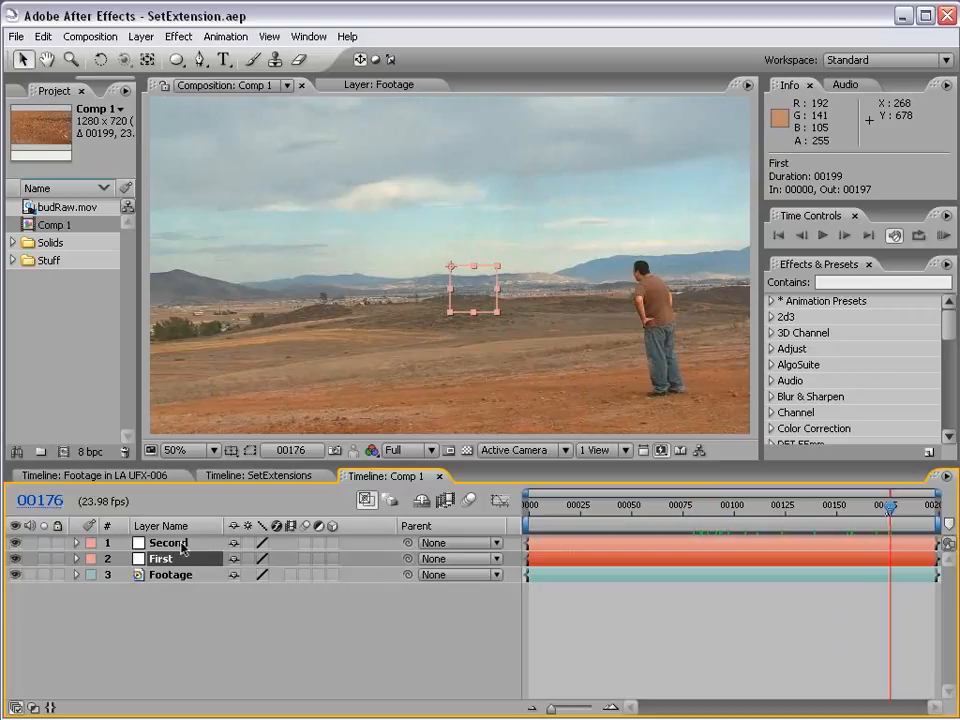
left_click_drag(541, 508, 507, 508)
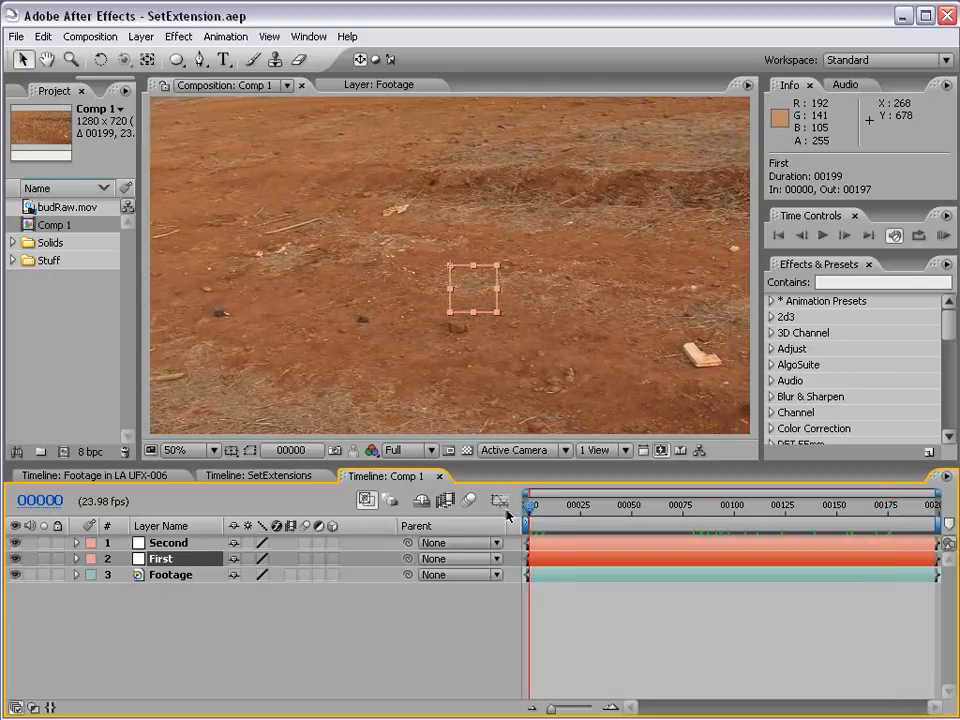
double_click(549, 578)
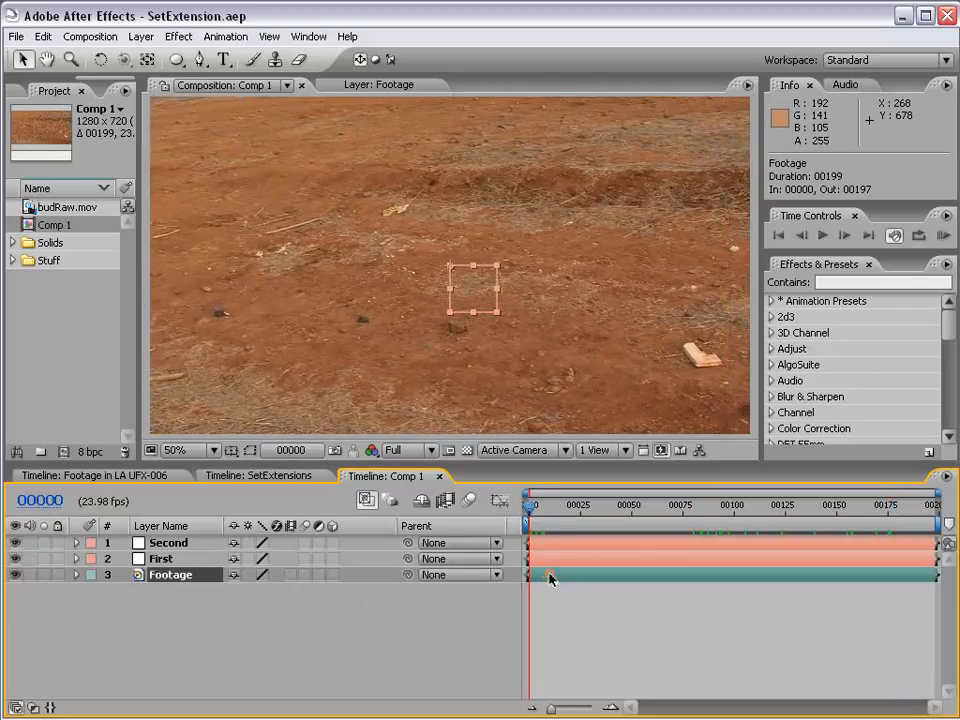
scroll(396, 210, "down", 2)
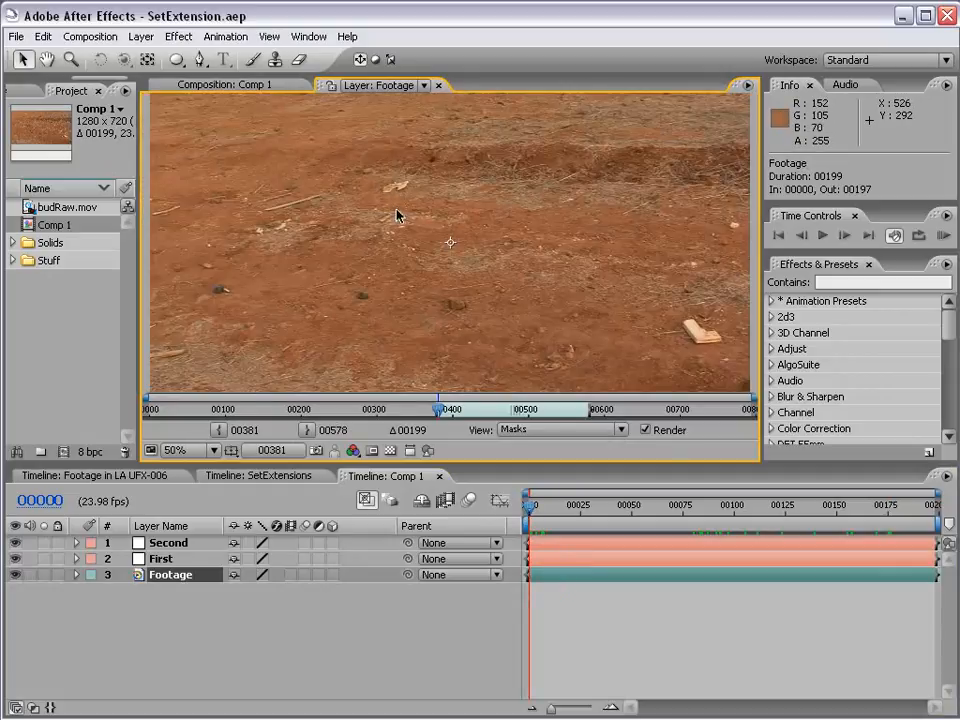
scroll(399, 219, "up", 1)
Show the Tracker Controls beside a widened viewer and start a motion track on Footage with Position and Rotation enabled
left_click(307, 38)
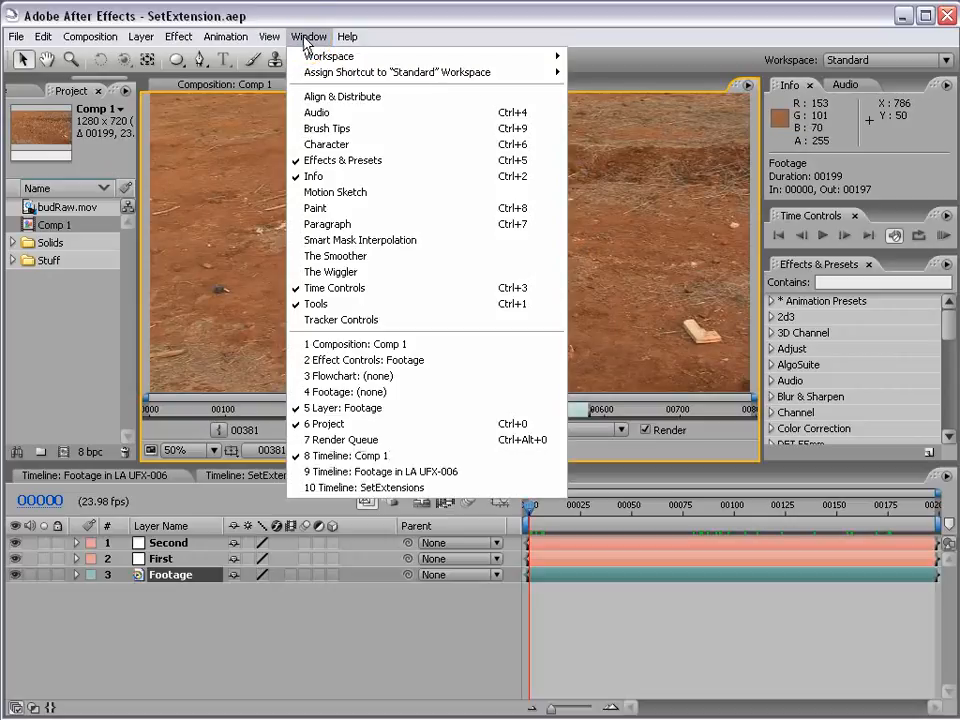
left_click(414, 322)
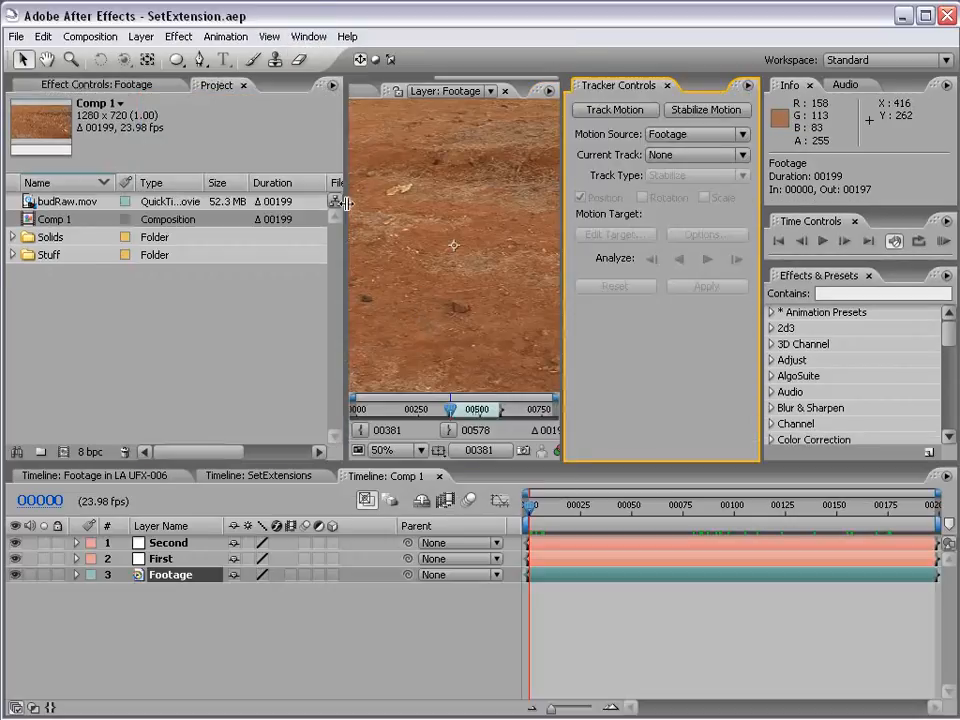
left_click_drag(346, 206, 43, 206)
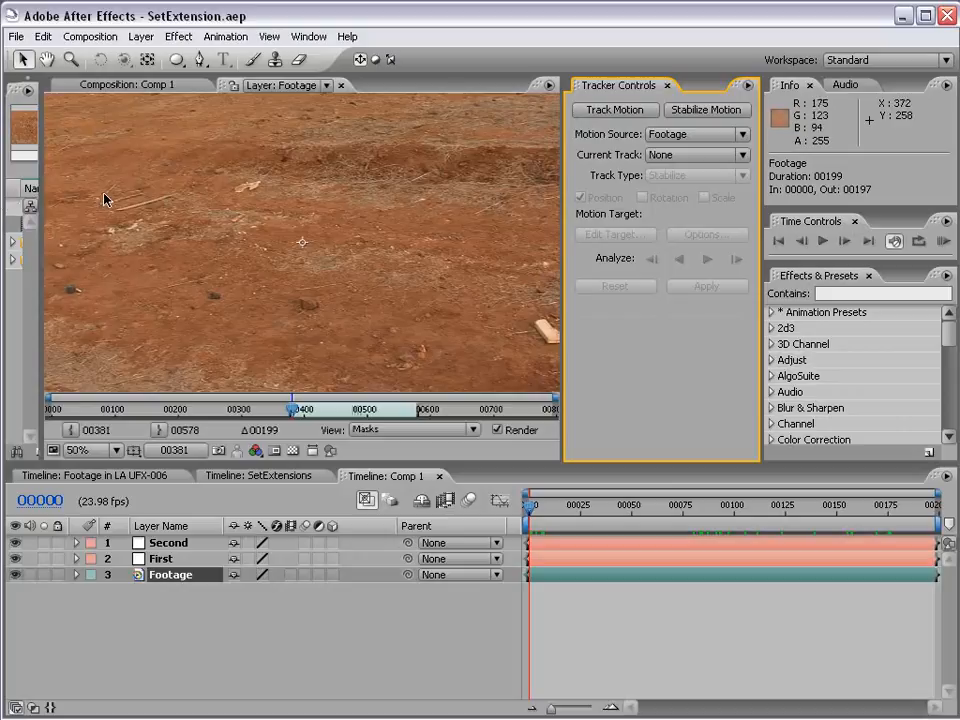
left_click(607, 115)
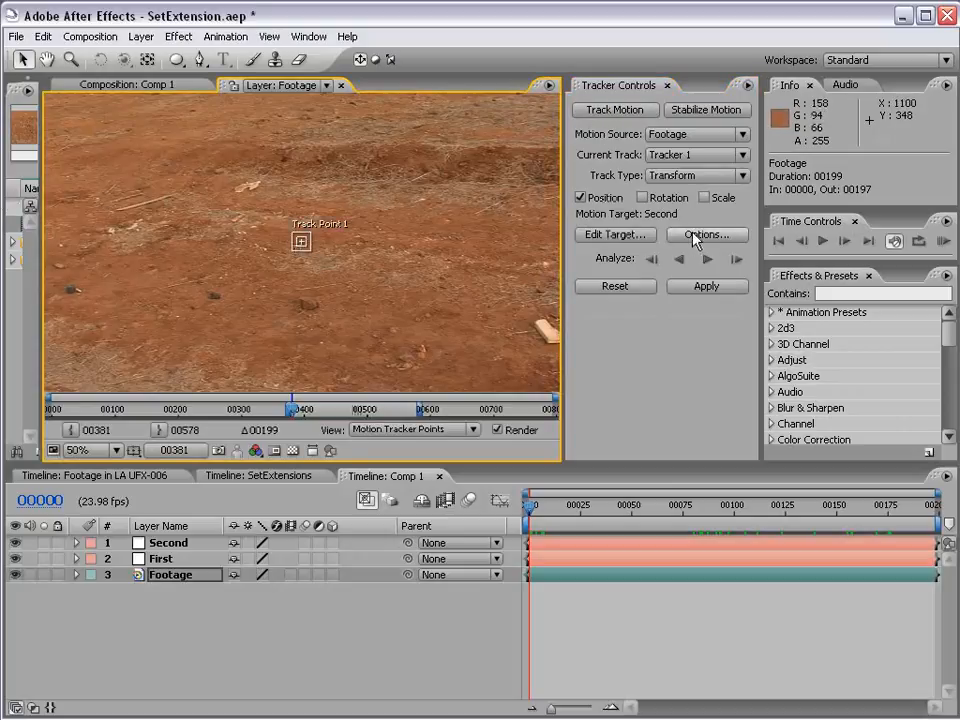
left_click(642, 197)
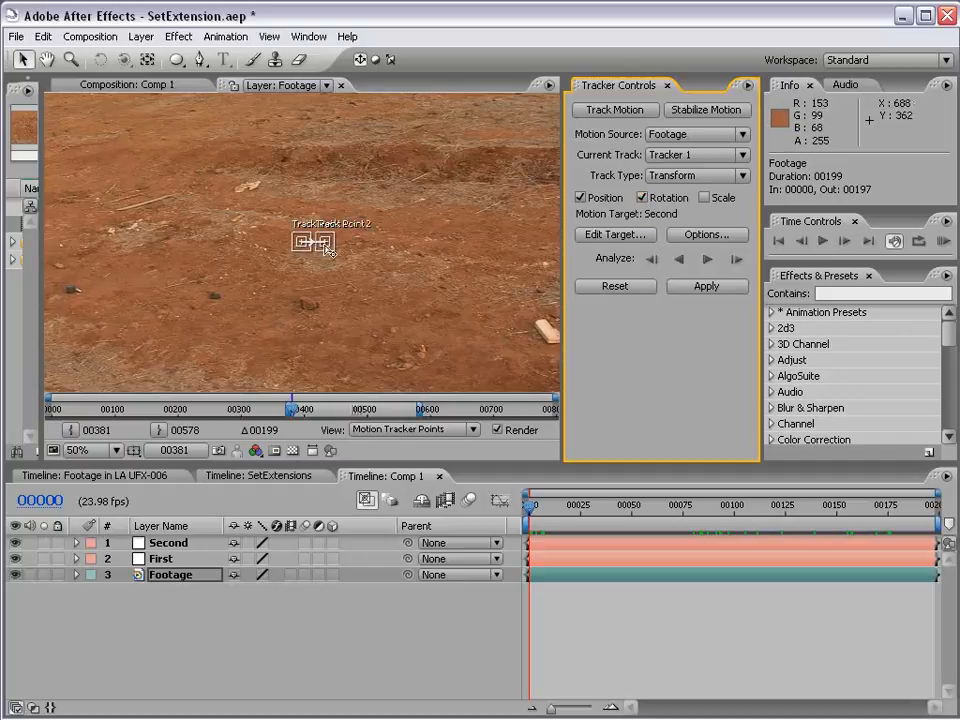
Place Track Point 1 on the small dark spot in the upper ground area and enlarge its search region
key("h")
left_click_drag(285, 212, 333, 273)
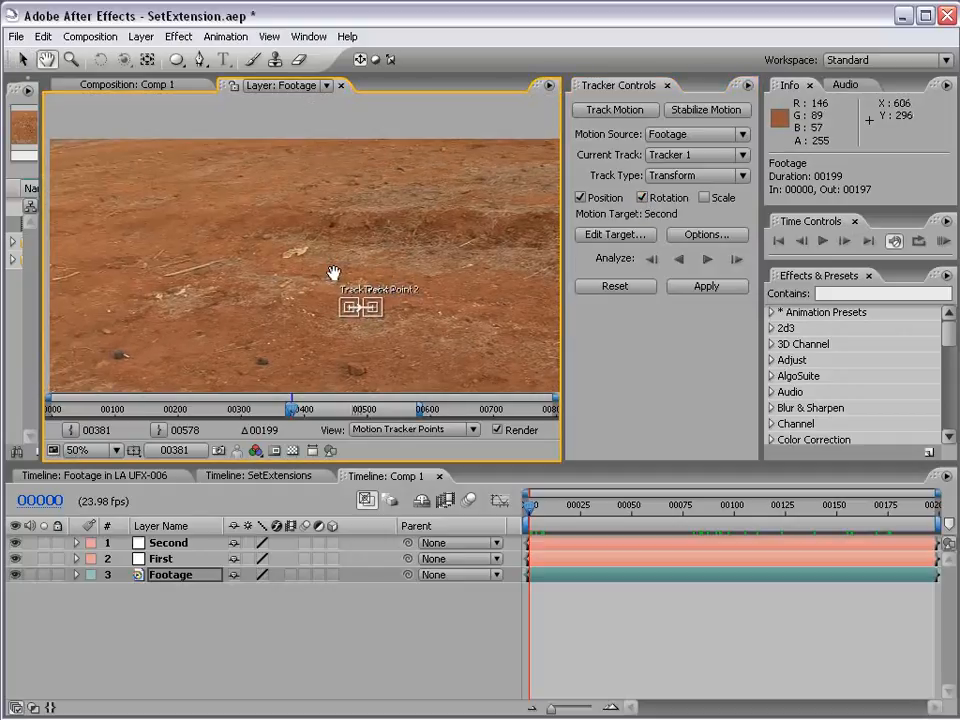
key("period")
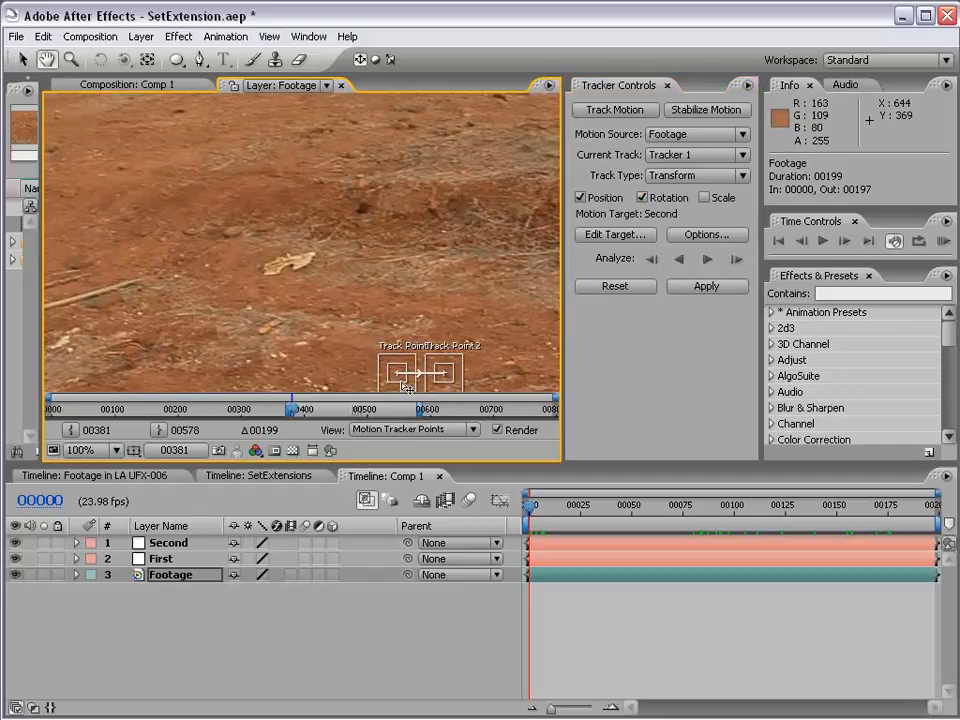
left_click_drag(403, 383, 206, 160)
left_click_drag(284, 179, 373, 334)
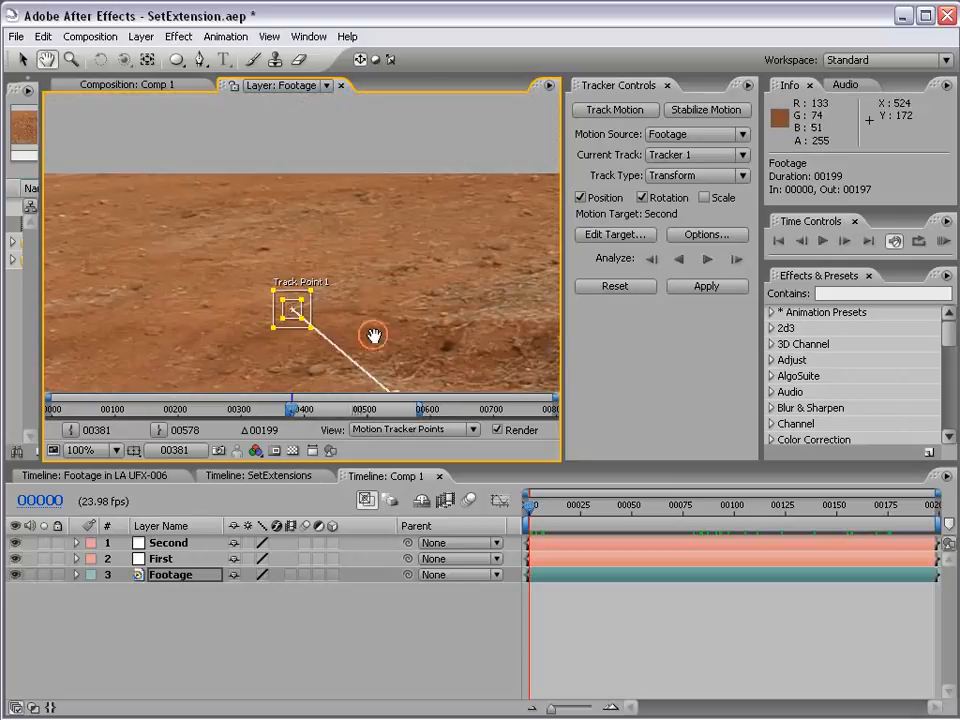
left_click_drag(298, 318, 265, 257)
key("period")
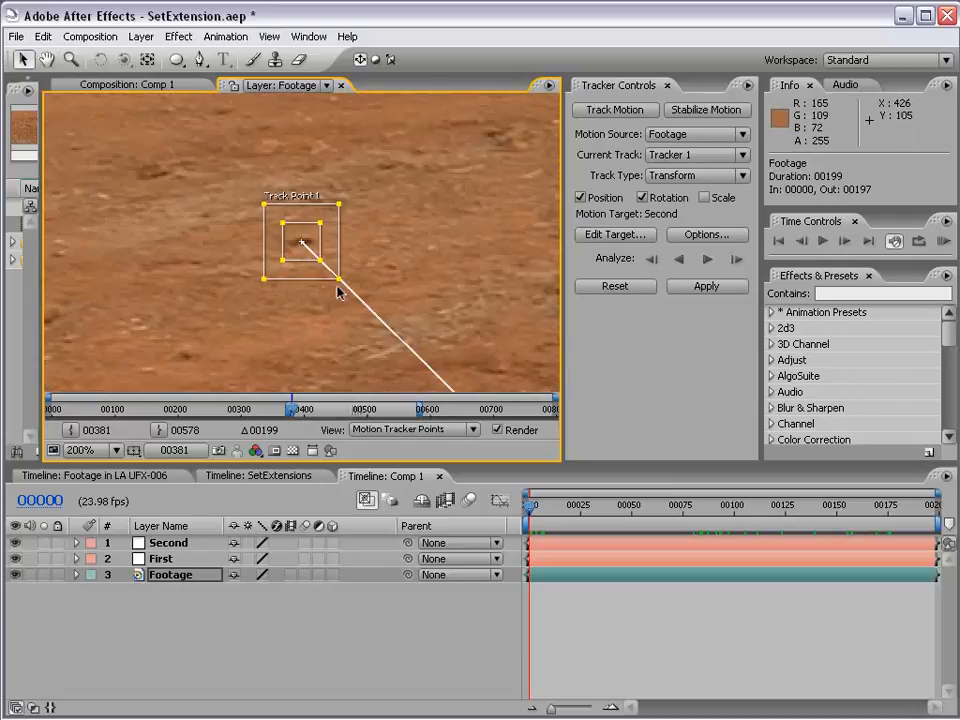
left_click_drag(339, 283, 355, 293)
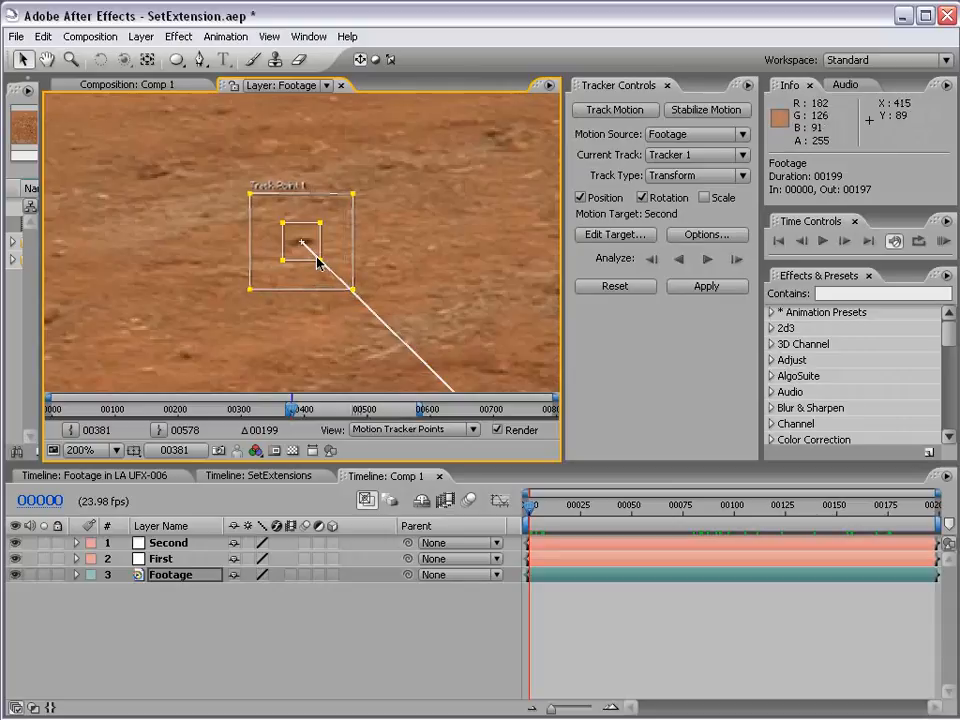
left_click_drag(318, 259, 322, 257)
Place Track Point 2 on the light-coloured debris on the ground and enlarge its feature and search regions
key("comma")
left_click_drag(439, 336, 316, 252)
left_click_drag(305, 305, 403, 375)
key("period")
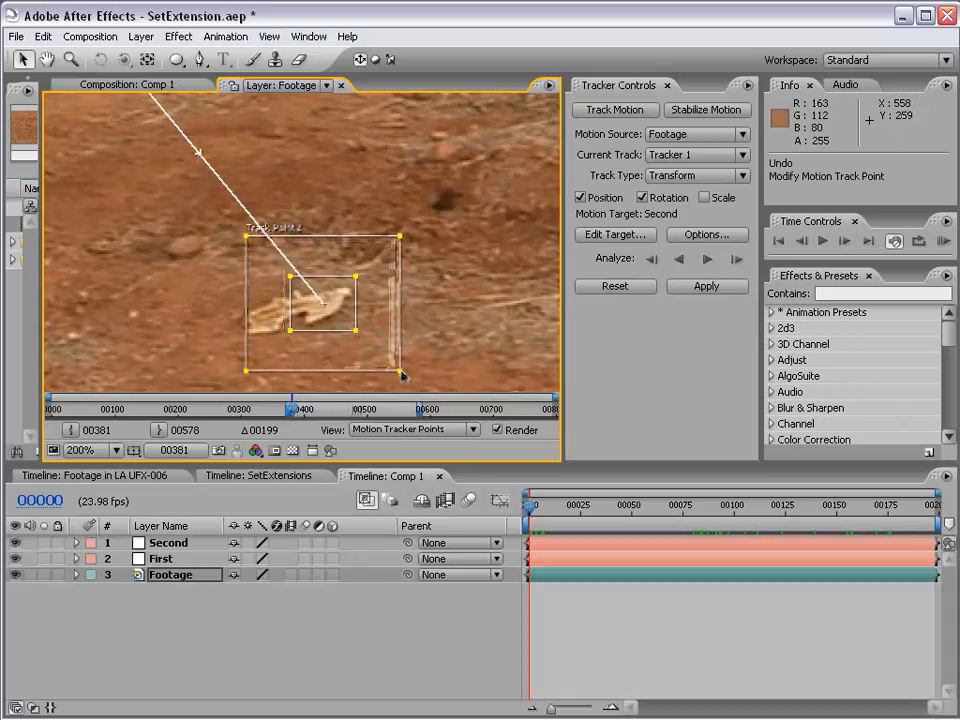
Move Track Point 1 farther left near the footage's upper edge and enlarge its feature and search regions
scroll(302, 287, "down", 2)
left_click_drag(197, 193, 298, 227)
scroll(298, 227, "up", 1)
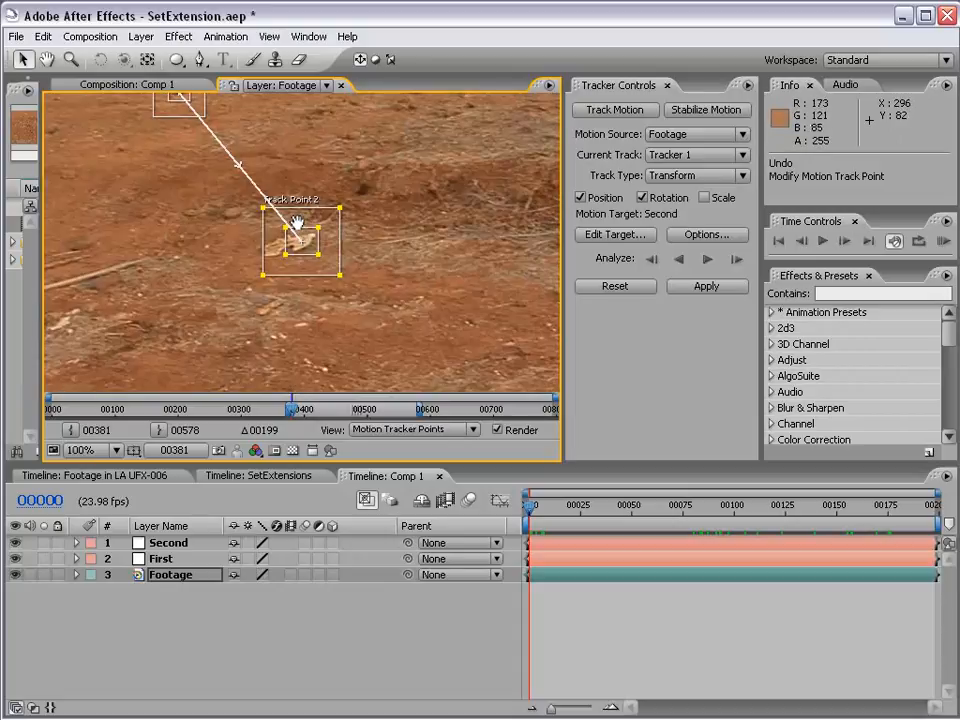
left_click_drag(159, 139, 257, 221)
left_click_drag(299, 256, 441, 313)
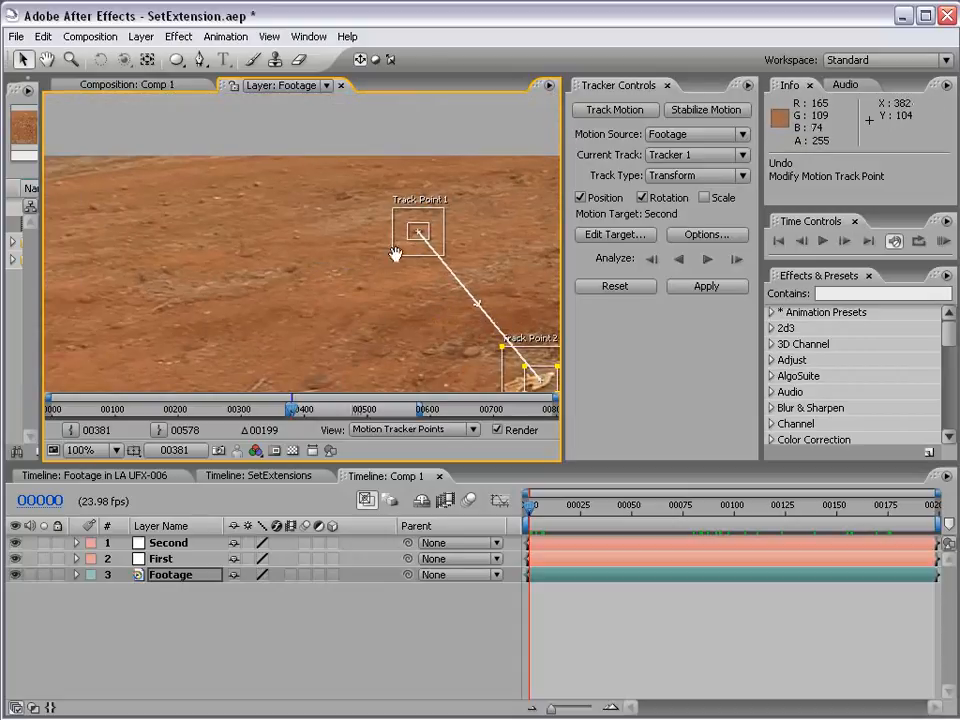
left_click_drag(432, 245, 230, 220)
key("period")
left_click_drag(339, 285, 316, 265)
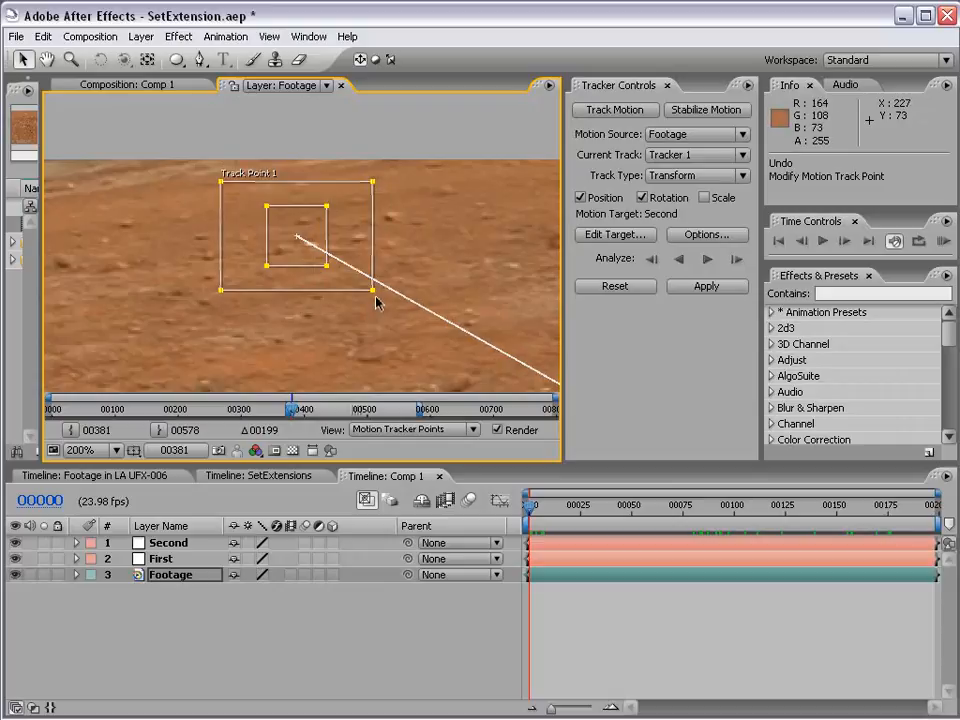
left_click_drag(375, 292, 253, 204)
Analyze both track points forward from the first frame of the Footage layer
key("comma")
key("comma")
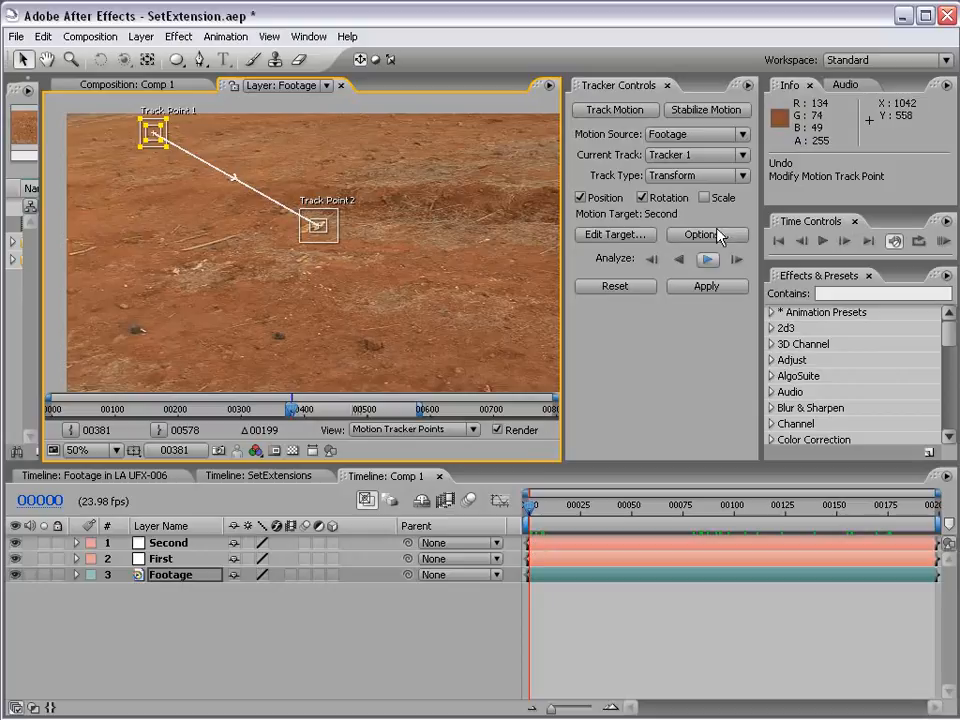
left_click(709, 260)
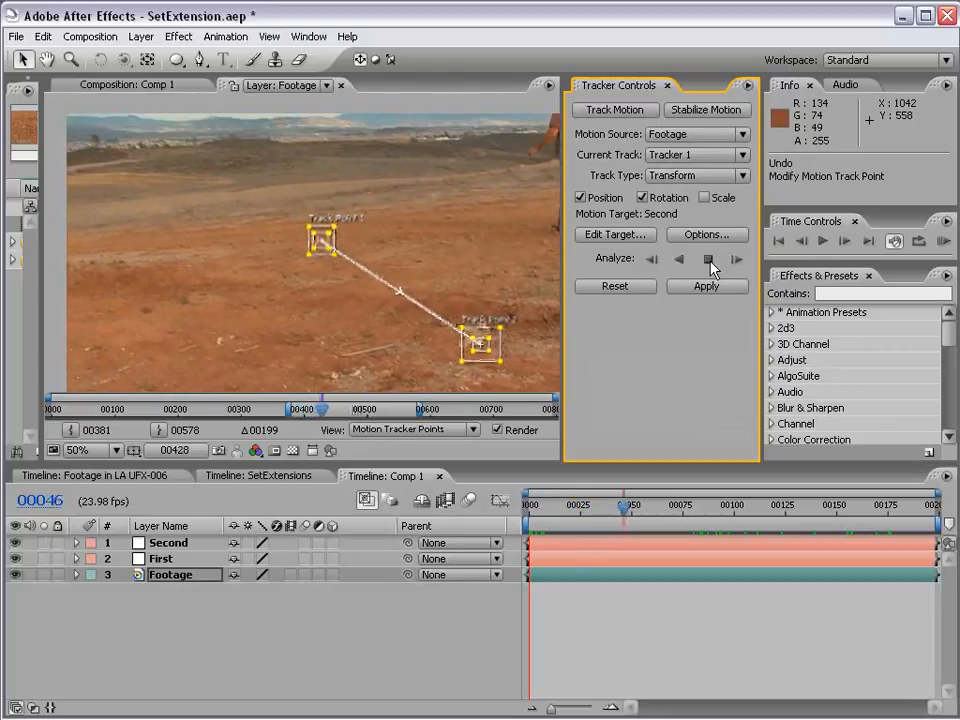
Continue analyzing both track points forward and stop the analysis at composition frame 76
left_click(709, 260)
left_click_drag(461, 336, 322, 242)
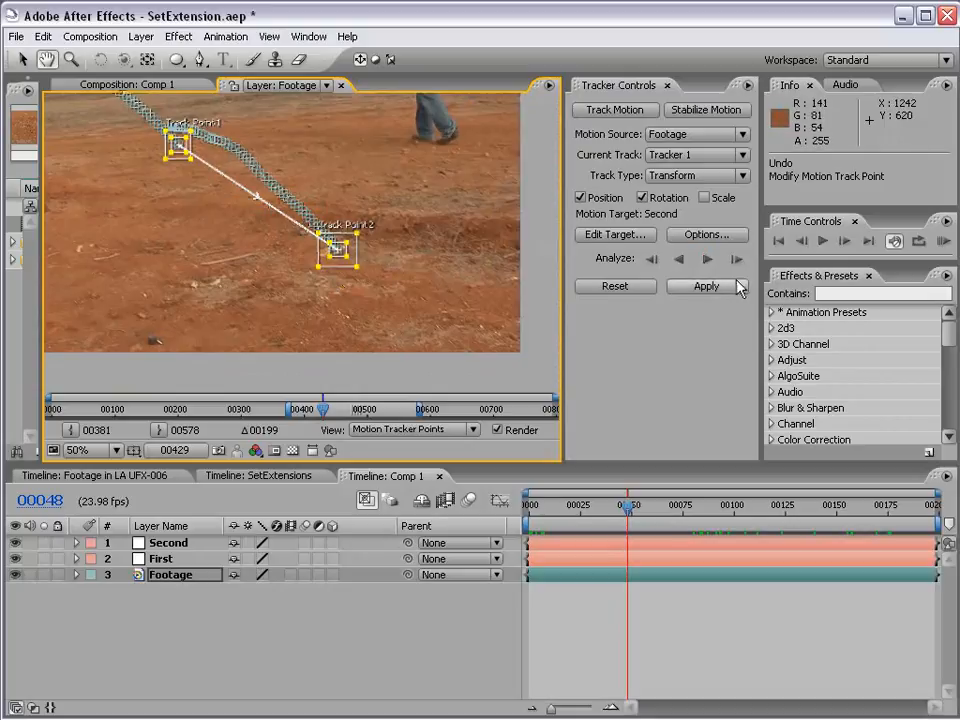
left_click(708, 260)
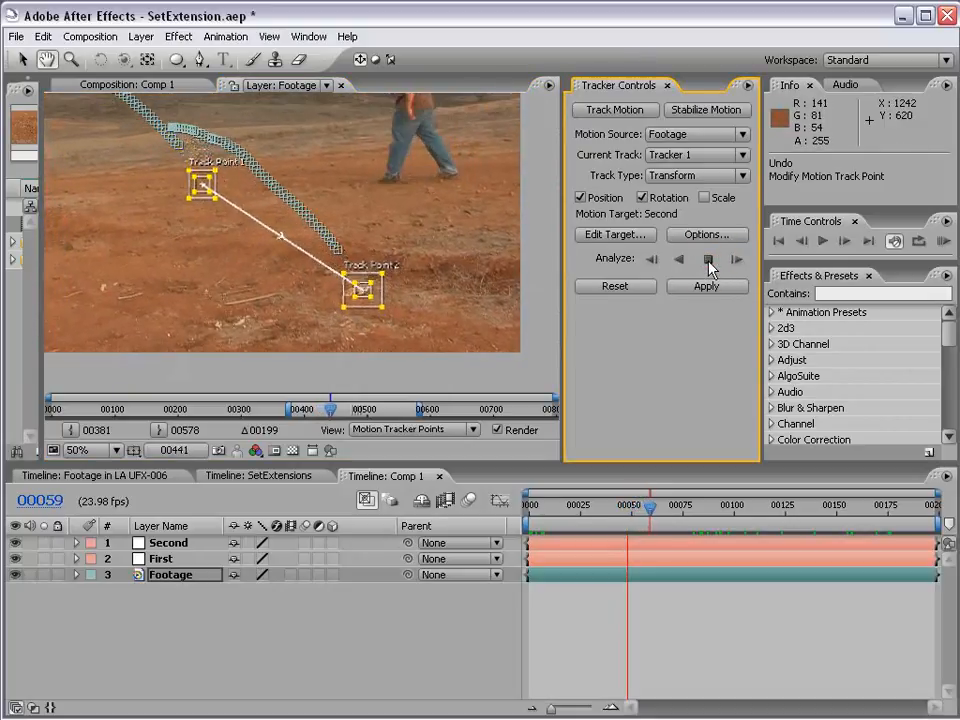
left_click(708, 260)
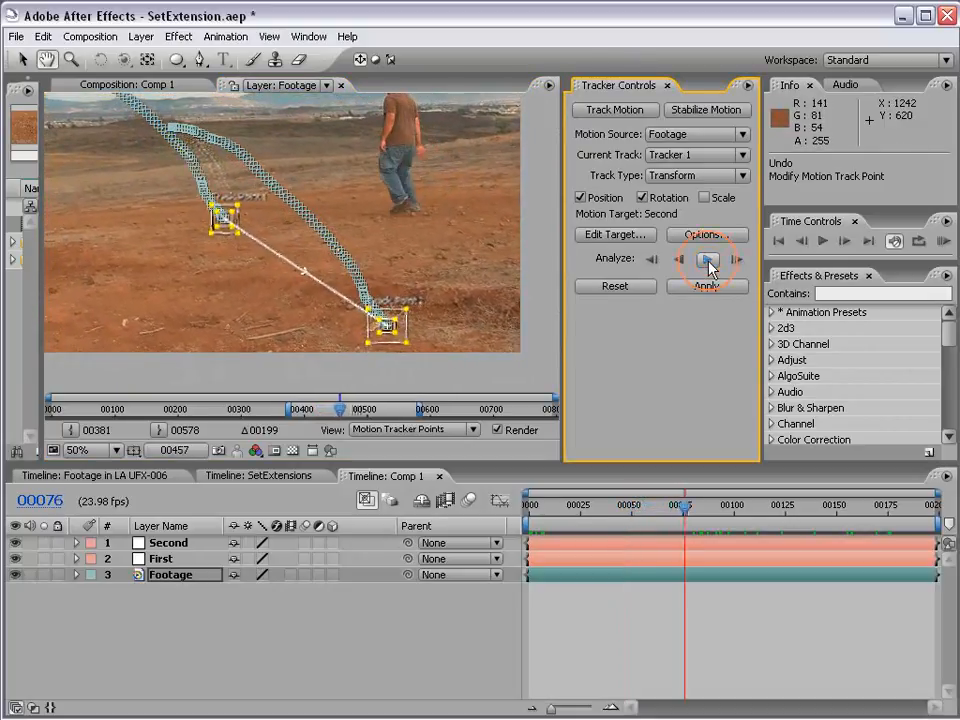
scroll(465, 328, "up", 1)
scroll(300, 222, "down", 1)
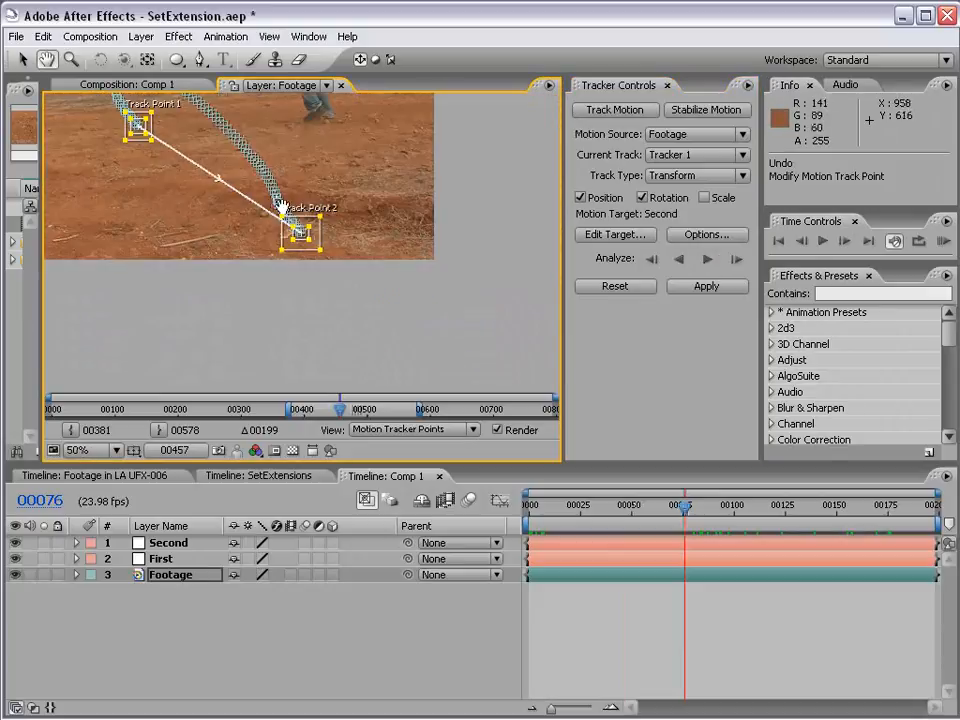
left_click_drag(300, 222, 412, 368)
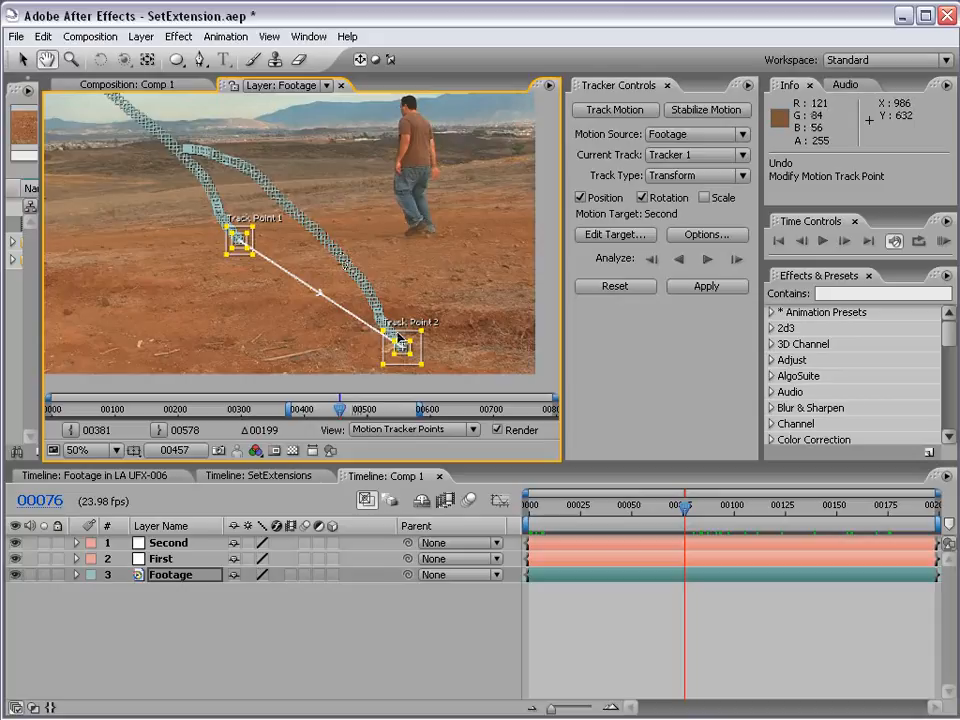
Set the motion target to the First layer and apply the tracked position and rotation in X and Y
left_click(603, 236)
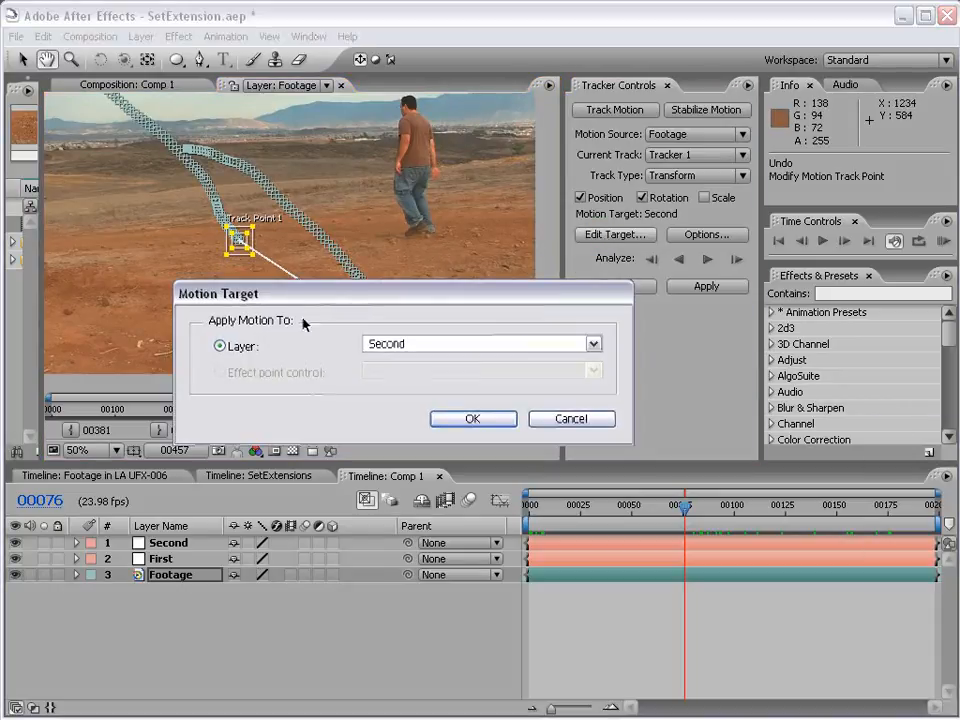
left_click(386, 341)
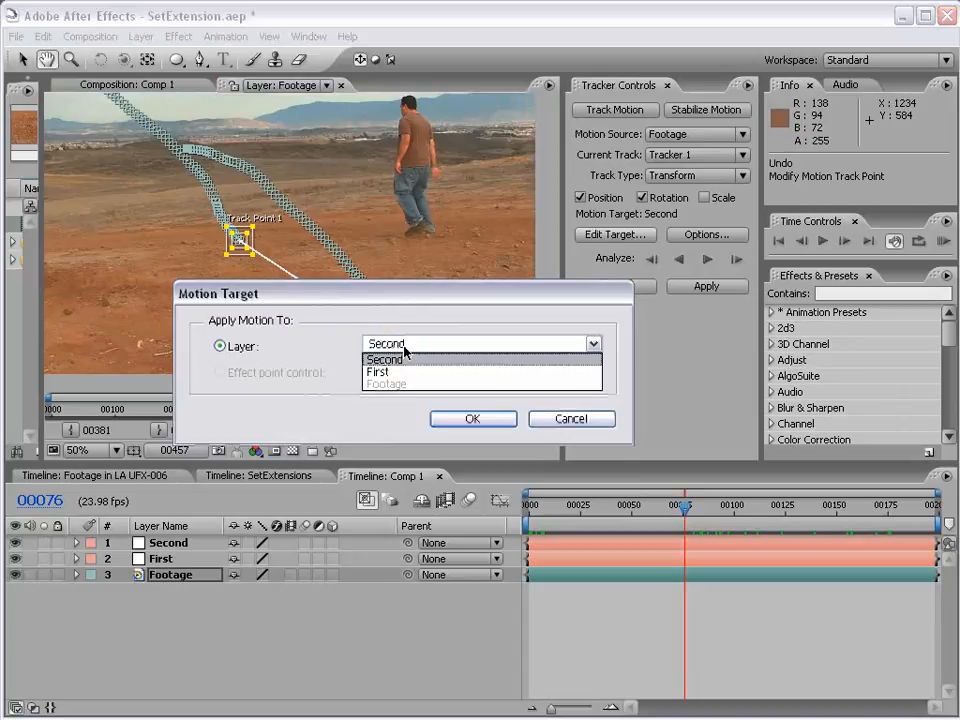
left_click(385, 372)
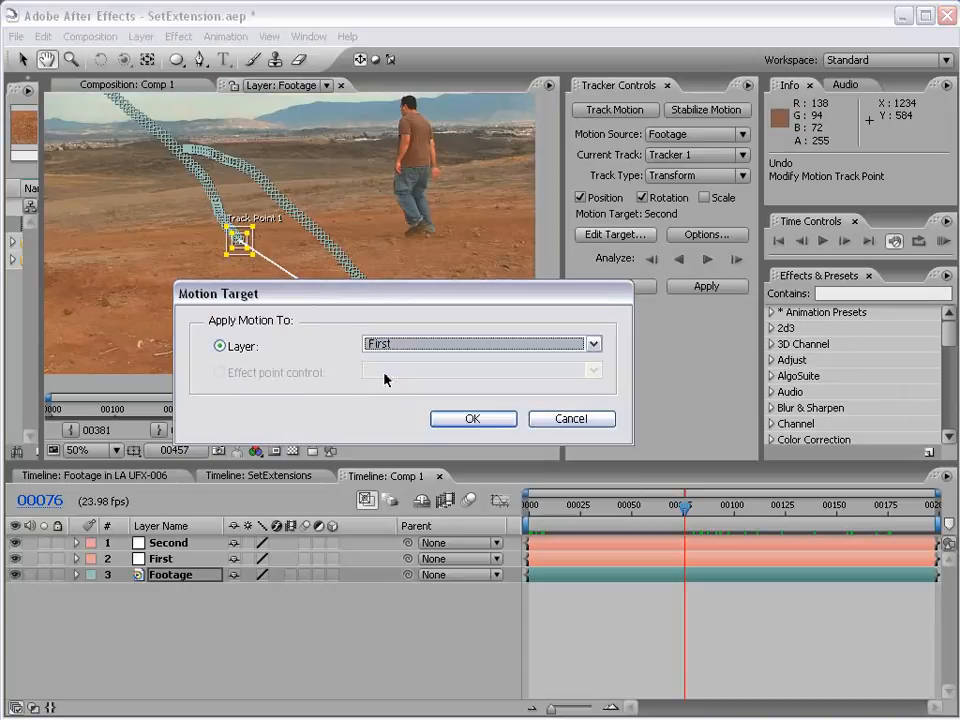
left_click(473, 419)
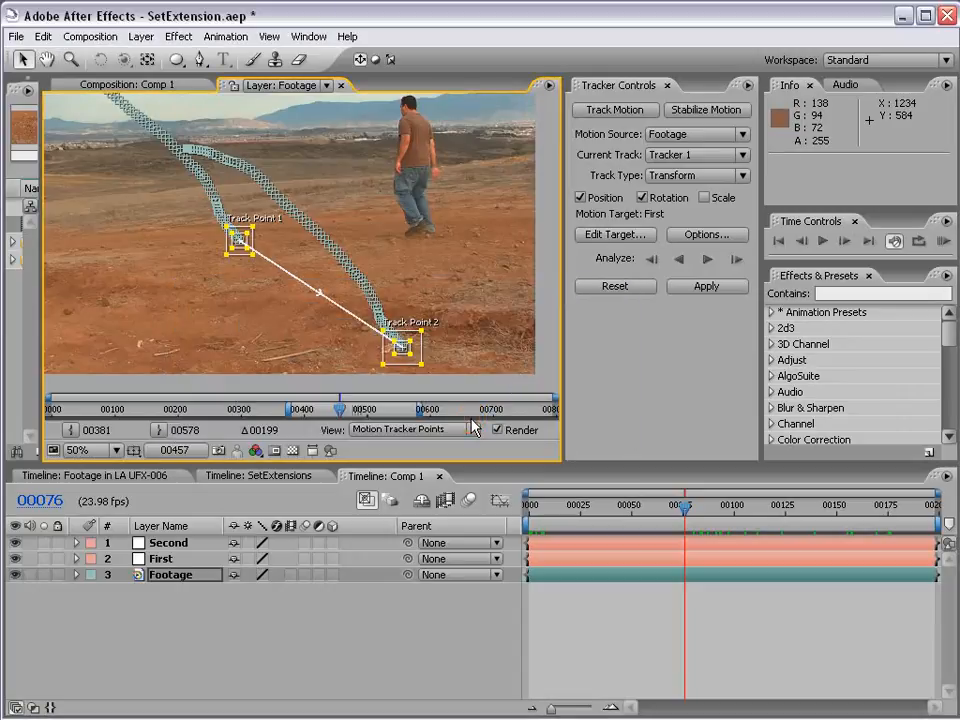
left_click(706, 287)
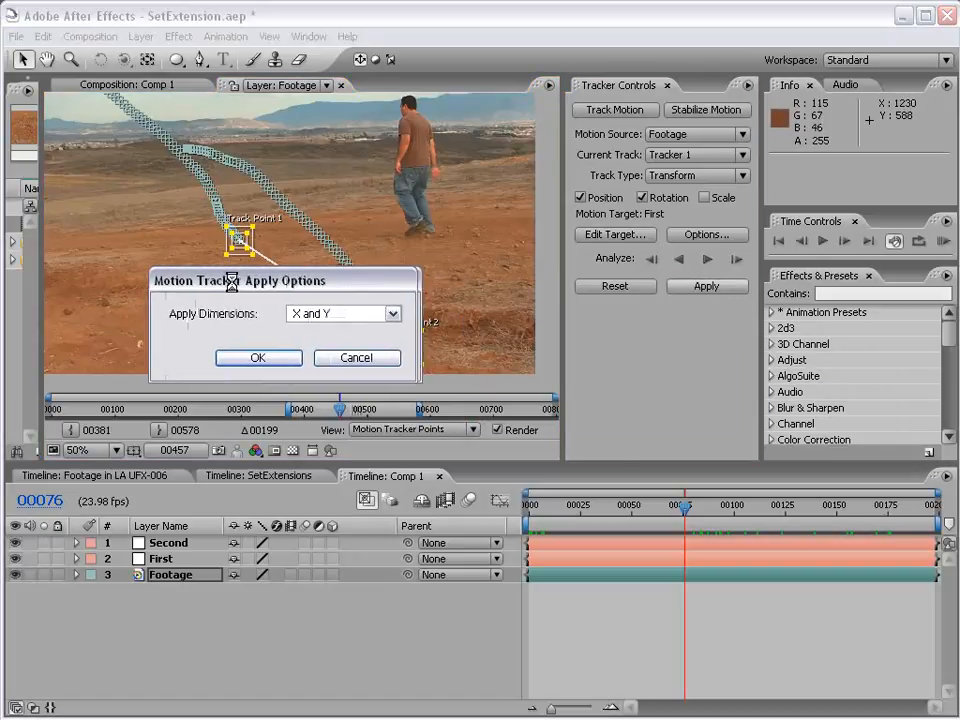
left_click(254, 359)
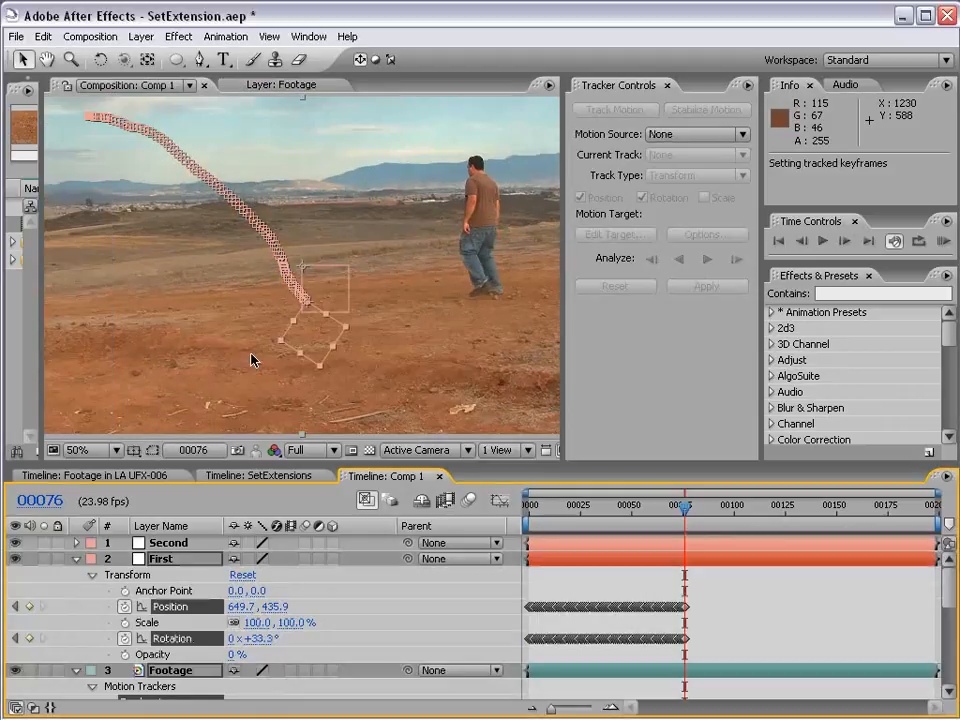
Return to frame 0 and tidy the timeline by hiding the Second layer and collapsing the First and Footage layers
left_click_drag(536, 512, 461, 546)
left_click(594, 594)
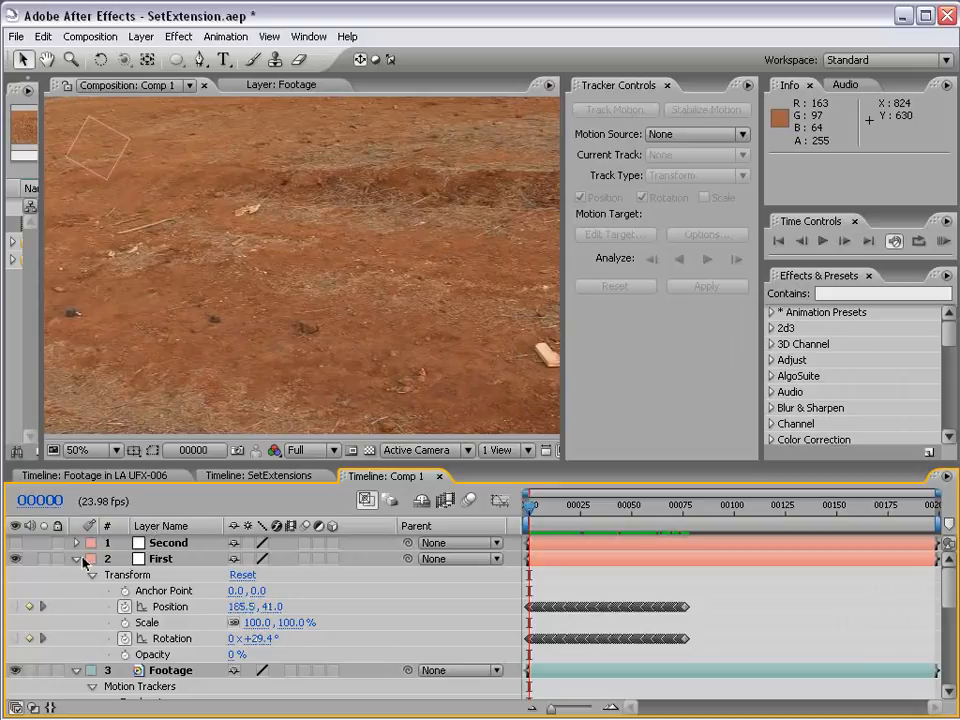
left_click(77, 559)
left_click(77, 575)
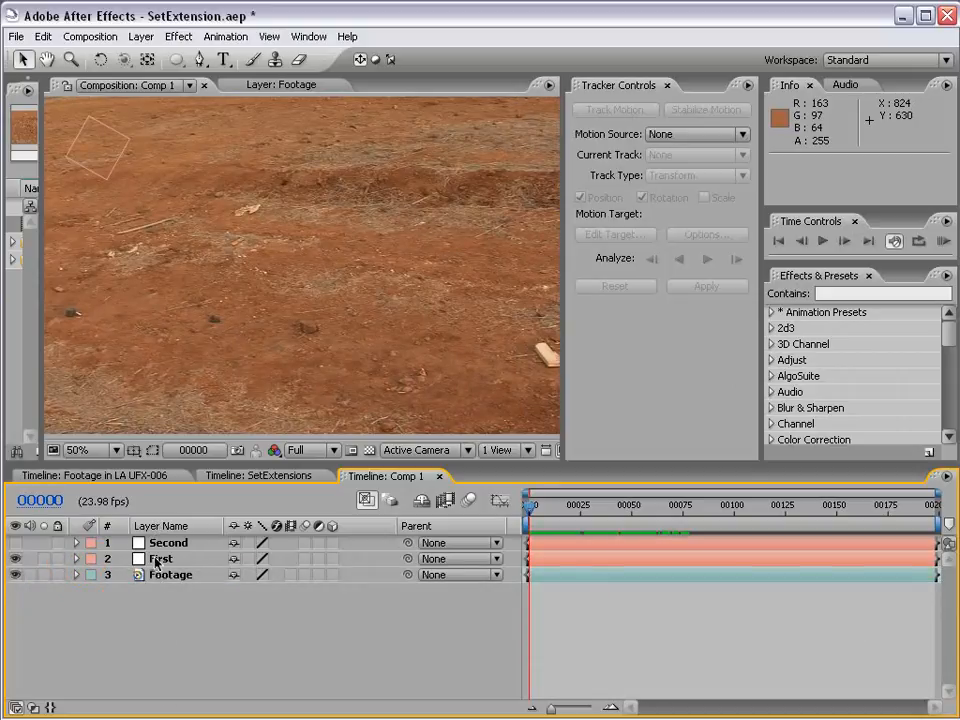
Reveal the First layer's keyframed properties and magnify the timeline around its last tracked keyframe at frame 76
left_click(157, 560)
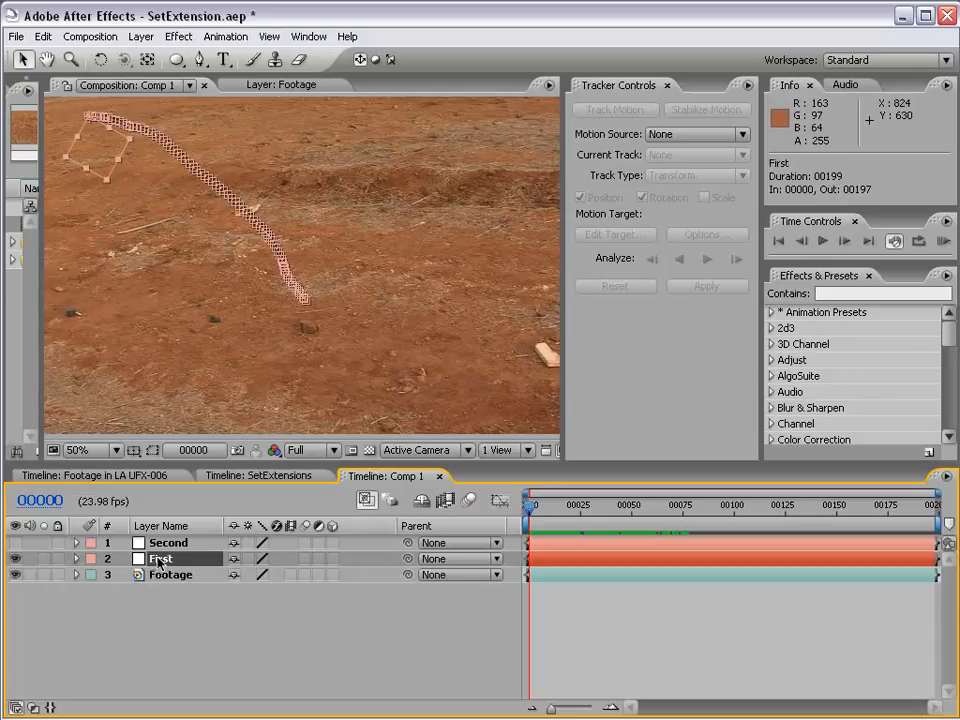
key("u")
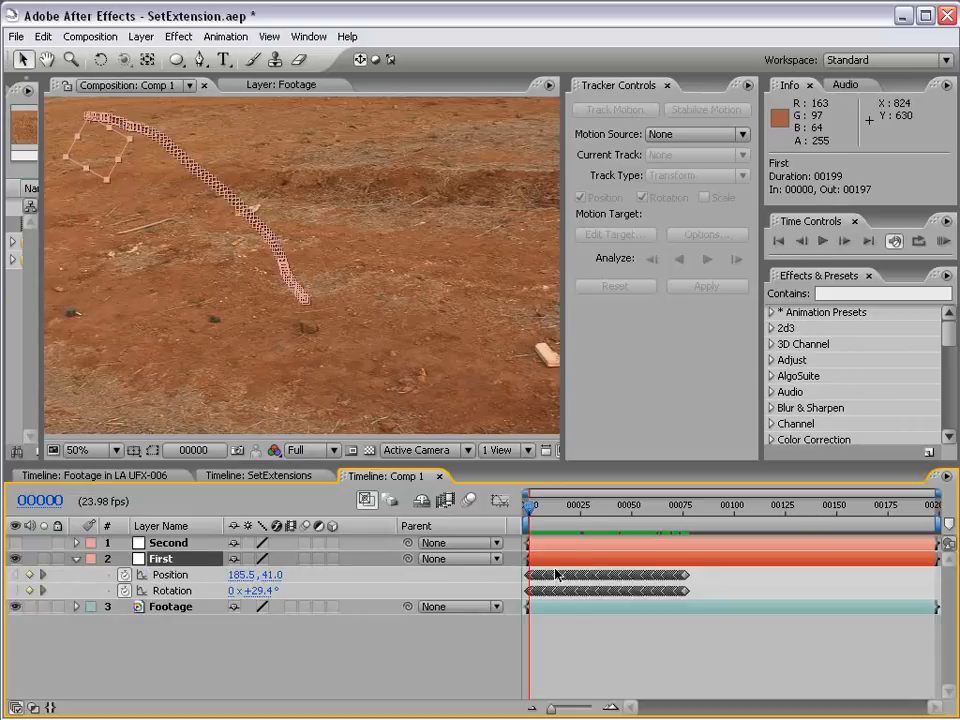
left_click_drag(530, 506, 699, 514)
key("=")
key("=")
key("=")
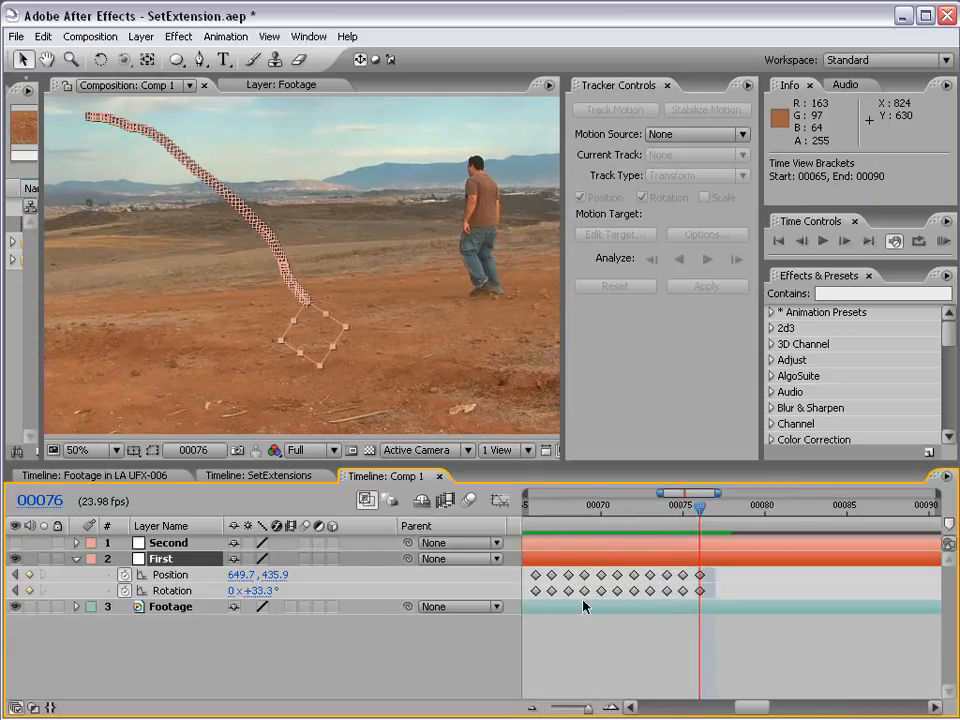
Create a new motion tracker on the Footage layer at frame 76 with both position and rotation tracking enabled
left_click(170, 606)
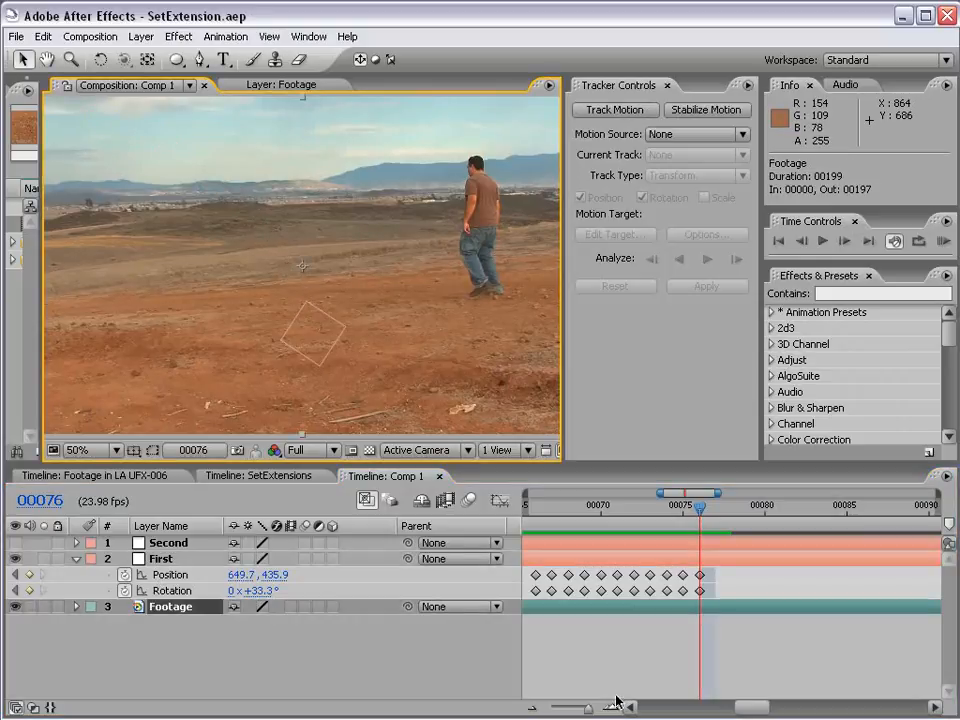
double_click(707, 607)
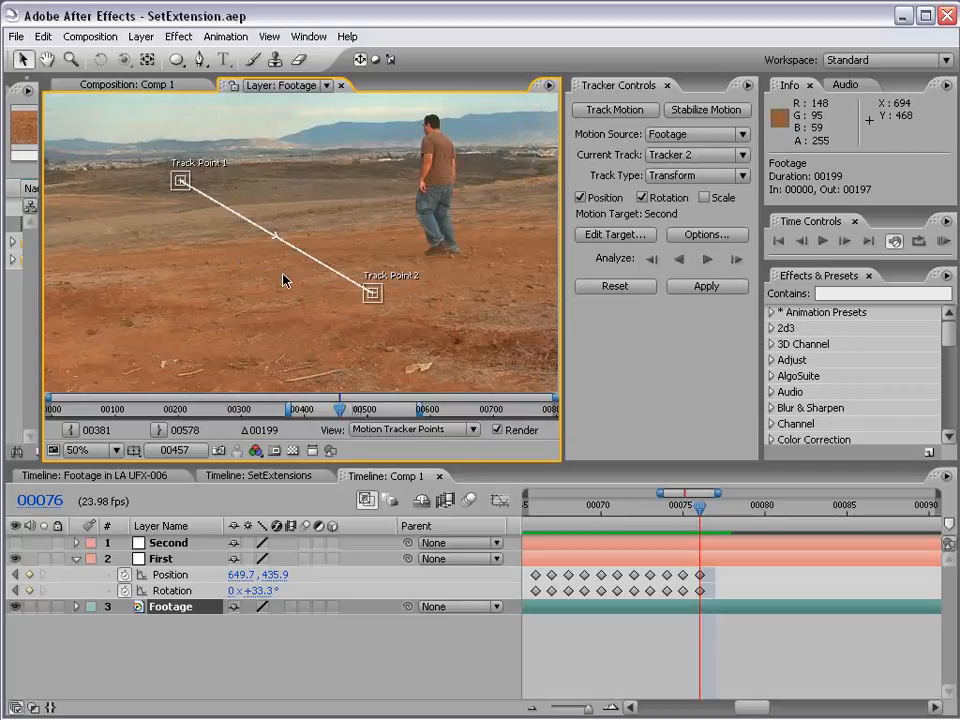
left_click(607, 112)
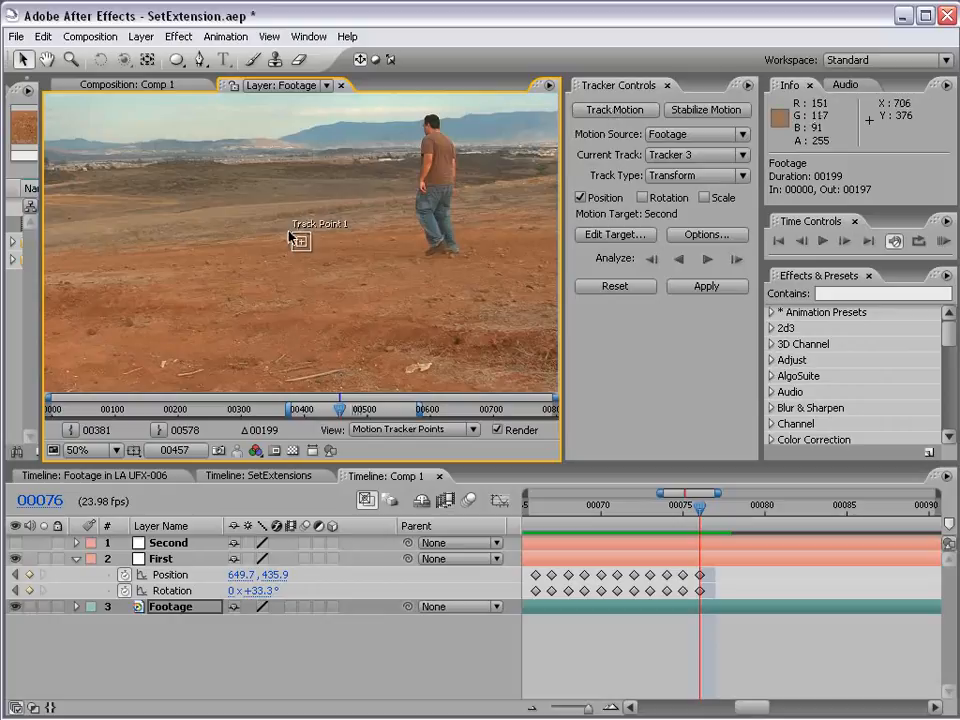
left_click(645, 199)
Spread the new track points apart, placing Track Point 1 far to the left and Track Point 2 on the distant hillside
key("h")
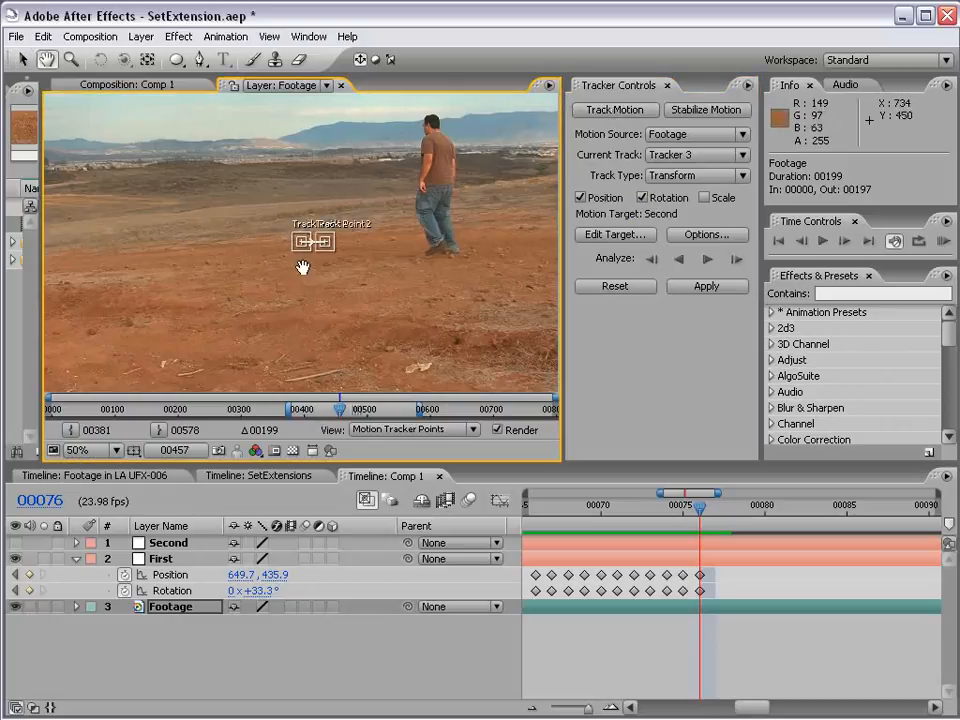
key("period")
left_click_drag(225, 251, 264, 266)
key("comma")
left_click_drag(197, 223, 249, 231)
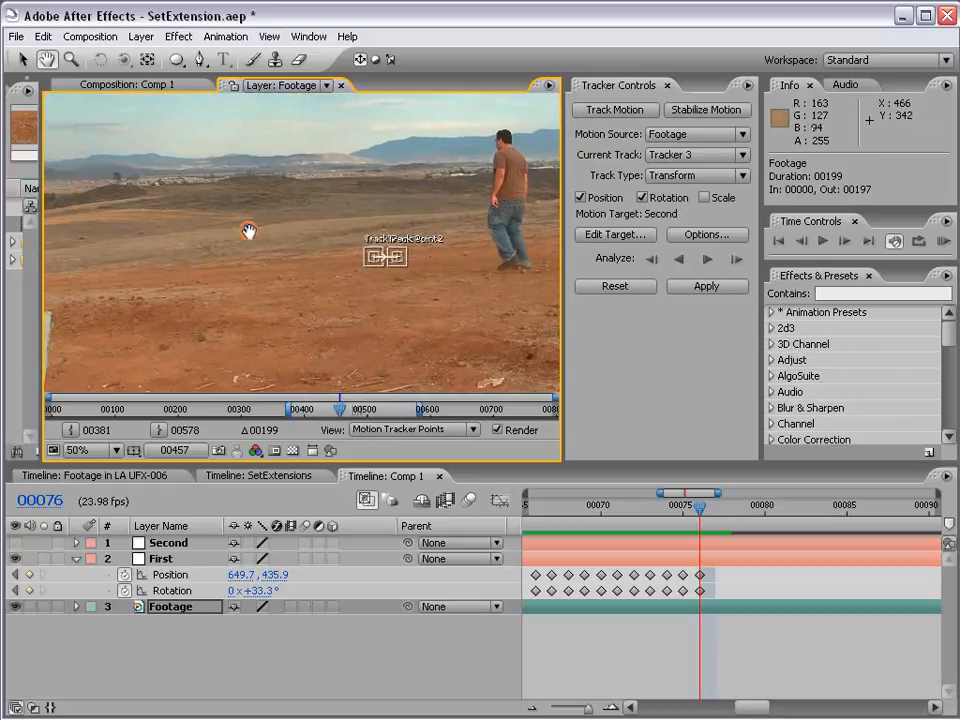
key("period")
key("v")
left_click_drag(447, 284, 145, 202)
left_click_drag(448, 291, 296, 206)
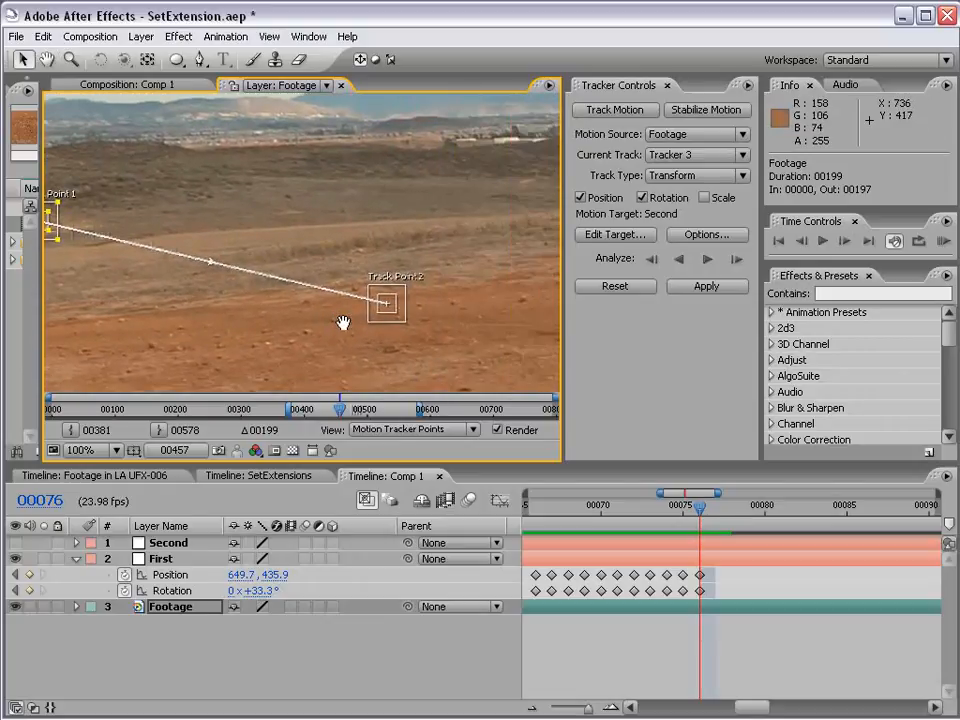
scroll(309, 245, "up", 1)
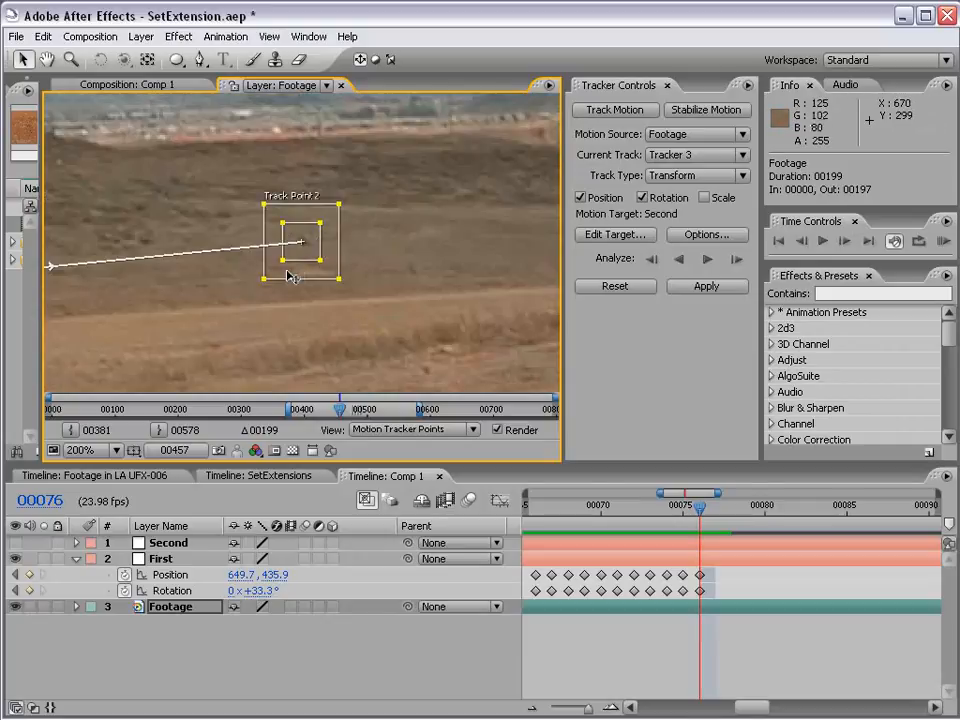
Move Track Point 1 onto the dark detail beside the distant buildings and enlarge its feature region
scroll(287, 276, "down", 1)
scroll(285, 268, "left", 3)
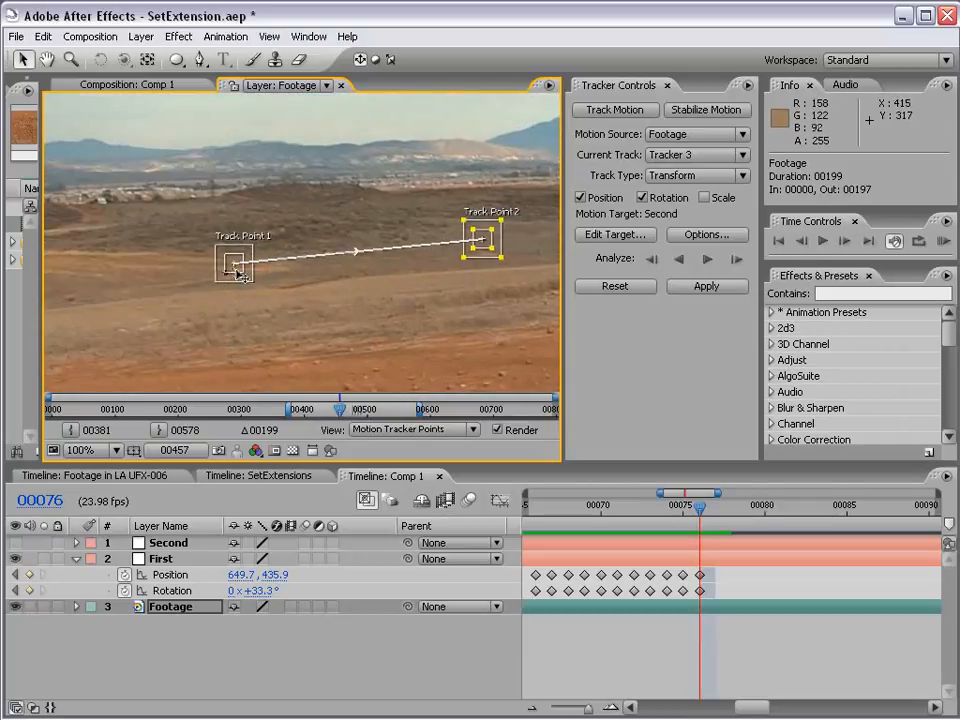
left_click_drag(238, 273, 108, 207)
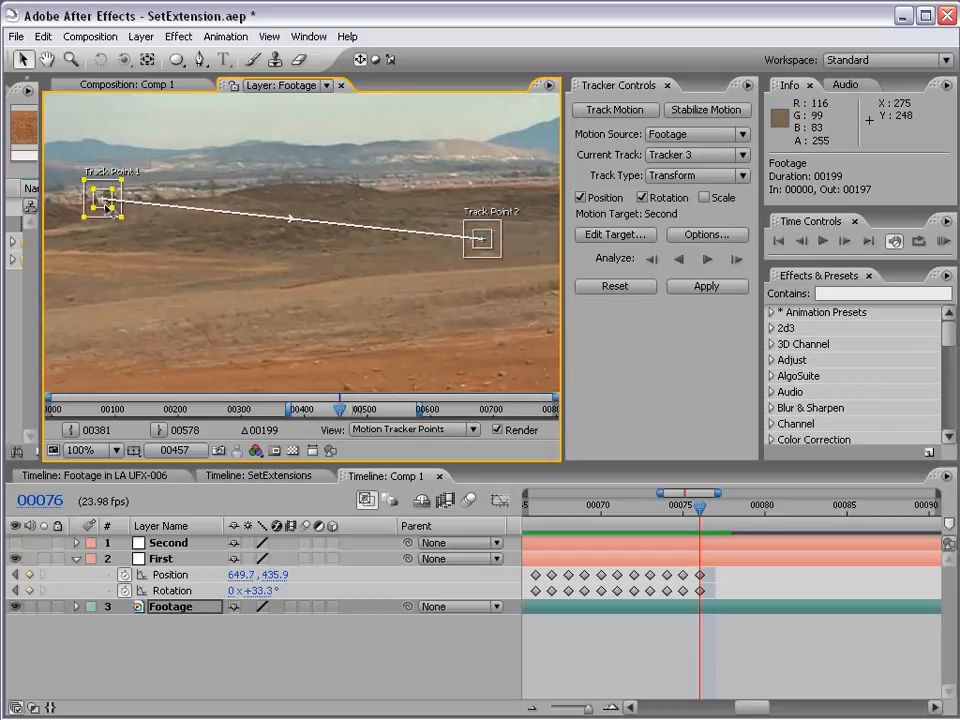
scroll(236, 256, "up", 1)
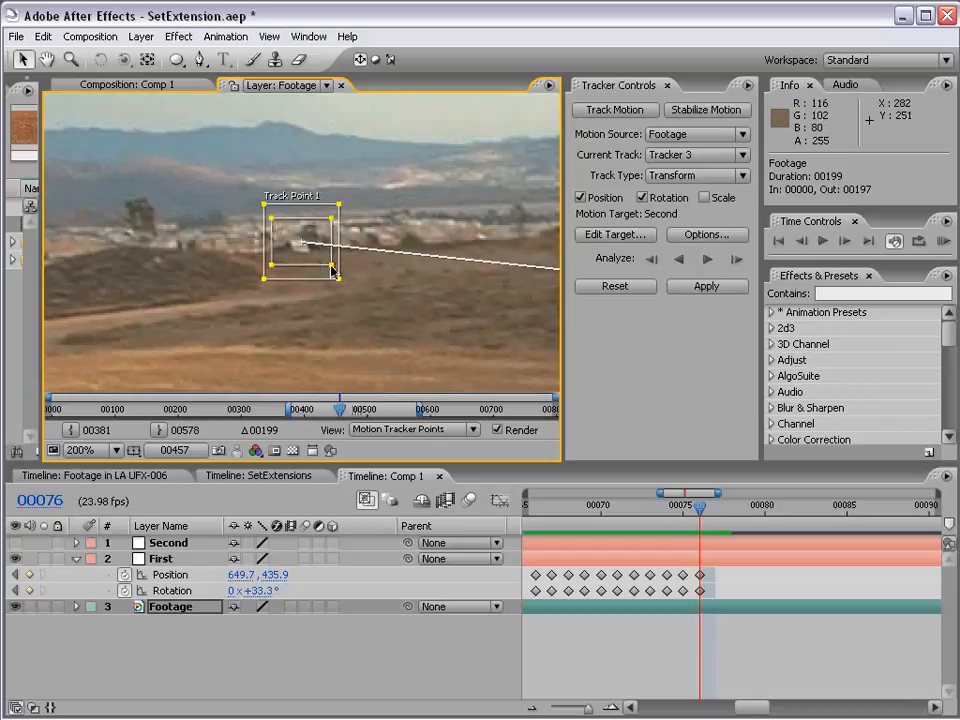
mouse_move(320, 260)
left_mouse_down()
mouse_move(352, 291)
mouse_move(321, 258)
left_mouse_up()
Fine-tune Track Point 2 on the hillside by slightly reducing its feature region's height and widening its search region
left_click_drag(440, 275, 150, 253)
scroll(422, 279, "down", 1)
left_click_drag(496, 291, 90, 243)
scroll(439, 257, "up", 1)
left_click_drag(540, 288, 83, 227)
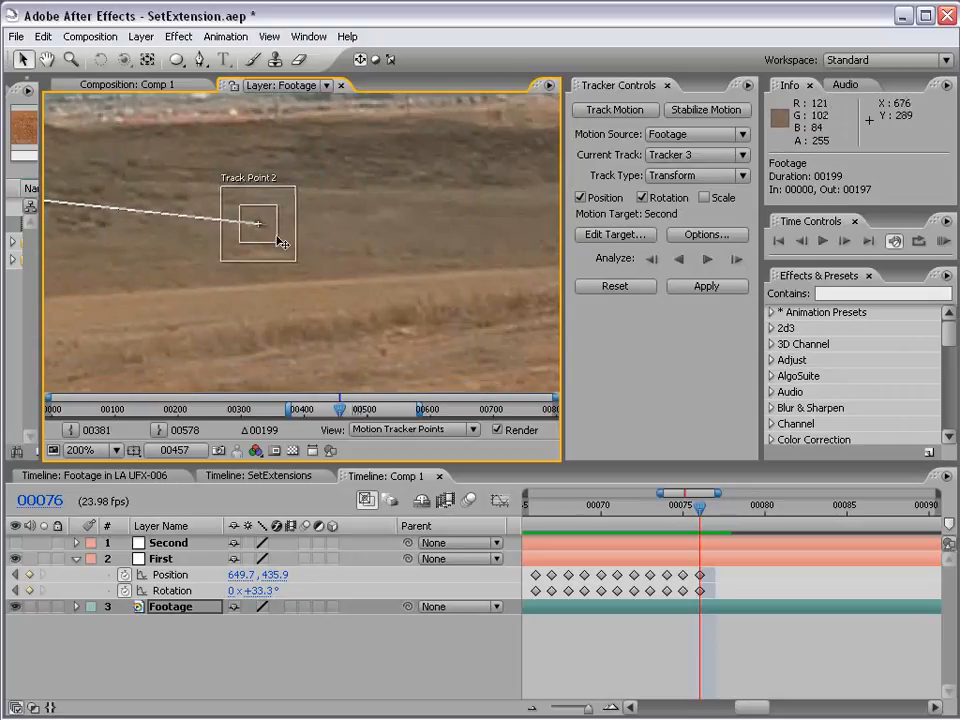
left_click(262, 236)
left_click_drag(276, 243, 266, 231)
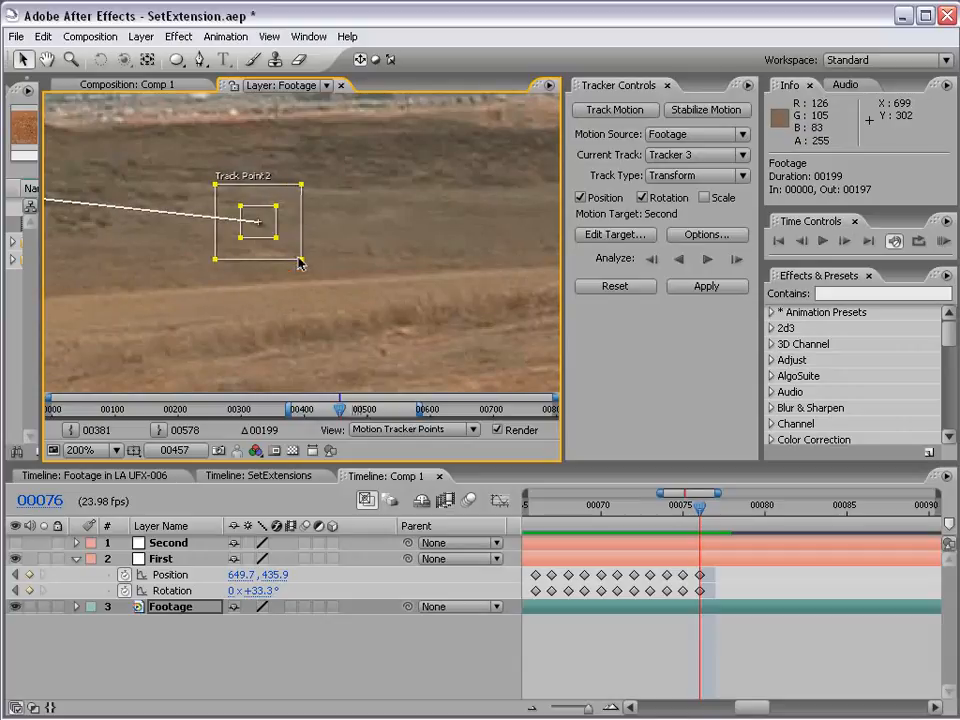
Analyze the new tracker forward from frame 76 to the end of the footage at frame 197
key("comma")
key("comma")
left_click_drag(219, 280, 325, 266)
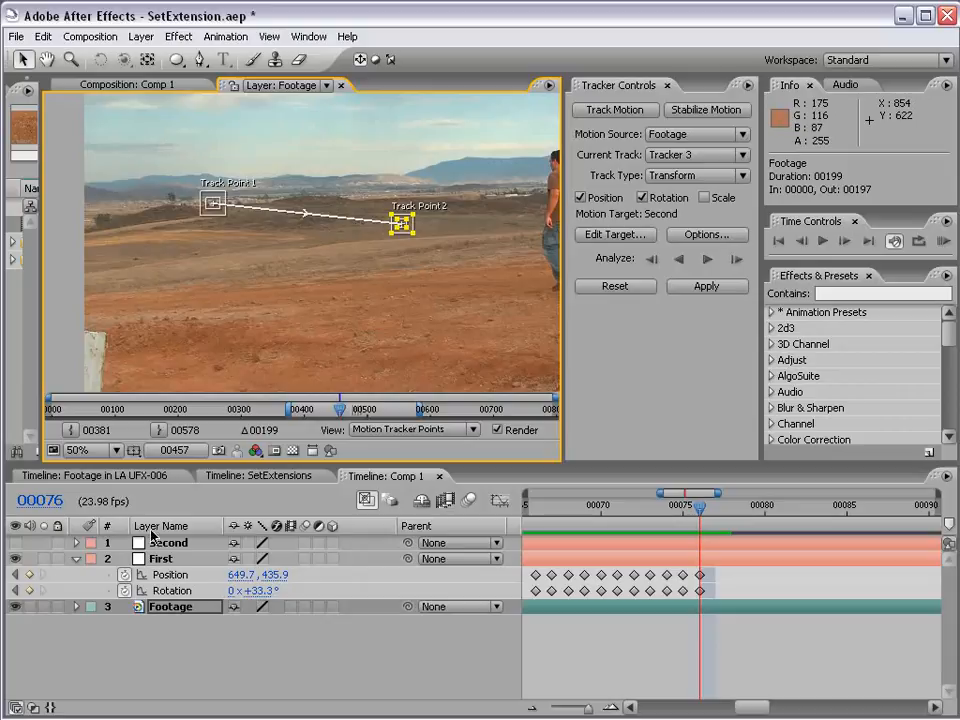
left_click(709, 262)
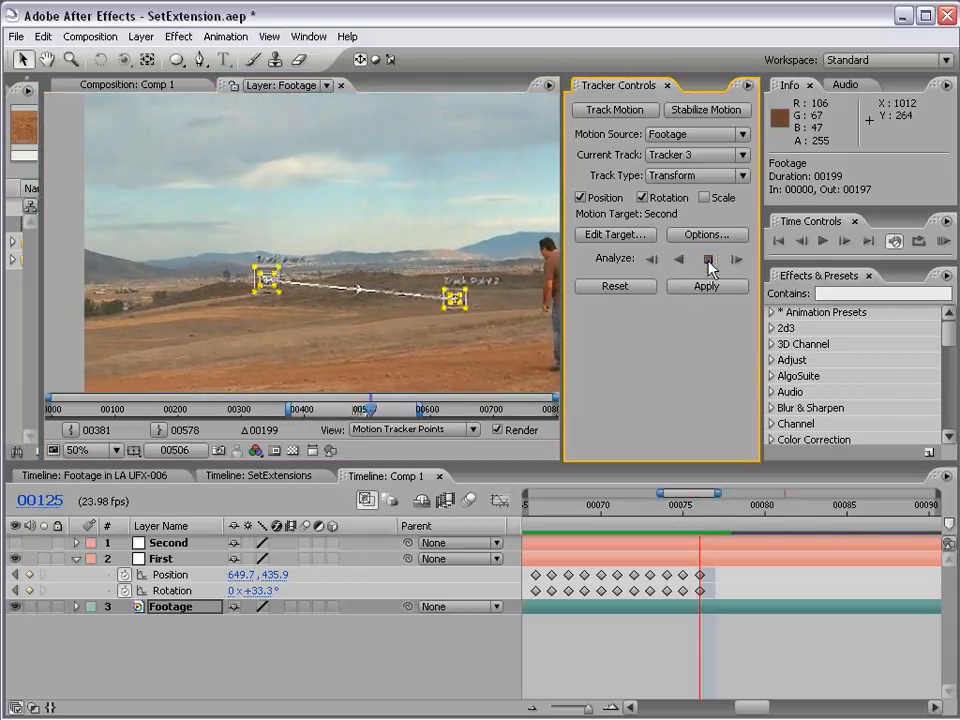
left_click(709, 262)
key("space")
left_click_drag(485, 337, 381, 264)
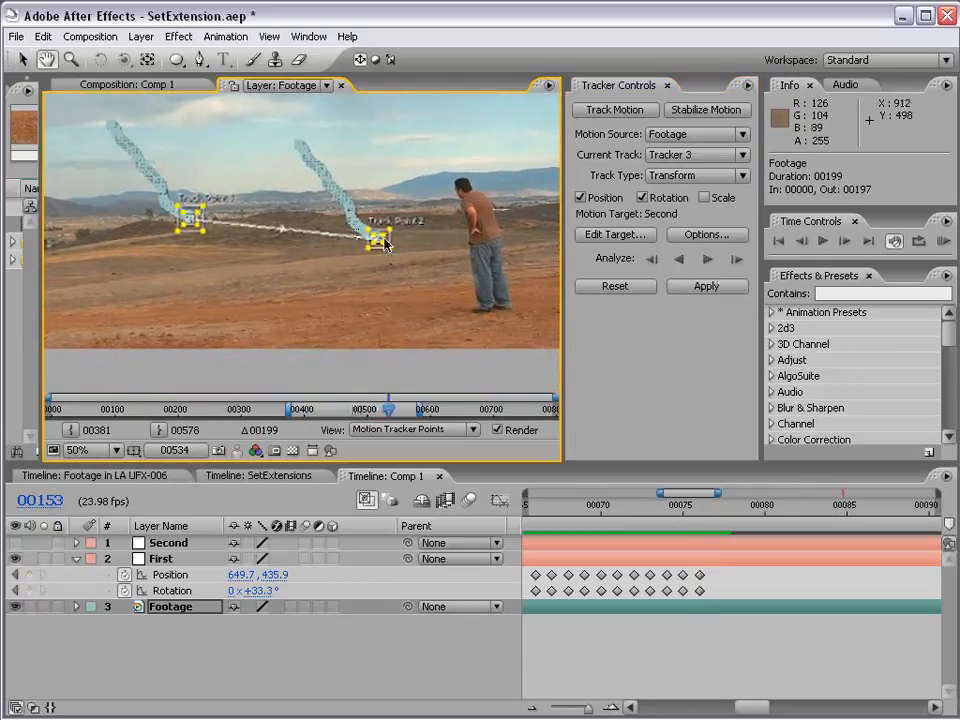
left_click(709, 261)
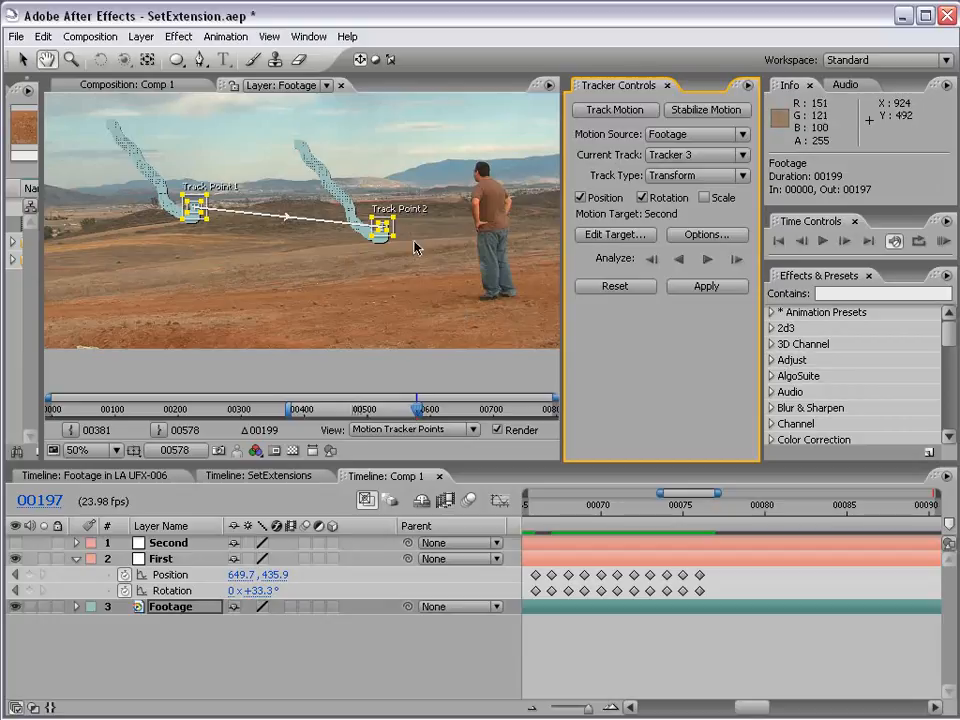
Keep the Second layer as the motion target and apply the tracked motion in the X and Y dimensions
left_click(611, 234)
left_click(400, 345)
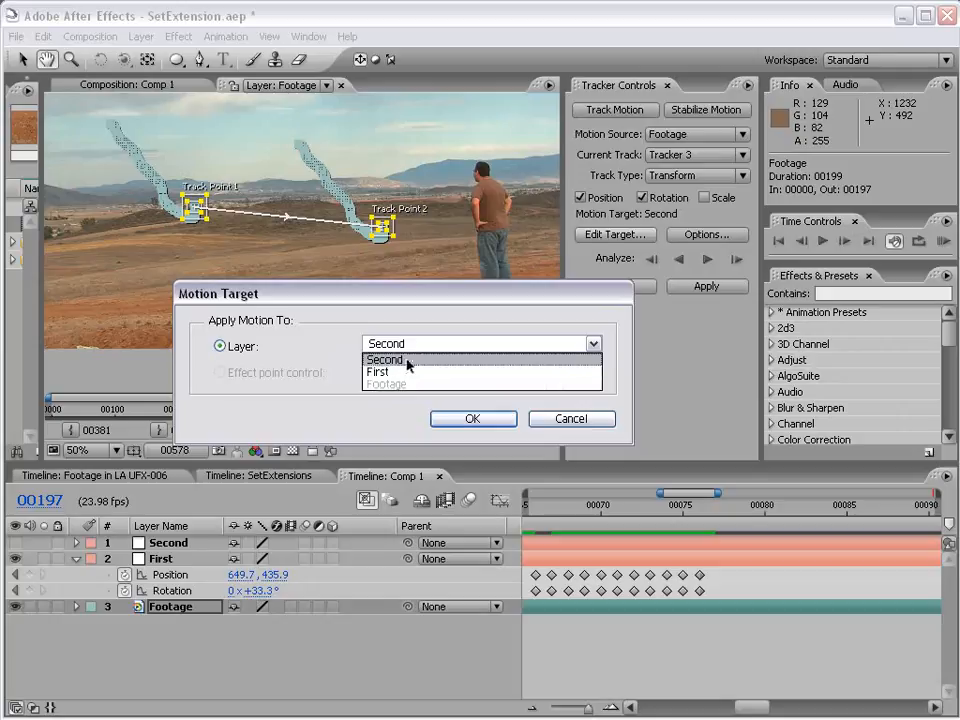
left_click(407, 362)
left_click(472, 419)
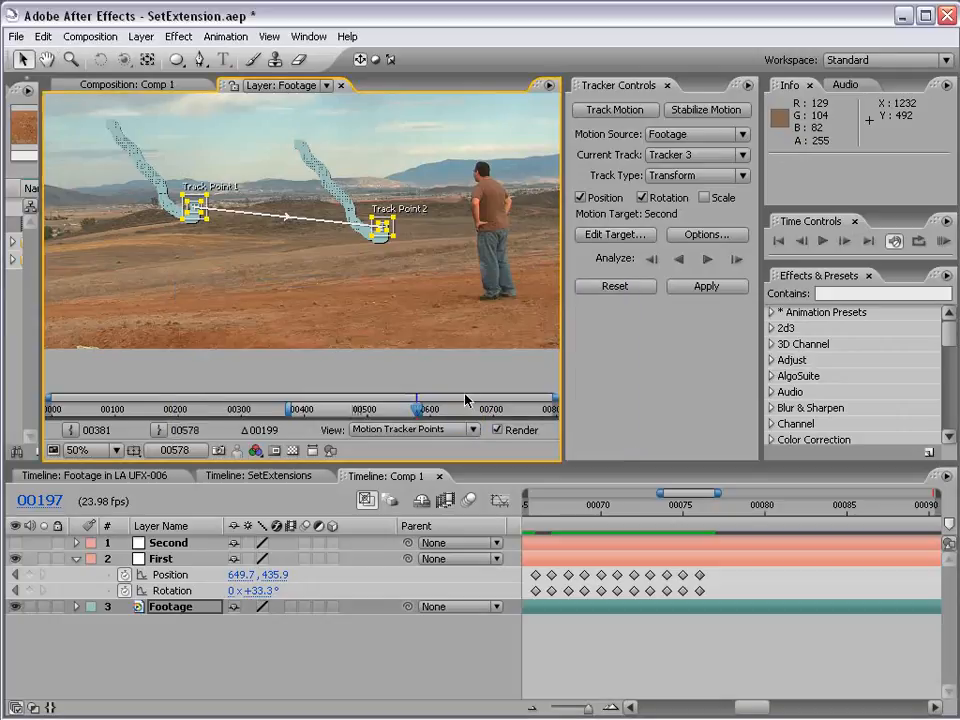
left_click(707, 288)
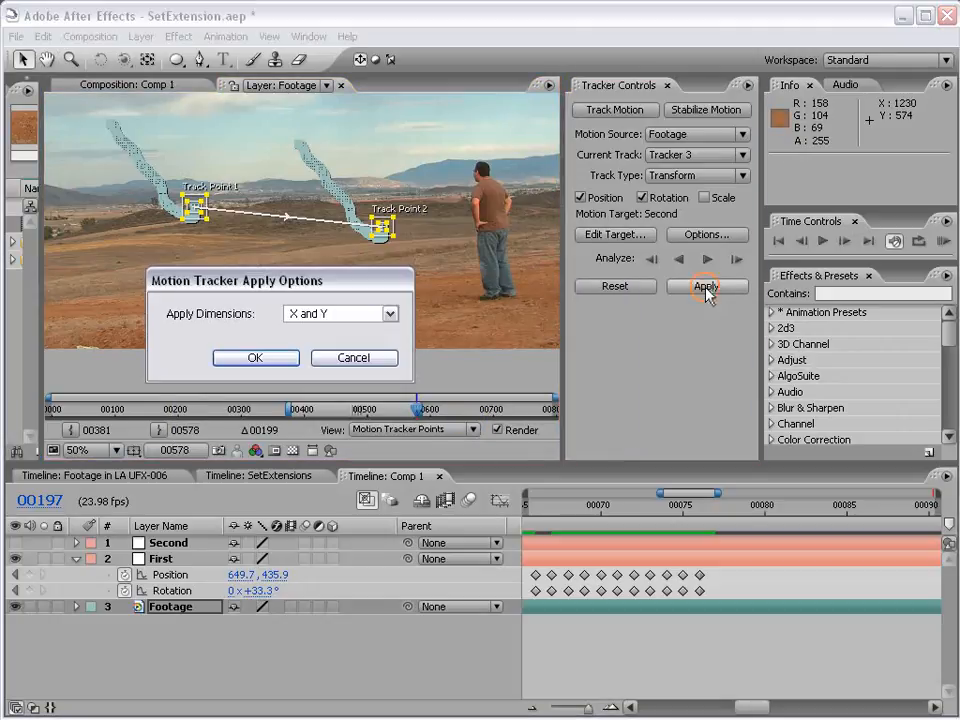
left_click(255, 360)
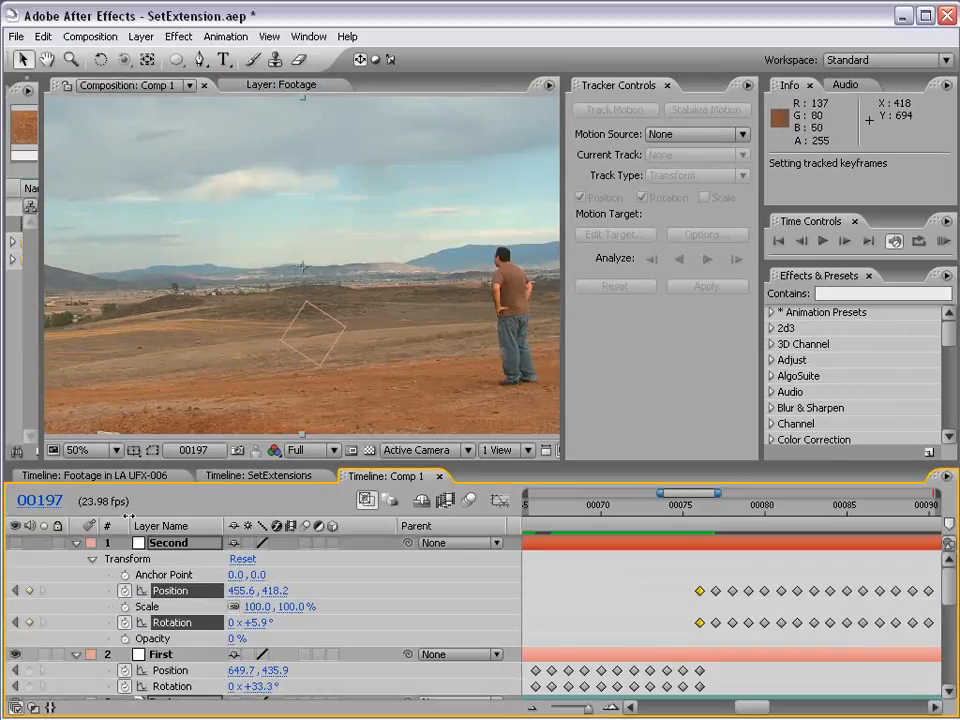
Collapse the properties of all three layers and turn on the Second layer's visibility
left_click(76, 553)
left_click(76, 543)
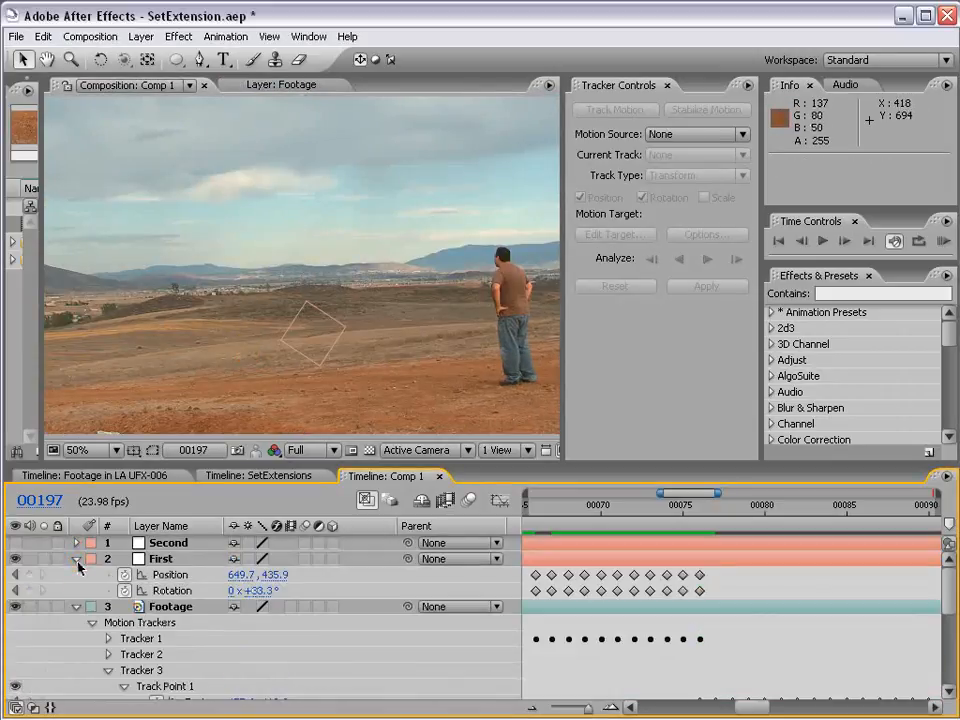
left_click(76, 558)
left_click(76, 574)
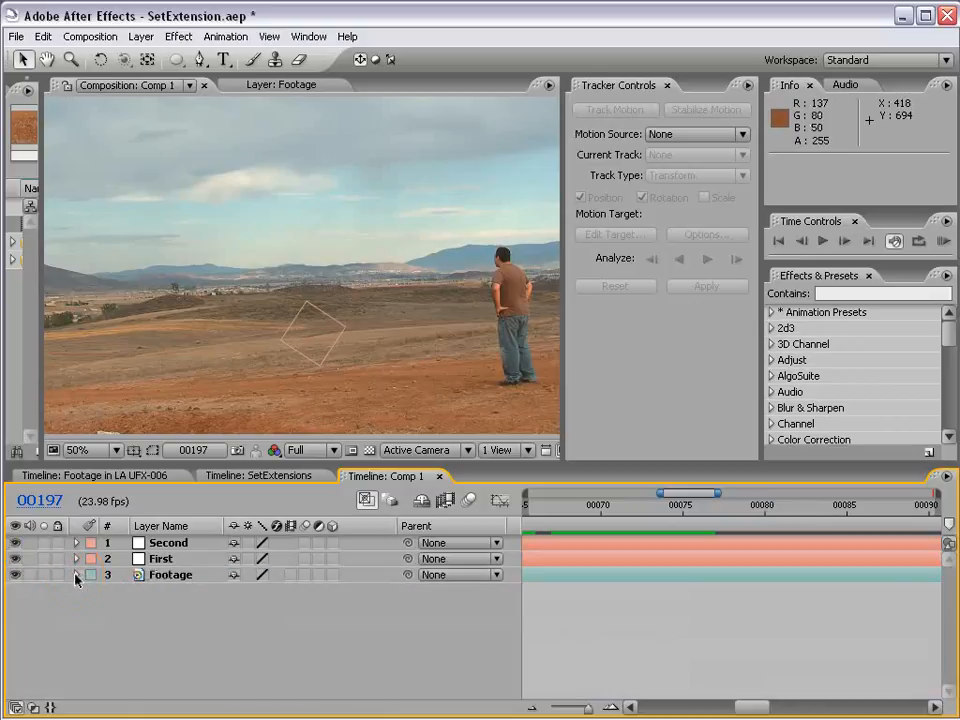
Reveal only the keyframed properties of the Second and First layers across the timeline's full duration
left_click(162, 544)
left_click(160, 560, "shift")
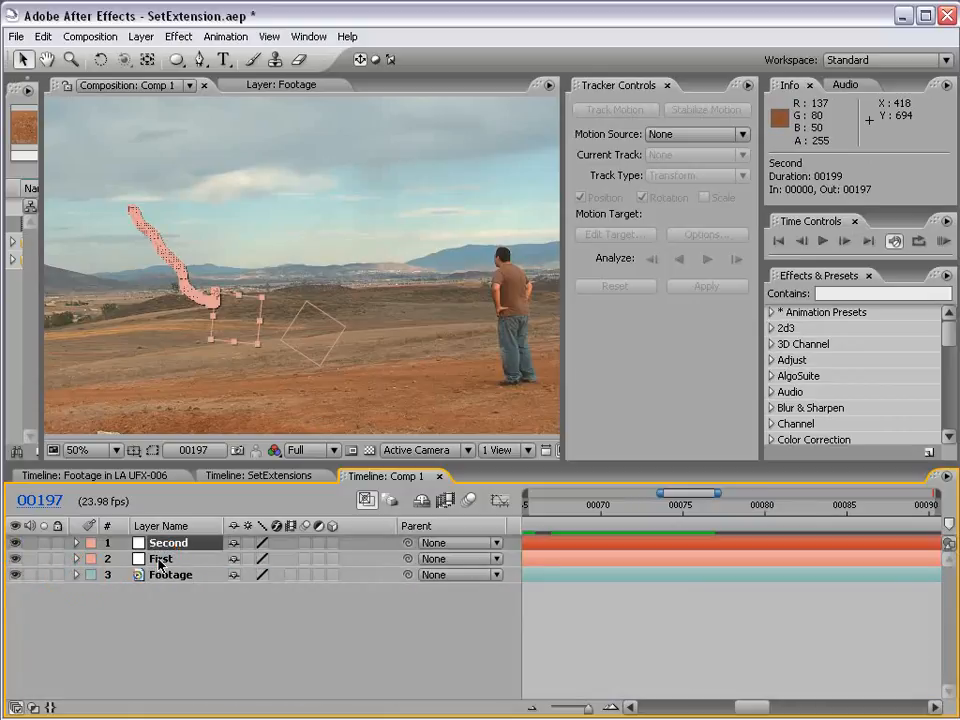
key("u")
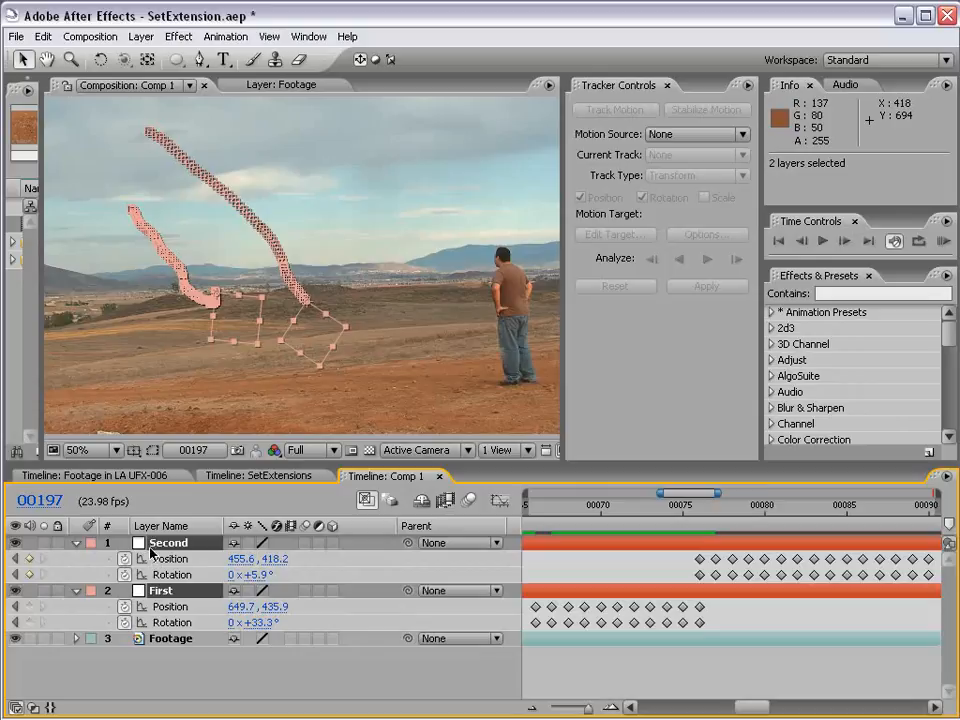
key("minus")
key("minus")
key("minus")
key("minus")
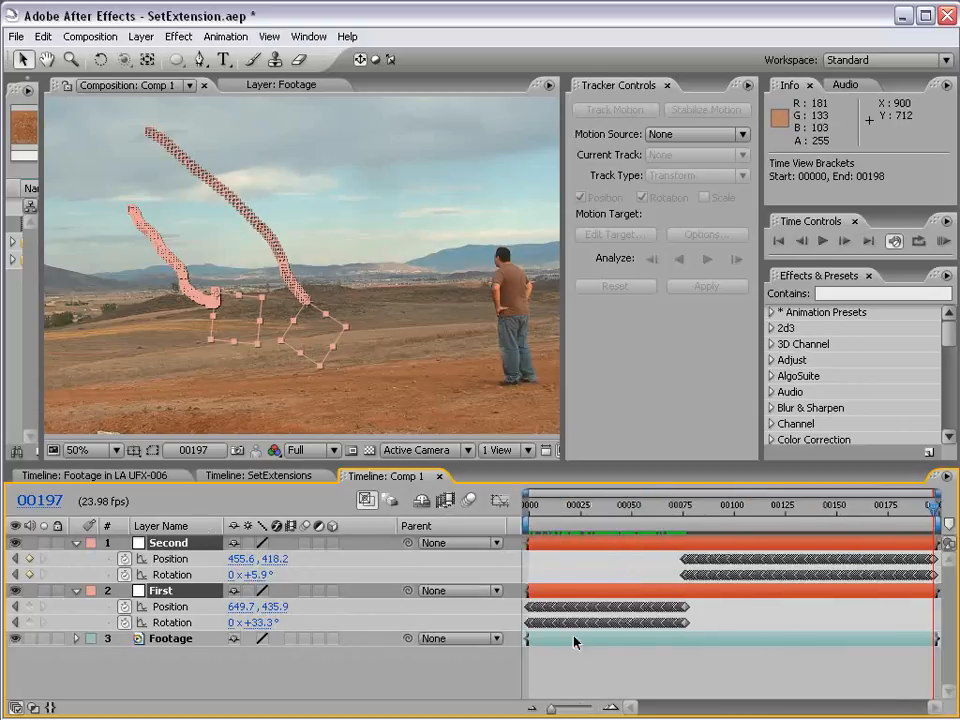
Go to frame 75 and parent the First layer to the Second layer
left_click(556, 664)
scroll(298, 330, "down", 1)
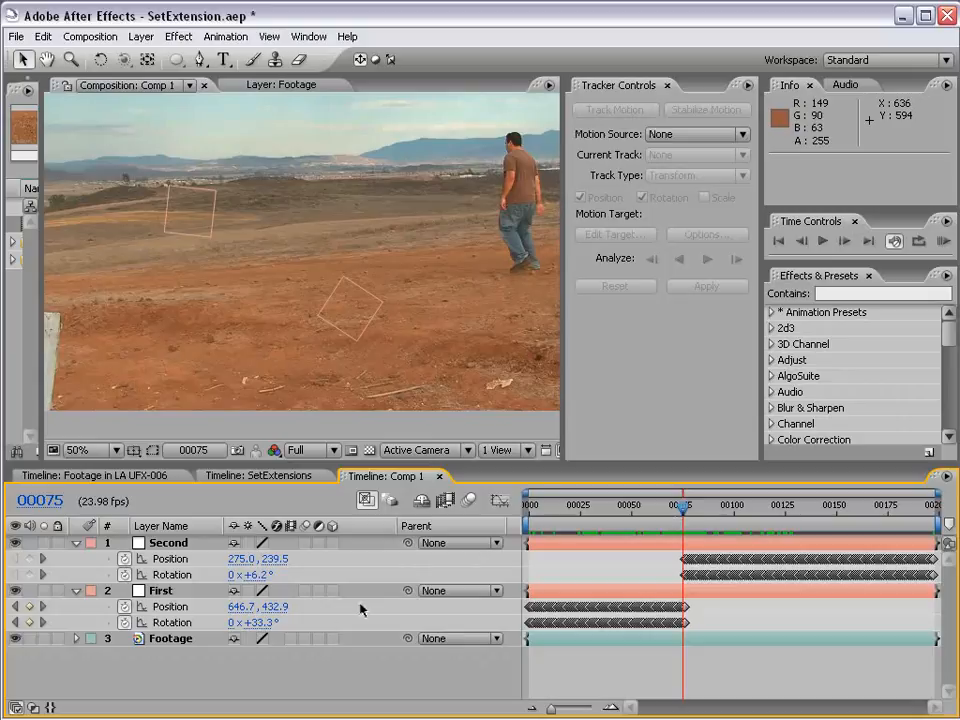
left_click(175, 592)
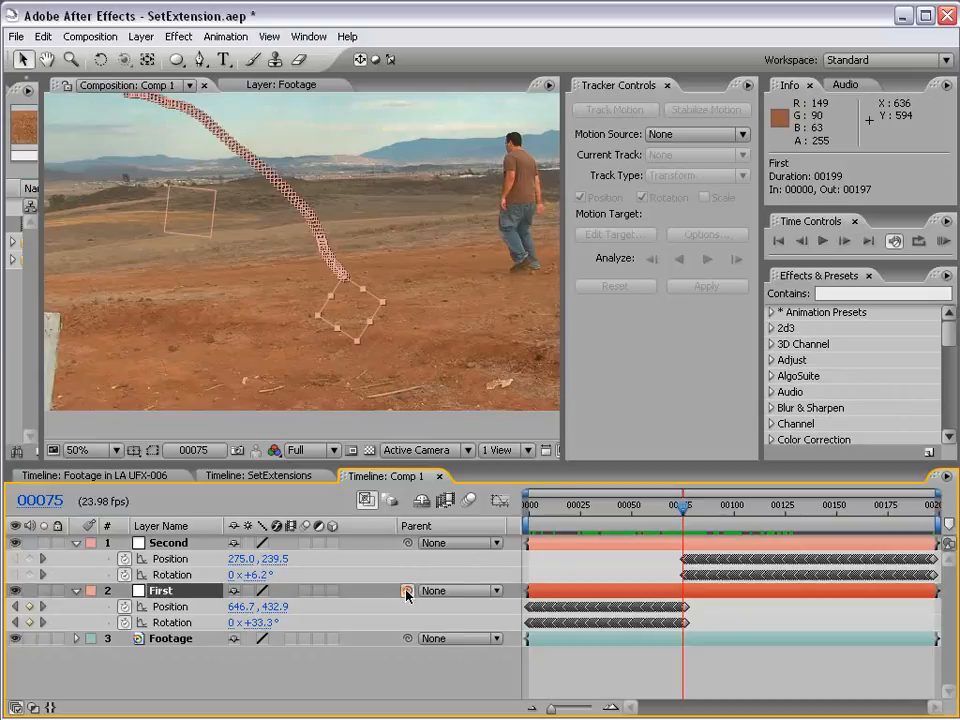
left_click_drag(407, 594, 181, 546)
left_click(570, 658)
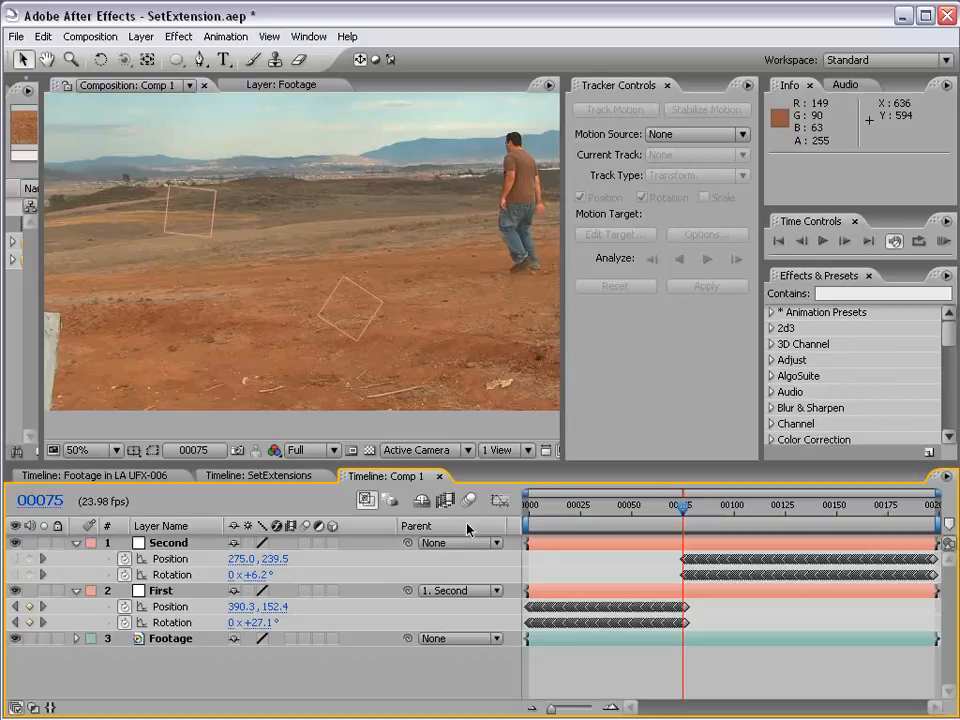
Change the First layer's label colour to Aqua
left_click(155, 591)
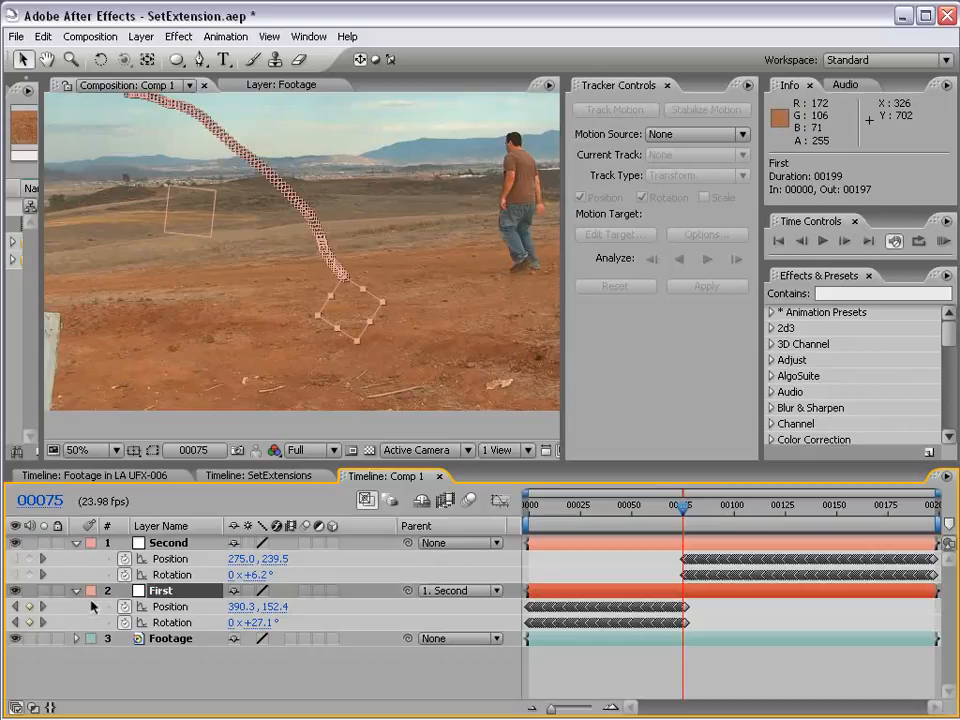
left_click(91, 592)
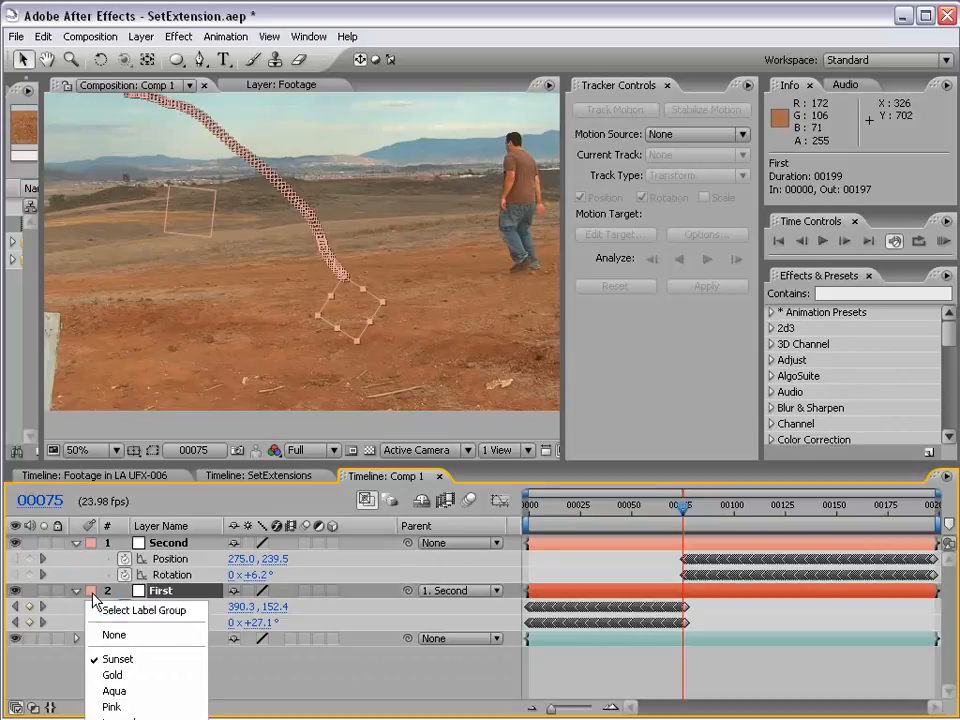
left_click(131, 690)
left_click(579, 671)
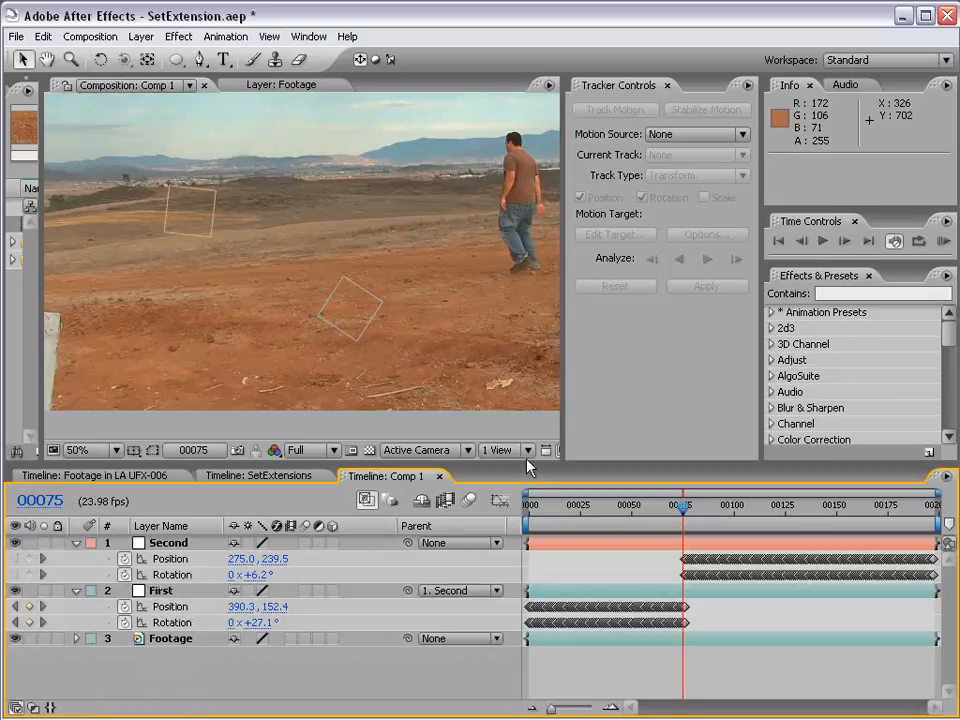
Scrub from frame 12 to frame 74 to examine how both nulls move over the whole frame
left_click_drag(531, 512, 555, 511)
scroll(234, 197, "down", 1)
key("h")
left_click_drag(232, 186, 232, 201)
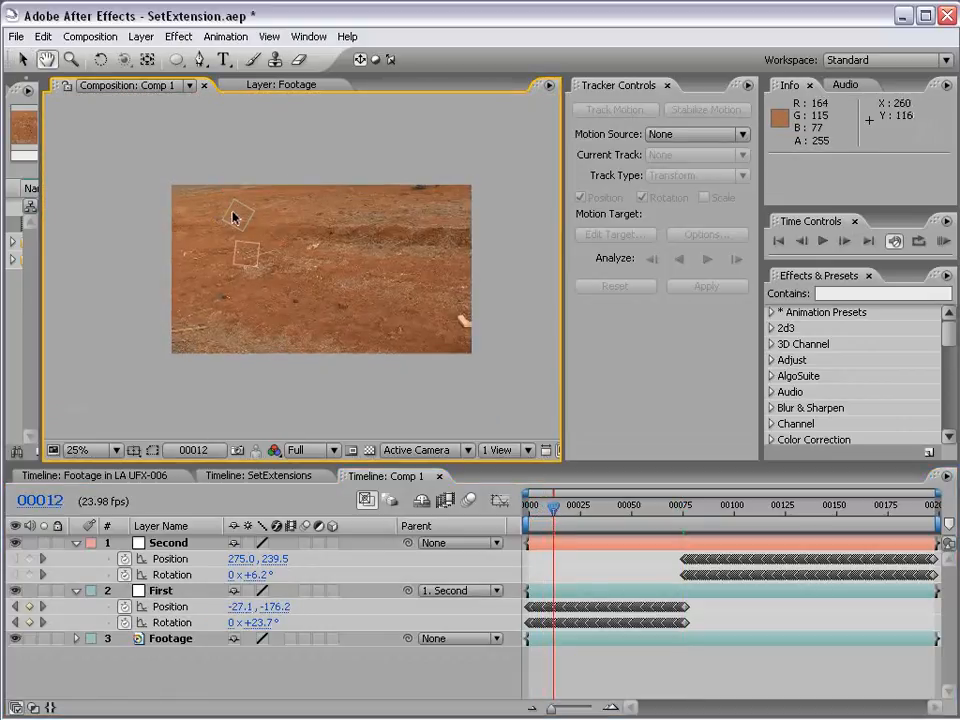
left_click_drag(553, 512, 684, 519)
key("v")
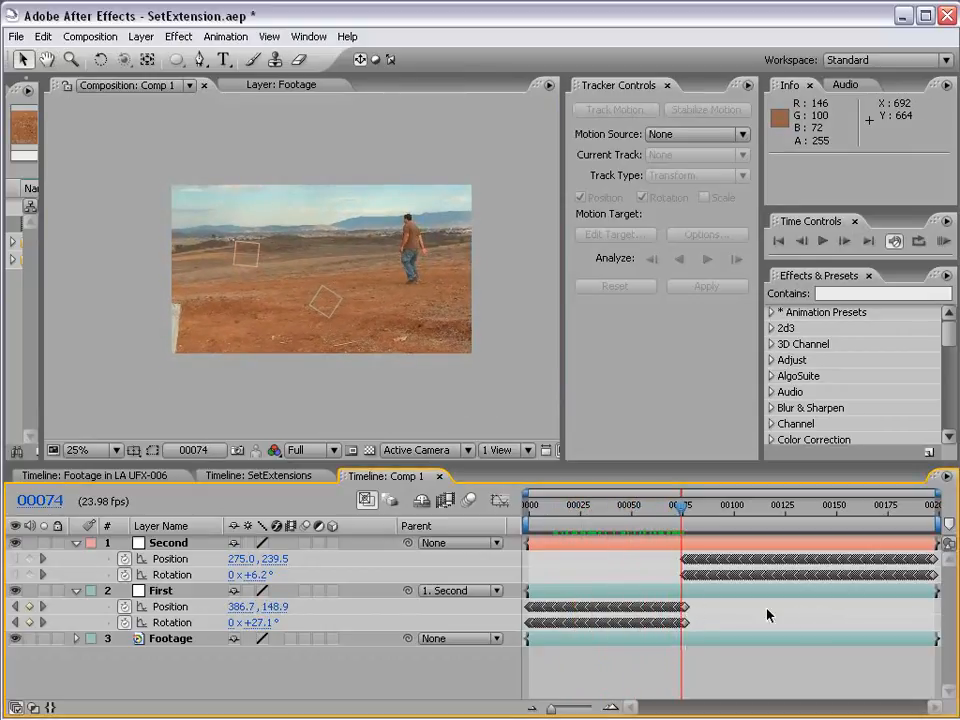
Examine the handover at frame 76, where the First layer's keyframes end and the Second layer's begin
left_click(172, 543)
left_click(703, 649)
key("=")
key("=")
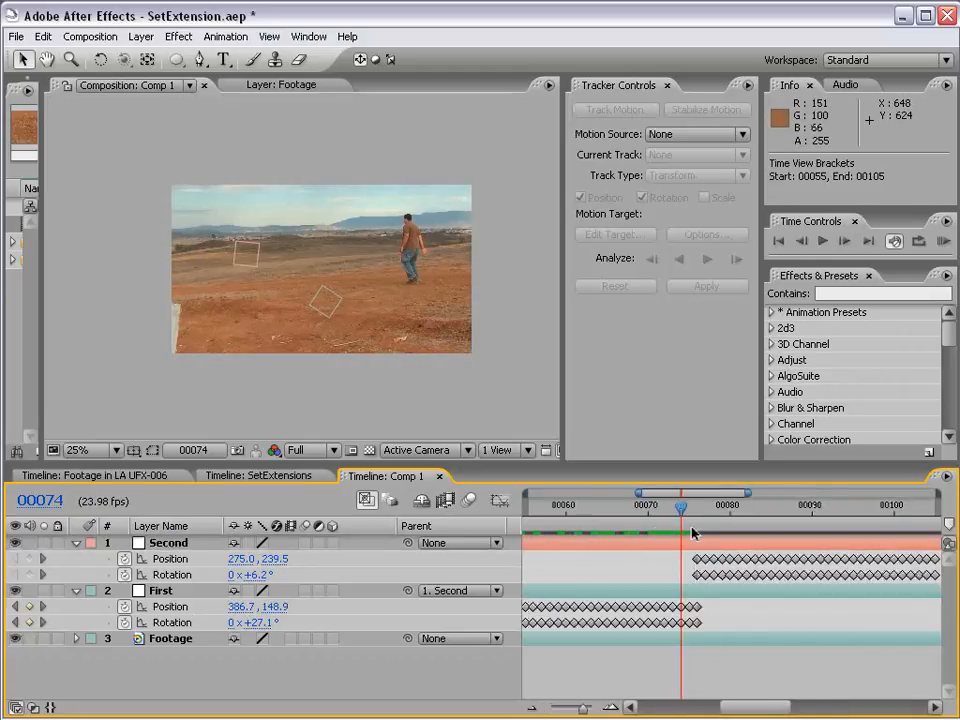
left_click(697, 509)
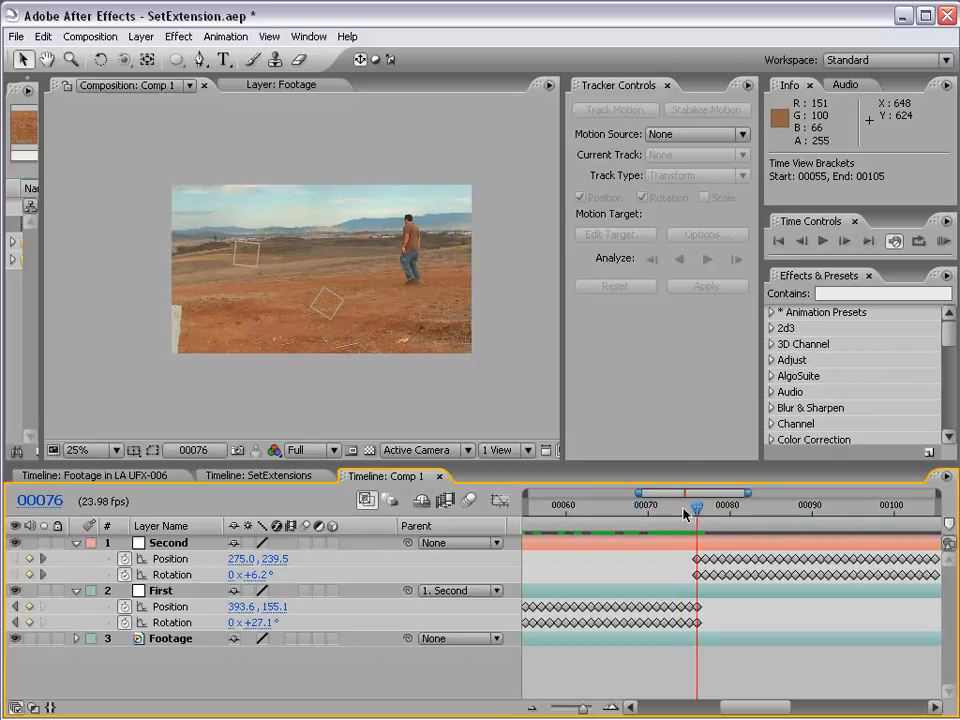
key("Page_Up")
key("Page_Down")
Reapply the First layer's parent link to the Second layer at frame 76
left_click(172, 544)
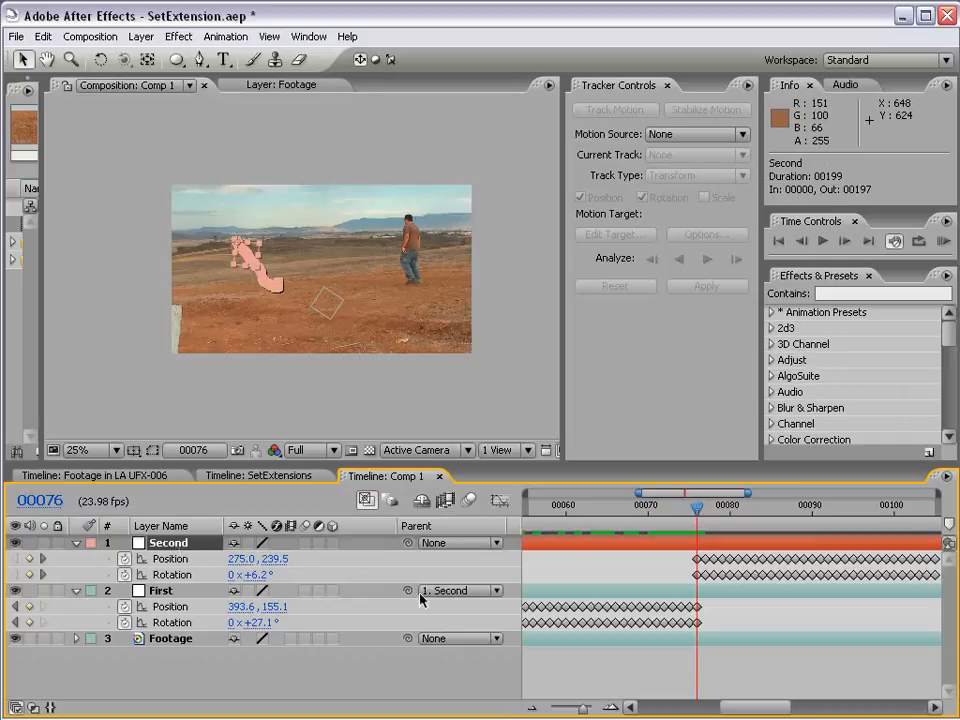
left_click(165, 590)
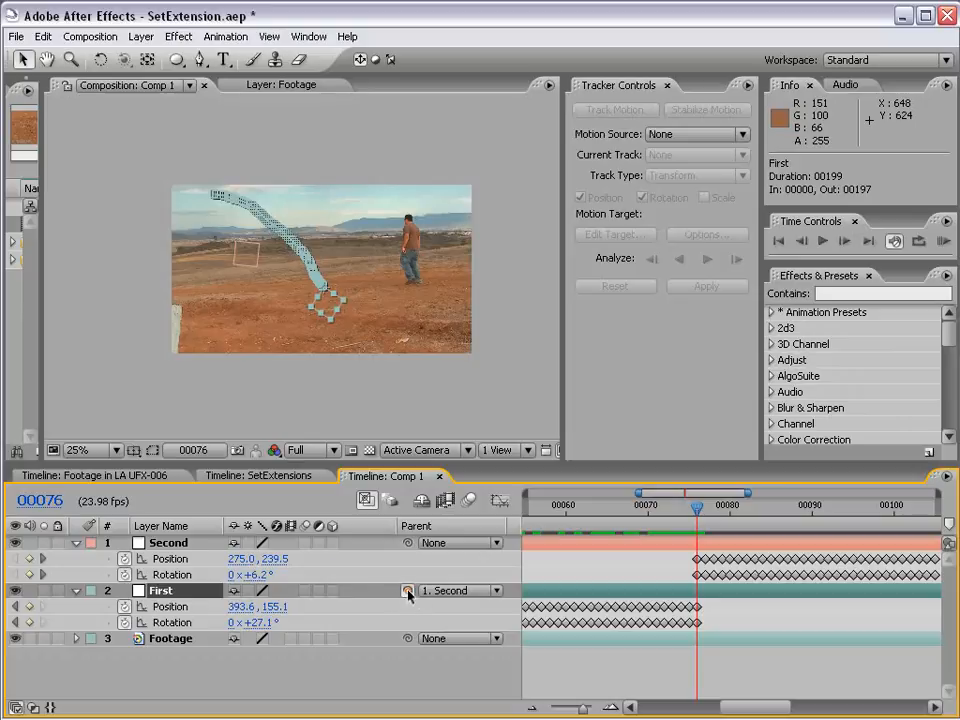
left_click_drag(407, 591, 185, 546)
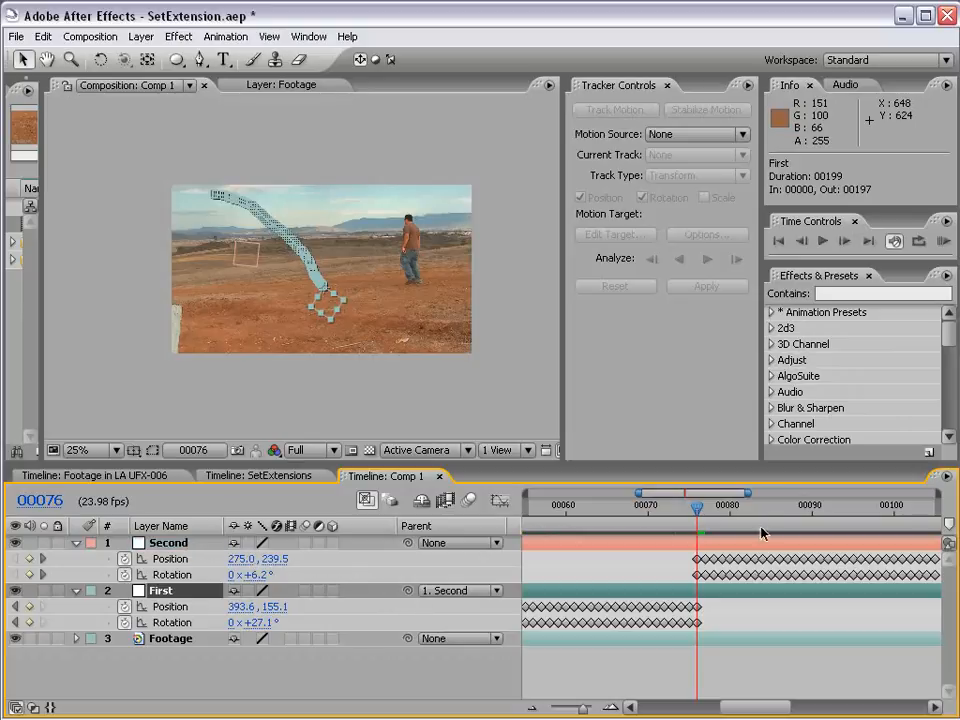
Scrub across the whole timeline to check how the First null follows the footage on both sides of the handover
left_click_drag(675, 510, 784, 512)
key("minus")
key("minus")
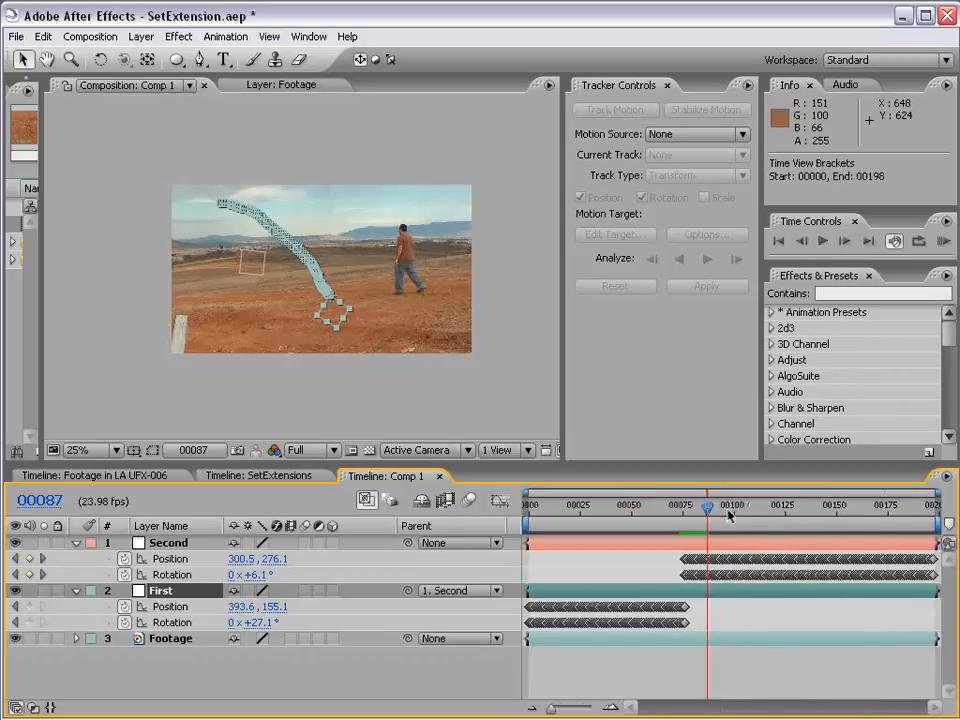
left_click_drag(710, 510, 588, 512)
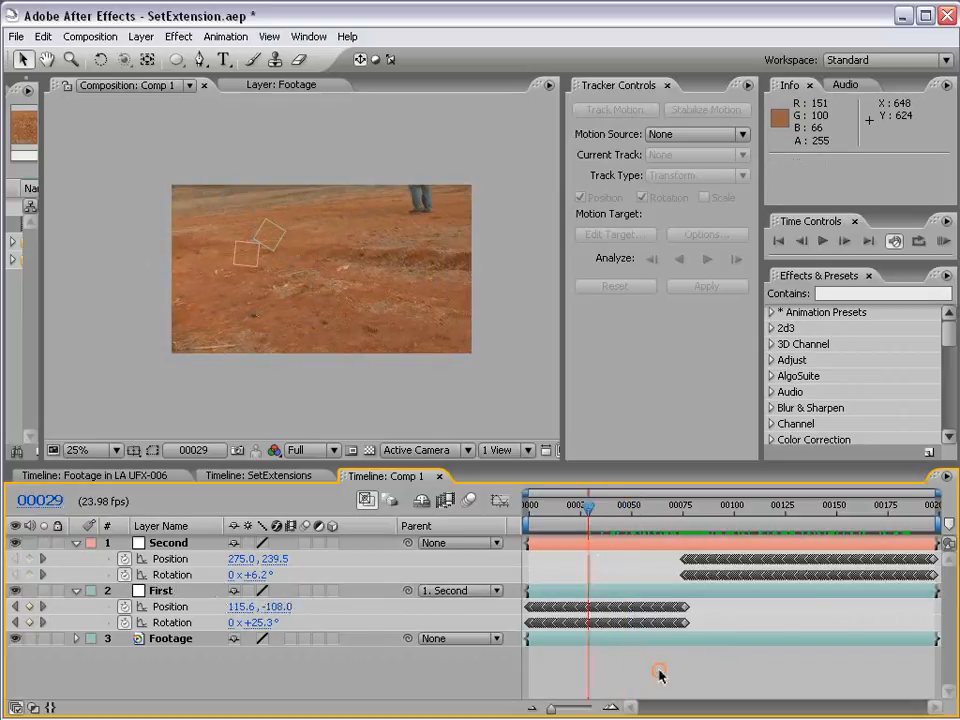
Hide the Second layer with its properties collapsed, and check the First null against the footage up to frame 170
left_click(14, 543)
left_click(76, 543)
left_click_drag(537, 512, 879, 527)
key("period")
left_click_drag(443, 329, 364, 300)
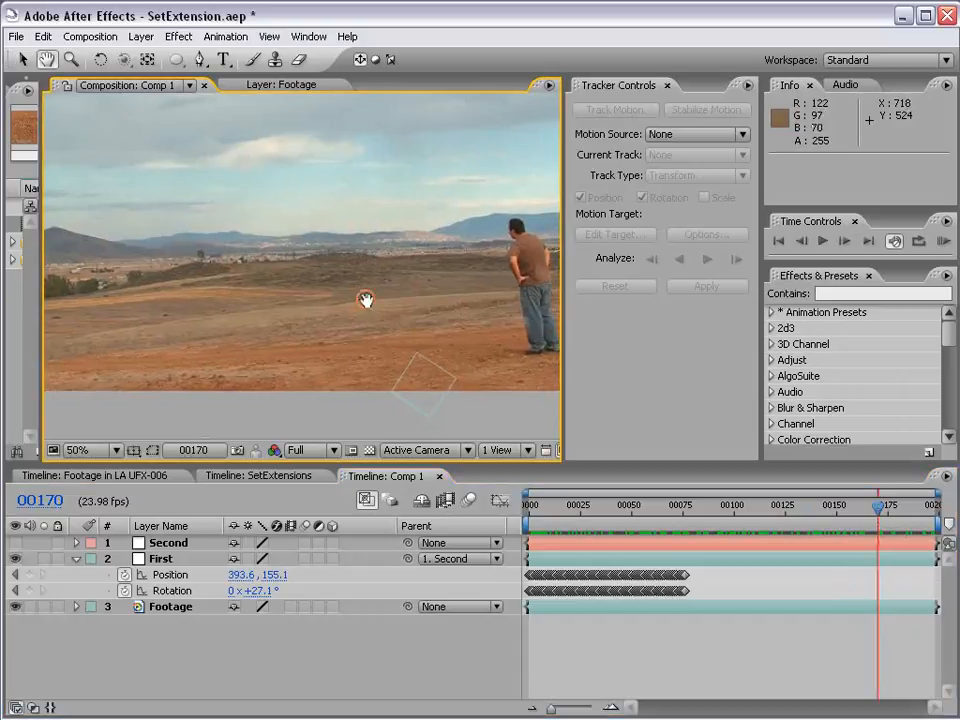
left_click_drag(896, 512, 680, 516)
key("v")
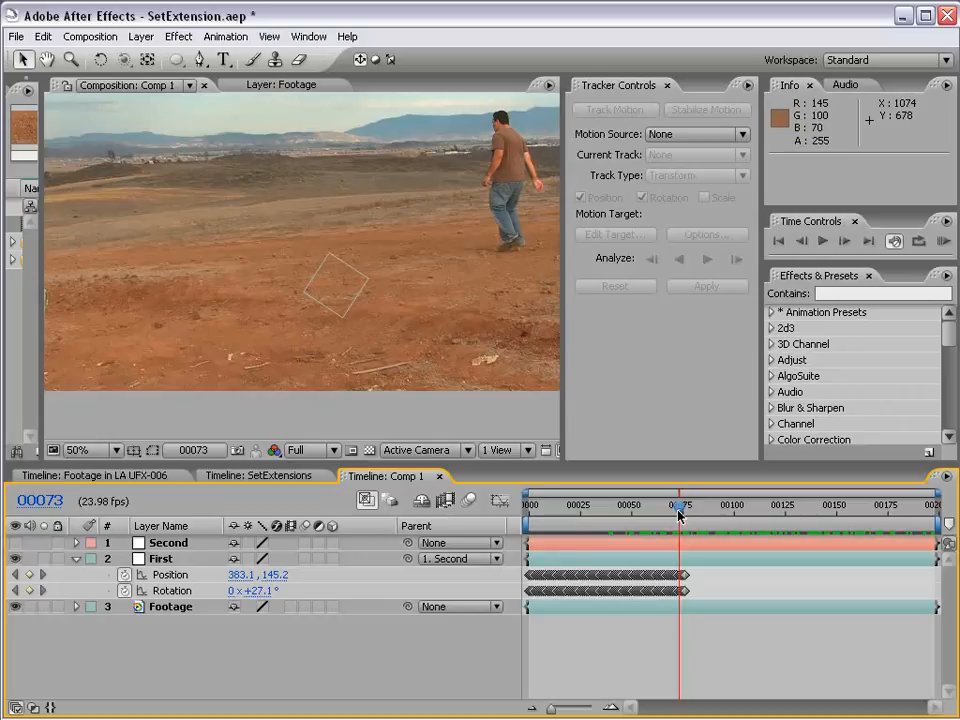
Save the project with the First layer's properties collapsed, and widen the Project panel
left_click(76, 558)
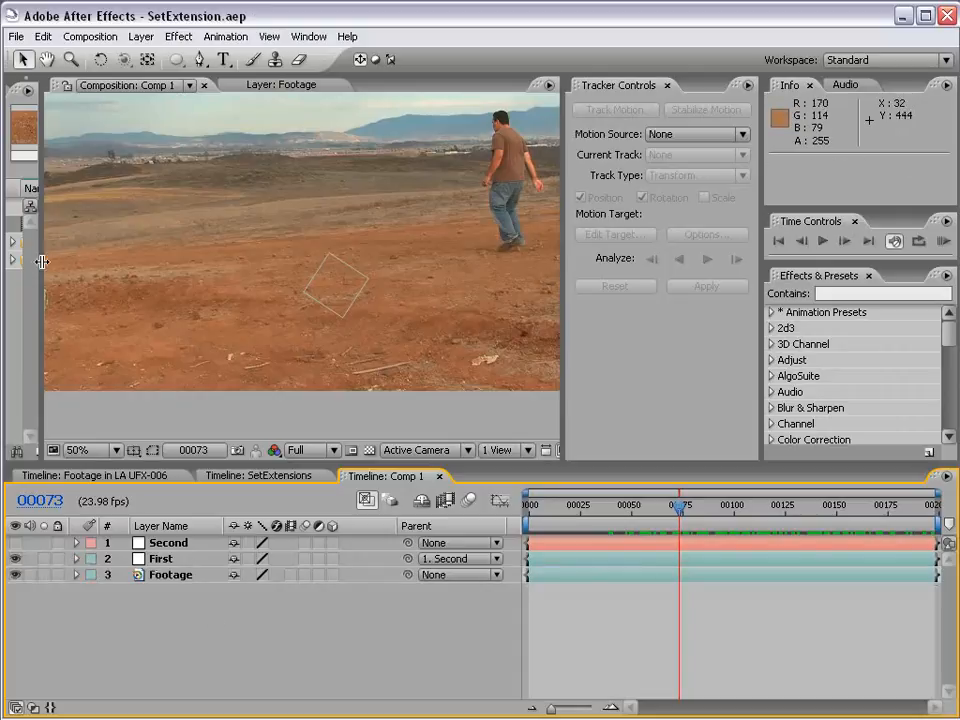
left_click_drag(40, 259, 104, 259)
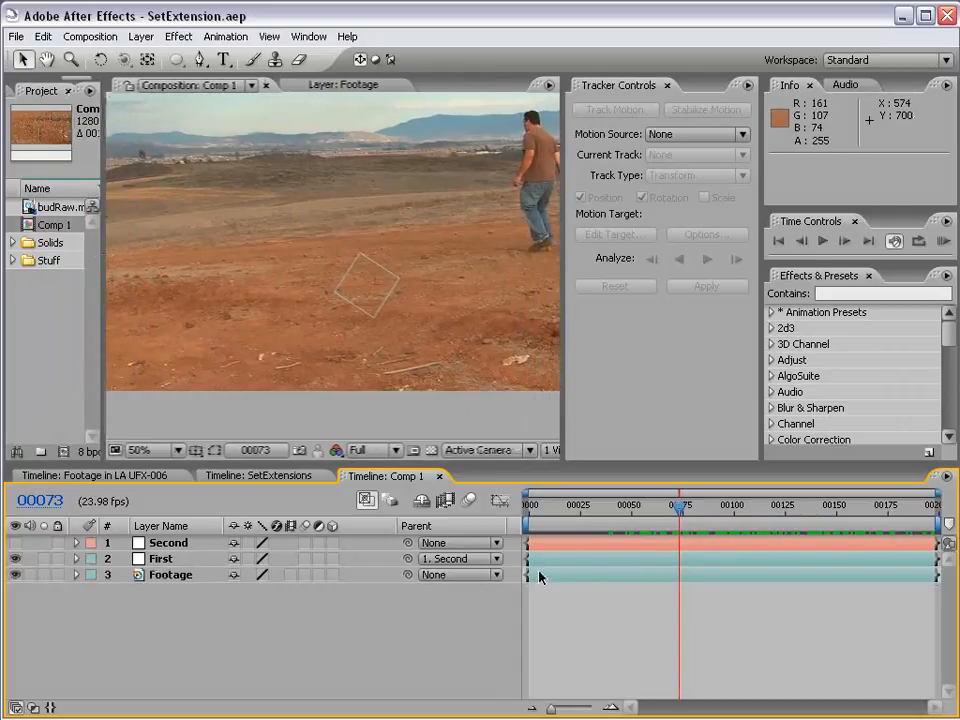
left_click_drag(340, 234, 360, 279)
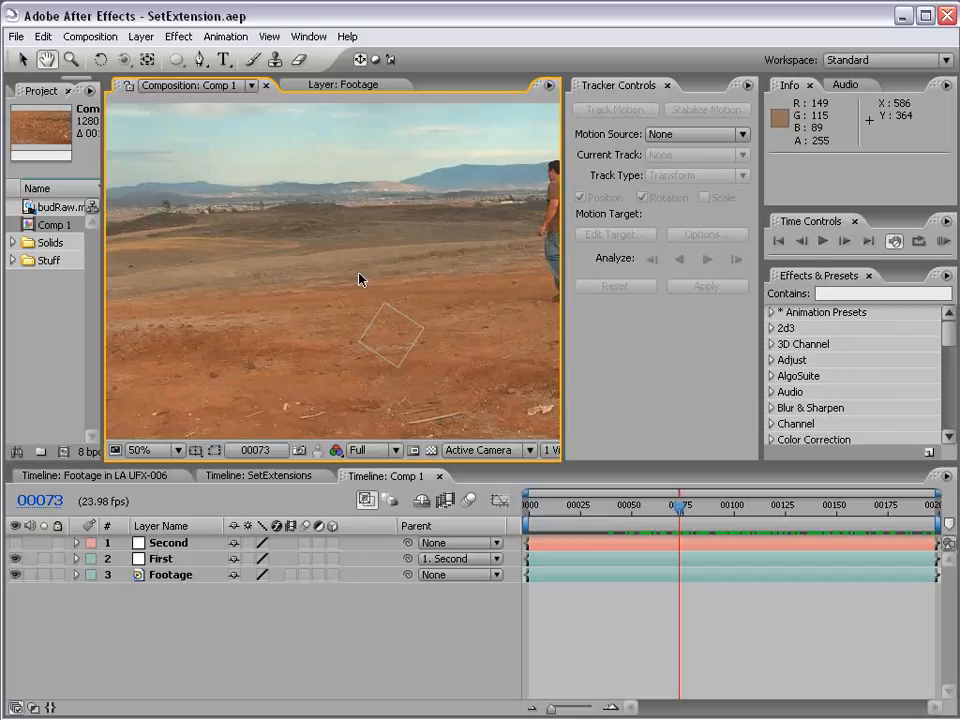
Go to frame 173 and view the composition at 50% magnification
key("comma")
left_click_drag(680, 505, 886, 514)
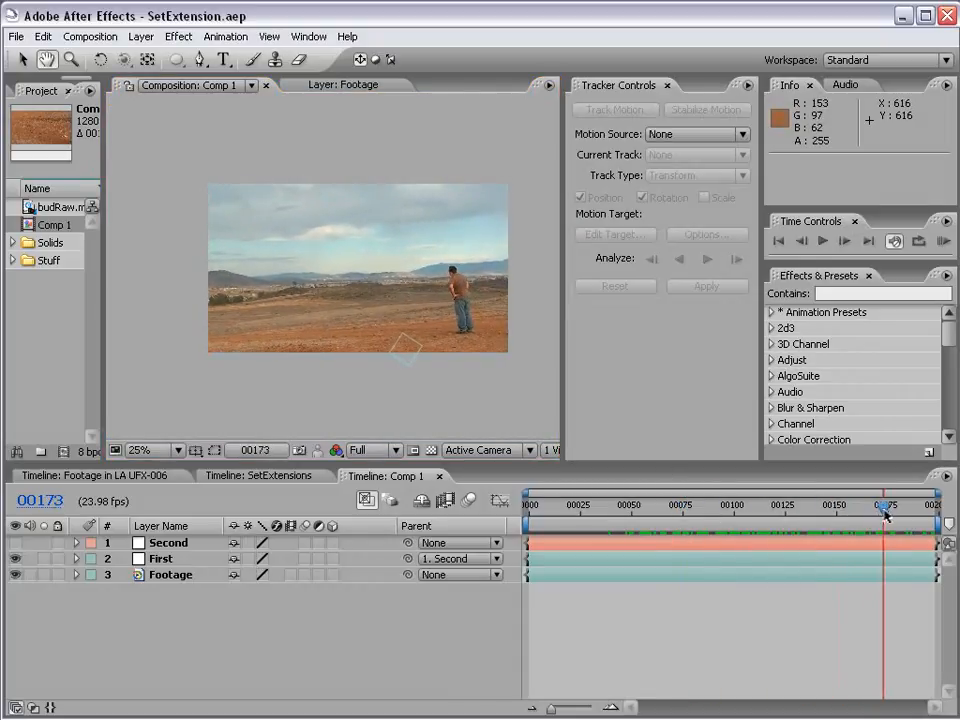
key("period")
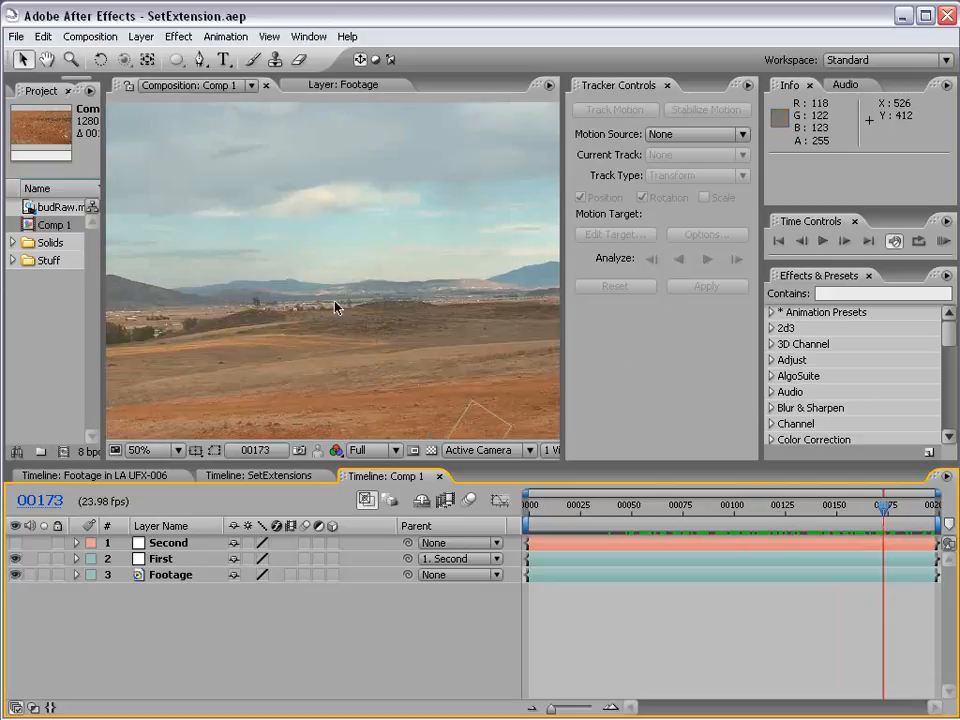
key("grave")
key("grave")
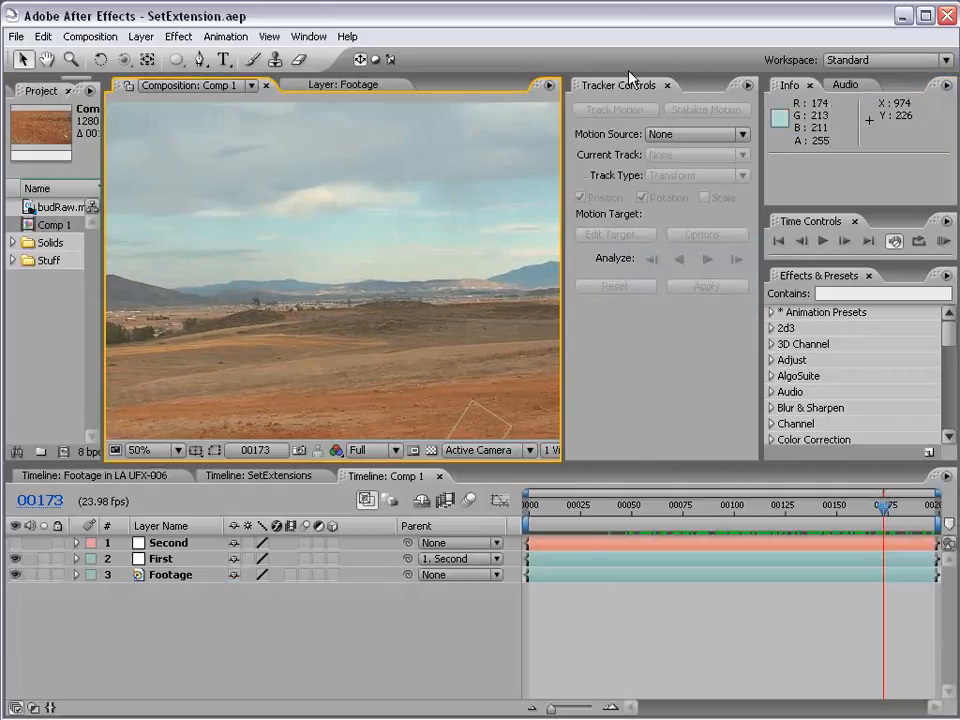
Close the Tracker Controls and enlarge the composition view, centring frame 173 with the man and the distant hills
left_click(669, 86)
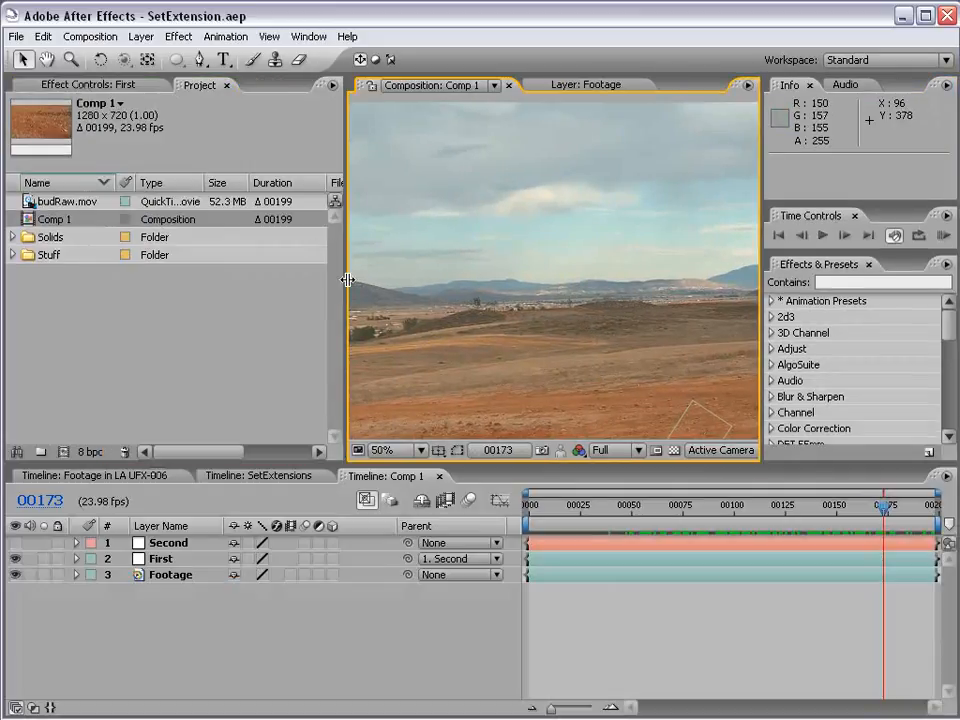
left_click_drag(349, 279, 157, 279)
key("comma")
key("period")
left_click_drag(392, 304, 461, 264)
Send frame 173 of Comp 1 to the render queue as a still image file
left_click(80, 34)
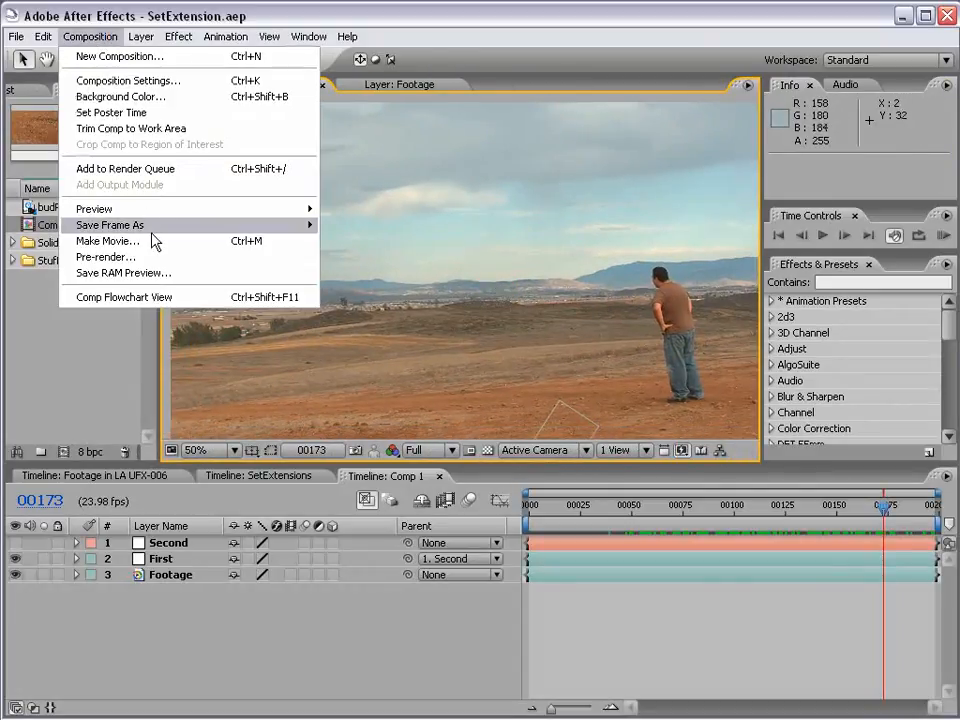
mouse_move(137, 225)
left_click(358, 226)
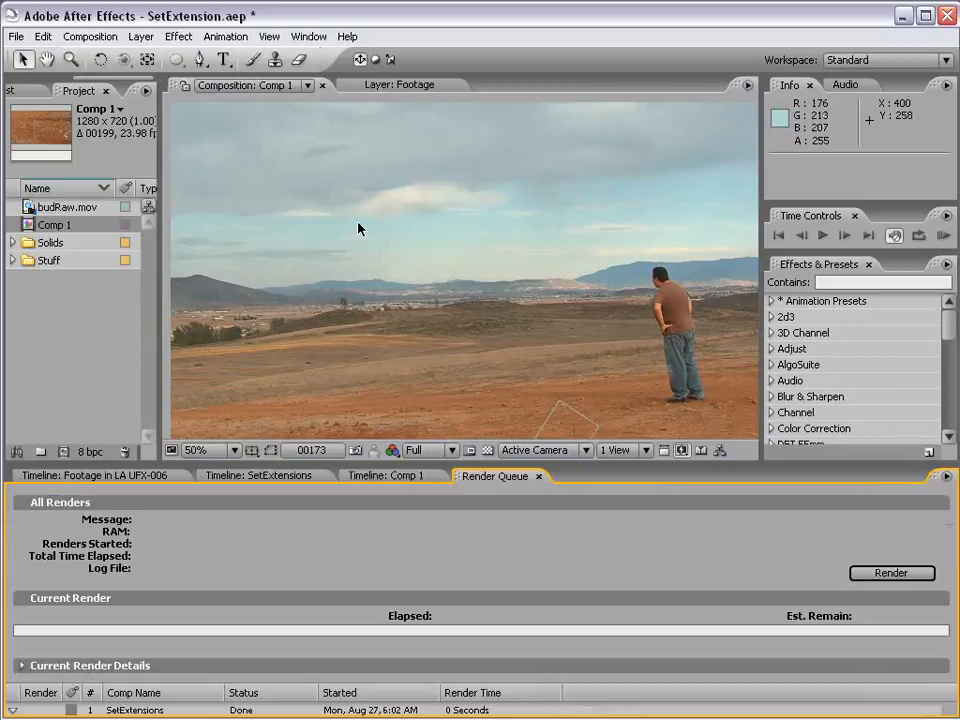
Enlarge the render queue, collapse the finished SetExtensions renders, and expand the queued Comp 1 item to show its output settings
left_click_drag(329, 459, 329, 307)
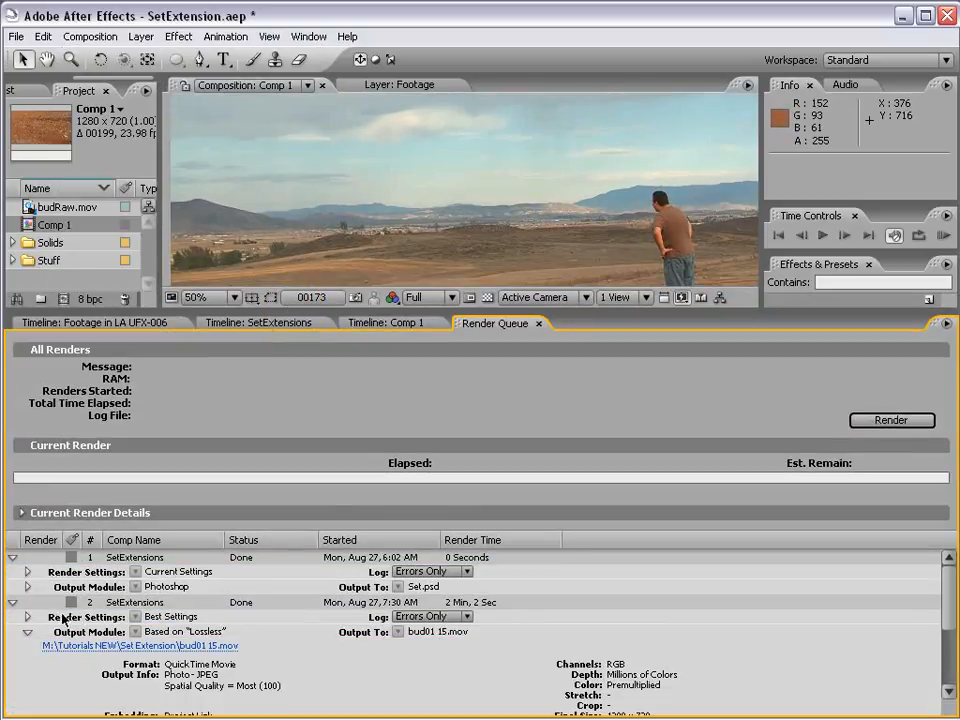
left_click(14, 557)
left_click(12, 572)
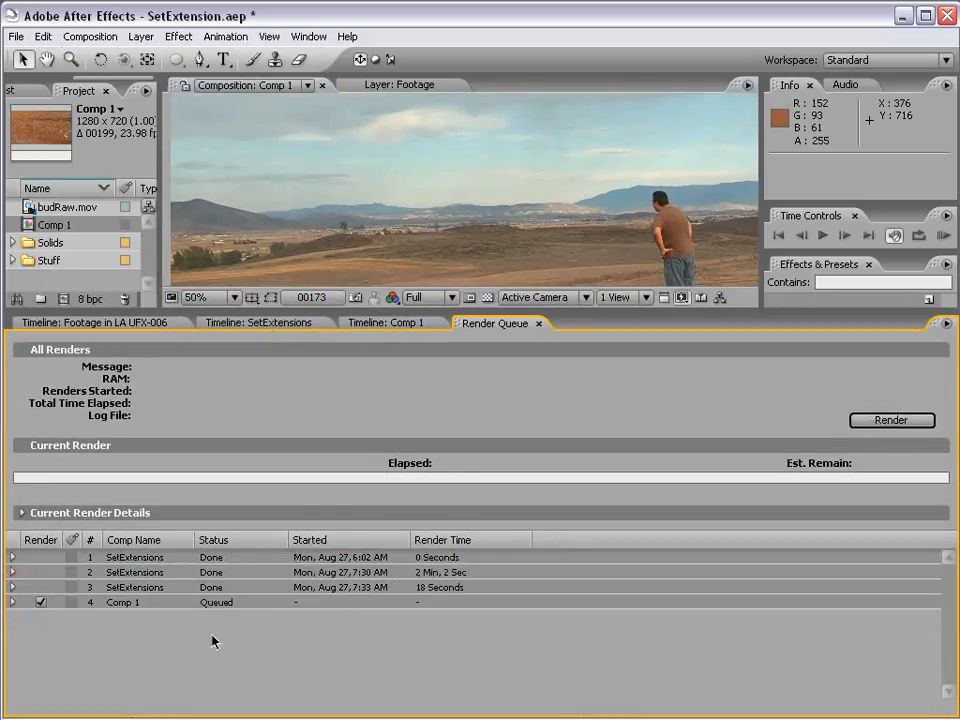
left_click(12, 602)
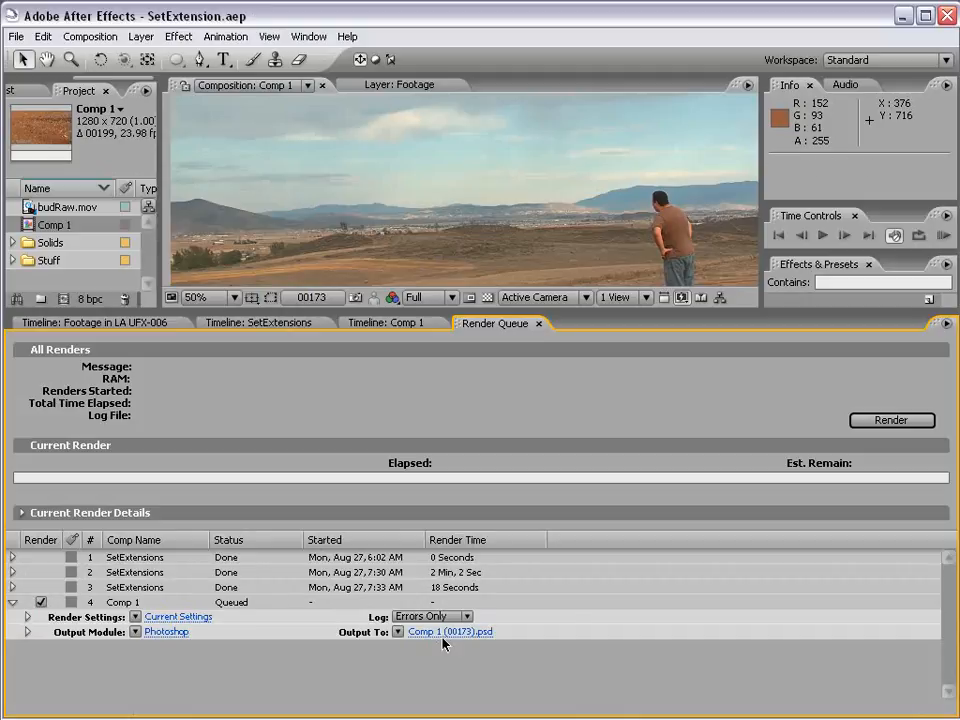
Switch to Photoshop with setPS.psd in front, and show the Layers palette in a smaller size beside the castles
key("alt+Tab")
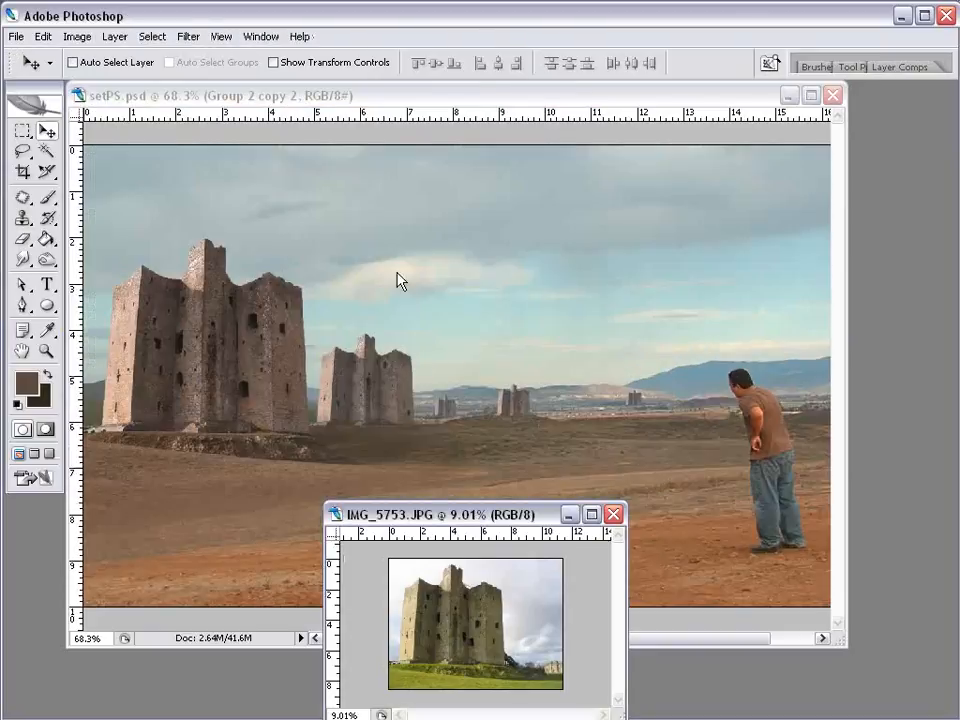
left_click(435, 103)
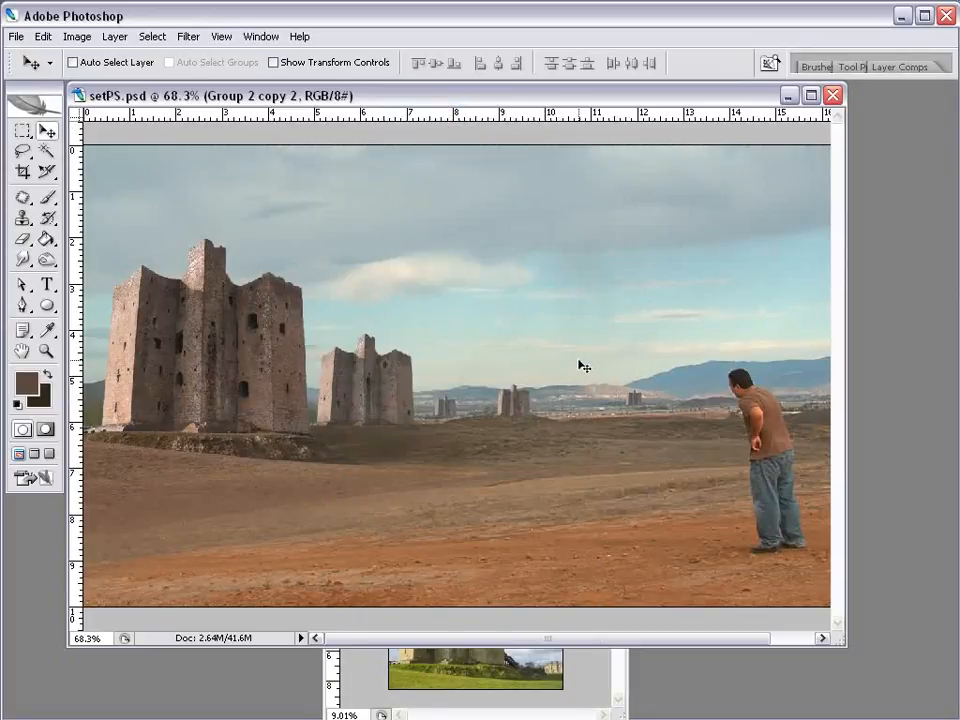
key("F7")
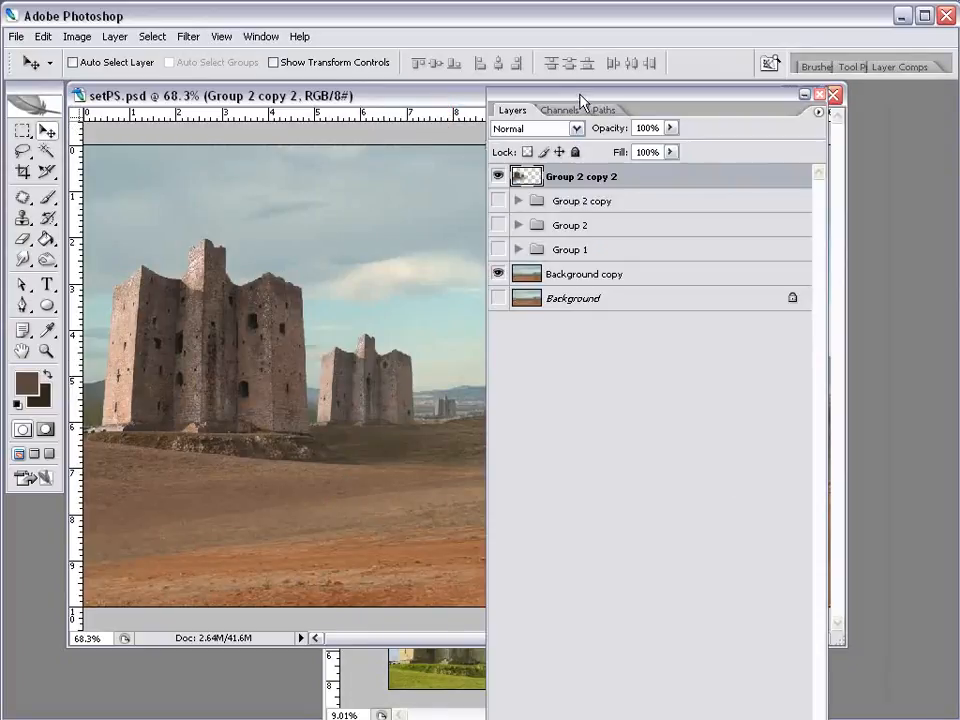
left_click_drag(822, 718, 716, 548)
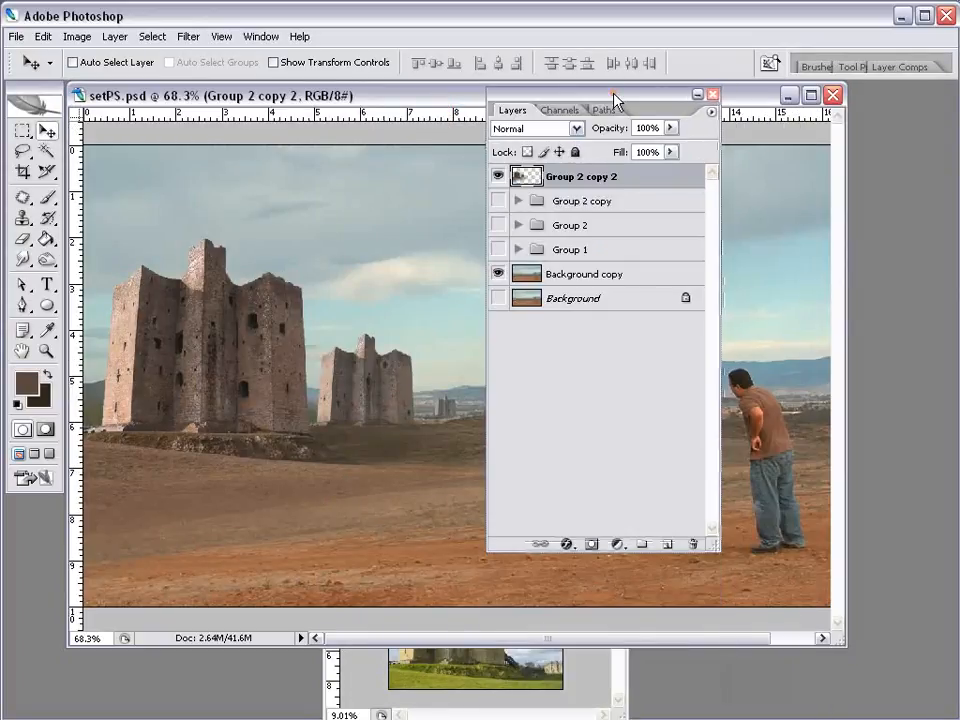
left_click_drag(615, 95, 785, 182)
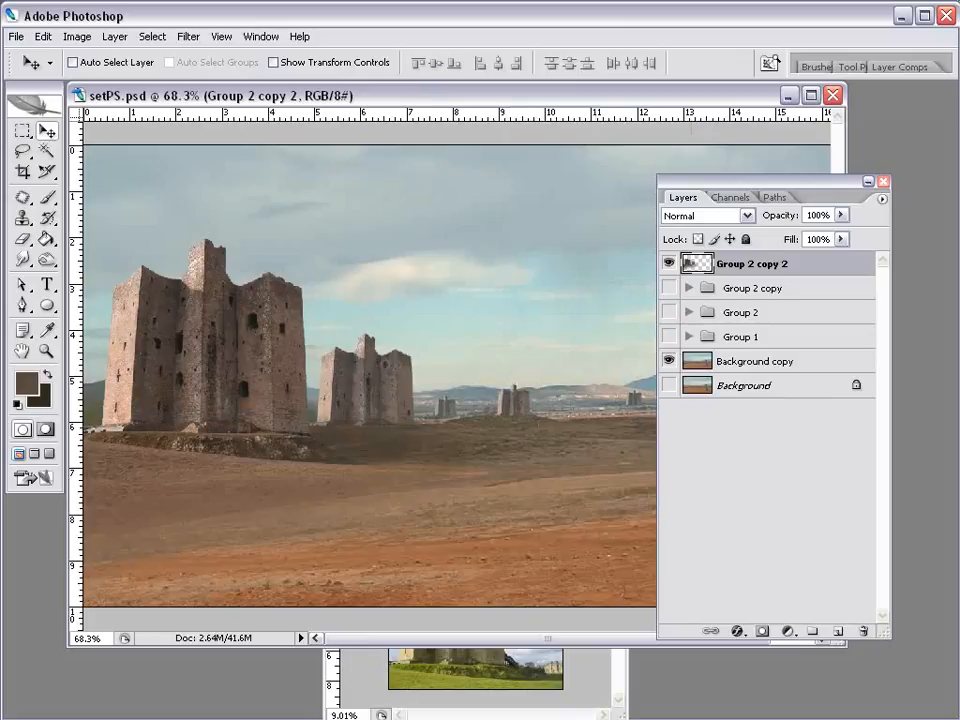
Bring the IMG_5753.JPG castle photo forward and copy it into setPS.psd as a new layer
left_click(587, 697)
left_click_drag(476, 499, 476, 252)
key("ctrl+plus")
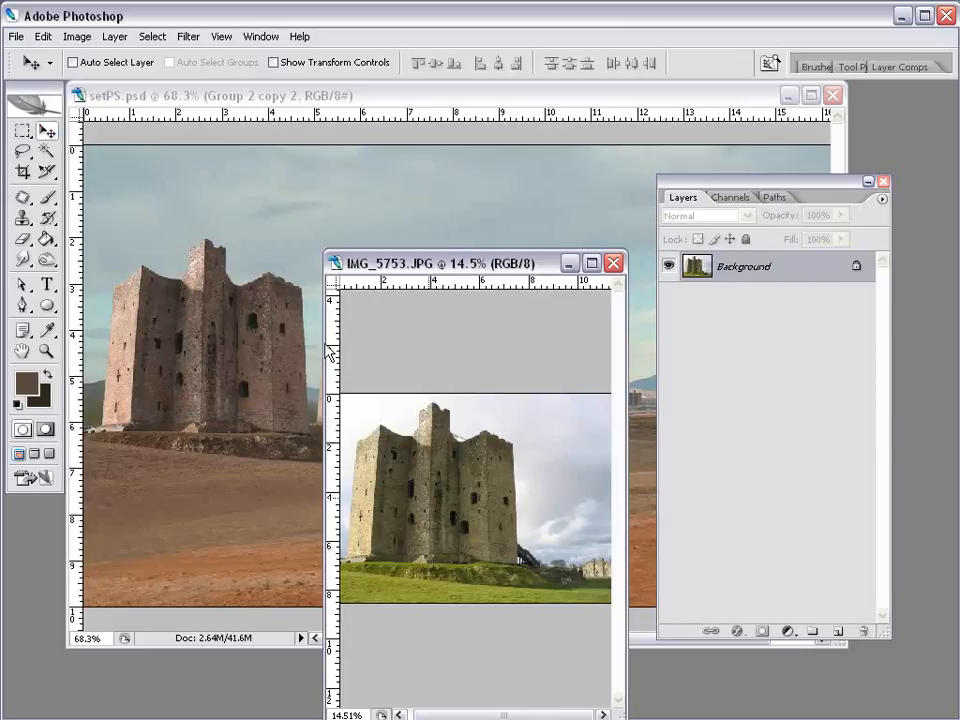
left_click_drag(390, 270, 252, 243)
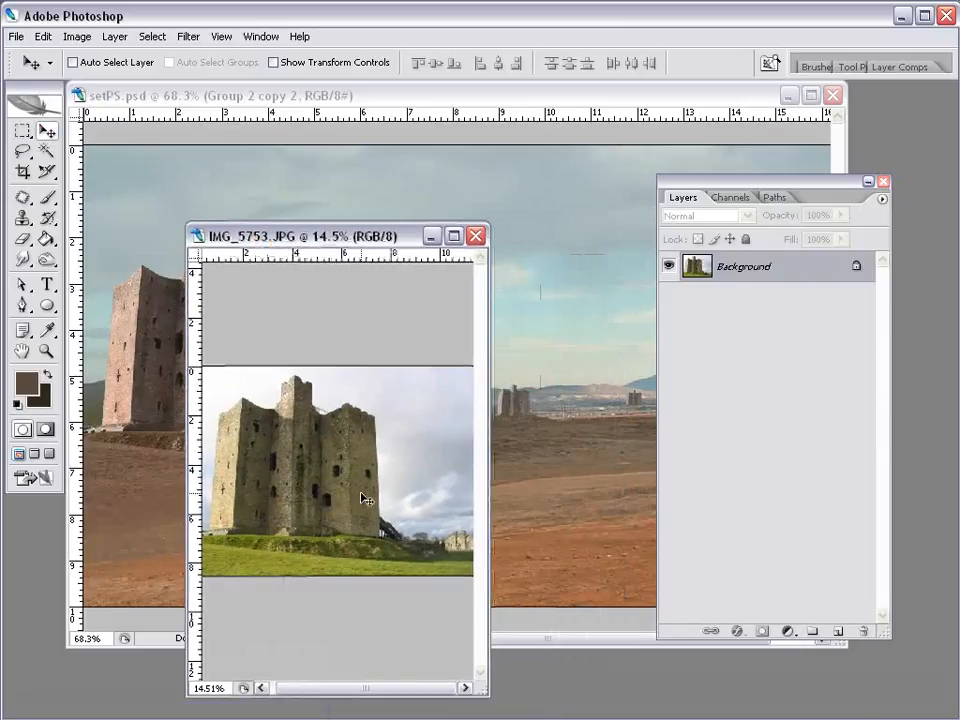
left_click_drag(366, 498, 561, 326)
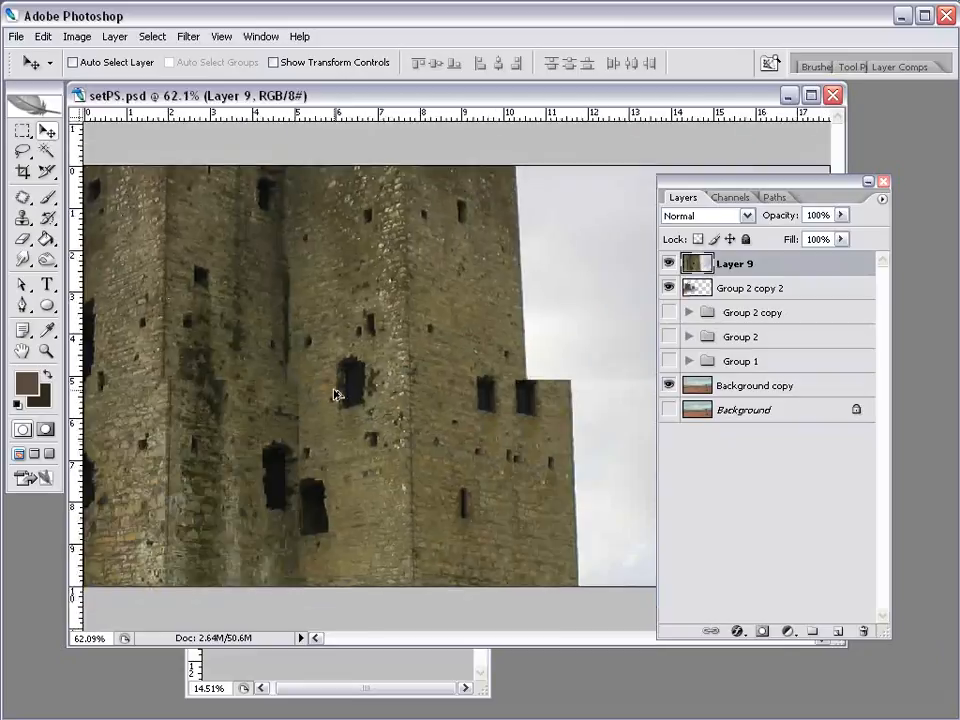
Scale the castle photo on Layer 9 down to 26.8% and place it between the existing large castle and the man
scroll(337, 395, "down", 3)
left_click_drag(556, 215, 438, 292)
key("ctrl+t")
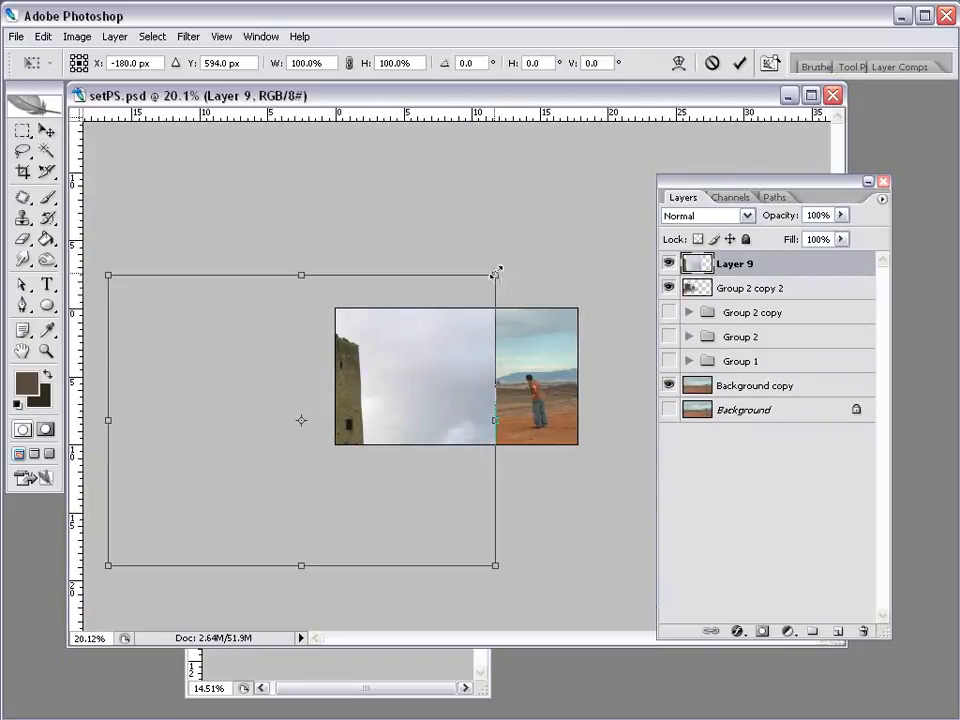
left_click_drag(497, 272, 262, 450)
left_click_drag(236, 497, 522, 372)
left_click_drag(556, 306, 507, 349)
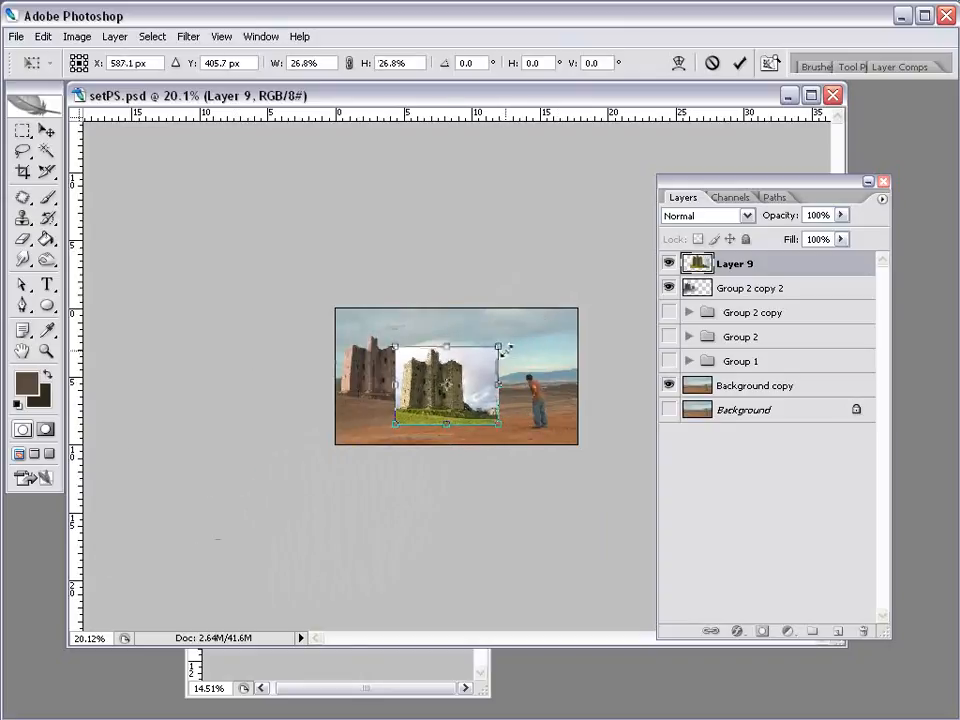
key("Return")
scroll(440, 388, "up", 5)
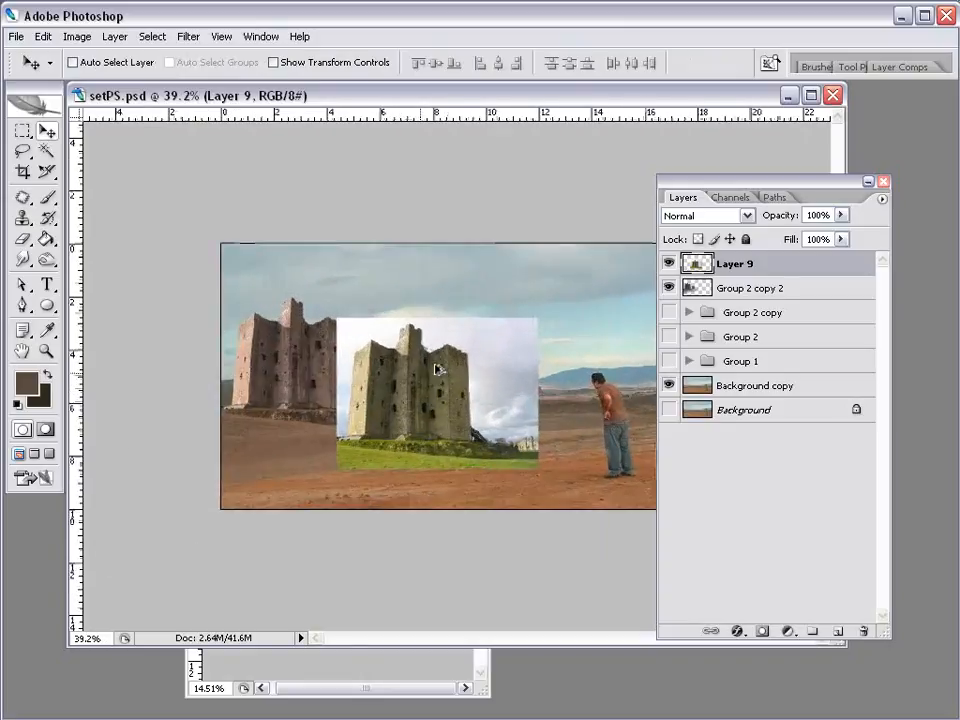
Select the castle photo's cloudy sky with Color Range at fuzziness 57, delete it from Layer 9, and clear the selection
left_click(154, 36)
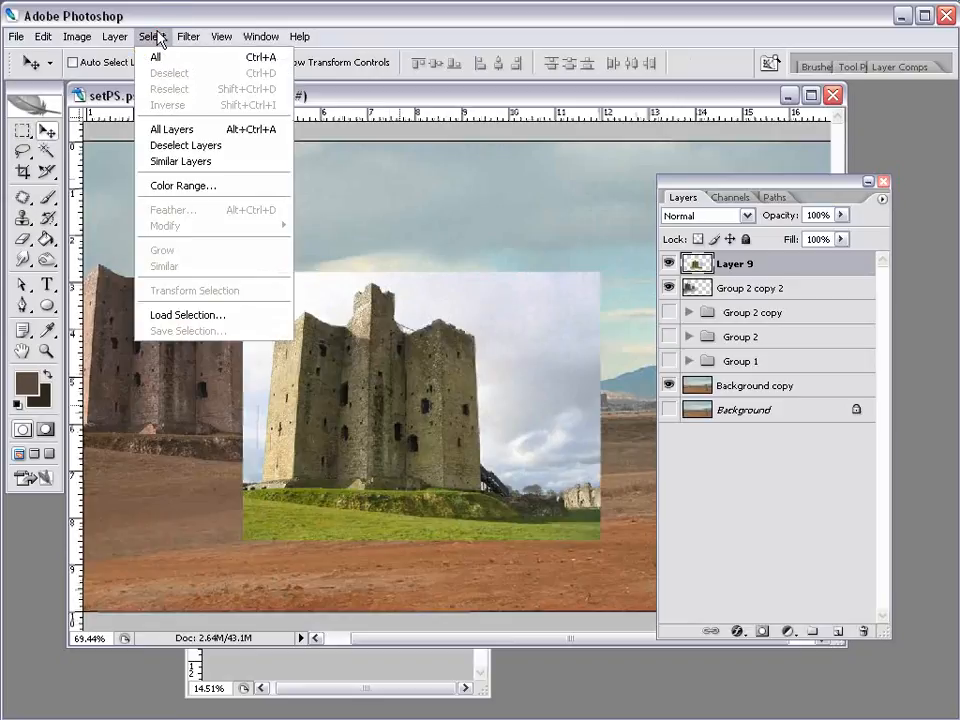
left_click(190, 188)
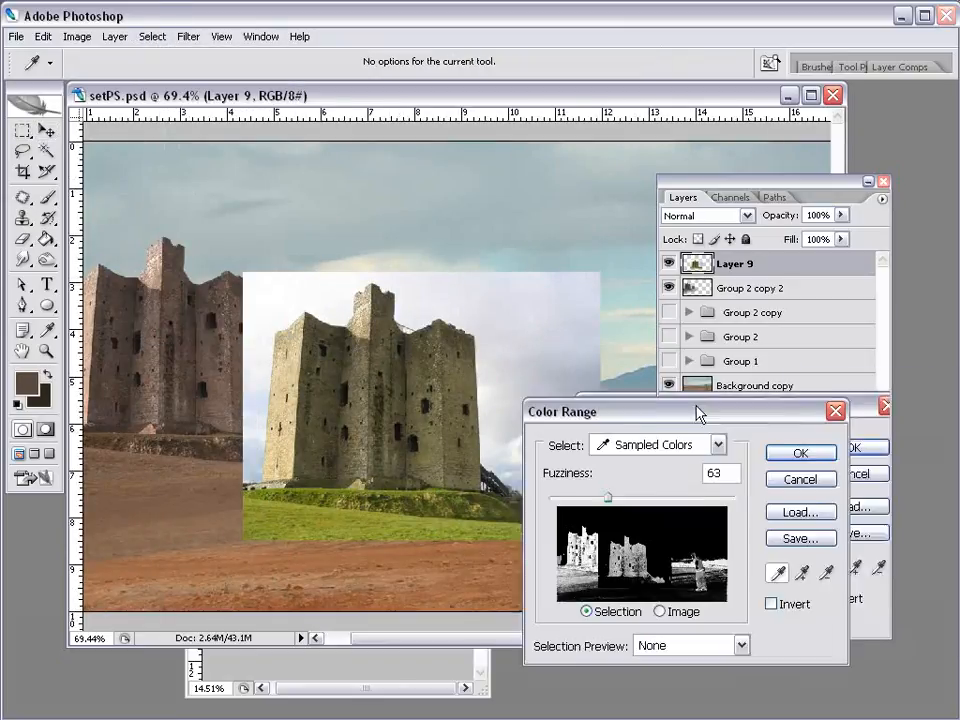
left_click_drag(696, 411, 521, 454)
left_click(503, 322)
left_click(510, 366)
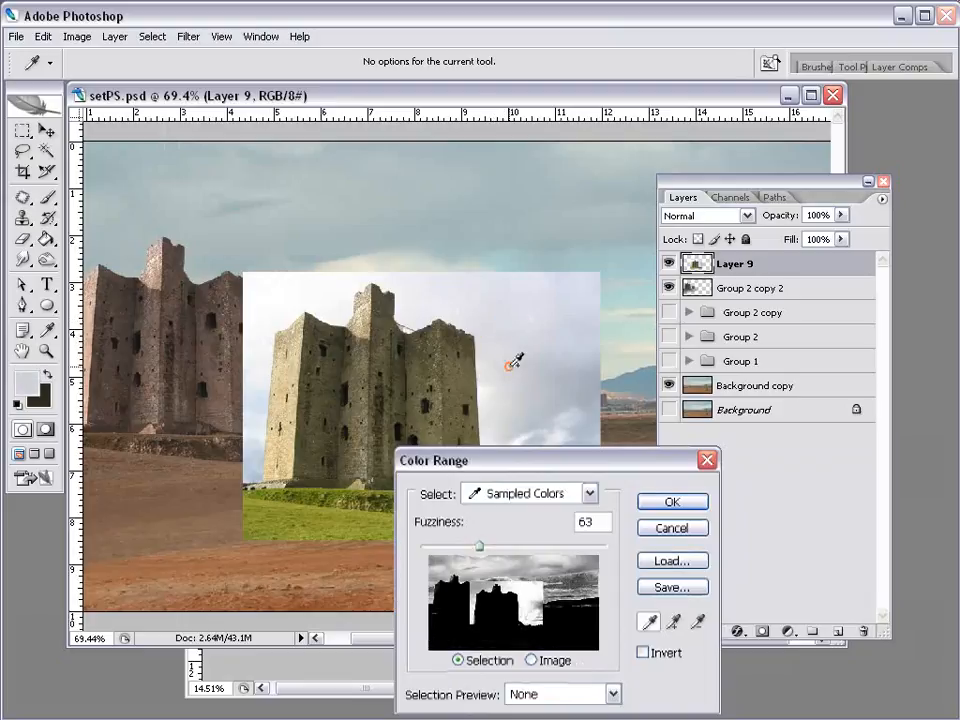
left_click(549, 413)
left_click(559, 441)
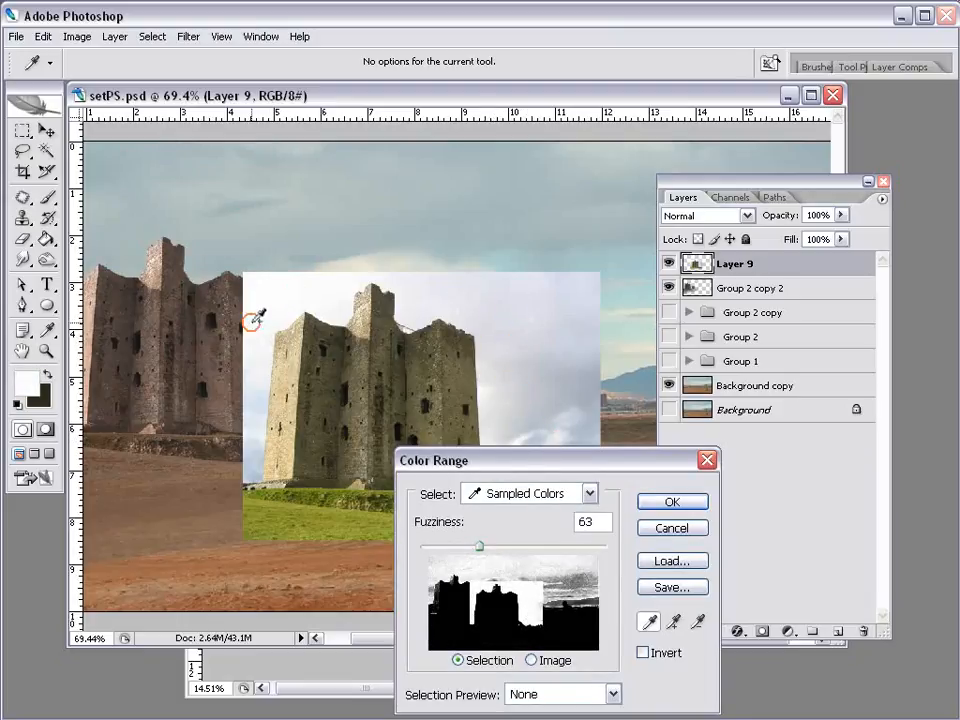
left_click(254, 409)
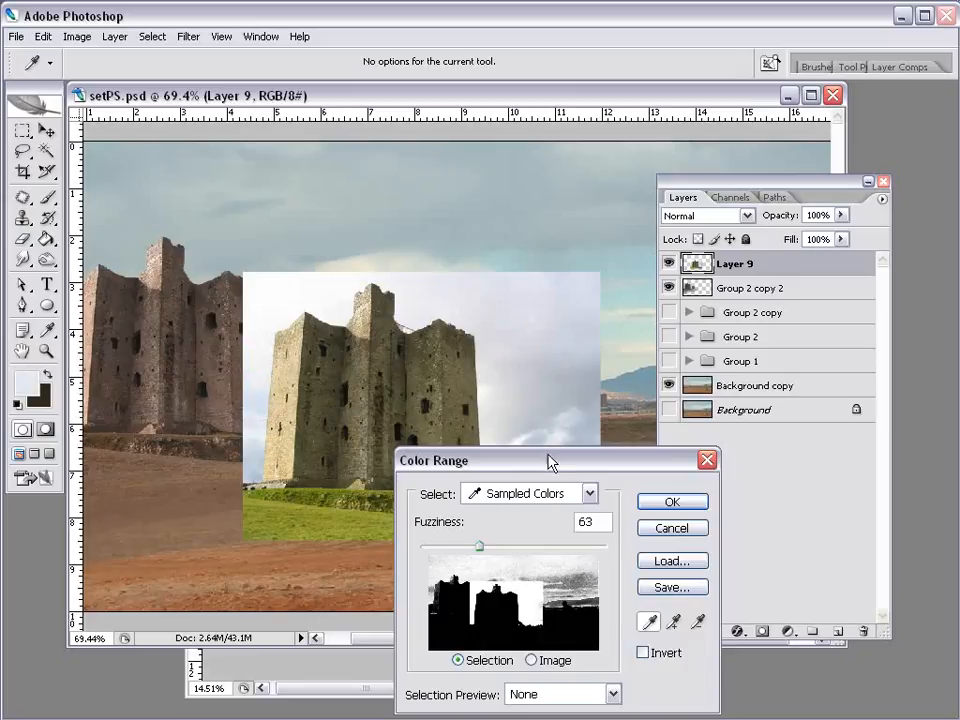
left_click_drag(485, 553, 477, 548)
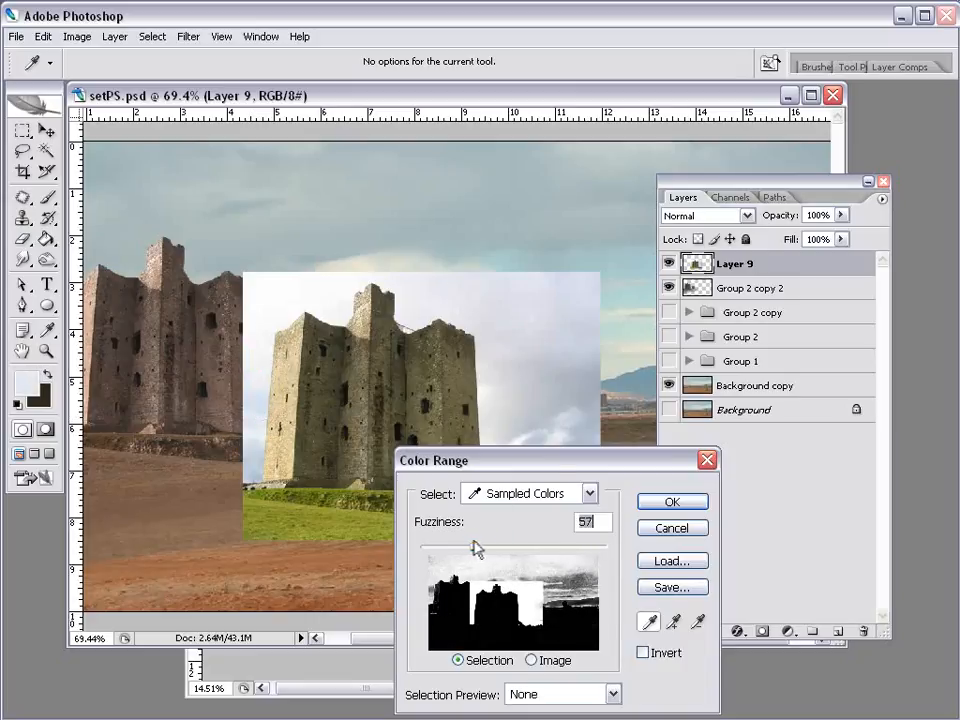
left_click(660, 502)
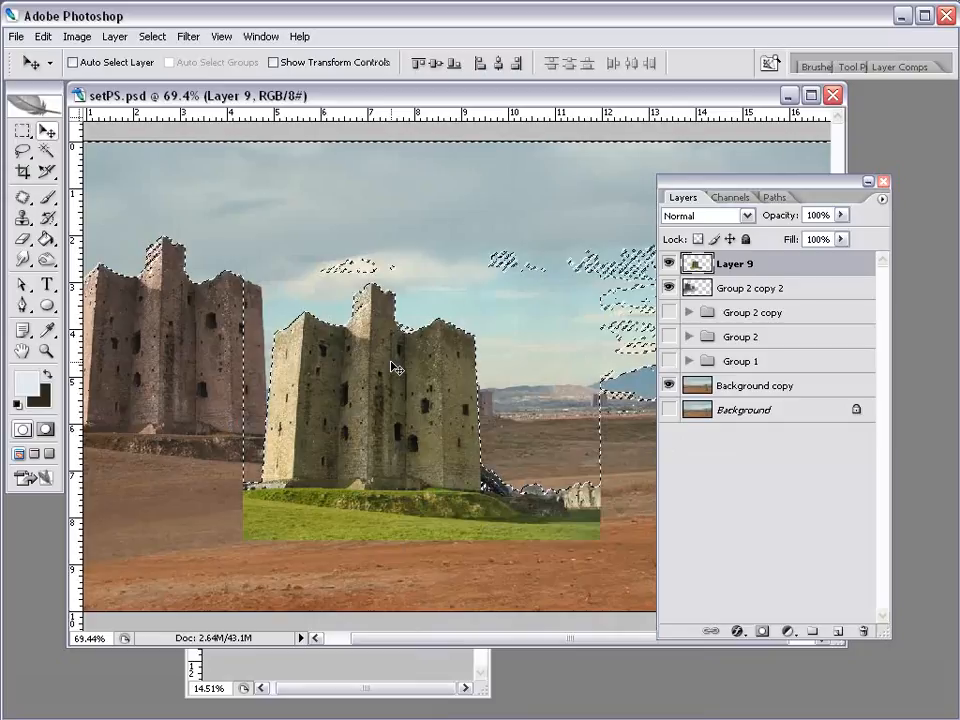
key("ctrl+d")
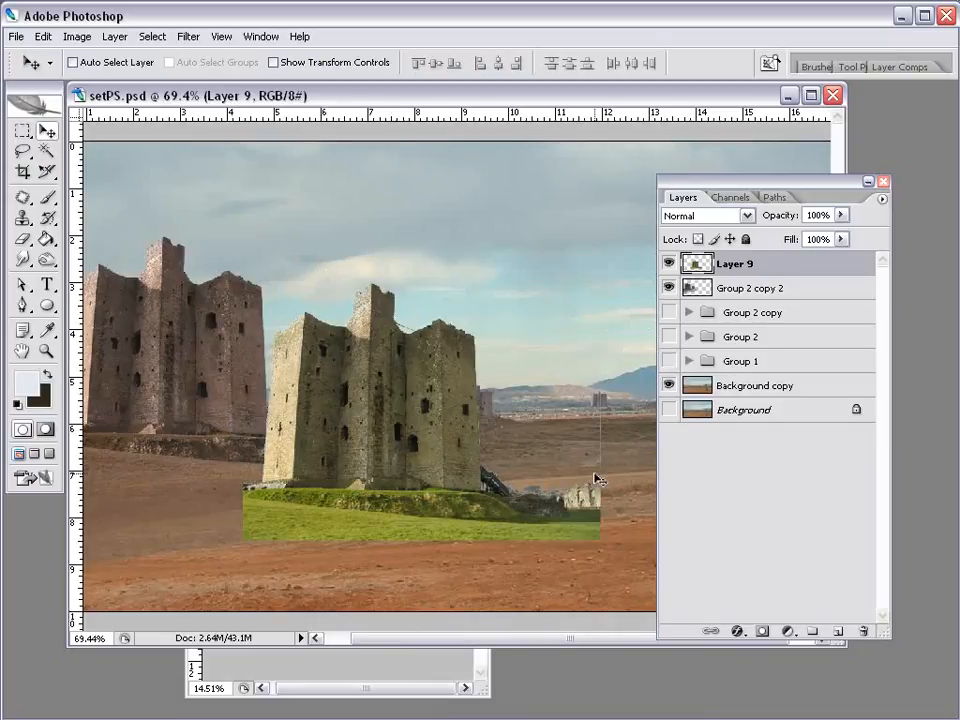
Erase the small ruins and the hard photo edge beside the castle on Layer 9 with a soft 93 px Eraser brush
key("e")
right_click(414, 321)
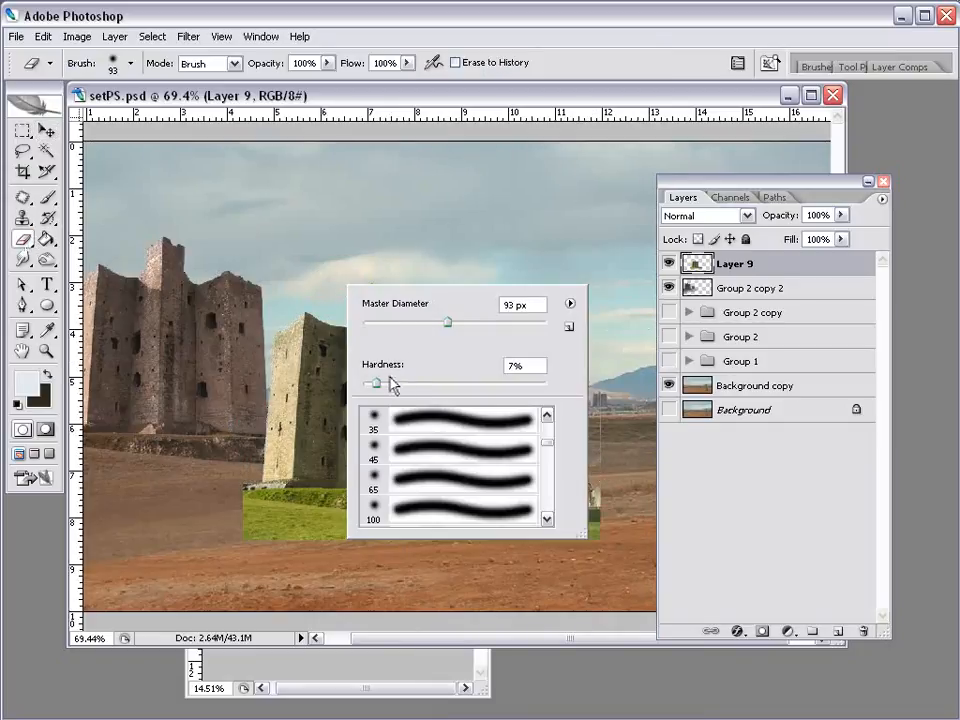
left_click(475, 93)
mouse_move(609, 459)
left_mouse_down()
mouse_move(591, 452)
mouse_move(611, 457)
mouse_move(521, 469)
mouse_move(591, 503)
left_mouse_up()
Clone the castle's grass outward and downward over the dirt on Layer 9 with a soft 31 px Clone Stamp brush
left_click(23, 218)
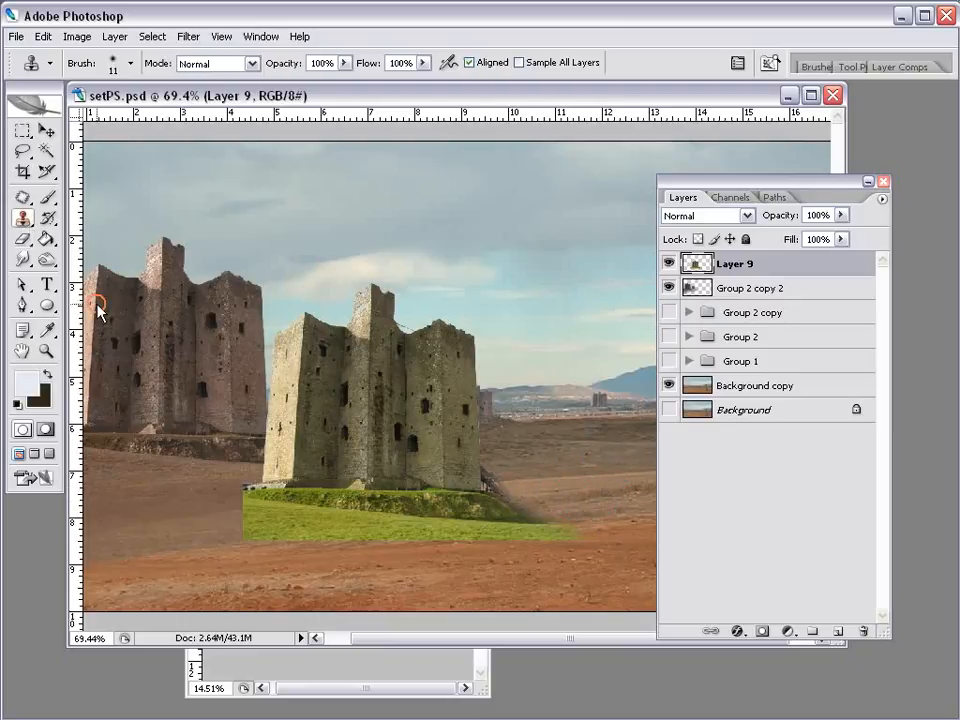
right_click(256, 466)
left_click_drag(294, 510, 288, 511)
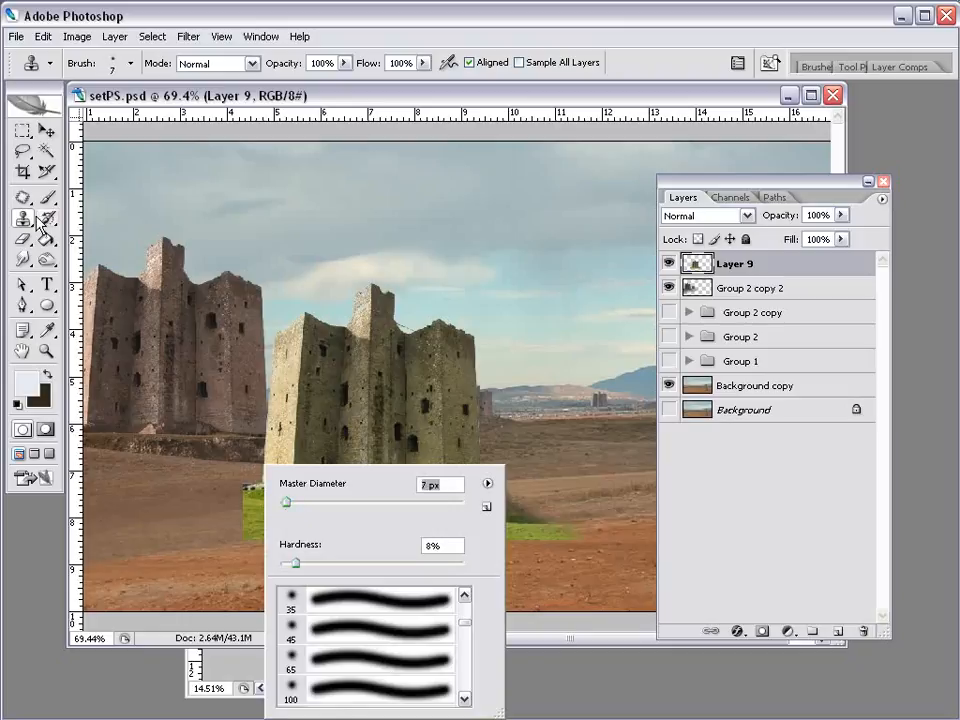
left_click(316, 97)
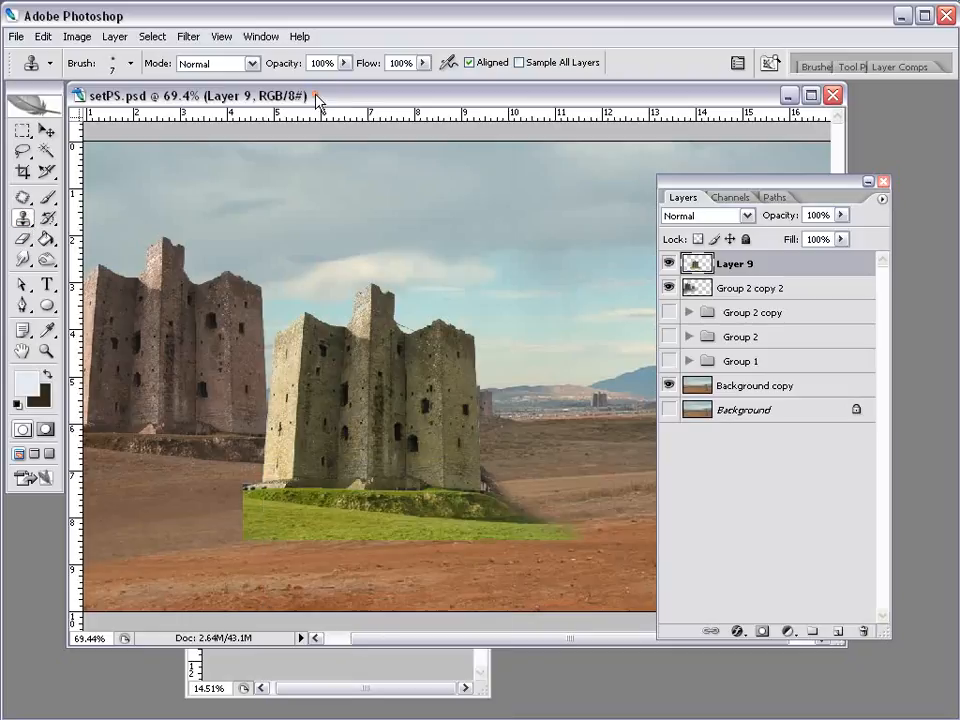
right_click(270, 521)
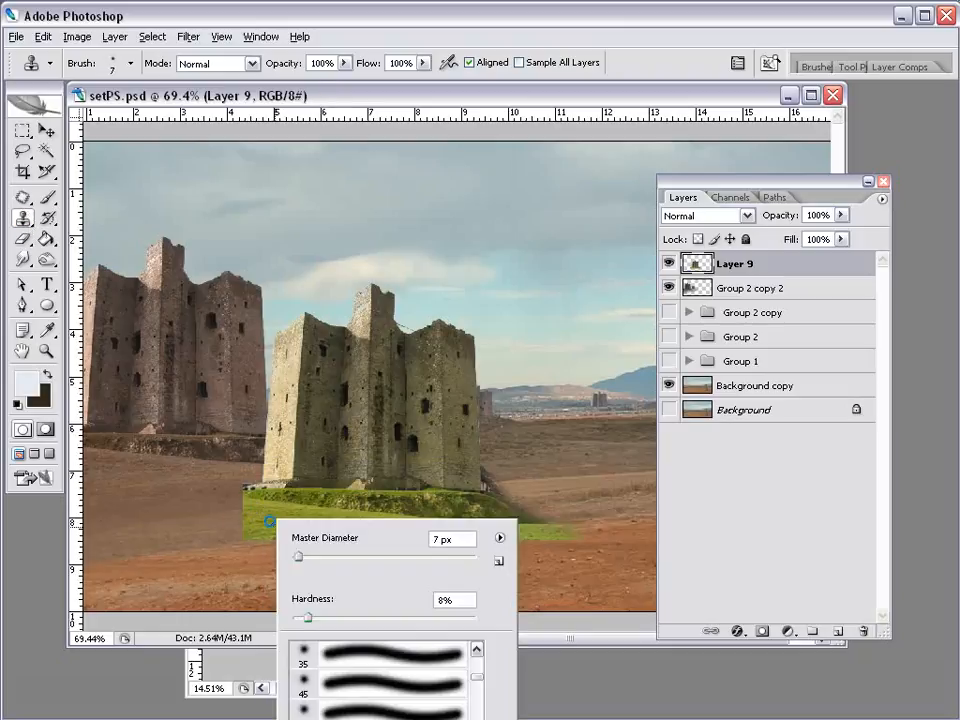
mouse_move(299, 558)
left_mouse_down()
mouse_move(255, 508)
mouse_move(258, 538)
mouse_move(287, 540)
mouse_move(288, 552)
mouse_move(380, 549)
left_mouse_up()
left_click(255, 508, "alt")
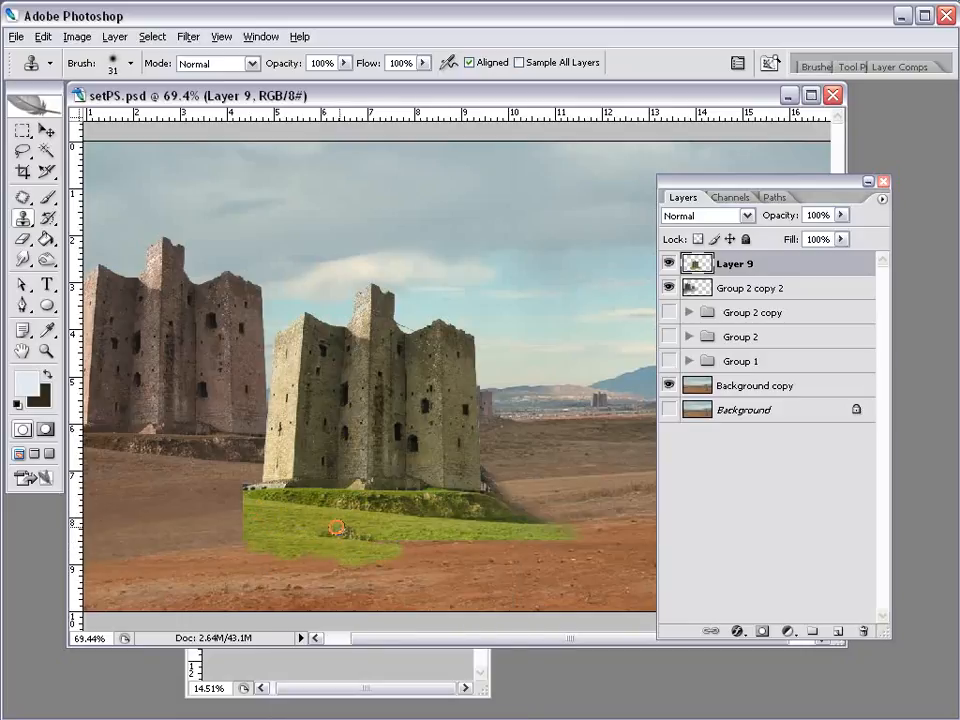
left_click(296, 521, "alt")
mouse_move(373, 543)
left_mouse_down()
mouse_move(513, 537)
mouse_move(509, 548)
mouse_move(560, 545)
left_mouse_up()
mouse_move(240, 525)
left_mouse_down()
mouse_move(278, 528)
mouse_move(244, 514)
mouse_move(212, 527)
mouse_move(250, 533)
mouse_move(248, 544)
mouse_move(255, 517)
mouse_move(247, 544)
mouse_move(268, 561)
mouse_move(344, 558)
mouse_move(306, 529)
mouse_move(364, 567)
mouse_move(393, 562)
mouse_move(391, 550)
mouse_move(458, 541)
mouse_move(509, 563)
left_mouse_up()
Extend the cloned grass further down to a rounded point near the image's bottom edge, redoing the last stroke
left_click(281, 529, "alt")
left_click_drag(365, 572, 416, 578)
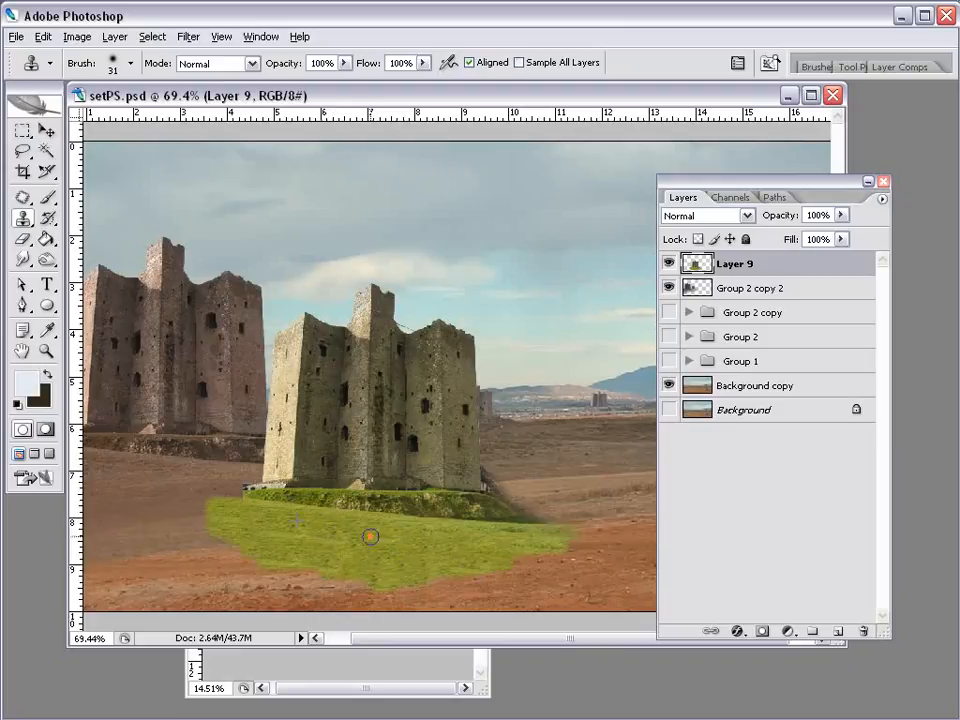
key("ctrl+z")
mouse_move(370, 536)
left_mouse_down()
mouse_move(347, 589)
mouse_move(326, 528)
mouse_move(308, 555)
mouse_move(316, 576)
mouse_move(354, 593)
left_mouse_up()
left_click(325, 527, "alt")
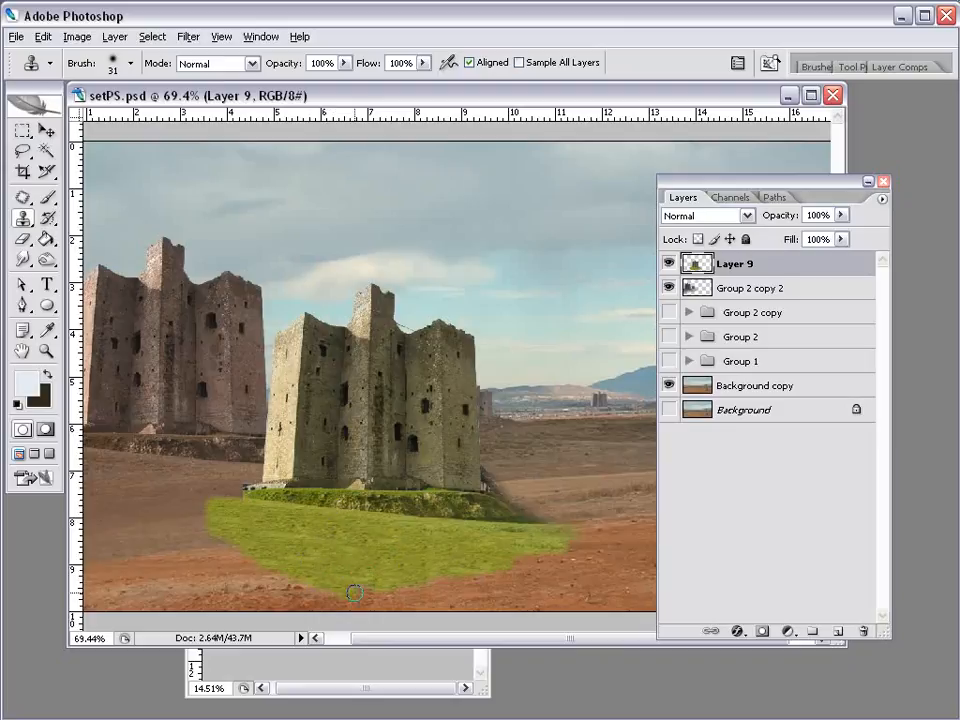
Erase the outer and lower edges of the cloned grass on Layer 9 with a much larger Eraser brush, fading it into the dirt
key("space")
left_click_drag(366, 441, 343, 441)
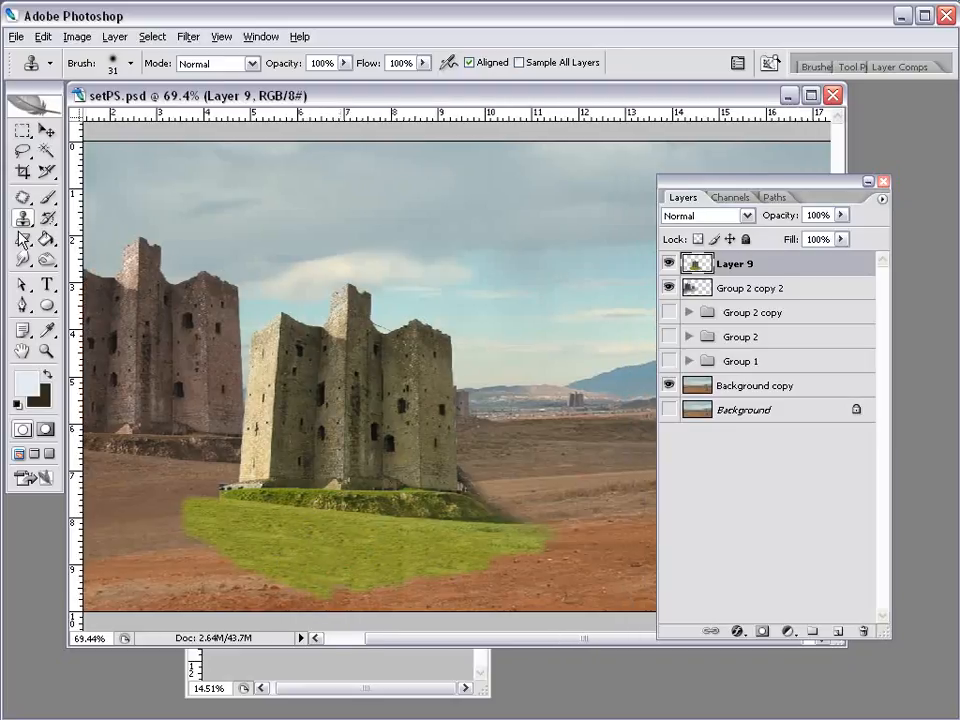
left_click(22, 238)
right_click(439, 317)
left_click_drag(557, 360, 621, 354)
left_click_drag(536, 92, 530, 68)
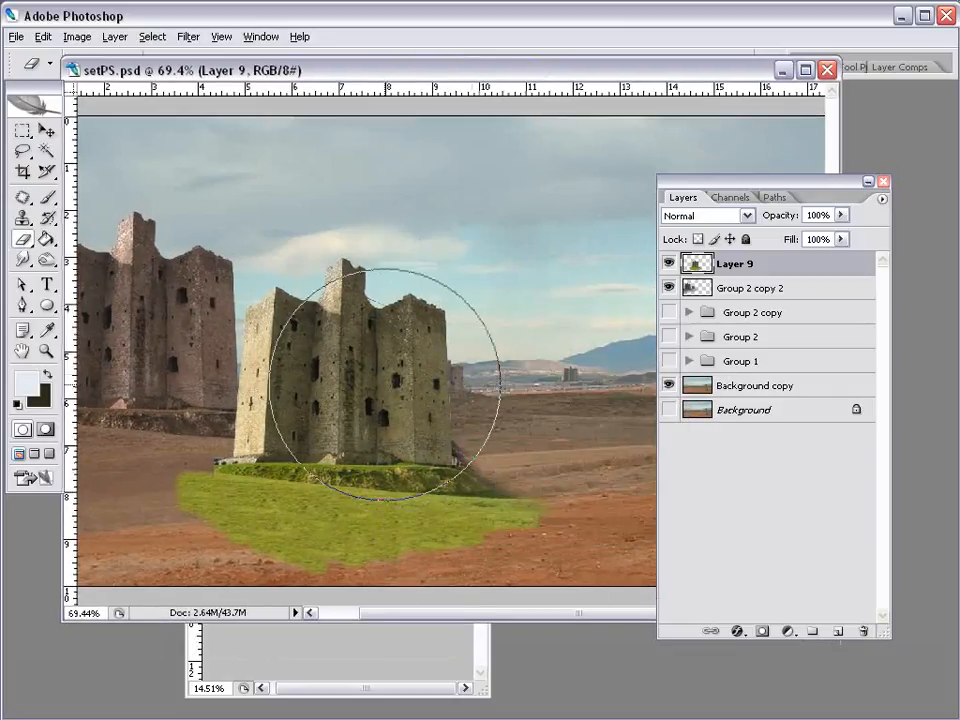
scroll(385, 383, "down", 5)
scroll(386, 385, "down", 5)
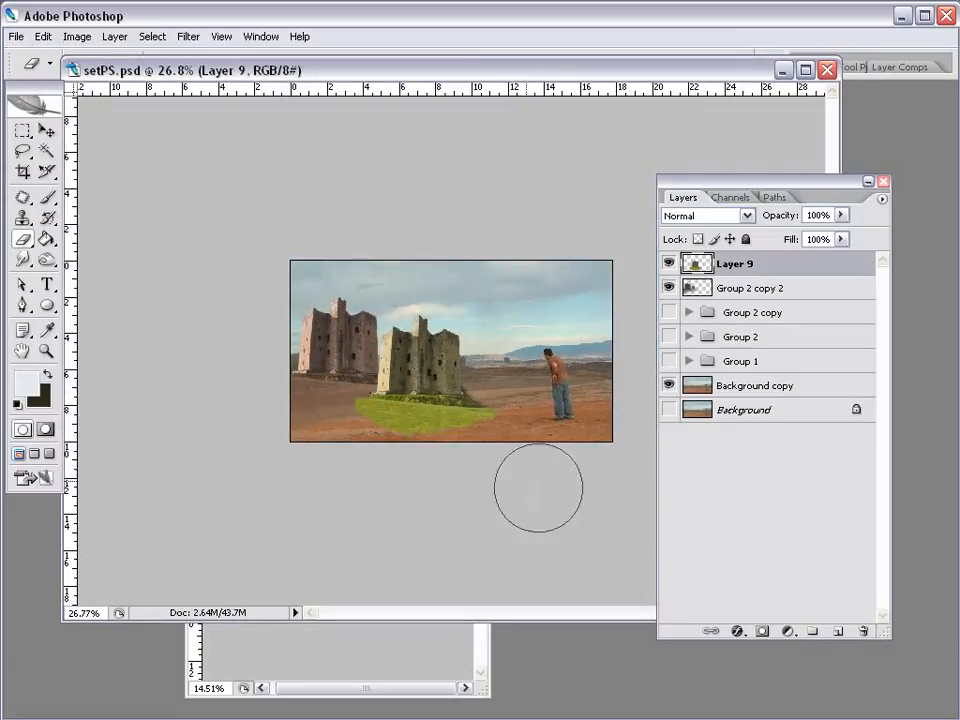
mouse_move(520, 457)
left_mouse_down()
mouse_move(486, 464)
mouse_move(511, 468)
mouse_move(362, 478)
mouse_move(378, 470)
mouse_move(289, 430)
mouse_move(276, 399)
mouse_move(319, 443)
left_mouse_up()
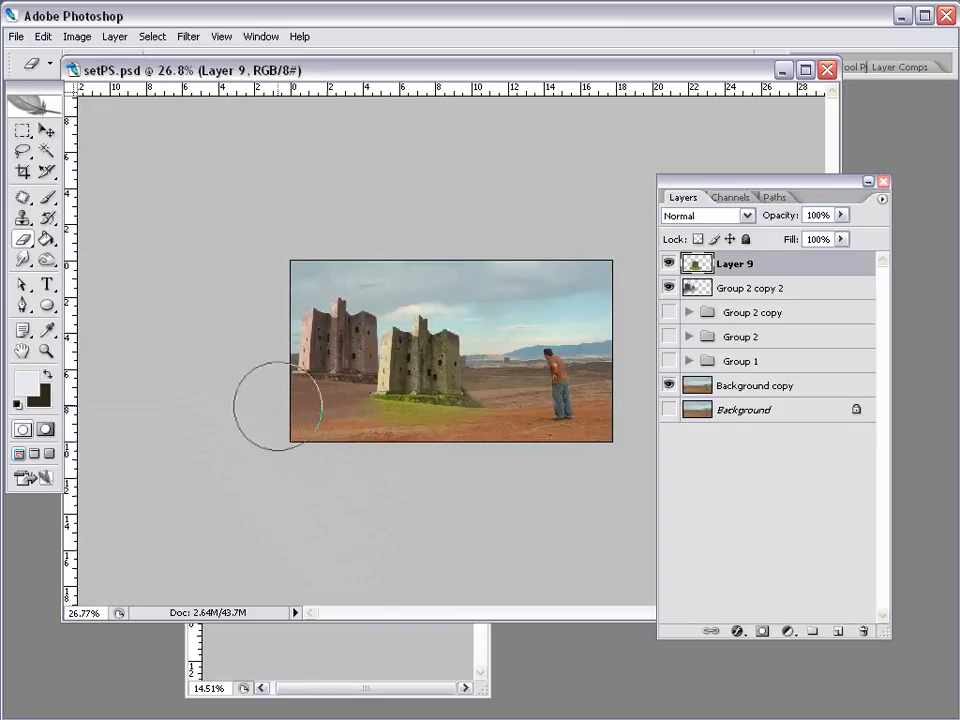
scroll(285, 403, "up", 4)
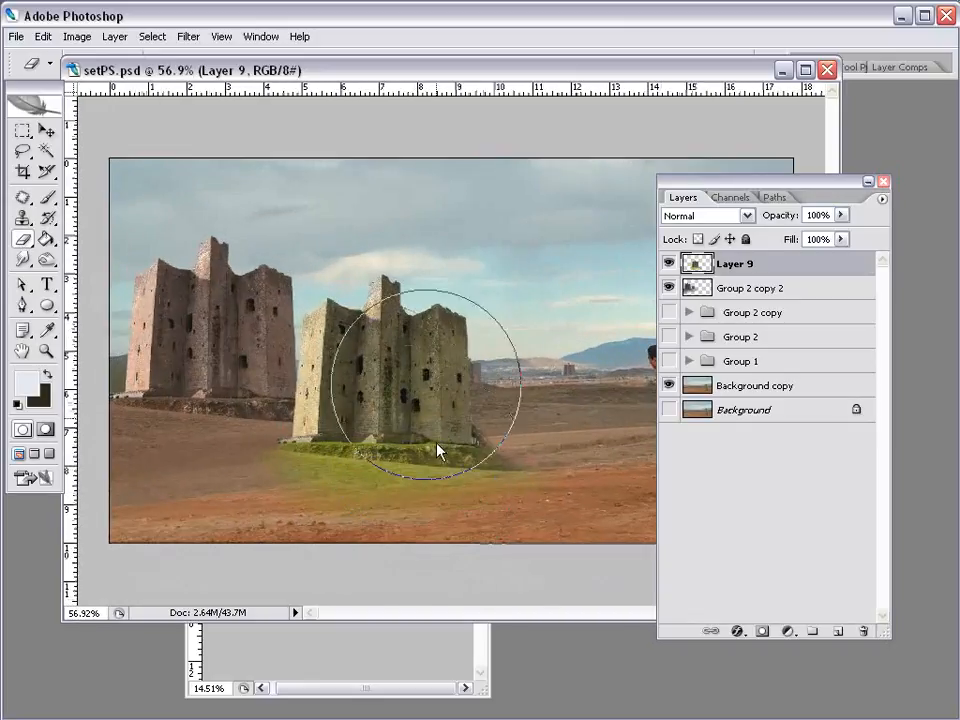
Hide the Group 2 copy 2 layer and move the Layer 9 castle left and slightly up so its base sits nearer the horizon
left_click(46, 131)
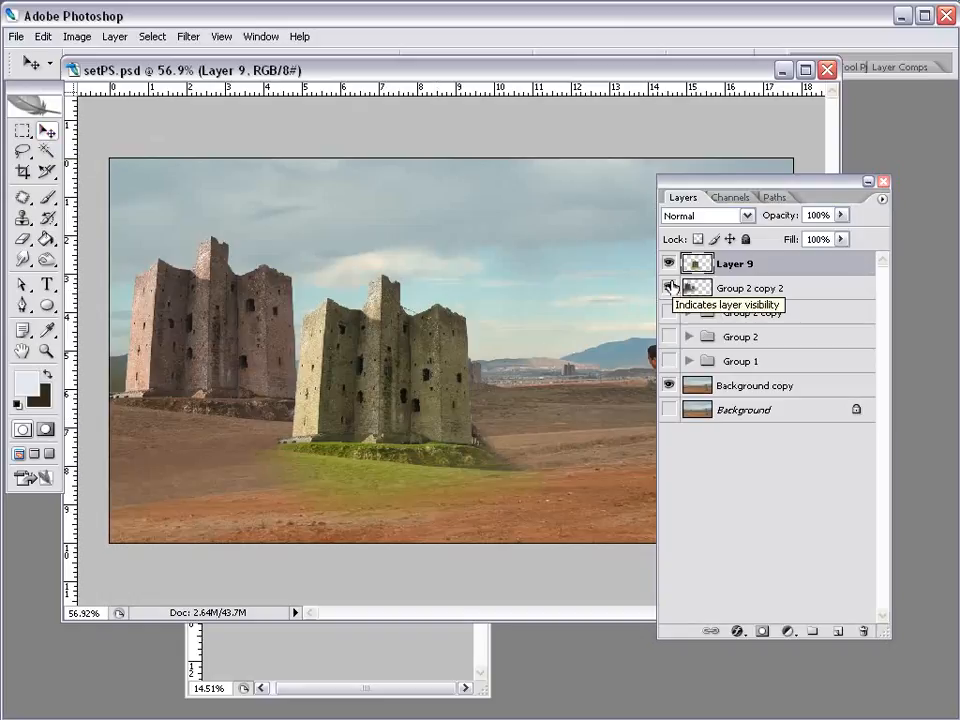
left_click(669, 287)
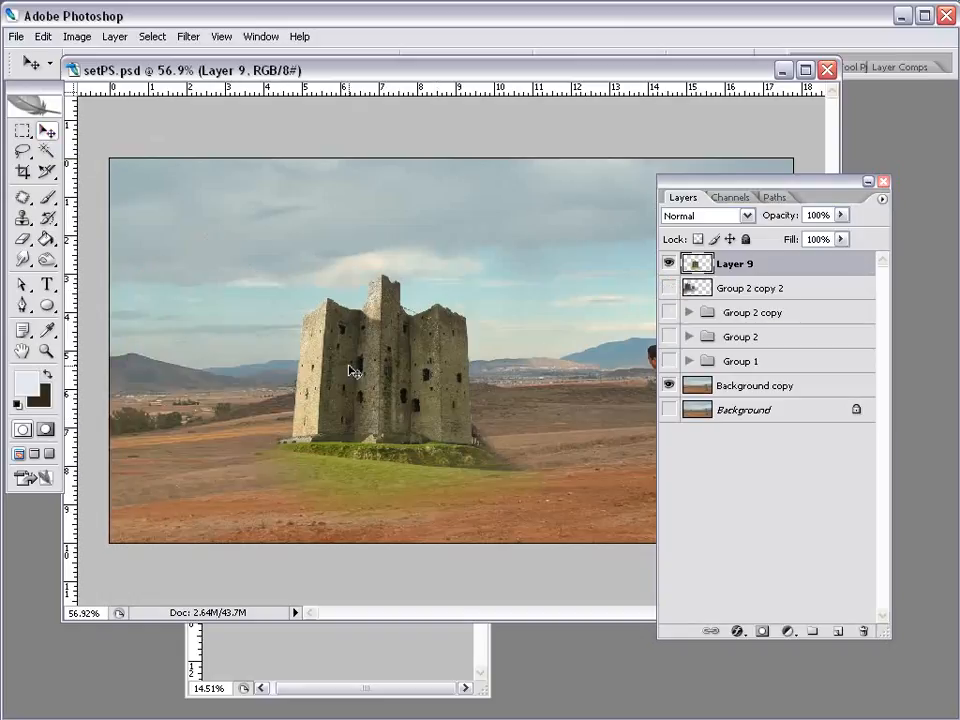
left_click_drag(347, 400, 286, 399)
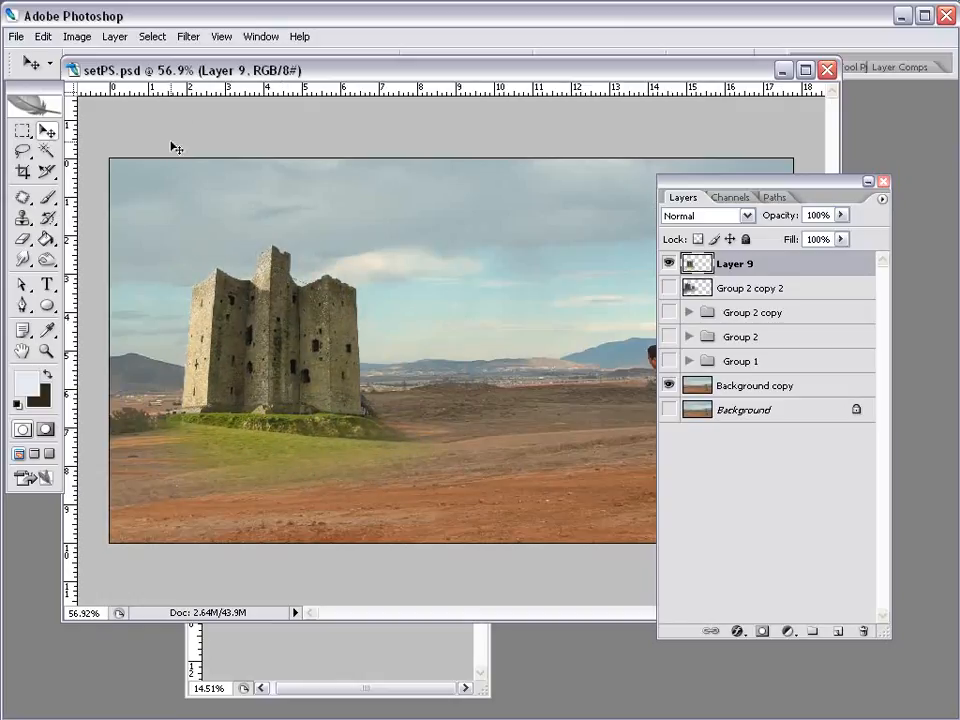
left_click_drag(281, 354, 295, 359)
Shift the Layer 9 castle's color with Hue/Saturation, setting Hue to -26 and Saturation to -16
left_click(72, 38)
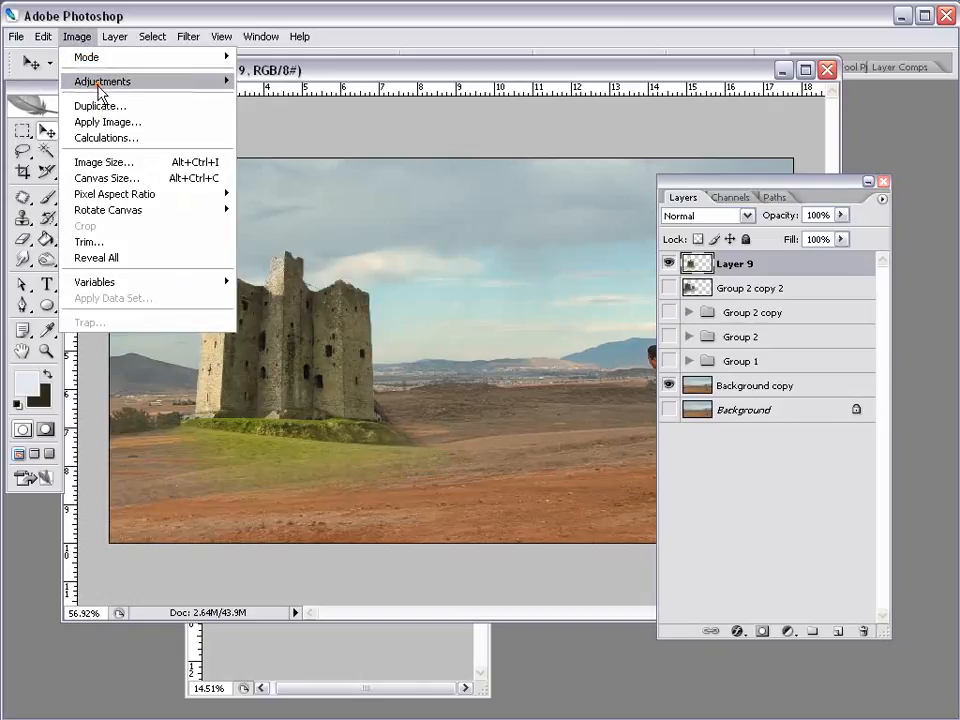
mouse_move(100, 81)
left_click(300, 201)
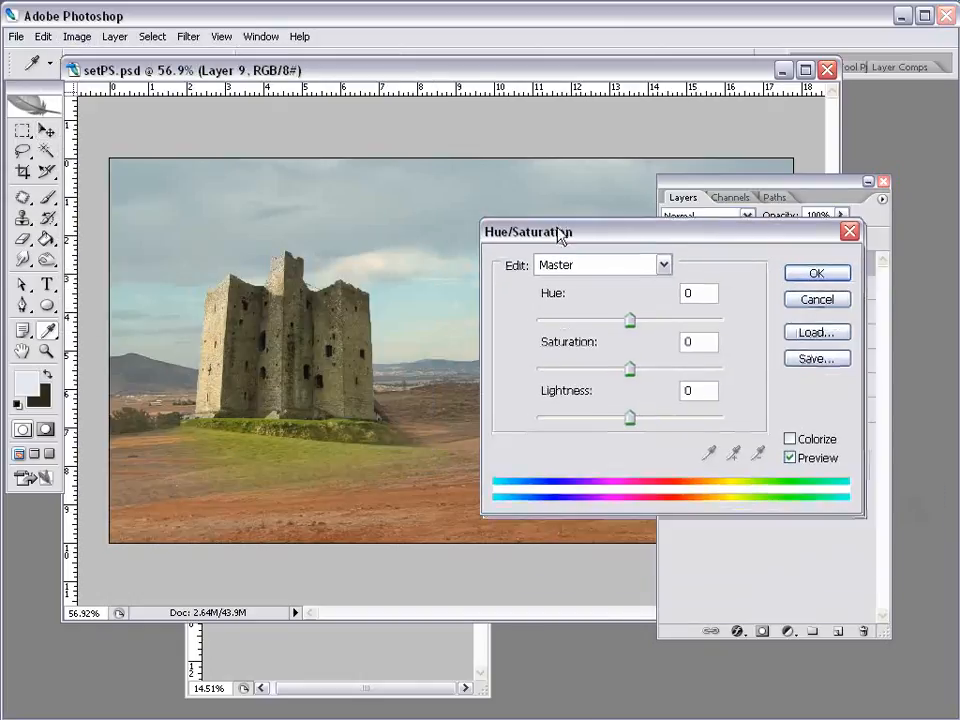
left_click_drag(553, 222, 573, 404)
left_click_drag(654, 492, 625, 490)
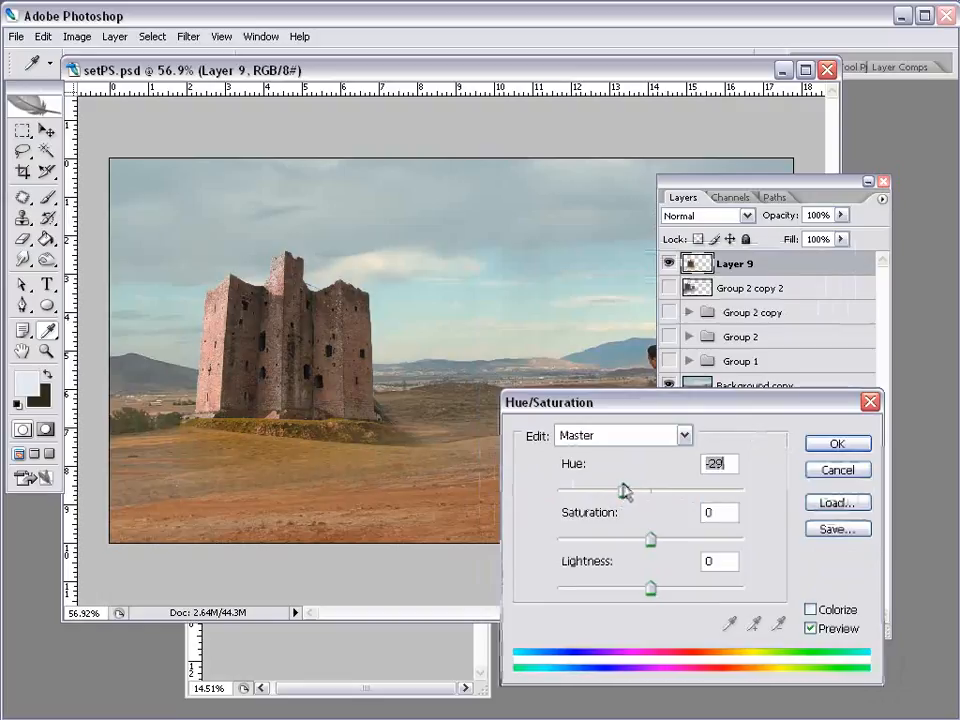
left_click_drag(595, 414, 579, 360)
left_click_drag(649, 490, 636, 493)
left_click_drag(643, 355, 501, 505)
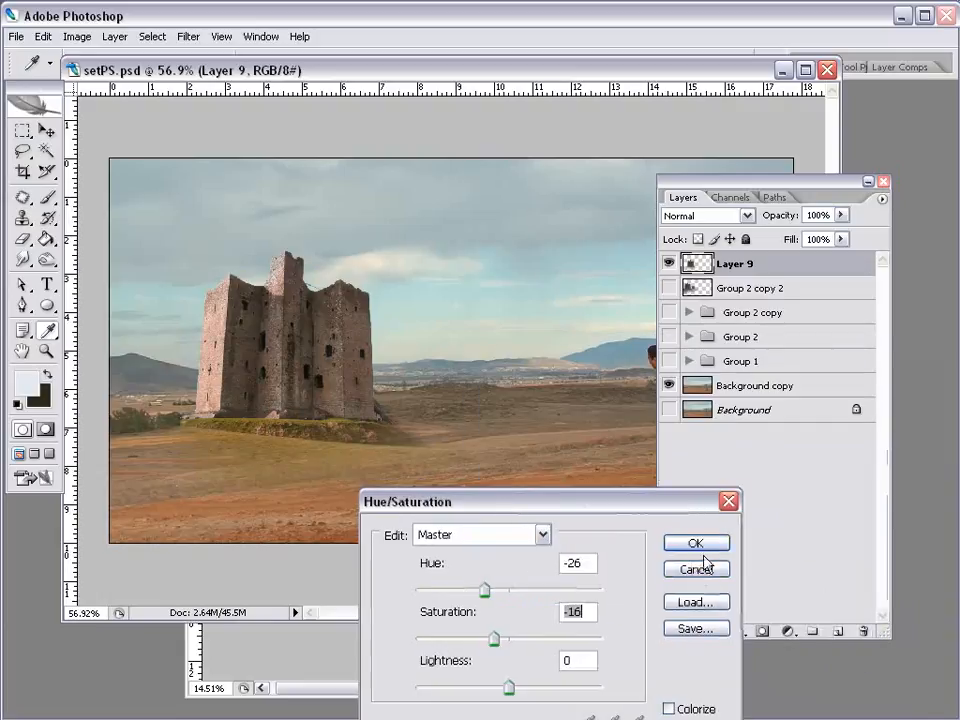
left_click(702, 545)
Move the Layer 9 castle further left and slightly adjust its shape with Free Transform
left_click_drag(297, 356, 266, 359)
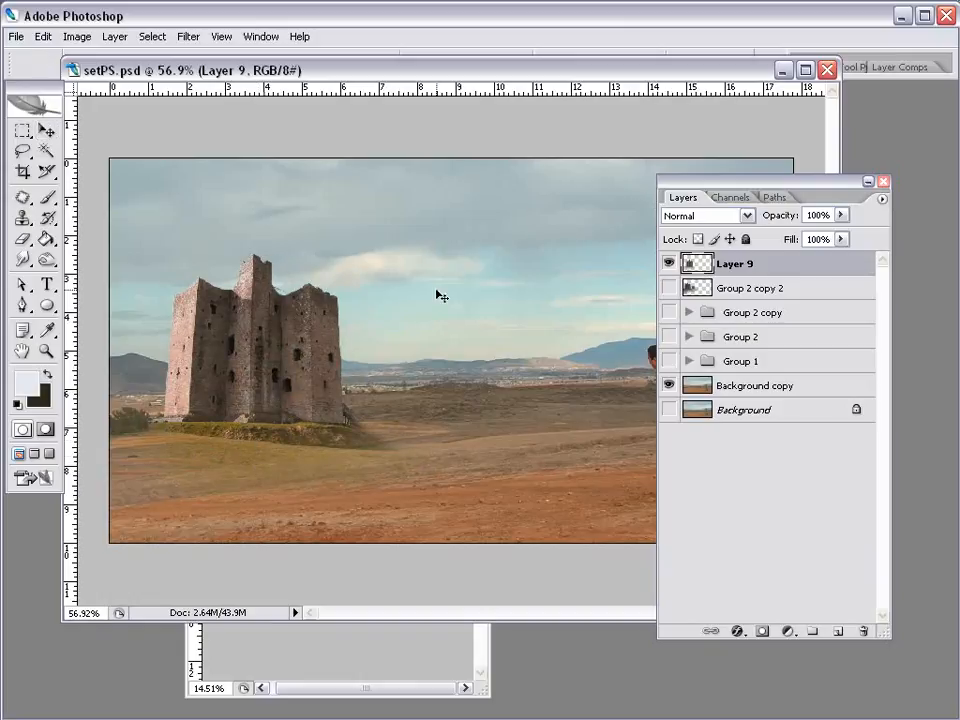
key("ctrl+t")
left_click_drag(497, 272, 499, 255)
key("Return")
Duplicate the castle layer, order the copy beneath Layer 9, and scale it down as a second castle on the horizon behind the first
left_click_drag(269, 408, 404, 358)
left_click_drag(760, 268, 746, 297)
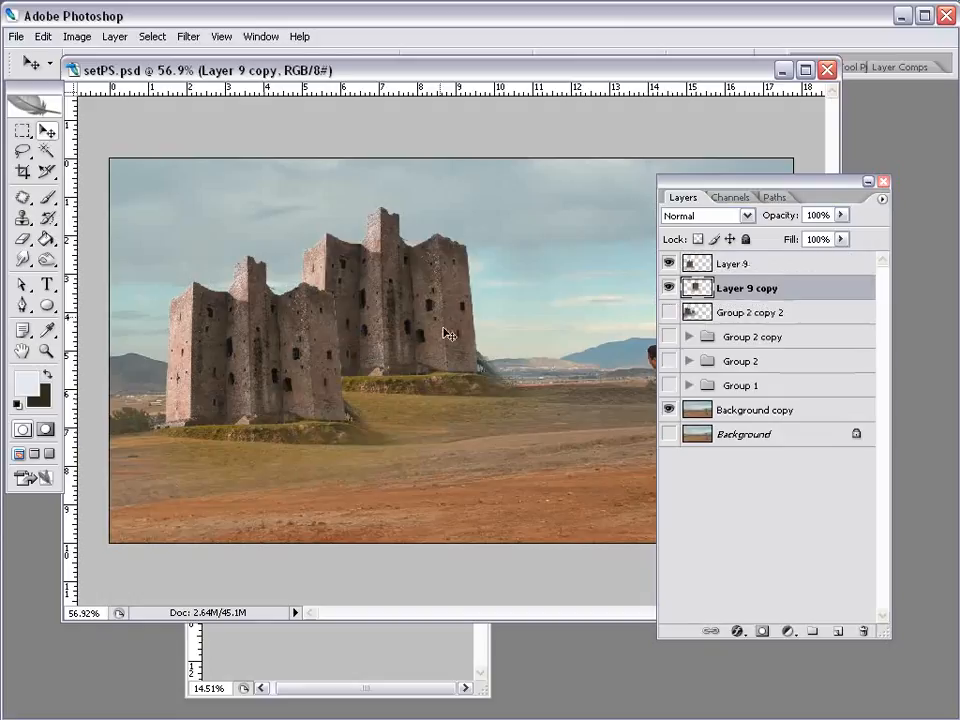
key("ctrl+t")
left_click_drag(573, 191, 425, 357)
key("Return")
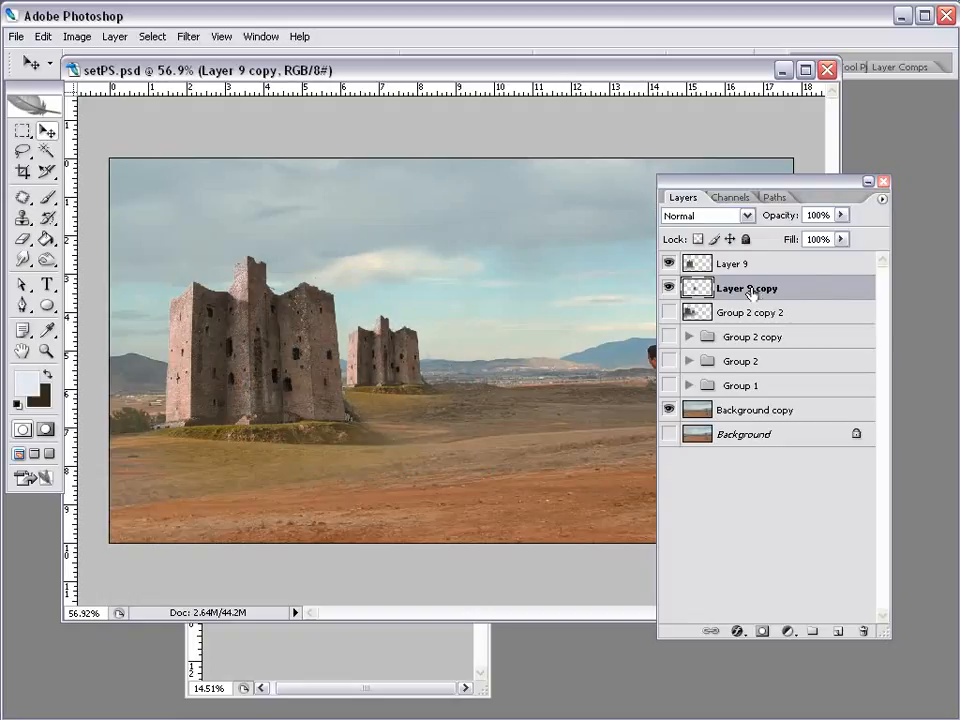
Add a Color Overlay to Layer 9 copy using the blue-grey color 748891 sampled from the scene
key("h")
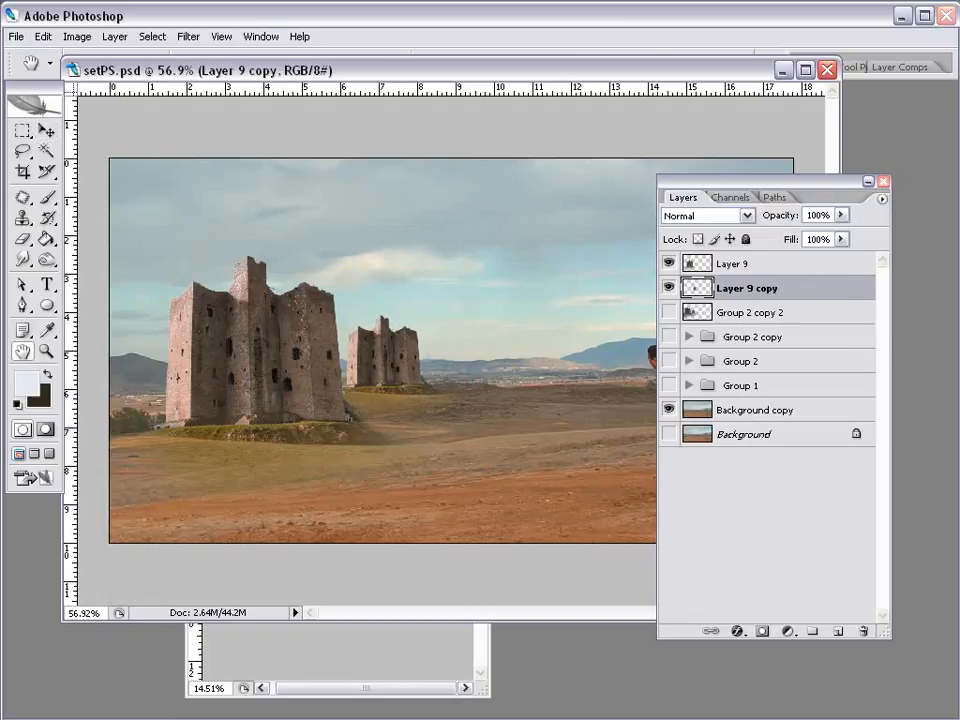
double_click(800, 288)
left_click_drag(835, 550, 711, 110)
left_click(510, 346)
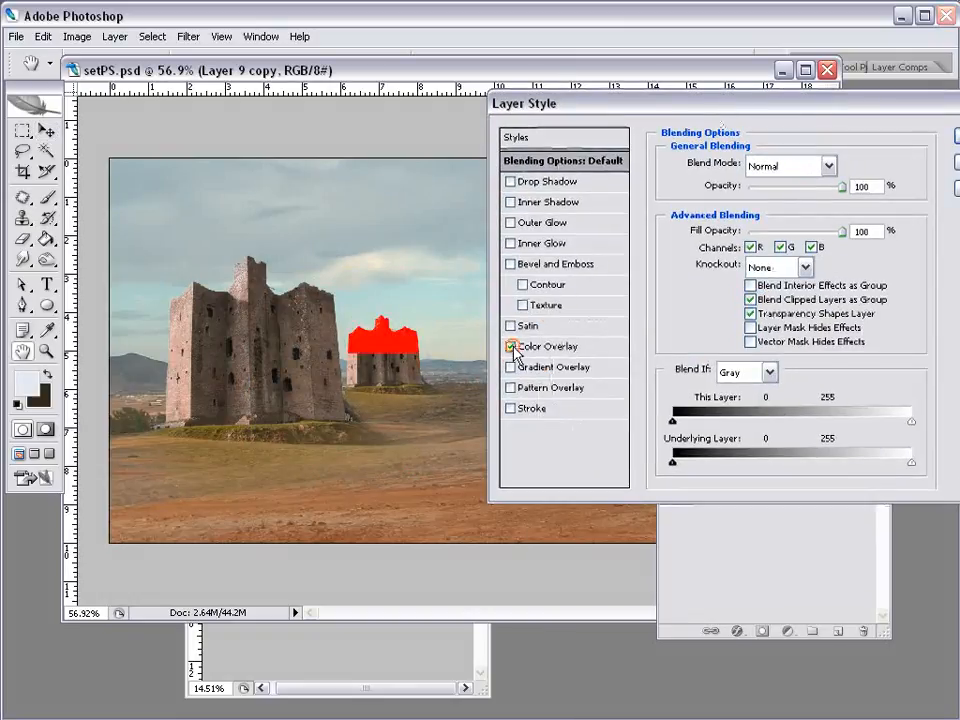
left_click(514, 346)
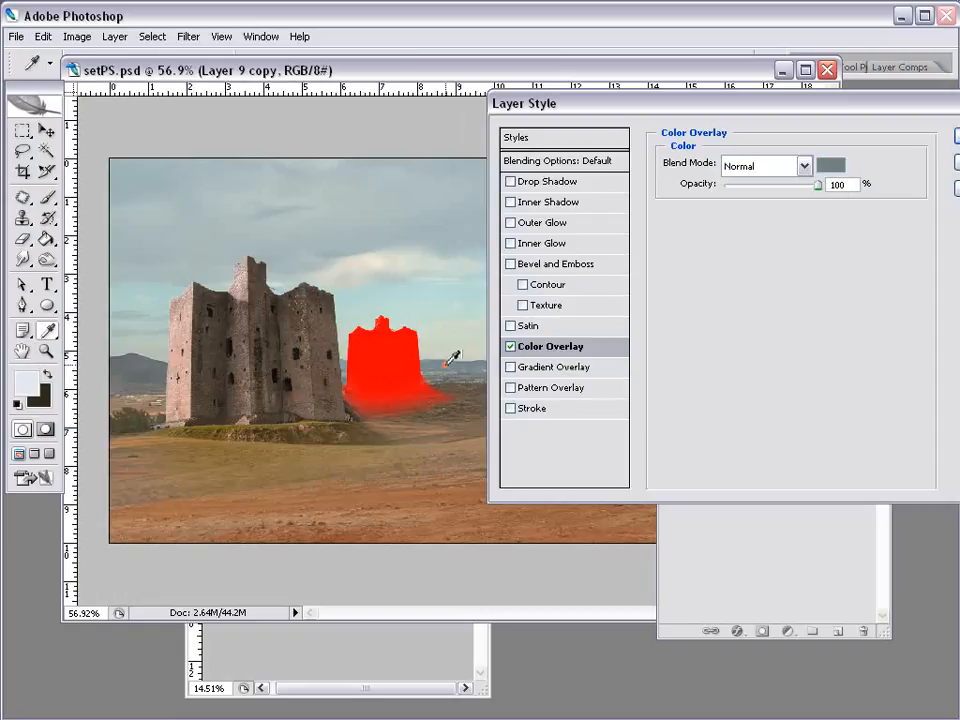
left_click(831, 164)
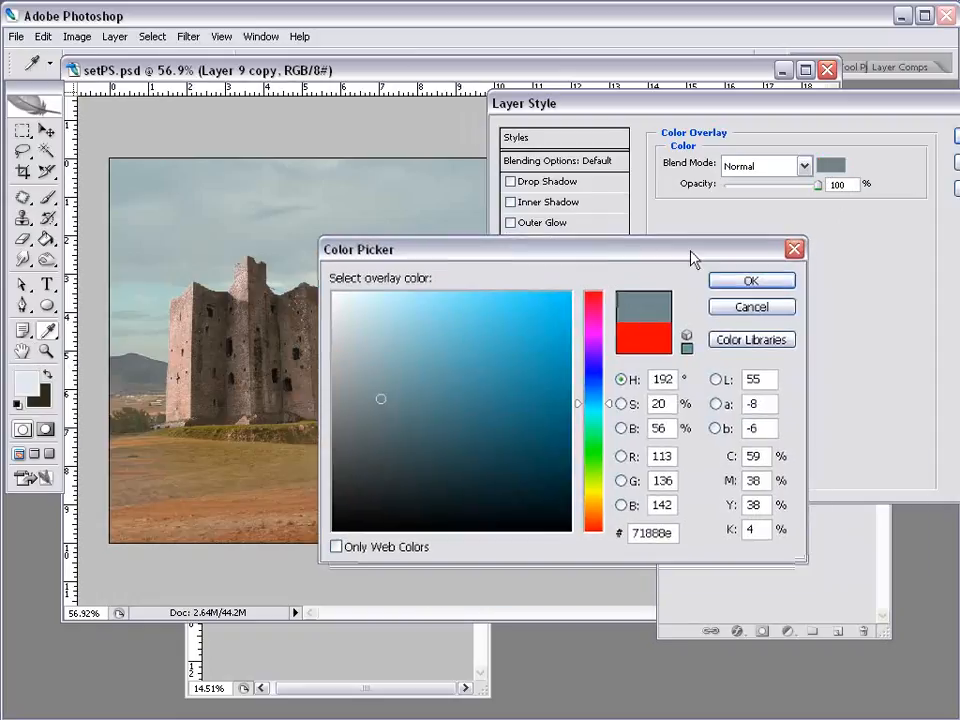
left_click_drag(577, 251, 597, 428)
left_click(363, 298)
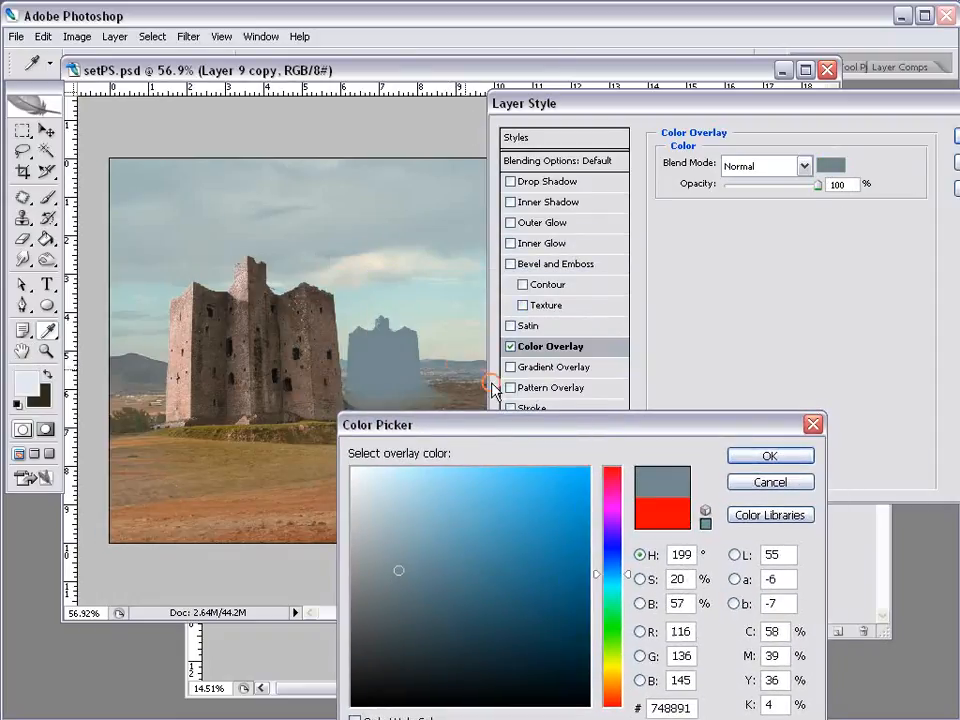
left_click(770, 456)
Set the Color Overlay opacity of Layer 9 copy to 24% and apply the layer style
left_click_drag(808, 186, 745, 188)
left_click_drag(640, 110, 670, 234)
left_click(790, 309)
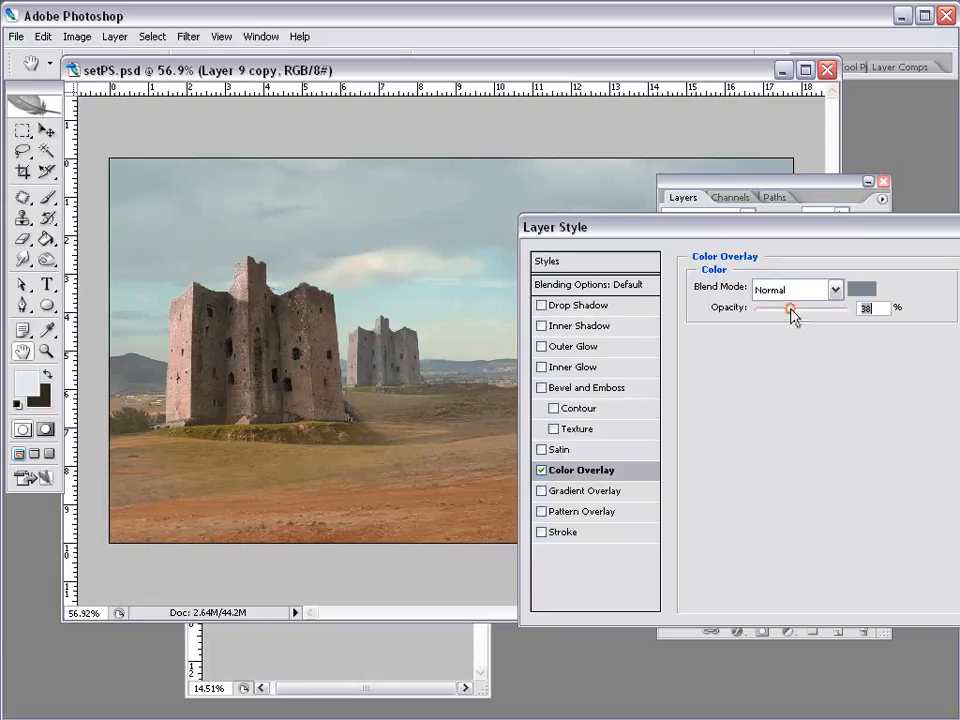
left_click_drag(788, 314, 771, 316)
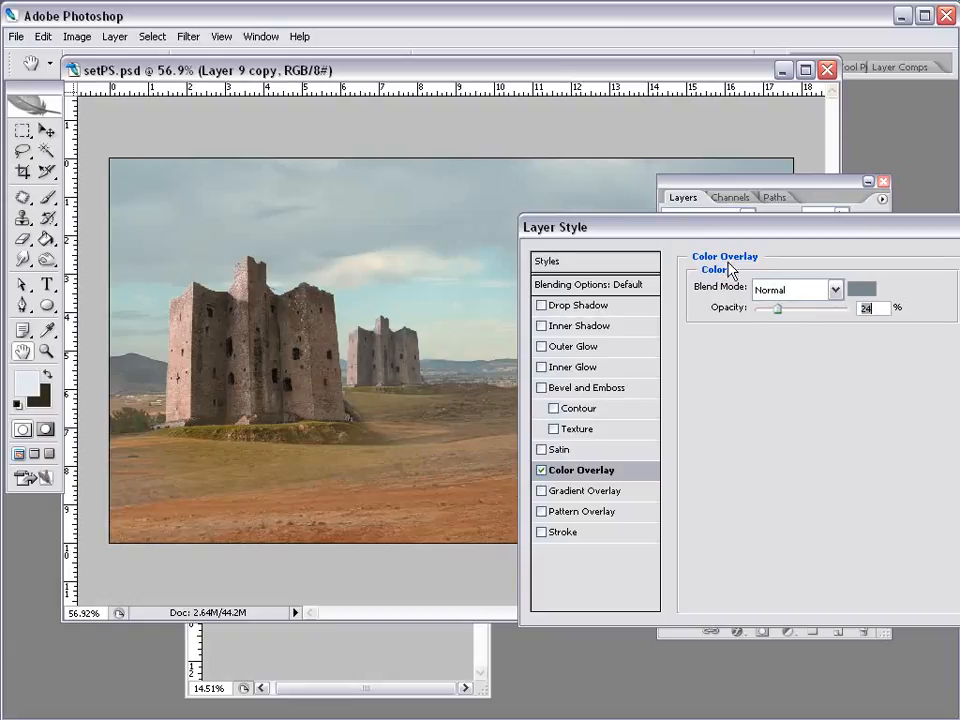
left_click_drag(660, 228, 582, 405)
left_click(935, 418)
Duplicate the second castle to its right and scale the new copy down to a tiny third castle on the horizon
key("v")
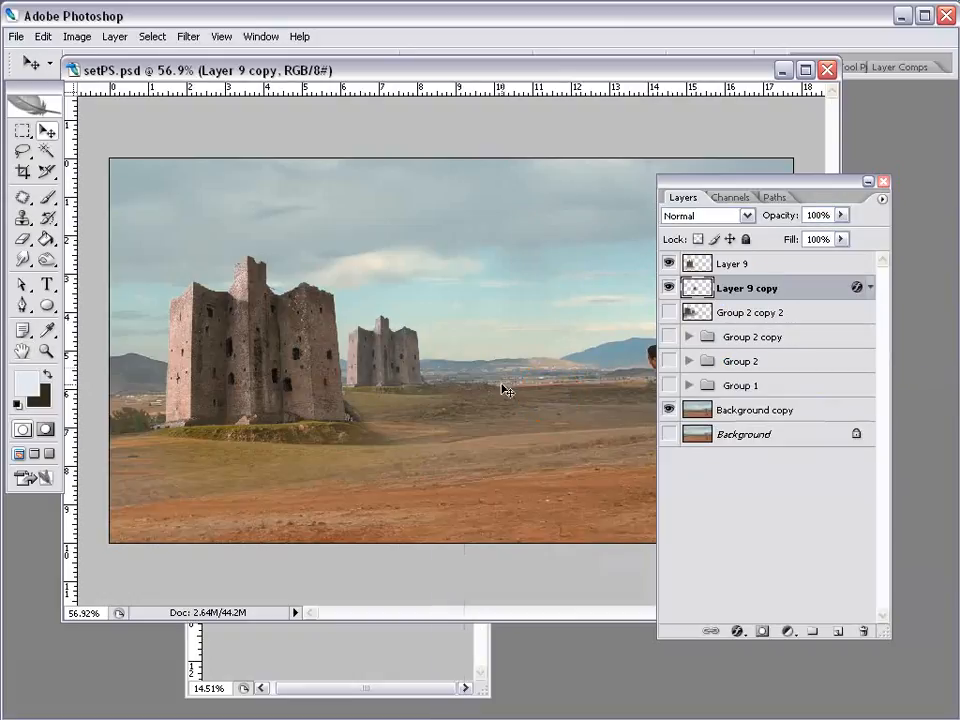
left_click_drag(405, 355, 482, 368)
key("ctrl+t")
key("Return")
left_click_drag(451, 409, 466, 390)
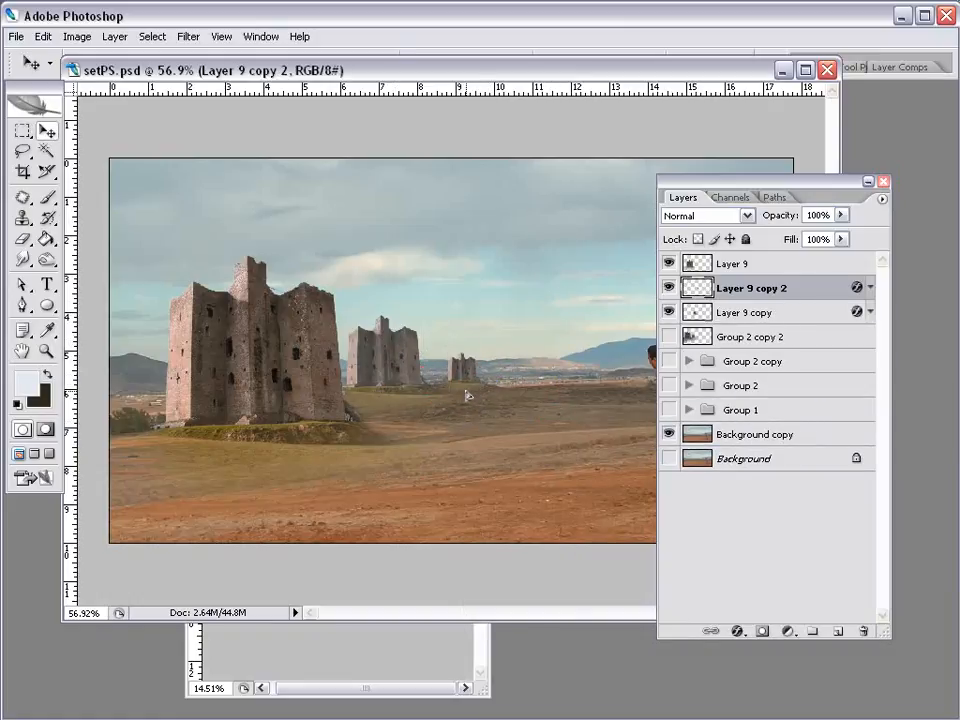
Raise the Color Overlay opacity of Layer 9 copy 2 to 52%, and move the layer list clear of the man in the image
double_click(857, 289)
left_click_drag(710, 385, 736, 280)
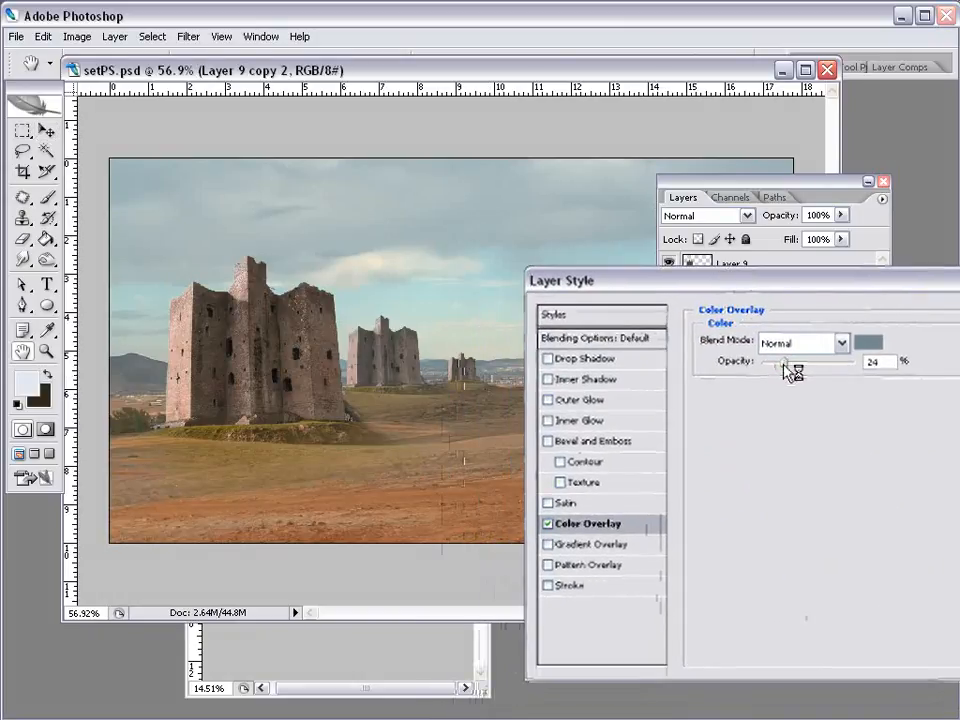
left_click_drag(785, 363, 816, 369)
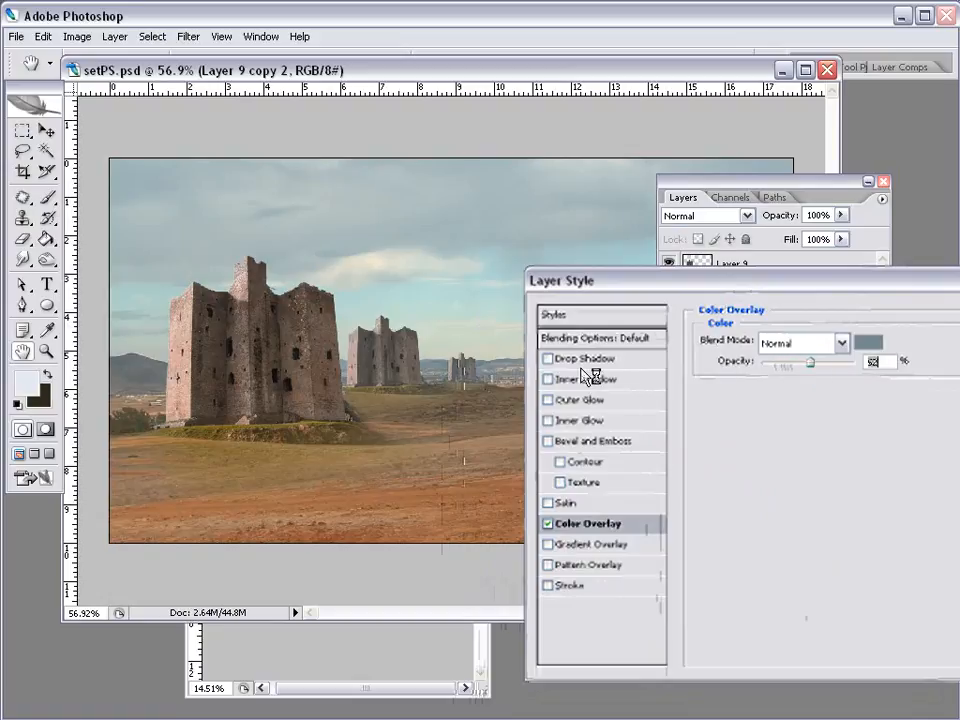
key("Return")
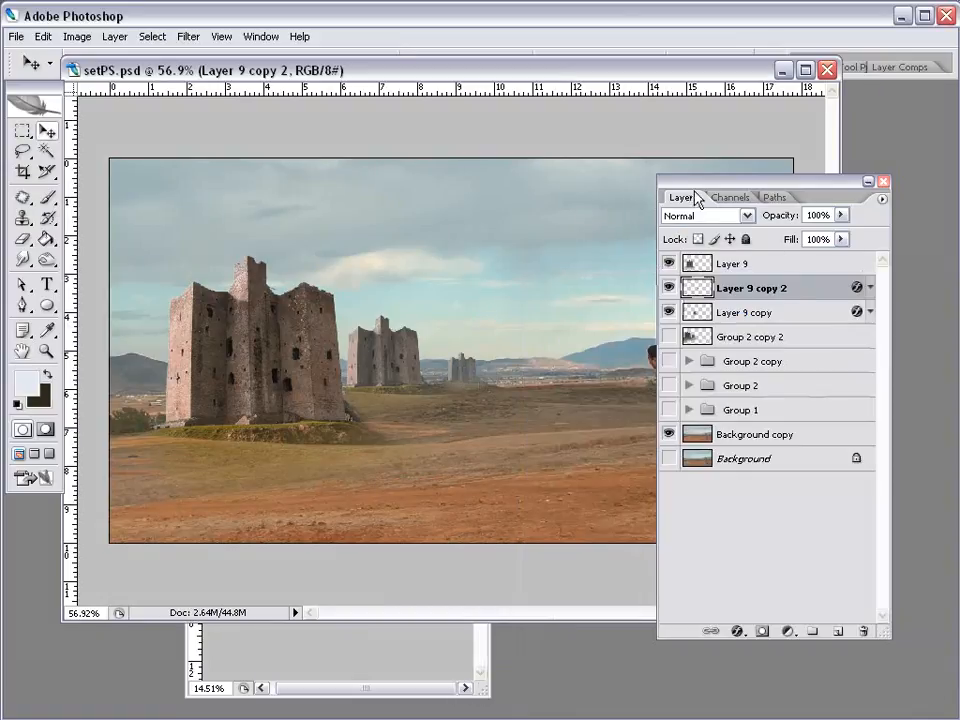
left_click_drag(733, 184, 764, 186)
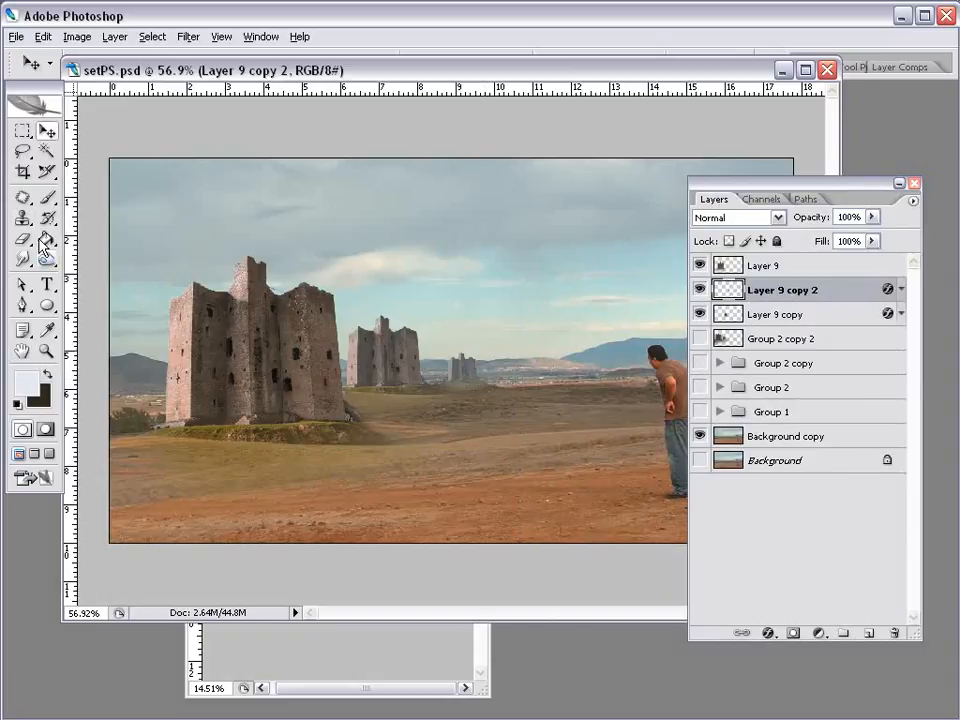
Clone a window higher up on the right-hand tower of the Layer 9 copy castle with a smaller Clone Stamp brush
key("s")
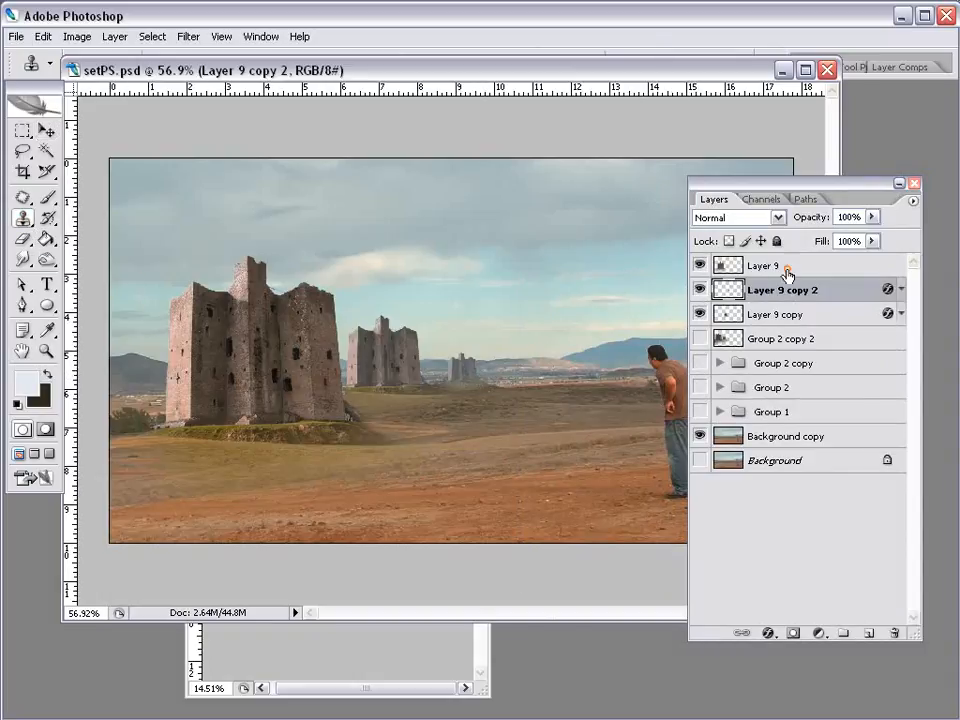
left_click(787, 270)
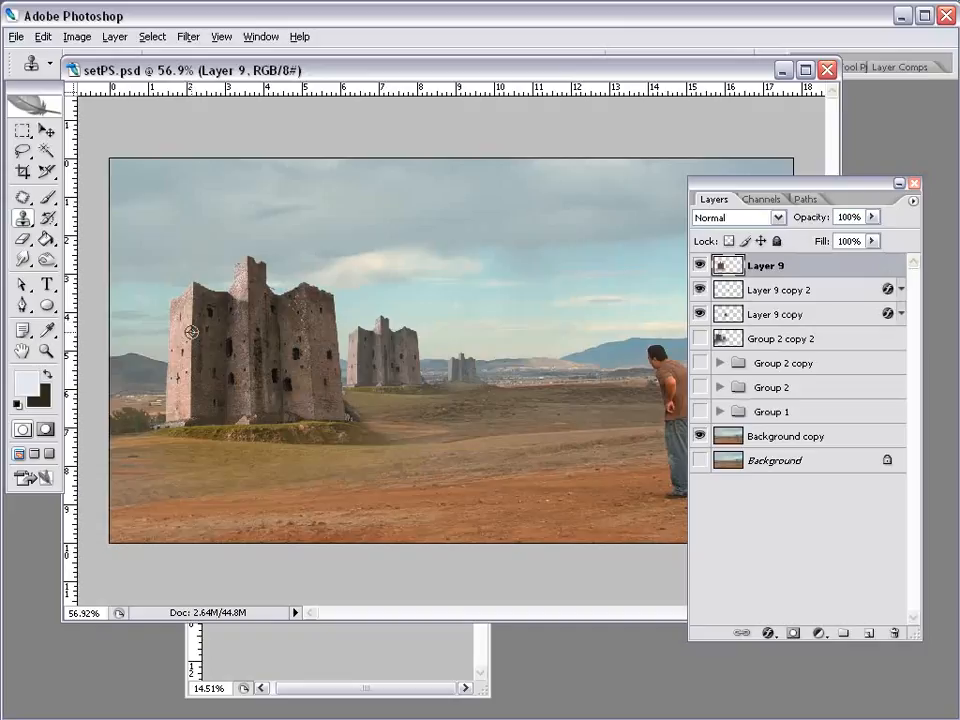
scroll(191, 332, "up", 5)
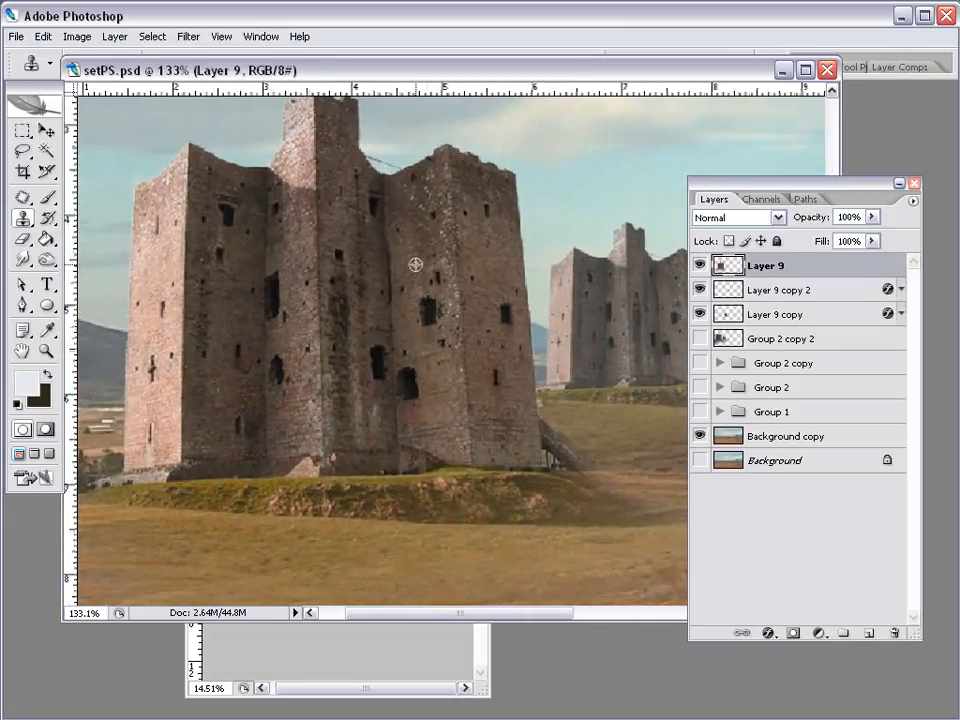
key("alt+space")
left_click_drag(514, 326, 420, 326)
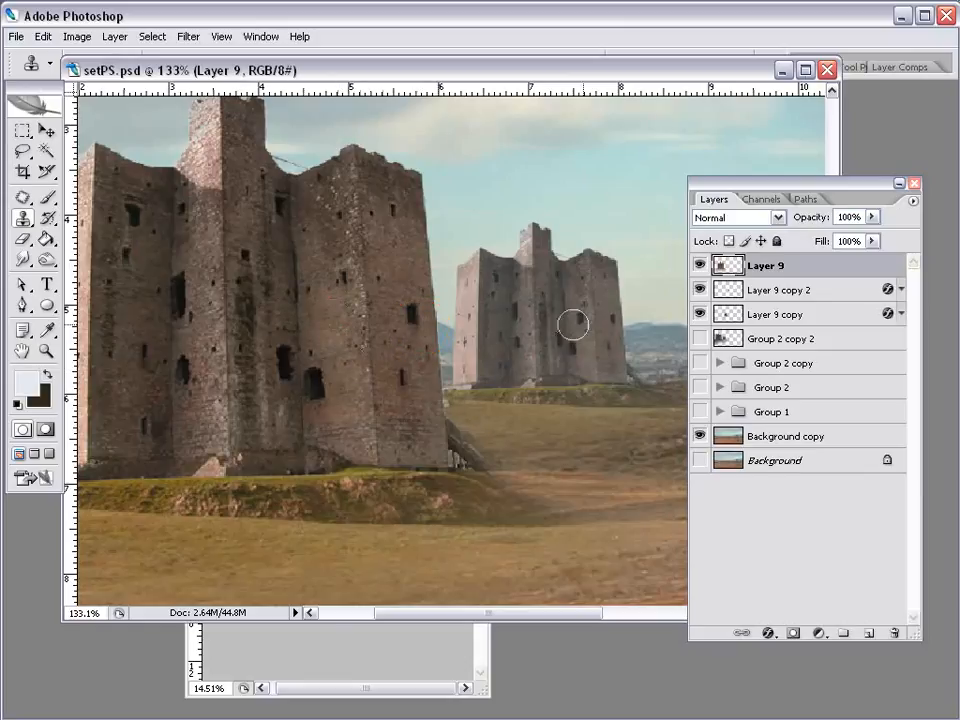
key("v")
left_click(270, 294, "ctrl")
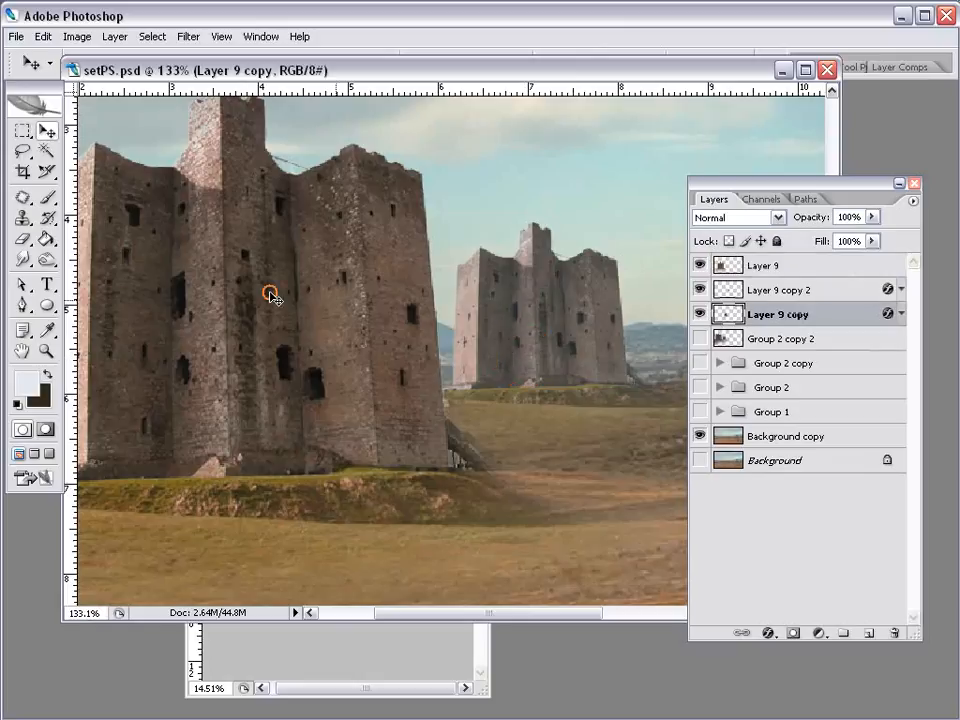
left_click(24, 219)
scroll(563, 362, "up", 8)
left_click_drag(606, 263, 476, 309)
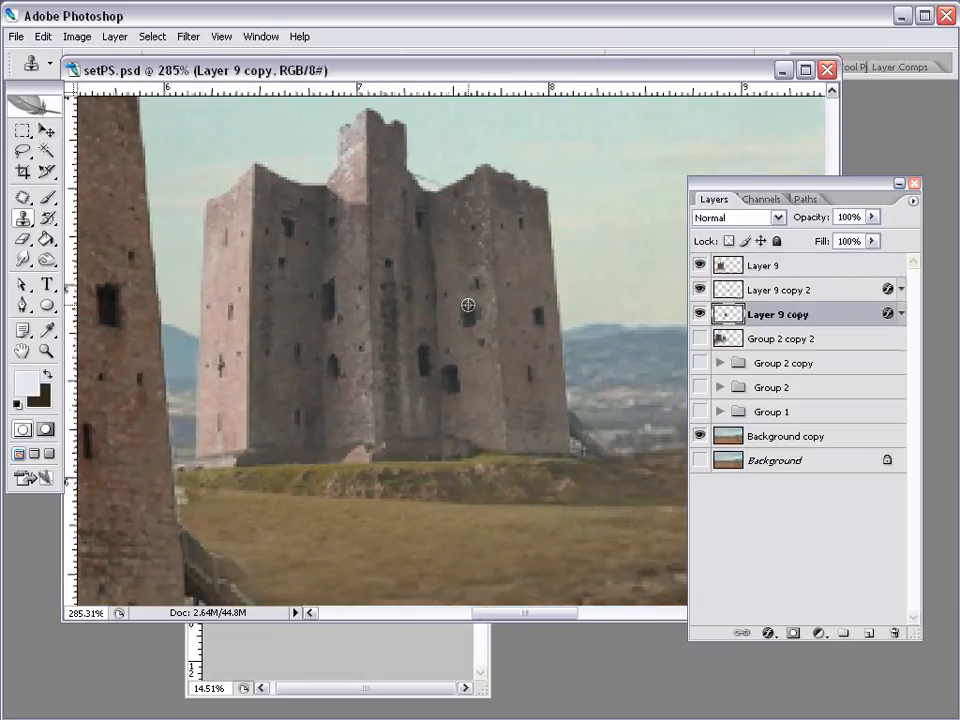
right_click(494, 334)
left_click_drag(522, 360, 516, 360)
left_click(459, 305, "alt")
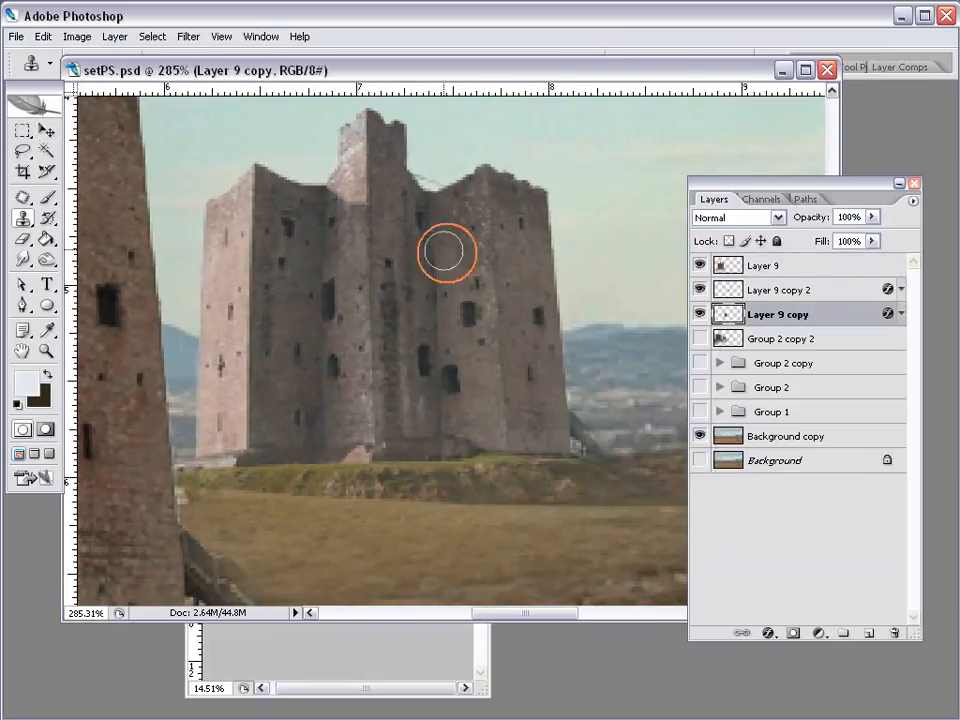
left_click_drag(465, 229, 470, 243)
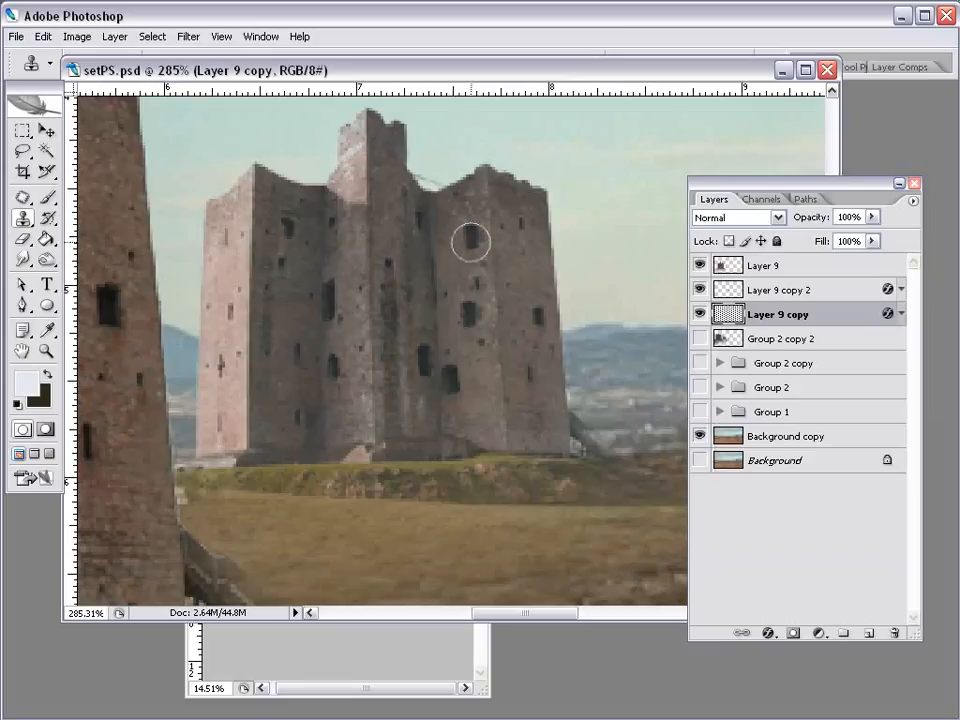
Clone plain stone over the two lower windows on the right-hand tower of the Layer 9 copy castle
left_click(483, 409, "alt")
mouse_move(462, 316)
left_mouse_down()
mouse_move(475, 329)
mouse_move(457, 387)
mouse_move(456, 377)
left_mouse_up()
left_click(474, 392, "alt")
left_click(479, 403, "alt")
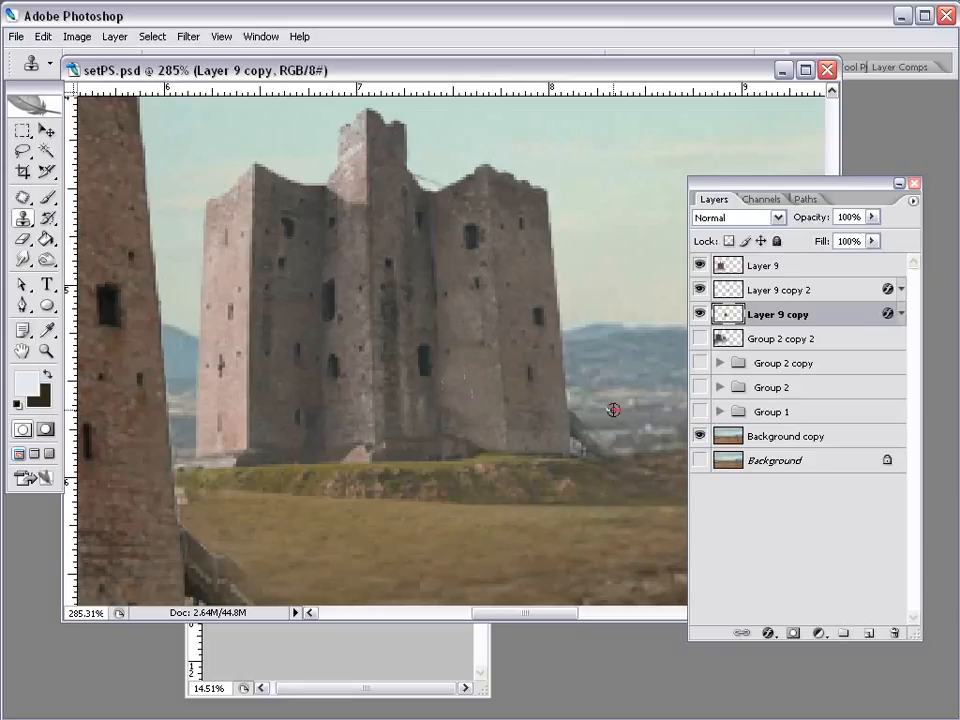
scroll(422, 441, "down", 5)
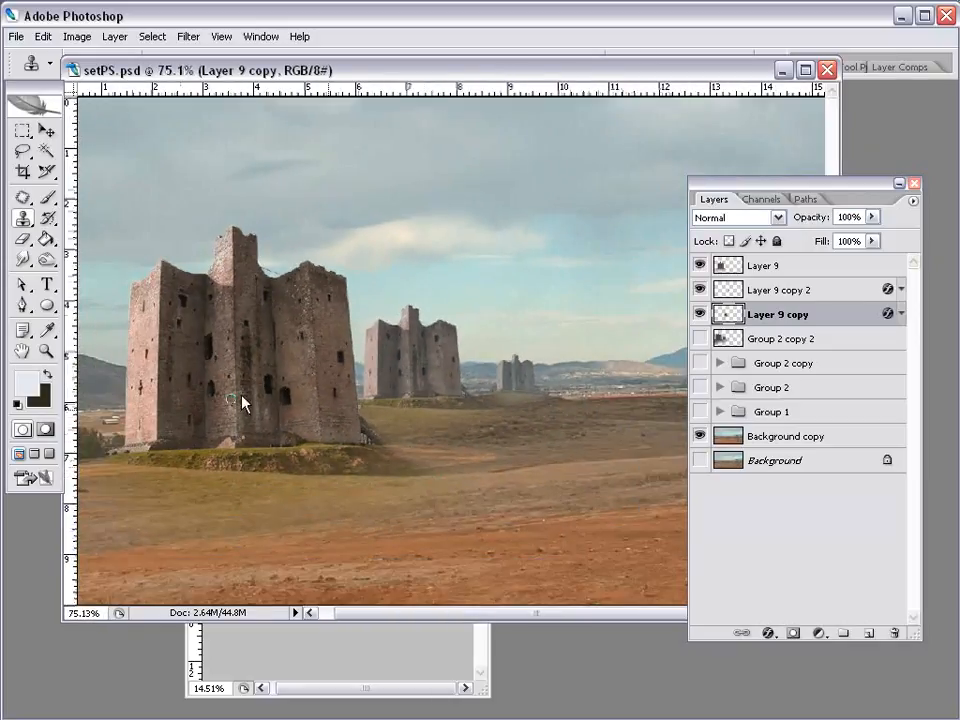
scroll(219, 371, "down", 1)
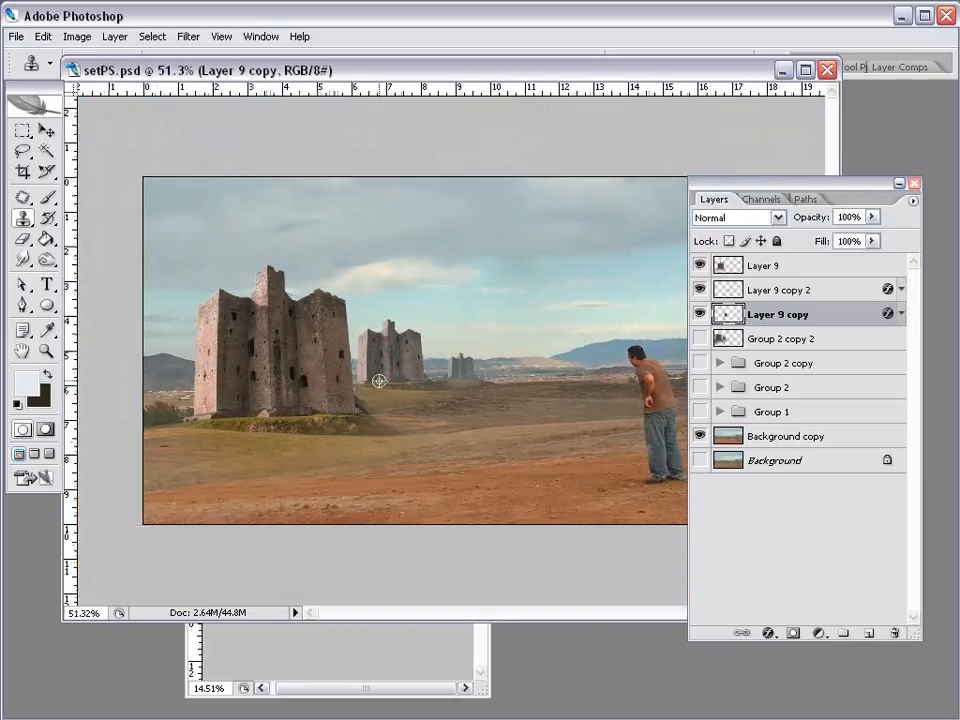
left_click(46, 131)
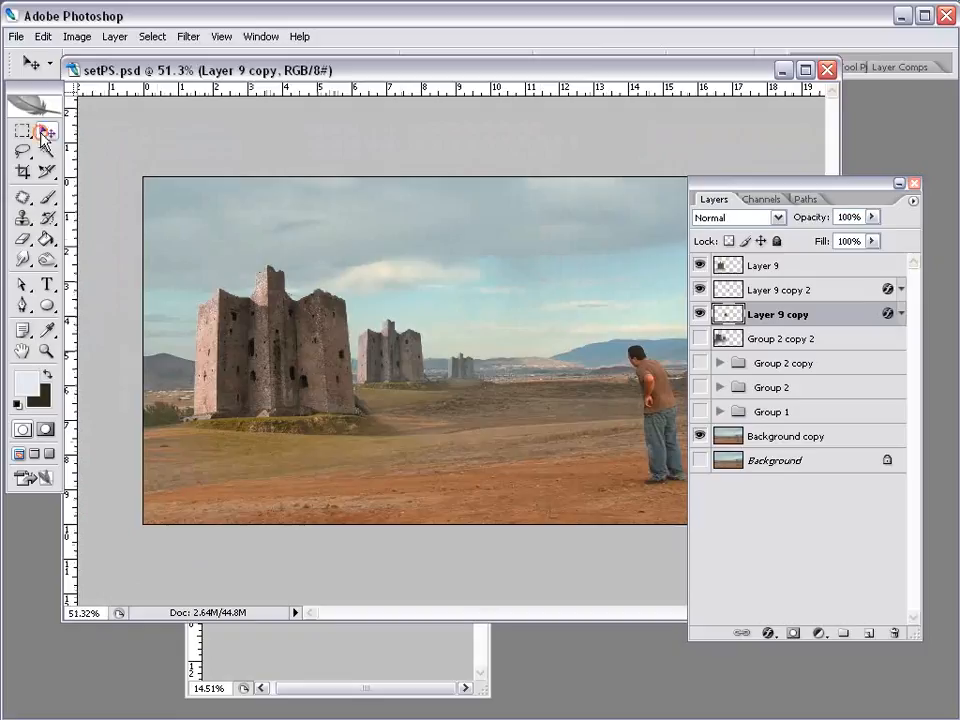
Group Layer 9, Layer 9 copy 2 and Layer 9 copy together, and duplicate the resulting group within setPS.psd
mouse_move(700, 265)
left_mouse_down()
mouse_move(701, 311)
mouse_move(699, 265)
left_mouse_up()
left_click(762, 268, "shift")
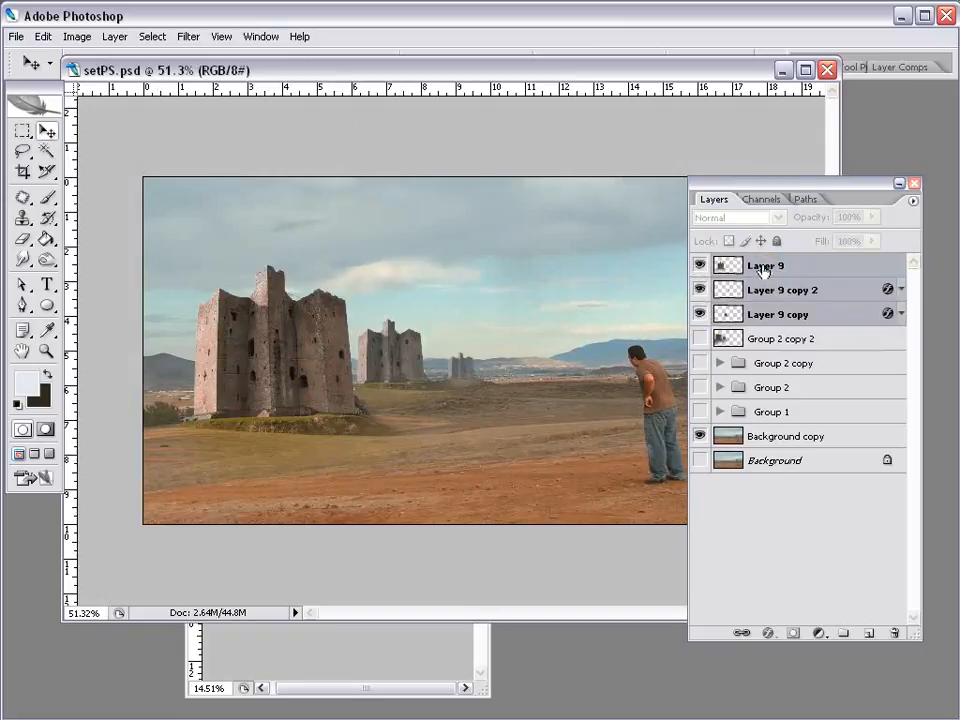
left_click_drag(778, 314, 843, 633)
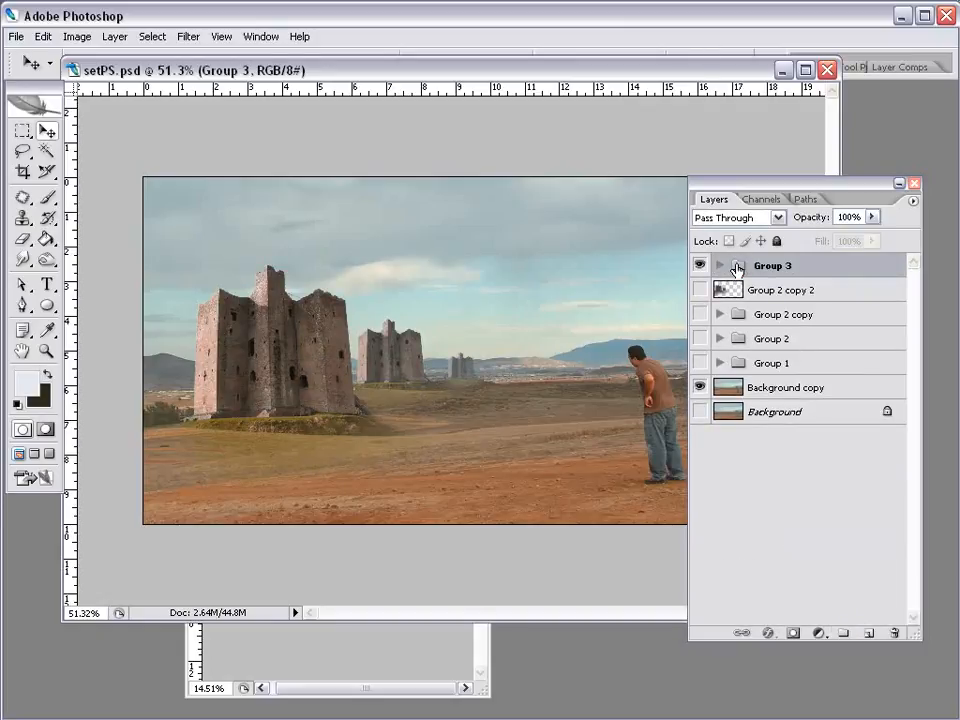
left_click(114, 36)
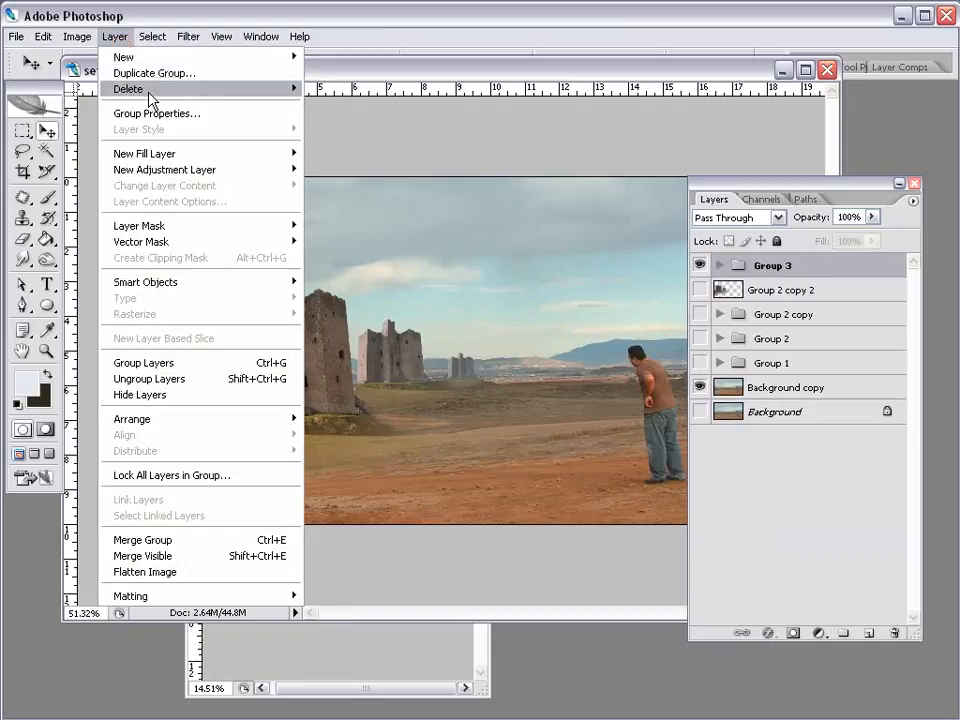
left_click(152, 74)
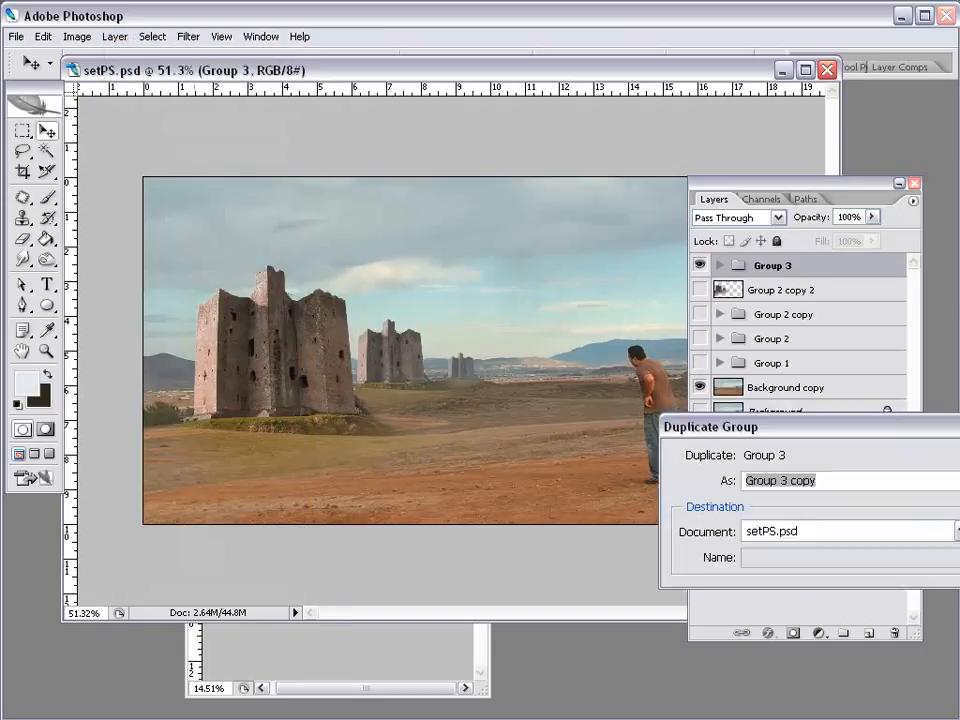
left_click(630, 462)
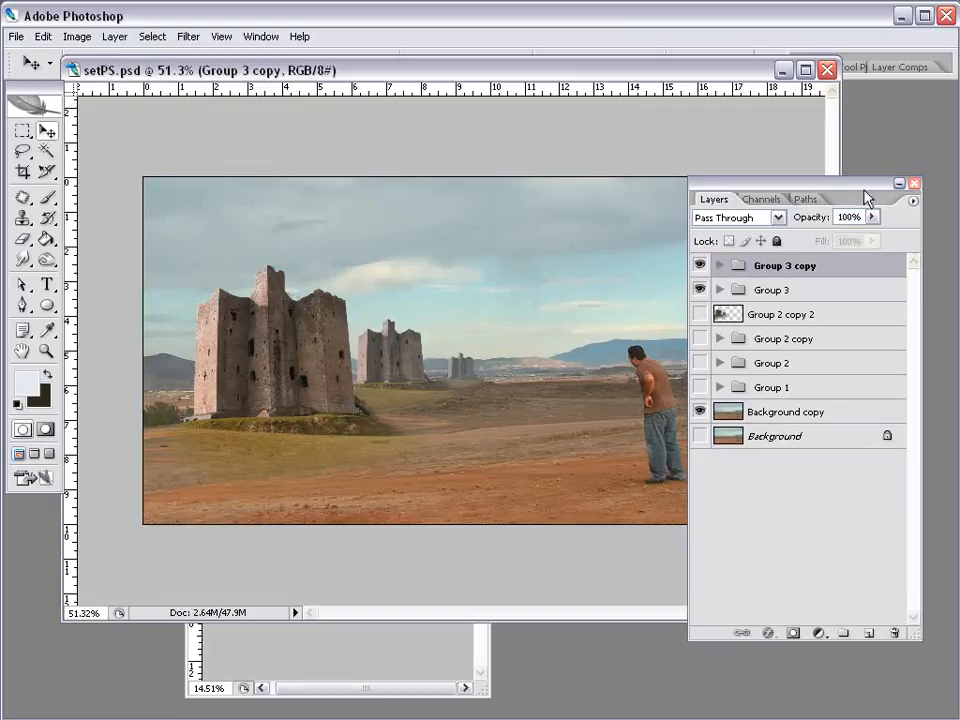
Merge the duplicated castle group into a single layer and hide the original Group 3
left_click_drag(866, 198, 613, 185)
left_click(662, 188)
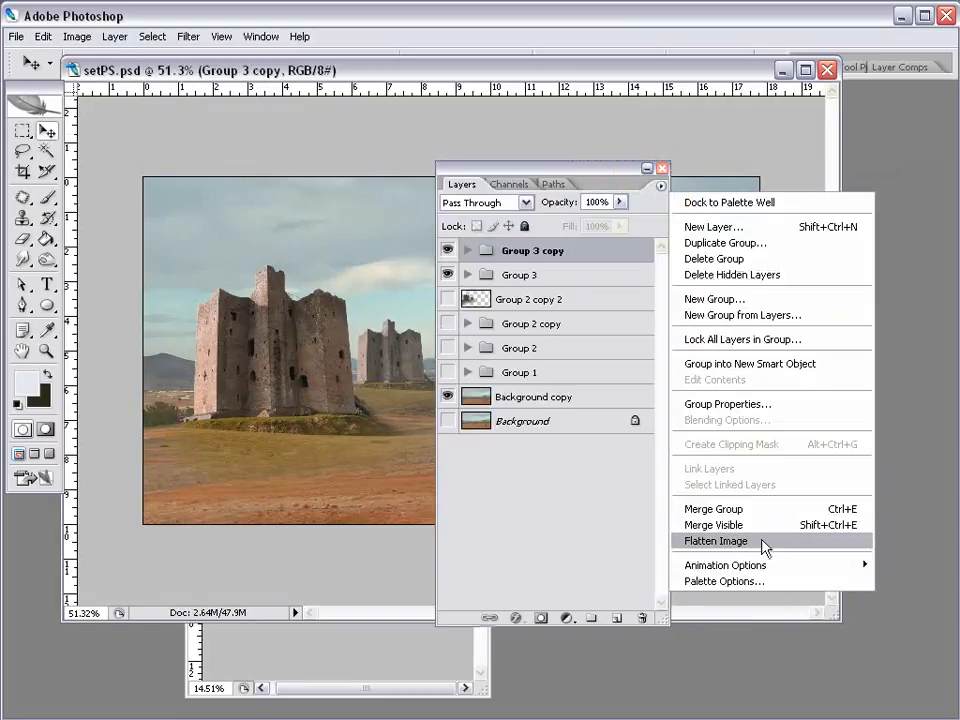
left_click(720, 512)
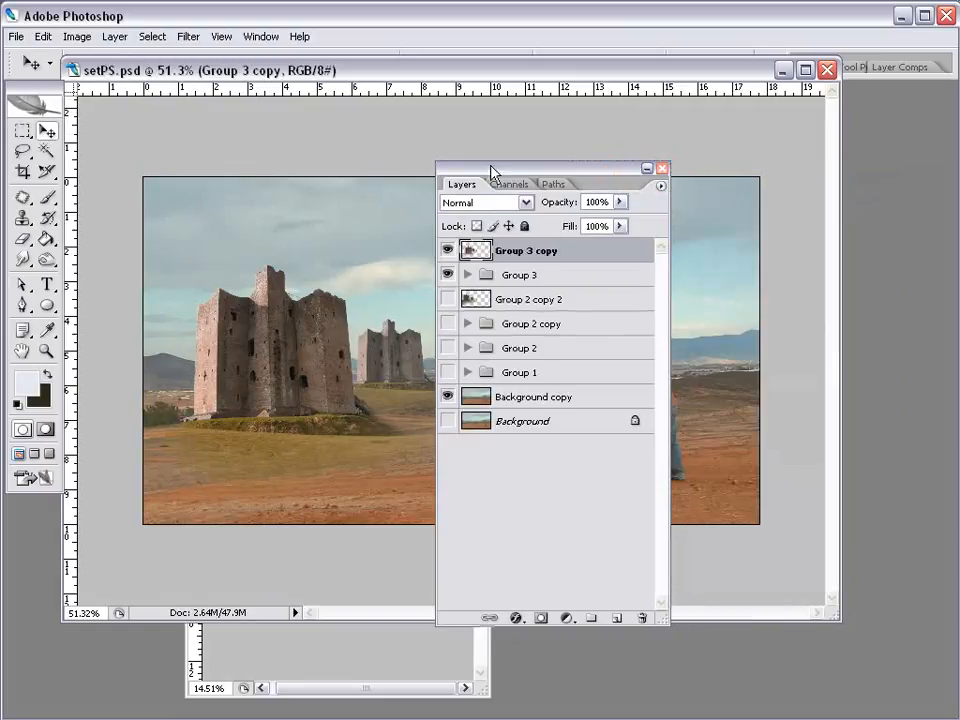
left_click(448, 274)
left_click_drag(497, 161, 637, 206)
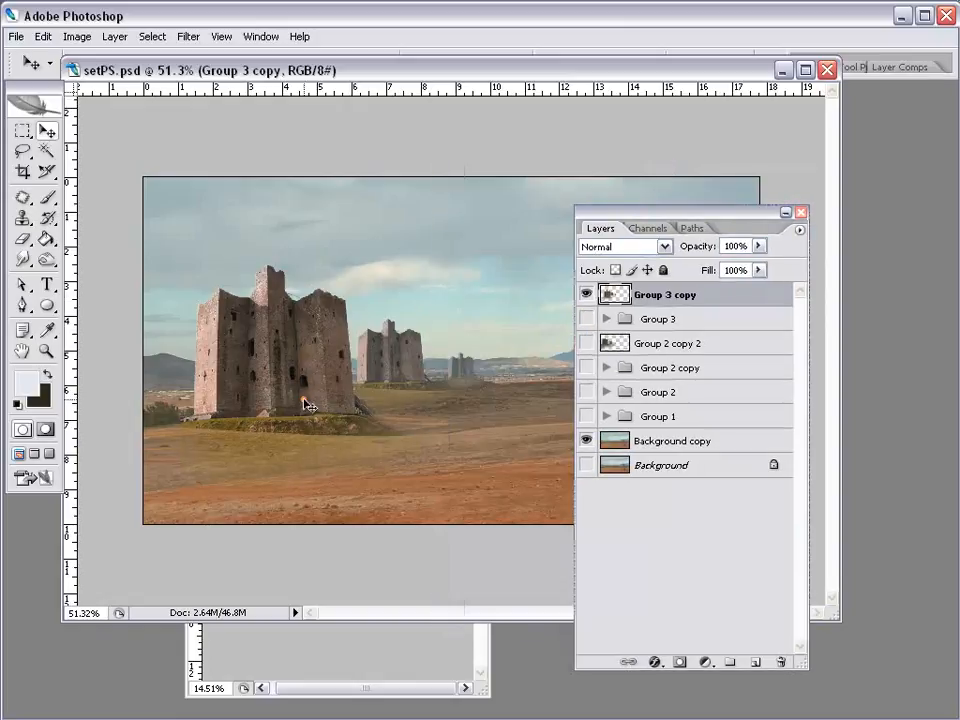
mouse_move(309, 405)
left_mouse_down()
mouse_move(294, 404)
mouse_move(321, 399)
mouse_move(310, 402)
left_mouse_up()
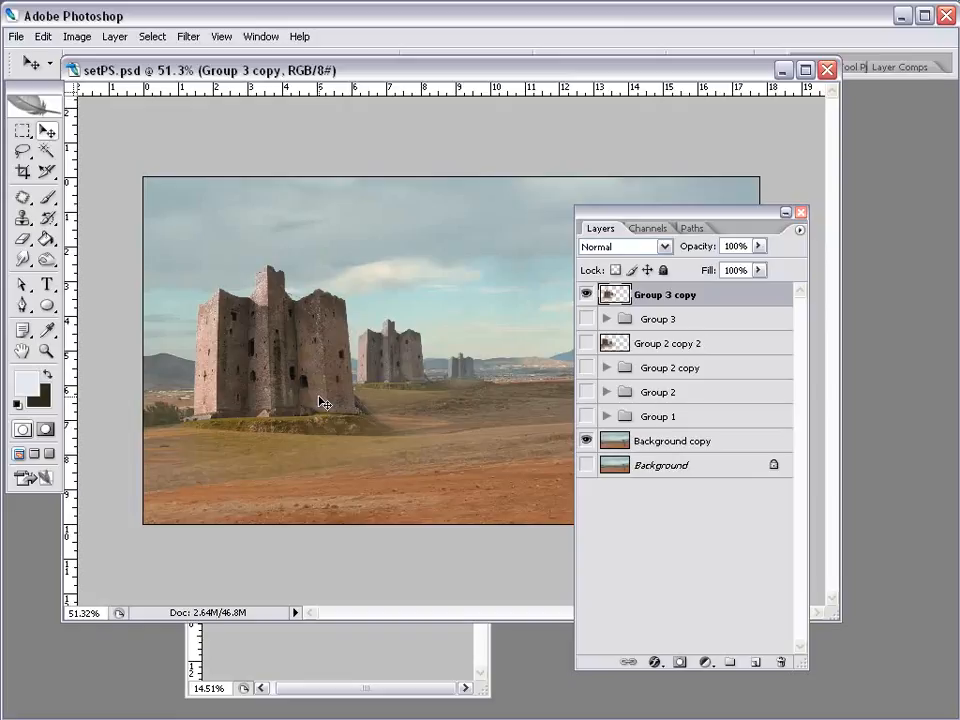
left_click_drag(648, 216, 700, 204)
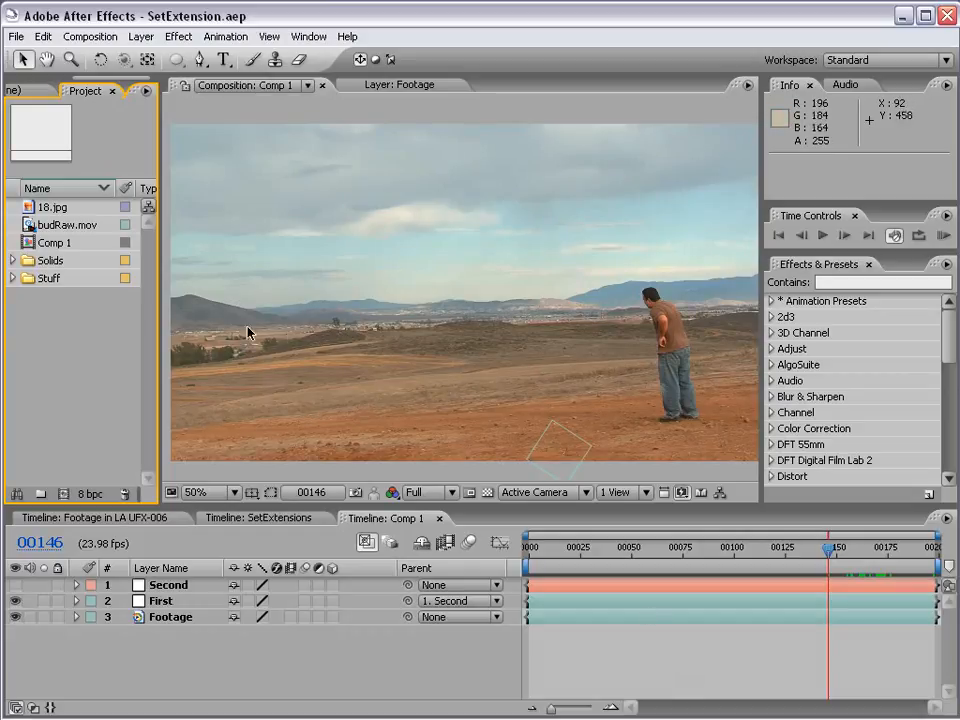
In After Effects, import setNEW.psd as a composition with footage dimensions set to Document Size
double_click(57, 322)
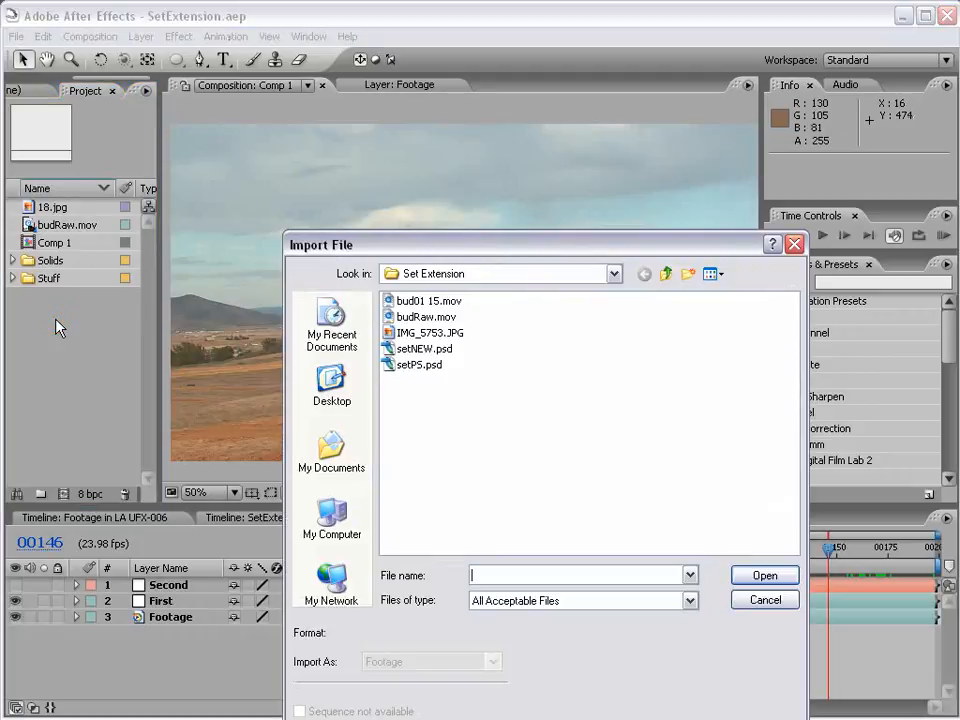
left_click(400, 349)
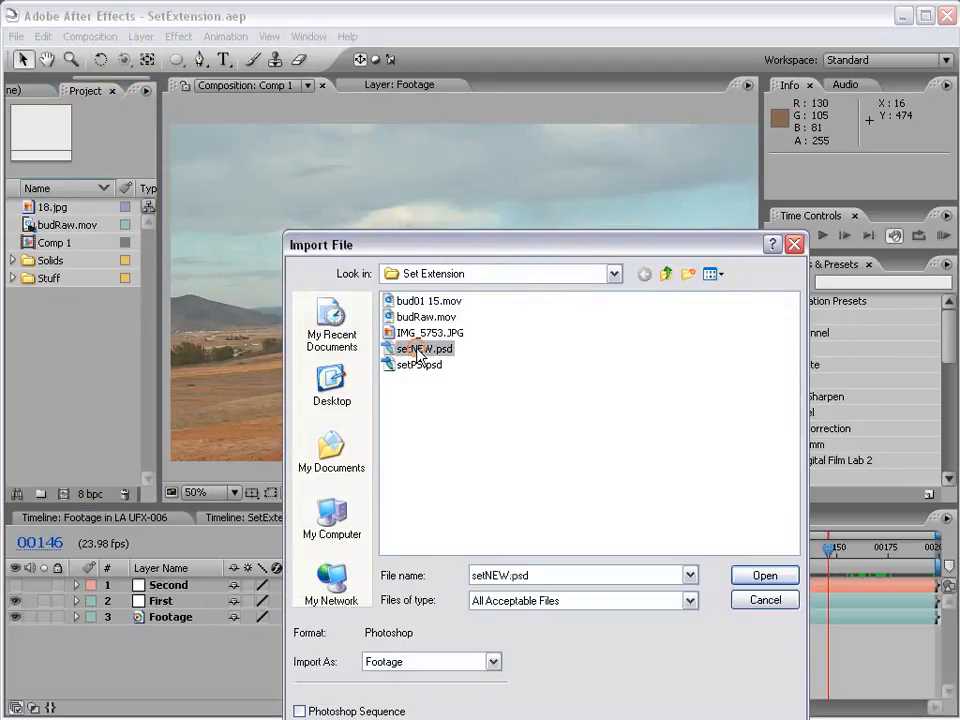
left_click(765, 576)
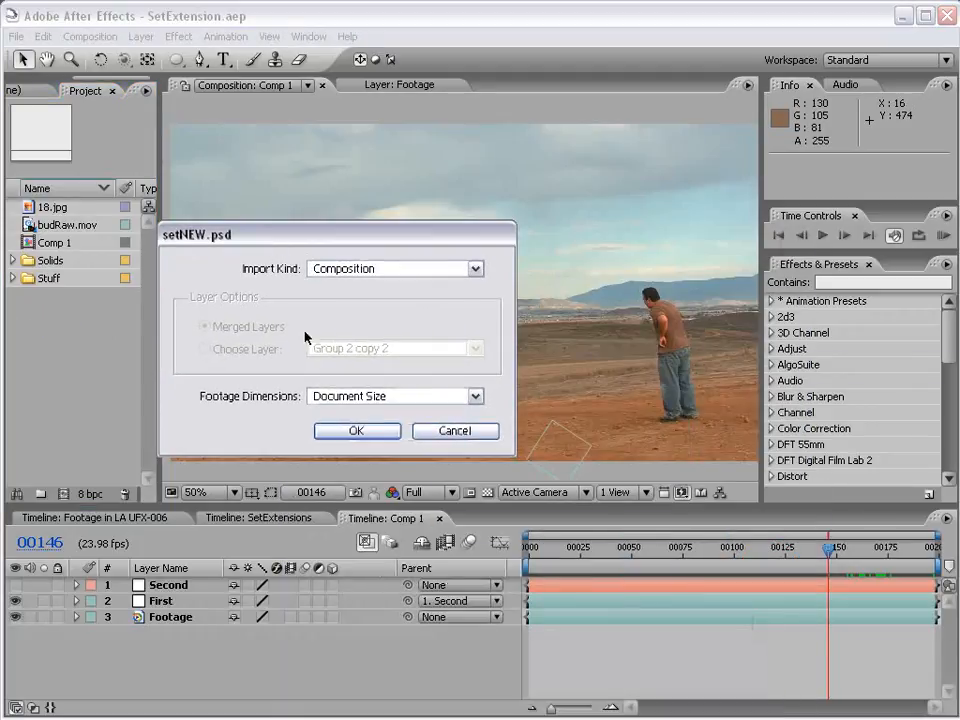
left_click(343, 270)
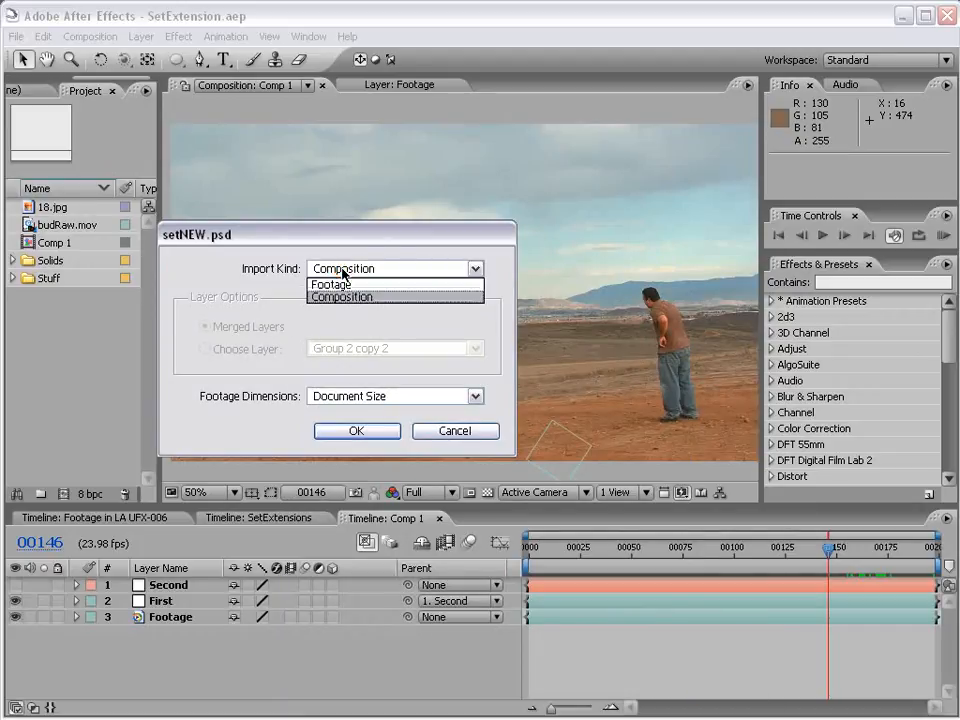
left_click(393, 298)
left_click(354, 431)
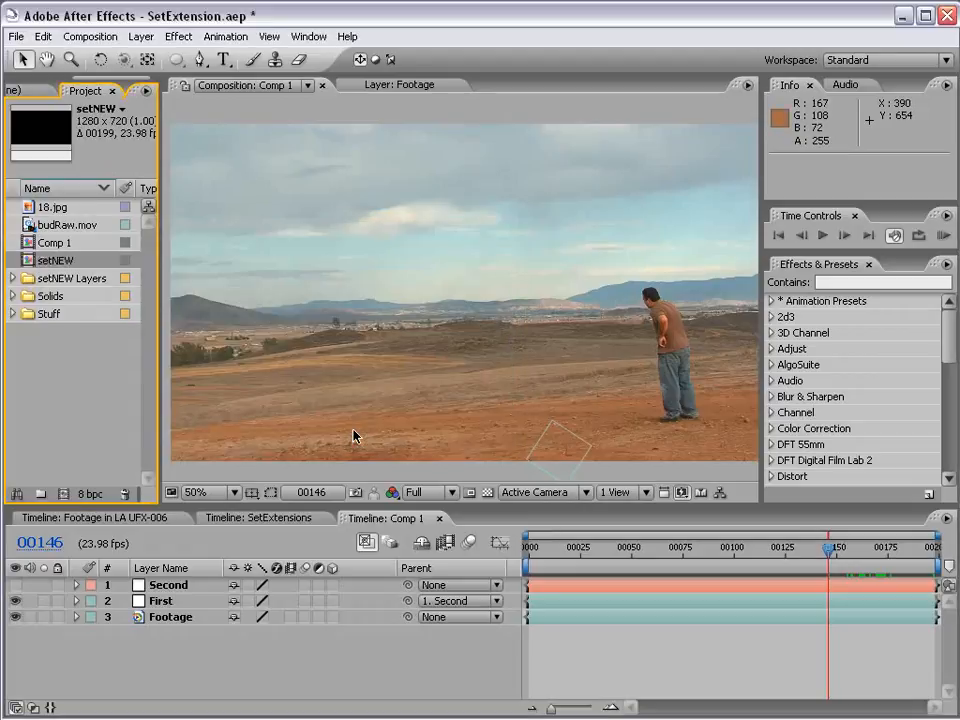
Hide the visible Background layer in the setNEW composition and copy its castle layer into Comp 1
double_click(30, 261)
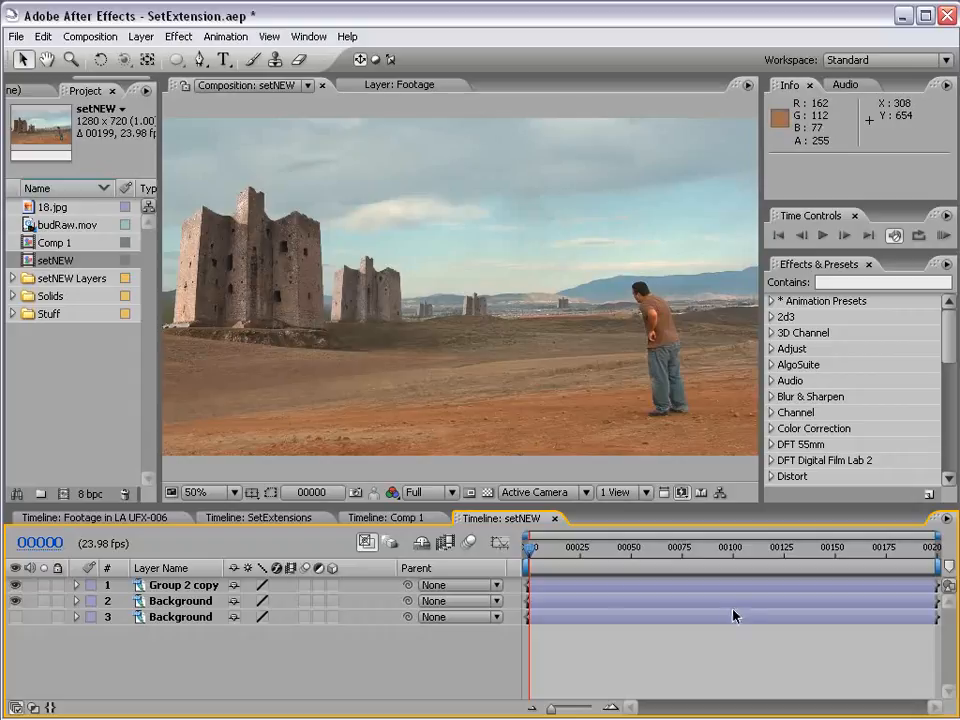
left_click(15, 601)
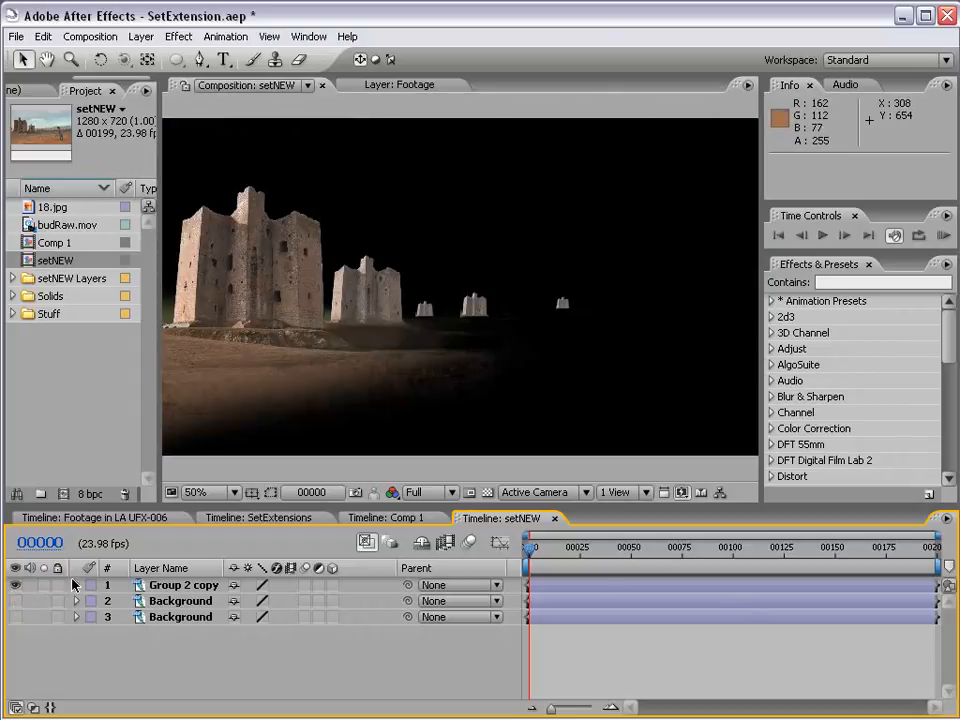
left_click(180, 588)
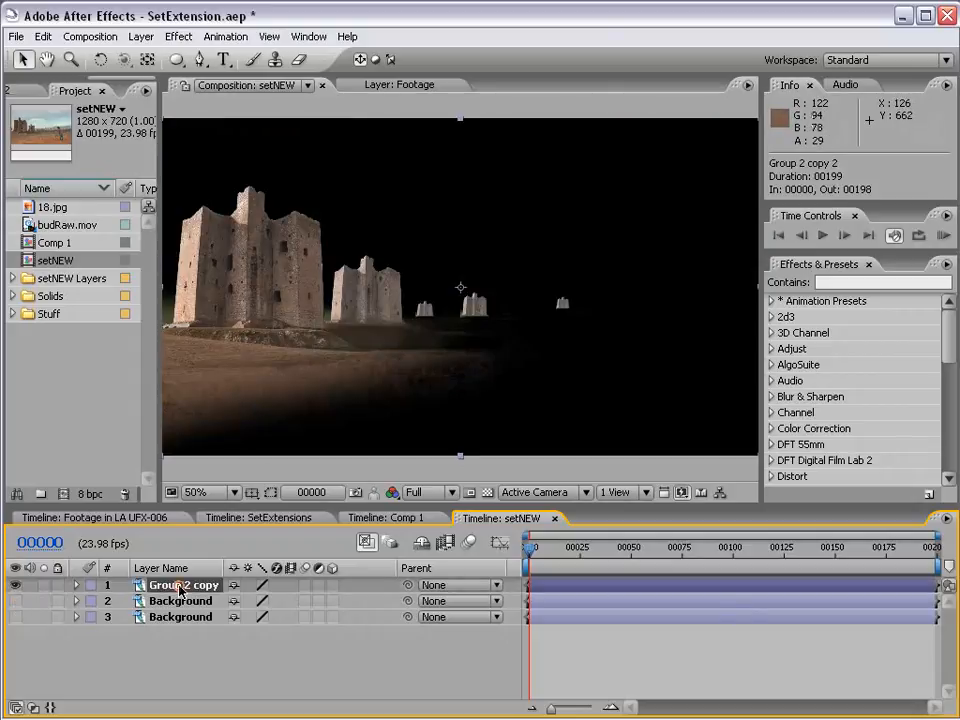
left_click(15, 601)
left_click(15, 601)
key("ctrl+c")
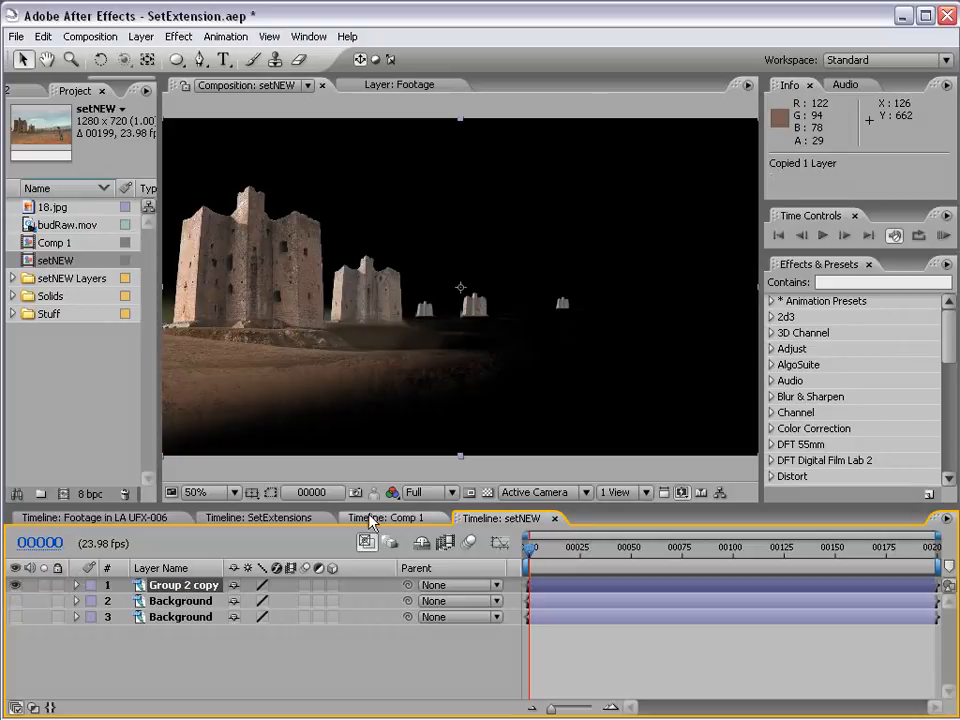
left_click(373, 518)
key("ctrl+v")
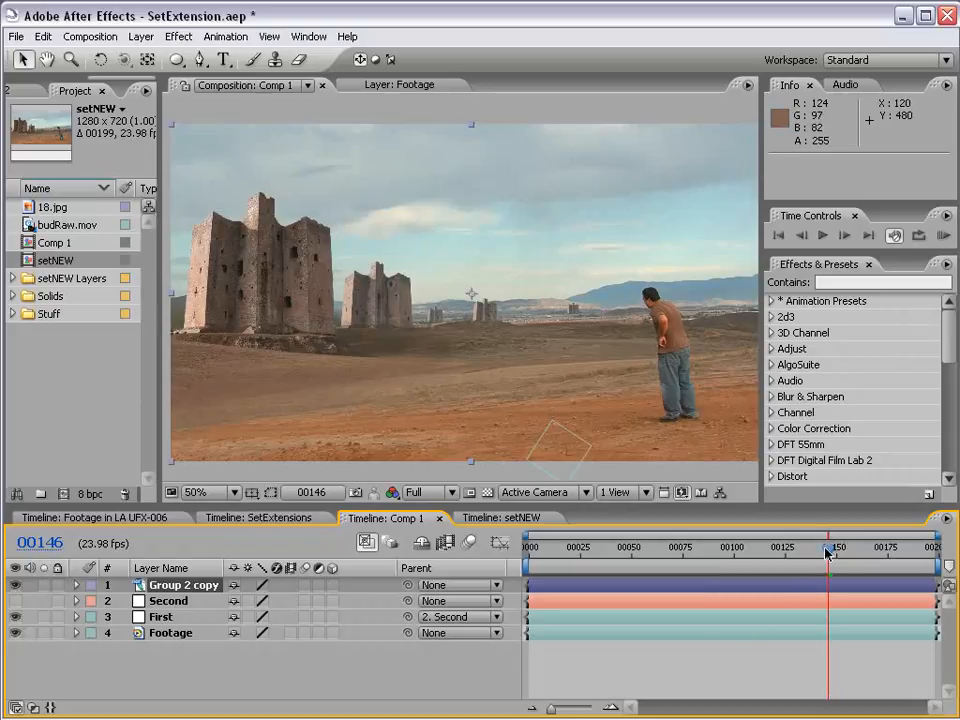
Parent the pasted castle layer to the First null in Comp 1
mouse_move(827, 553)
left_mouse_down()
mouse_move(766, 553)
mouse_move(828, 556)
left_mouse_up()
left_click_drag(410, 588, 166, 621)
left_click(171, 621)
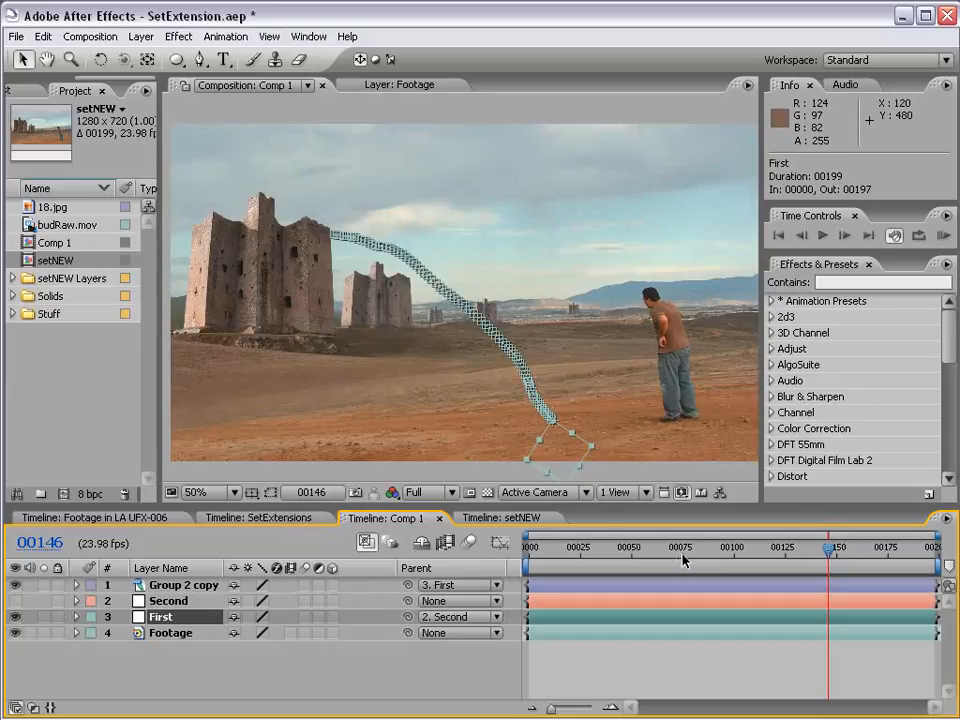
left_click(761, 686)
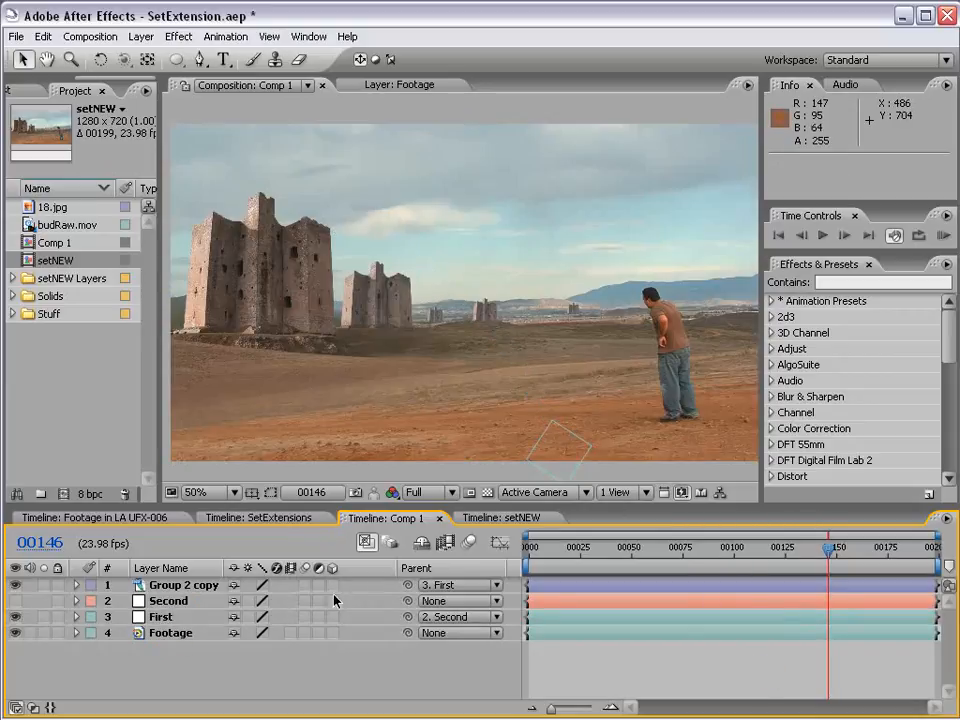
At frame 197, shift the castle layer left to cover the frame's exposed edge and nudge it down 1 pixel
left_click_drag(830, 555, 936, 550)
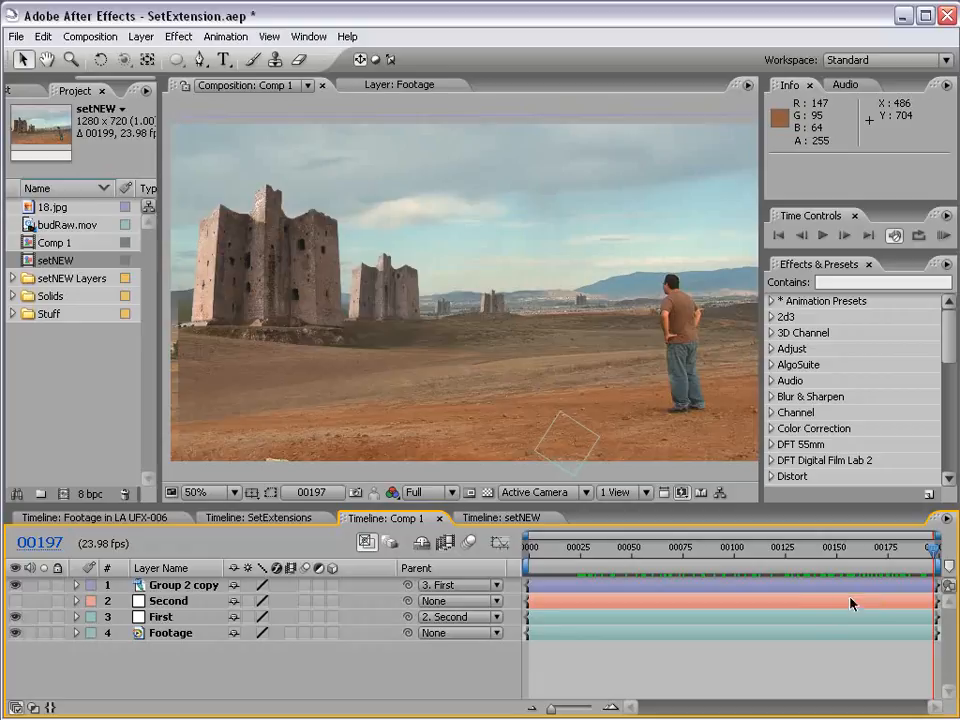
left_click(190, 585)
left_click_drag(242, 377, 233, 378)
key("Down")
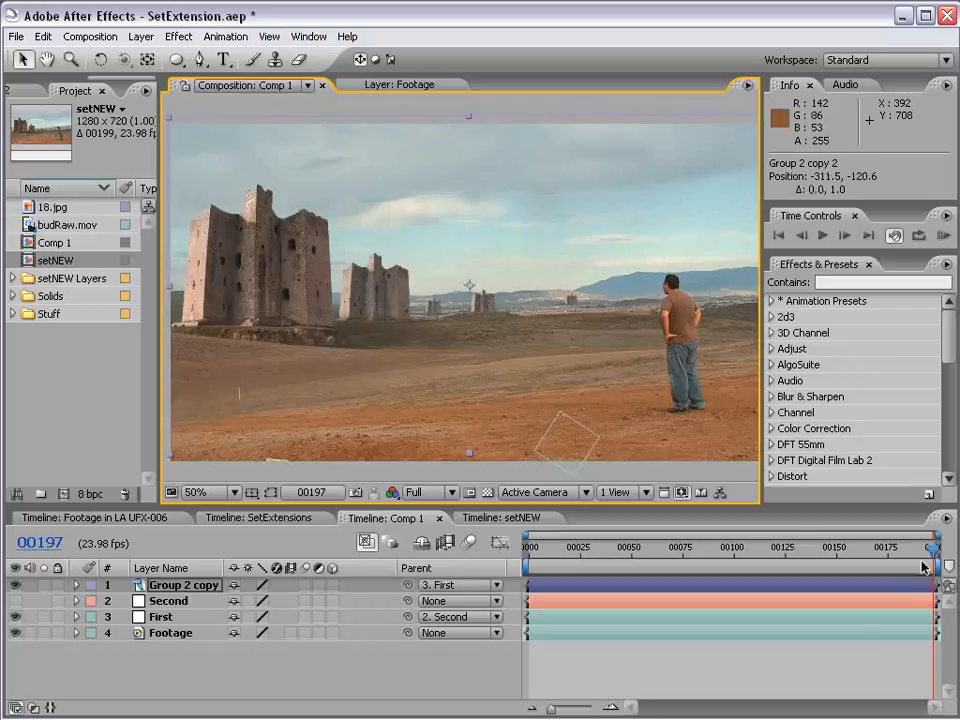
left_click_drag(928, 551, 787, 553)
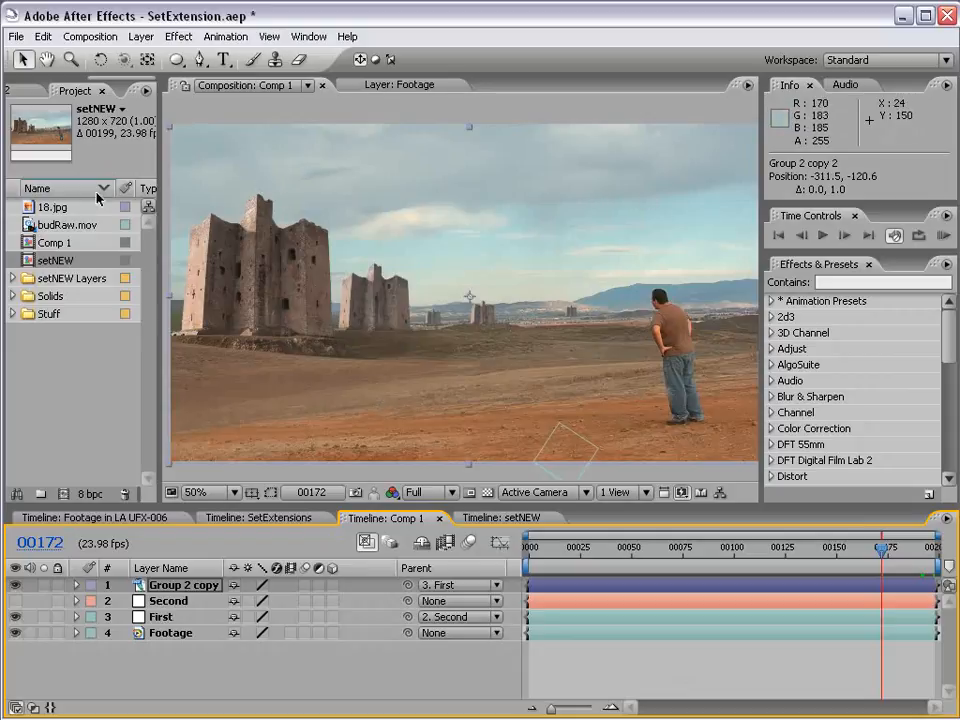
Add the 18.jpg cloud photo on top of the layers in Comp 1 and scale it down to about 29%
left_click_drag(45, 207, 463, 282)
key("comma")
key("comma")
key("comma")
key("comma")
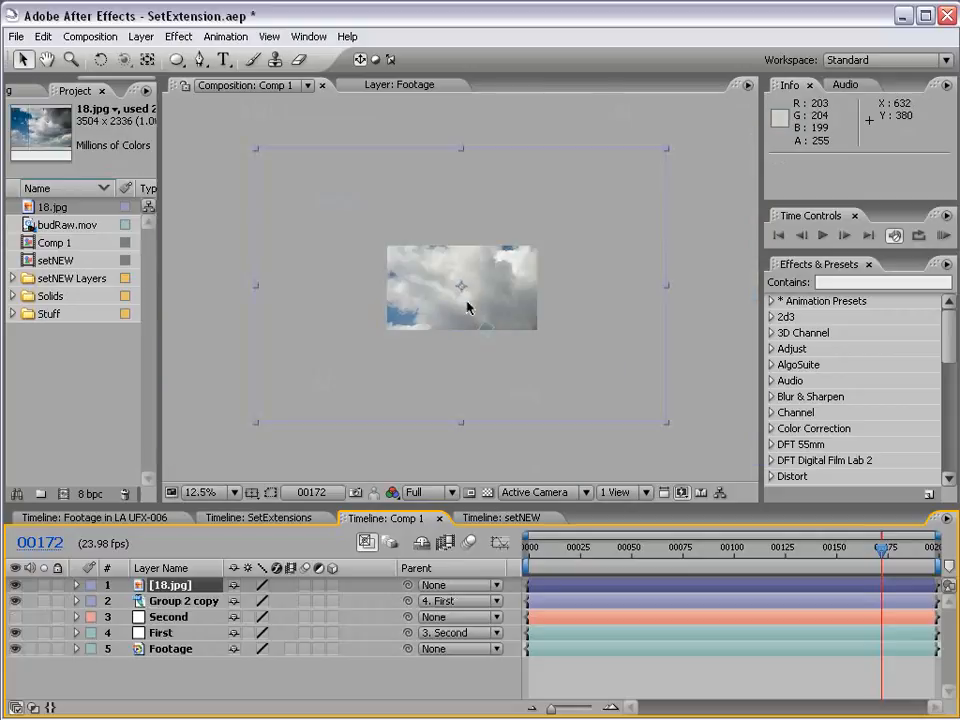
left_click_drag(666, 426, 542, 326)
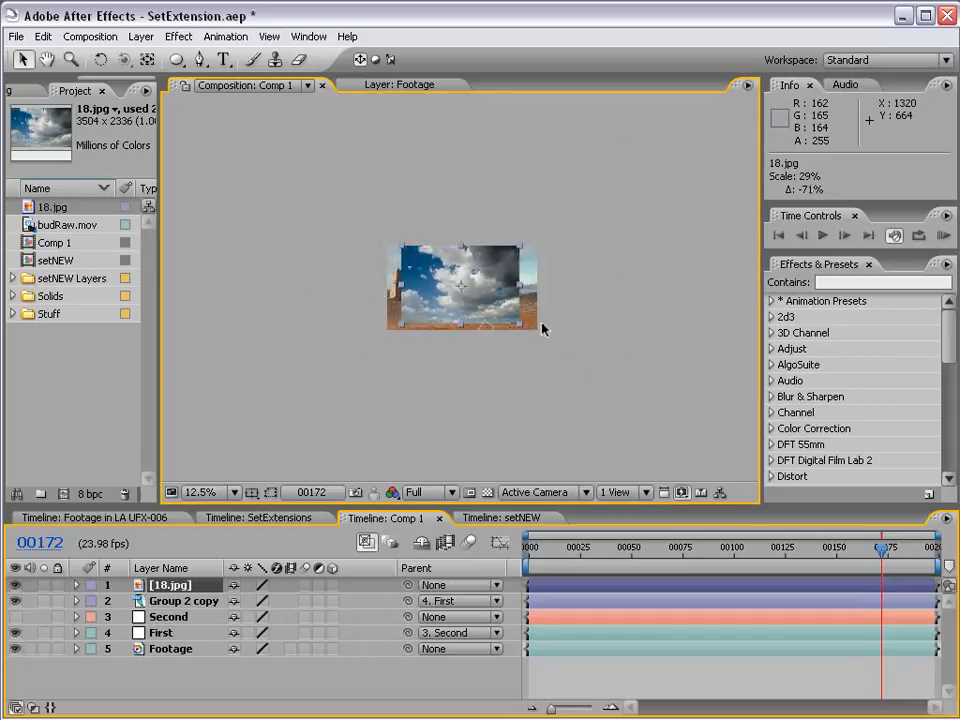
Move the 18.jpg cloud photo up over the sky and set its opacity to 50%
key("period")
key("period")
left_click_drag(478, 352, 429, 266)
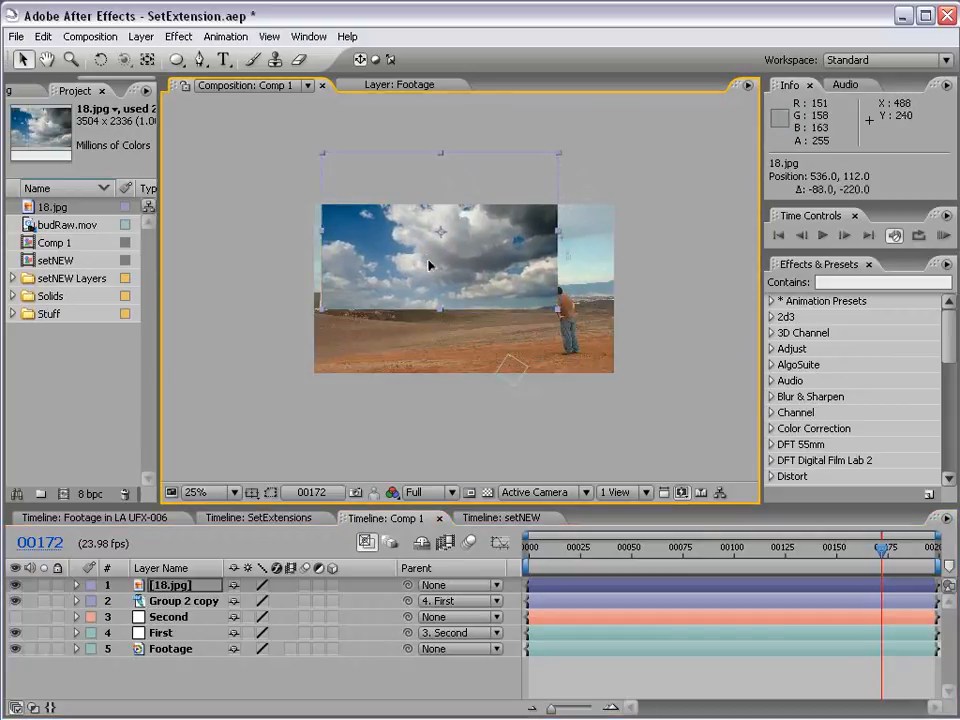
key("t")
left_click(241, 601)
type("50")
key("Return")
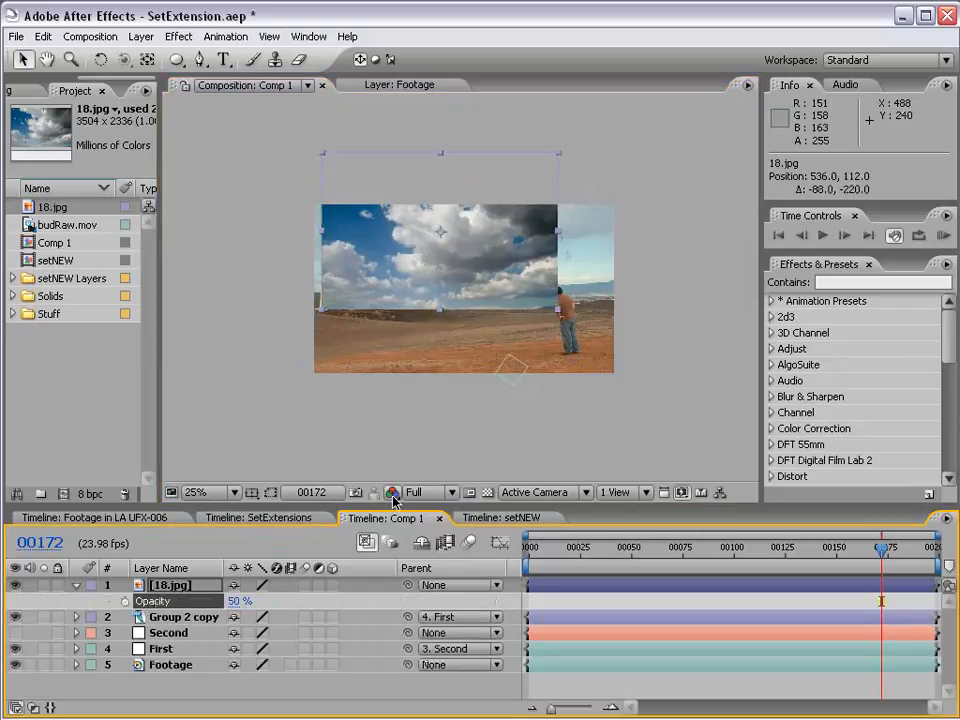
Enlarge and reposition the cloud photo to span the sky above the horizon, and place it beneath the castle layer
key("period")
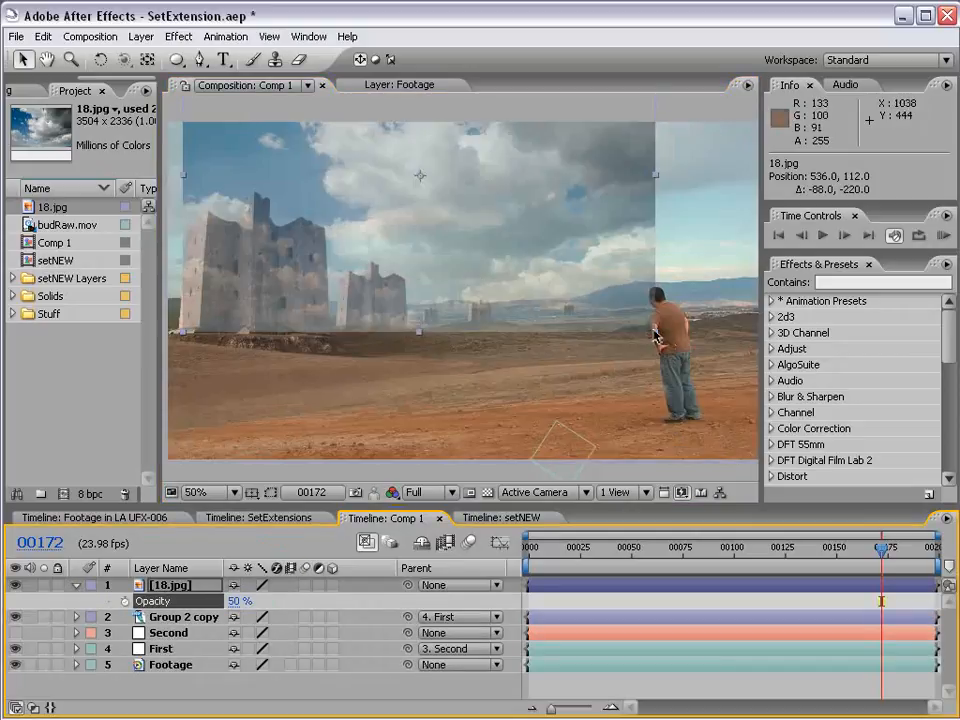
left_click_drag(650, 324, 777, 418)
key("comma")
left_click_drag(444, 290, 461, 239)
left_click_drag(163, 592, 168, 630)
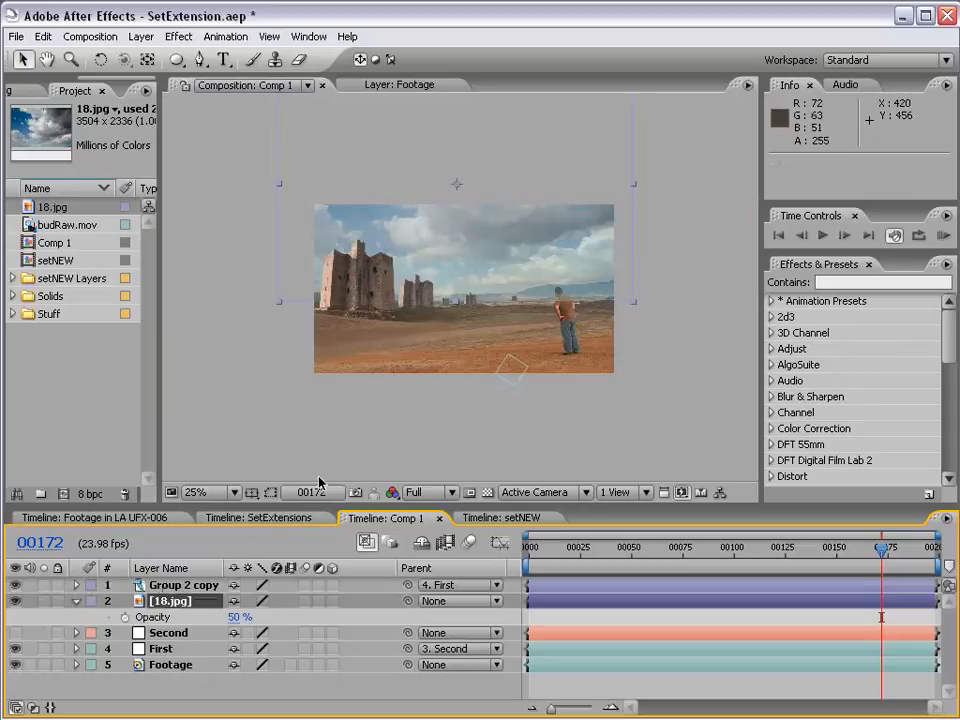
Set the cloud photo's opacity to 75% and parent it to the First null
scroll(446, 308, "up", 2)
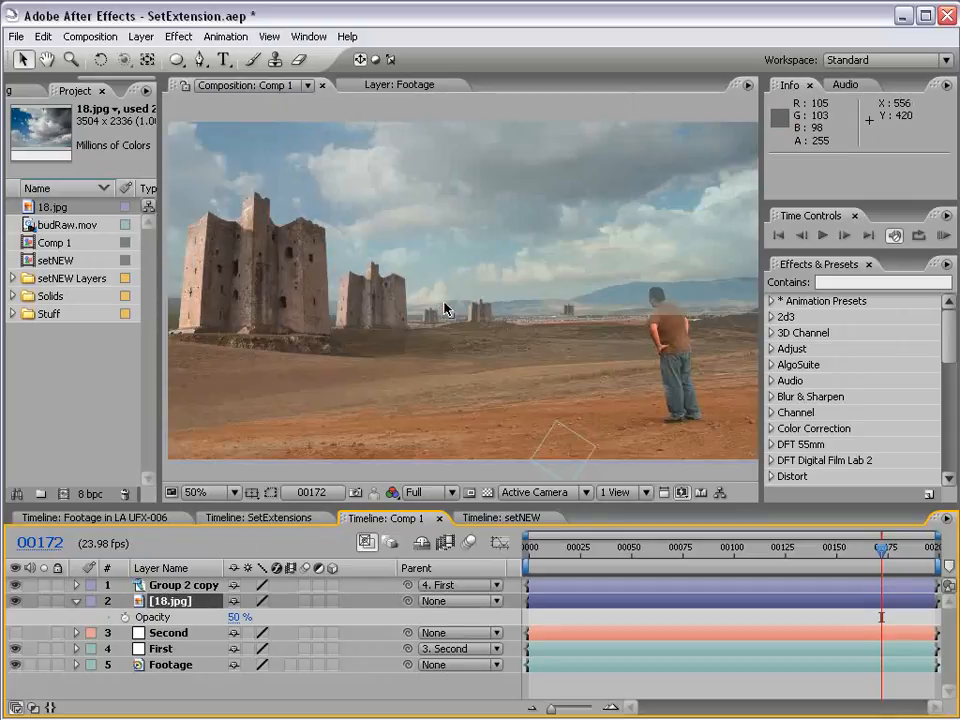
left_click_drag(238, 617, 250, 617)
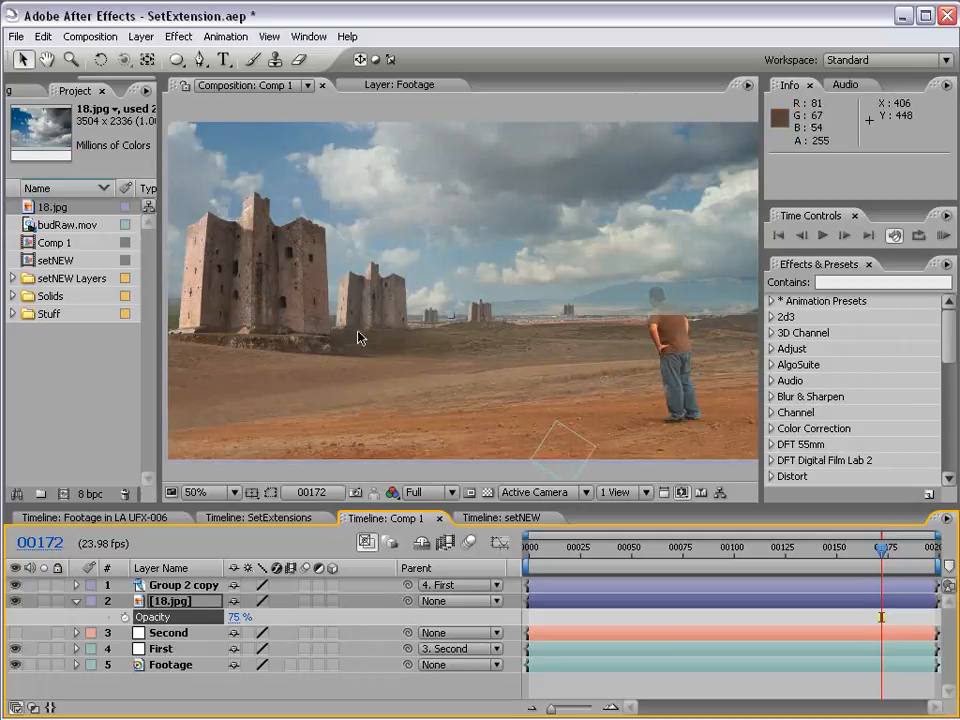
mouse_move(880, 557)
left_mouse_down()
mouse_move(771, 557)
mouse_move(877, 562)
left_mouse_up()
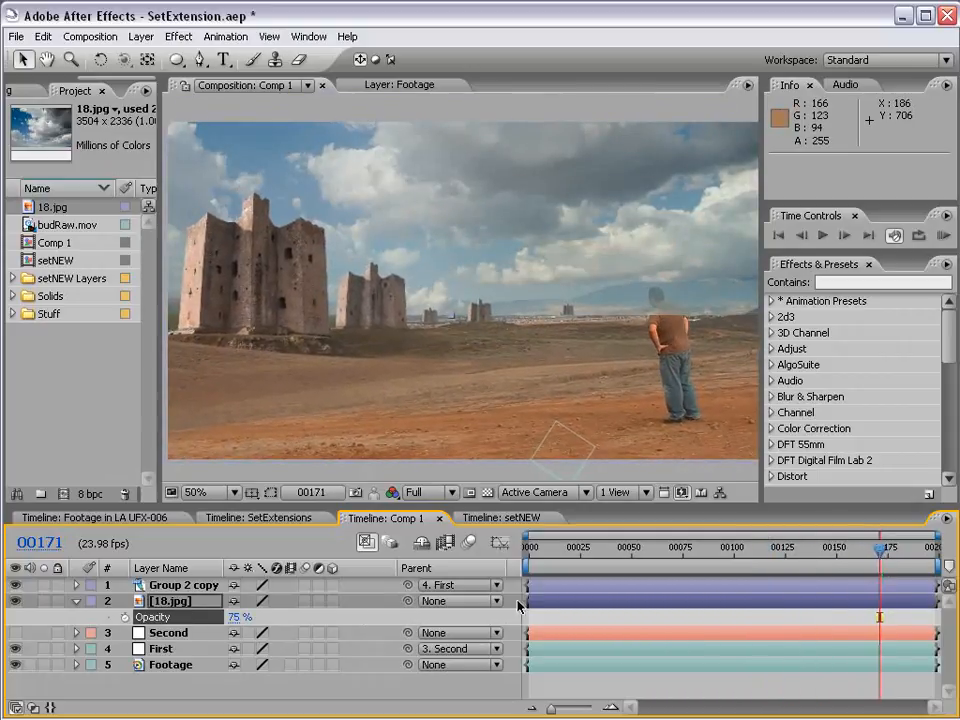
left_click_drag(408, 601, 213, 643)
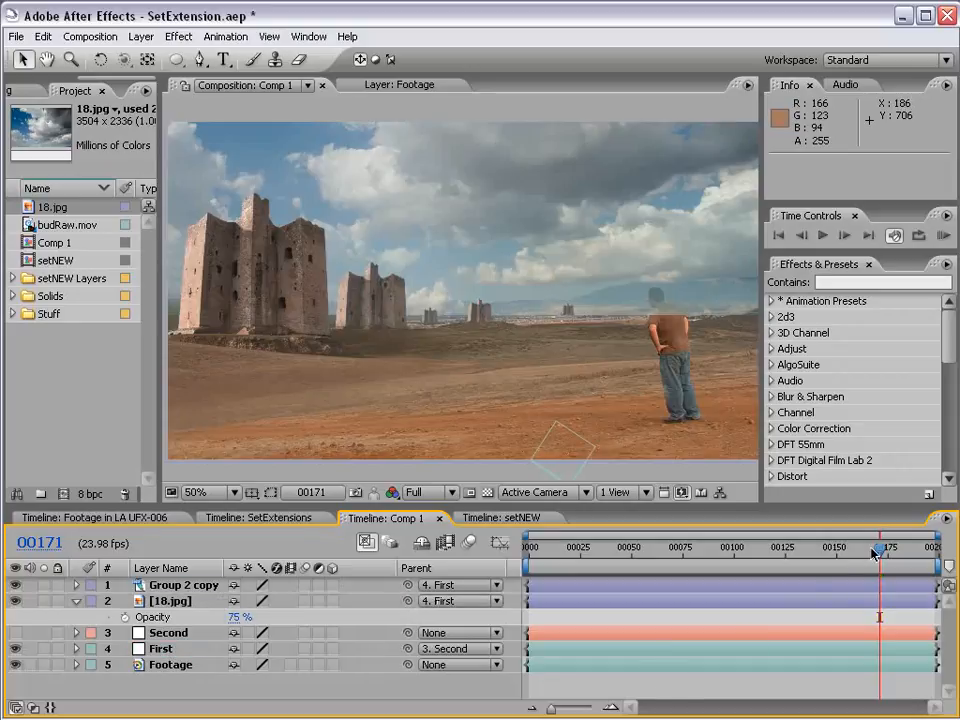
At frame 78, draw a rectangular mask about 1834 by 2967 px on the 18.jpg cloud layer, covering the standing man and the sky around him
left_click_drag(880, 550, 682, 553)
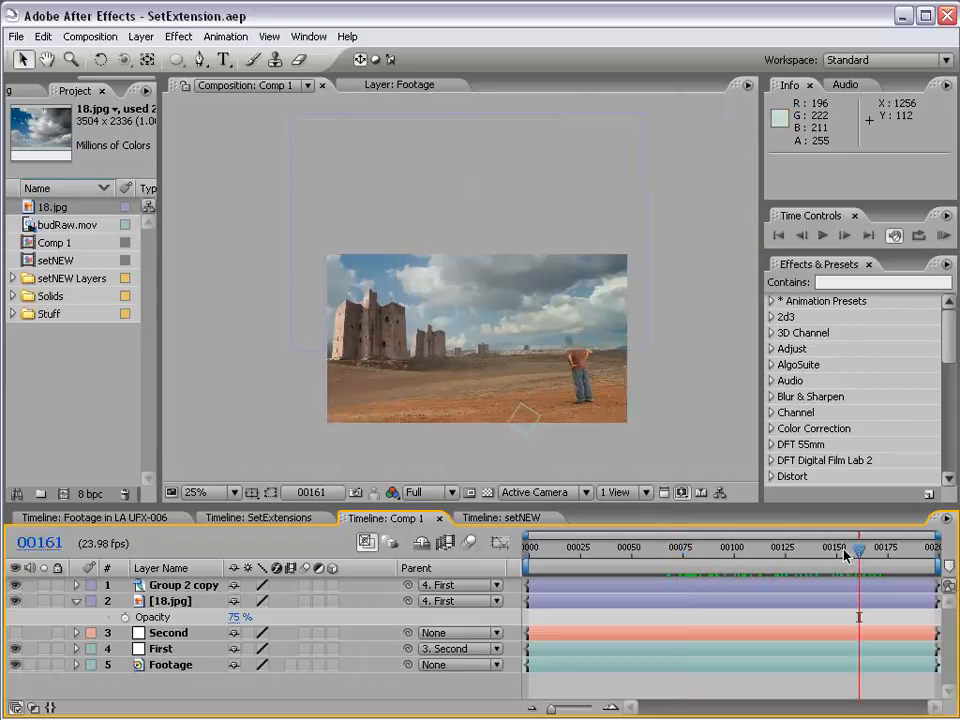
left_click_drag(845, 552, 691, 556)
left_click(676, 556)
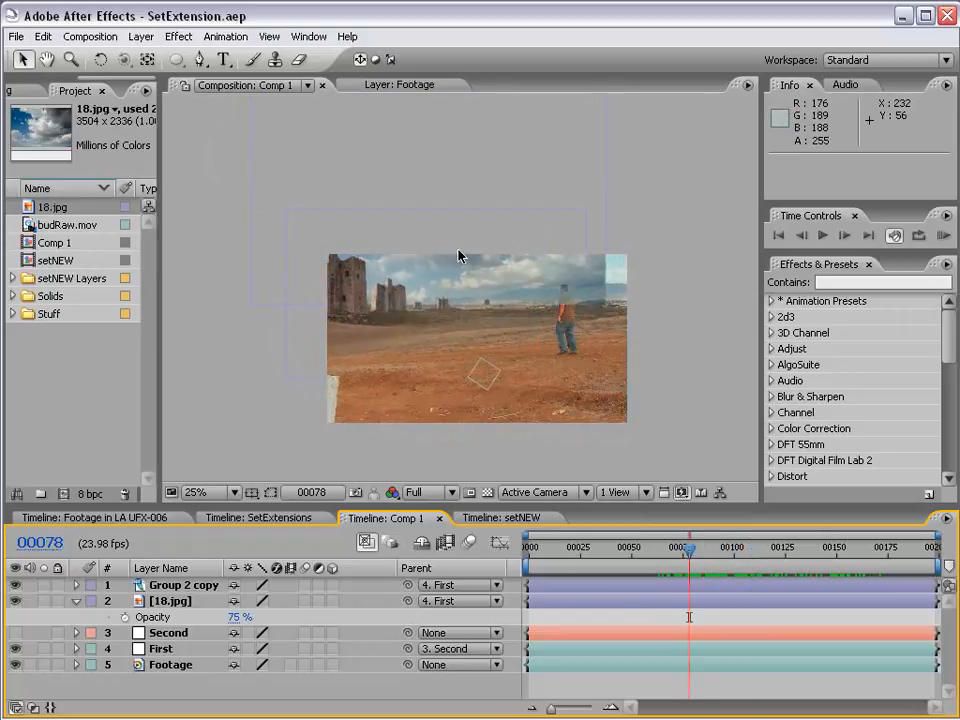
left_click(203, 600)
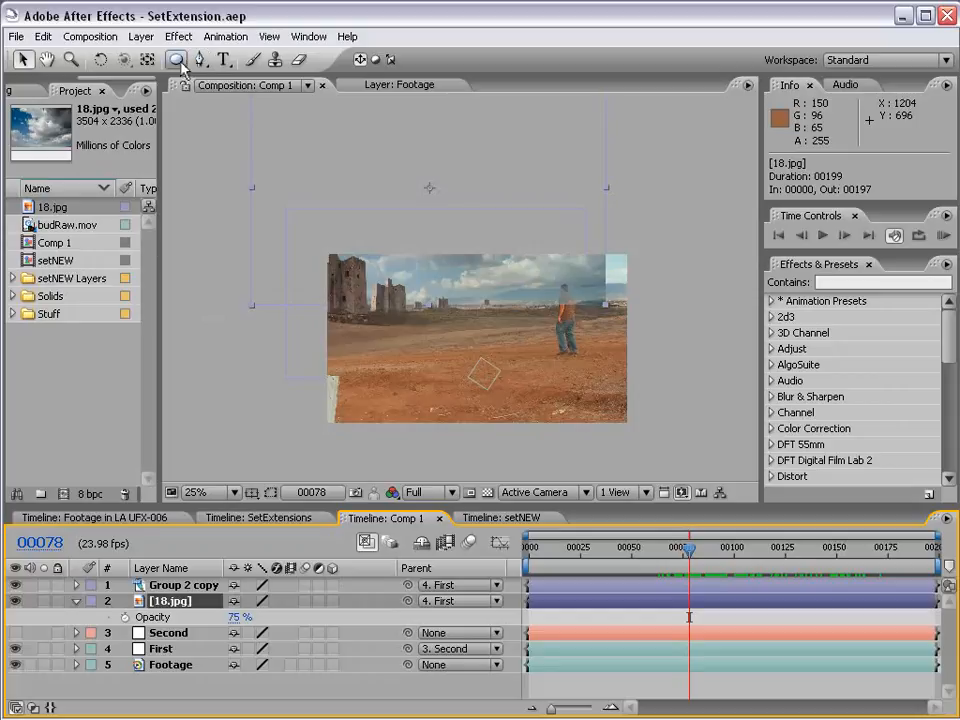
left_click_drag(176, 60, 210, 60)
left_click_drag(424, 240, 392, 294)
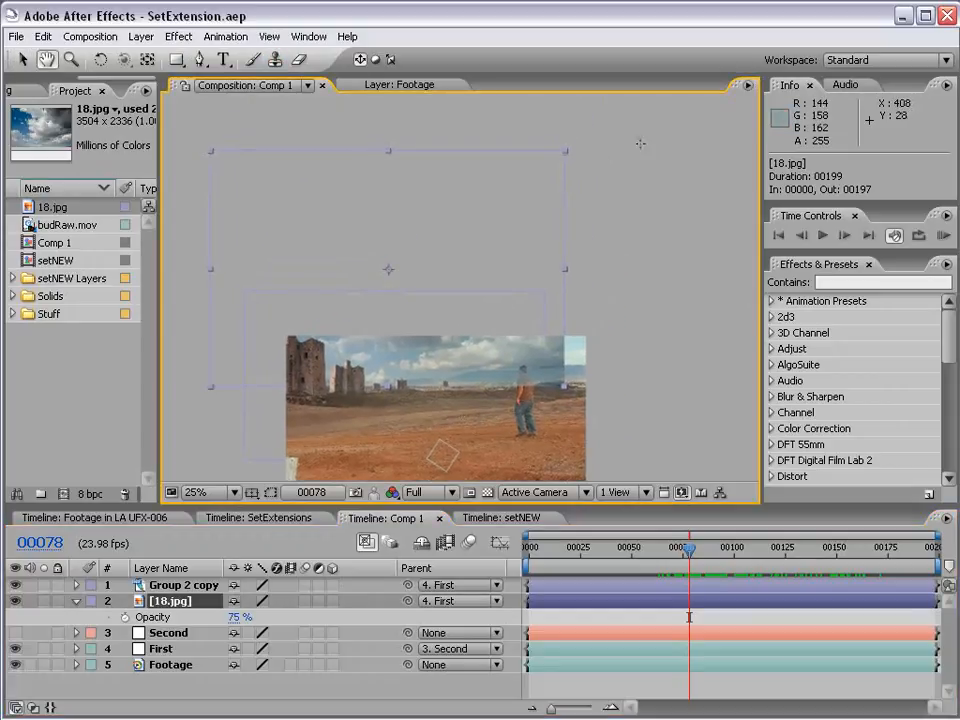
mouse_move(685, 131)
left_mouse_down()
mouse_move(654, 208)
mouse_move(573, 337)
left_mouse_up()
mouse_move(510, 432)
left_mouse_down()
mouse_move(542, 435)
mouse_move(521, 422)
mouse_move(498, 431)
left_mouse_up()
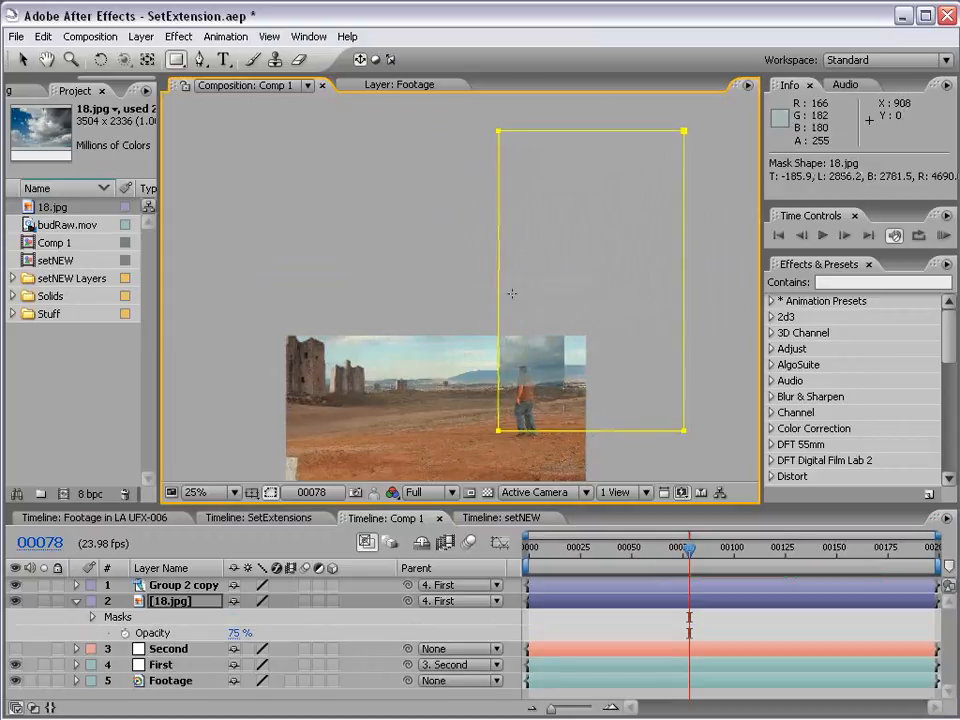
Set the mode of Mask 1 on the 18.jpg cloud layer to Subtract
left_click(172, 603)
key("m")
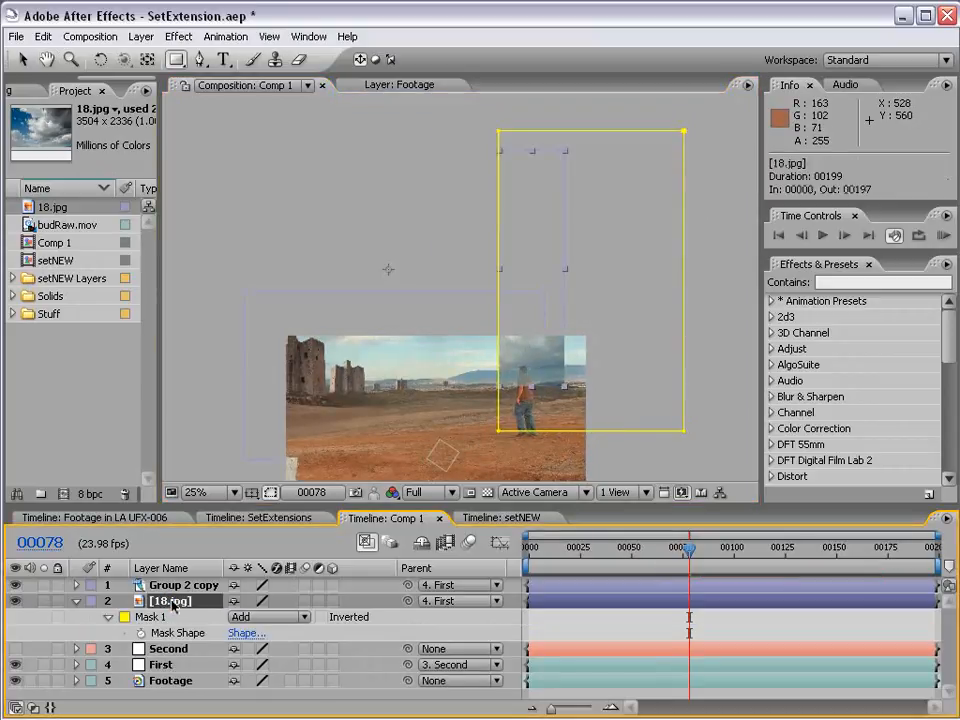
left_click(243, 618)
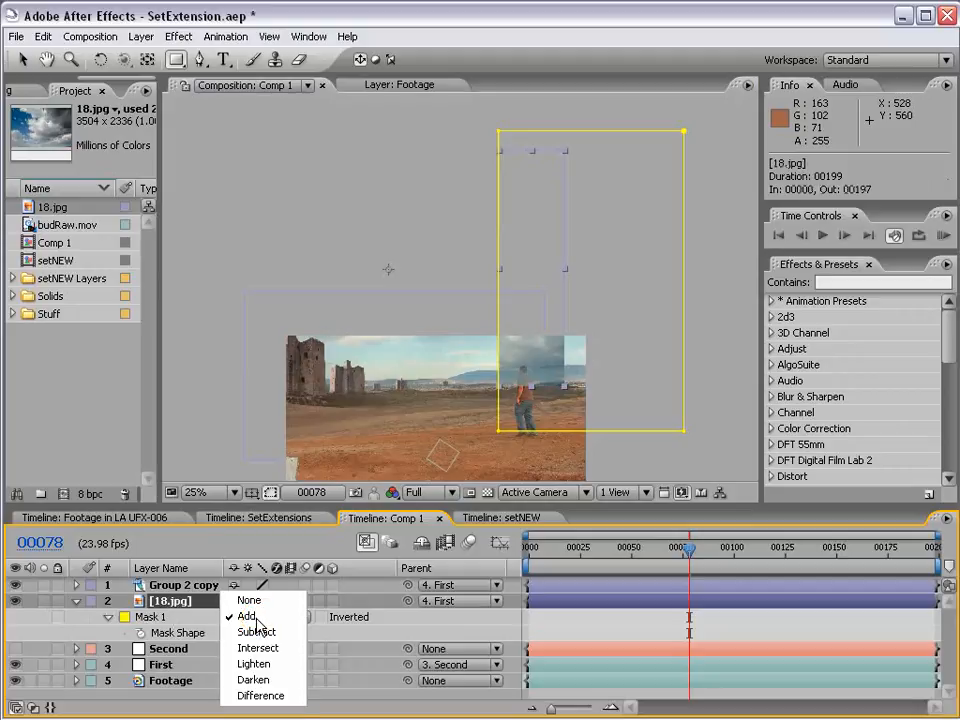
left_click(276, 634)
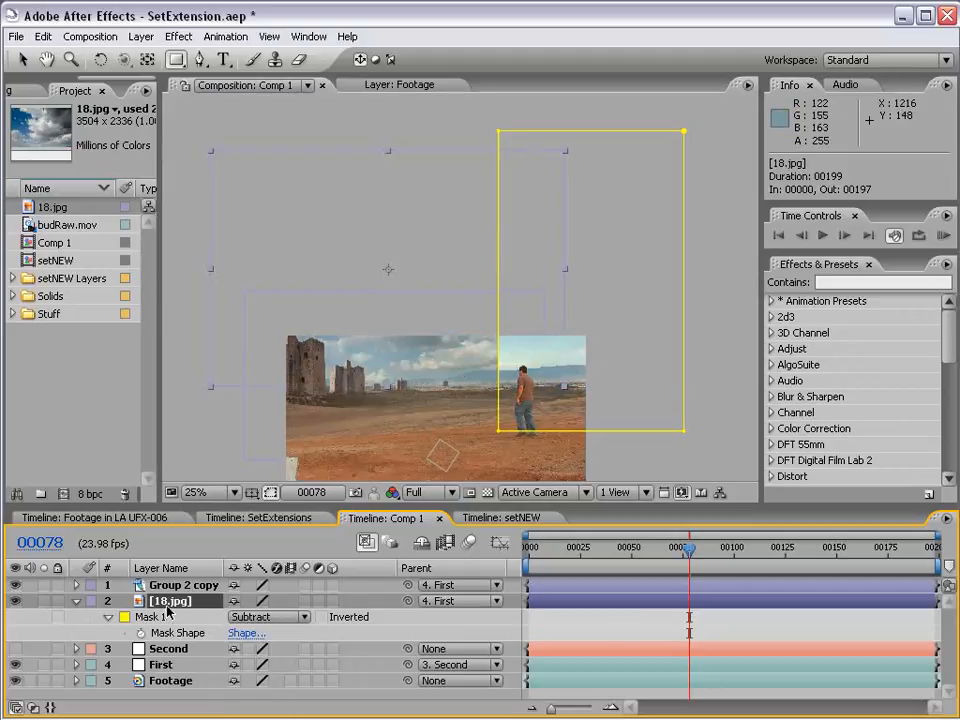
Reveal all properties of Mask 1 on the cloud layer and set its feather to 780 pixels
key("m")
key("m")
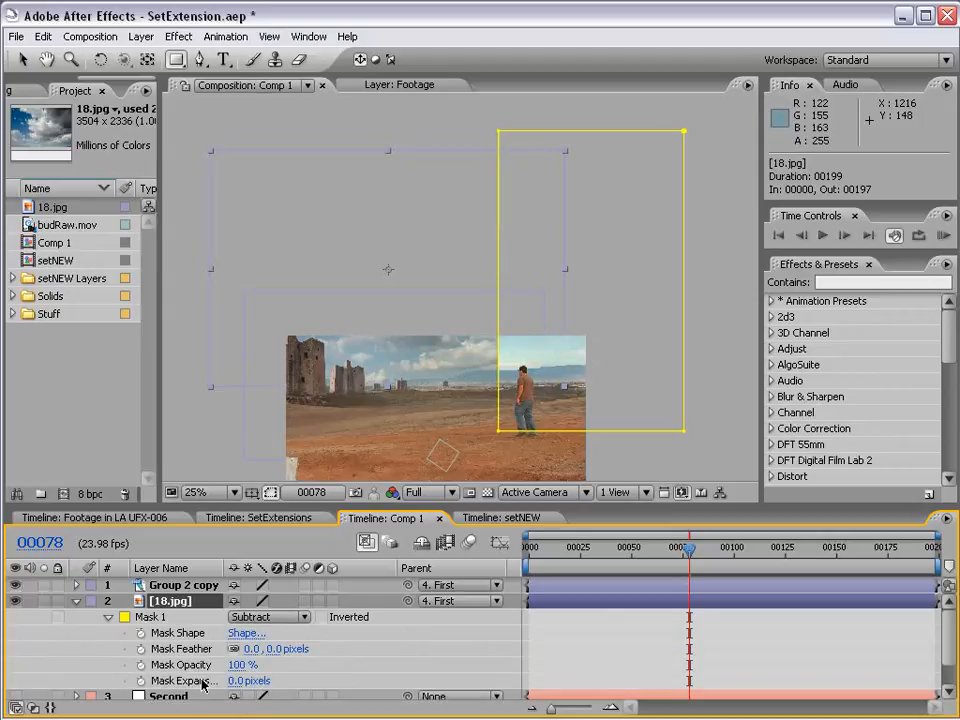
left_click_drag(225, 567, 245, 567)
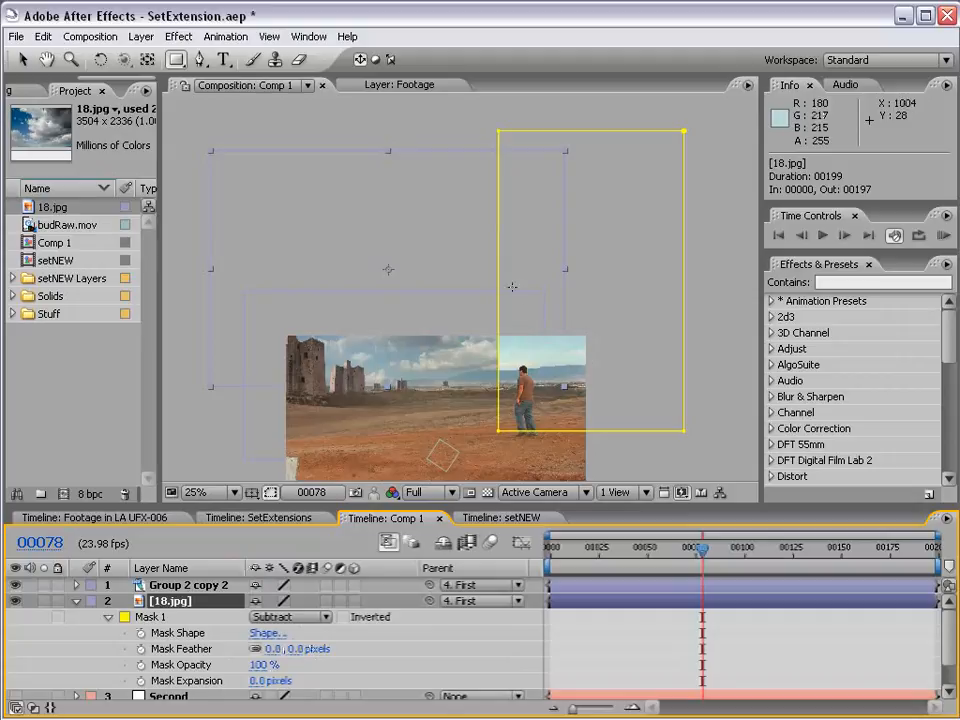
left_click_drag(300, 649, 506, 649)
left_click_drag(398, 415, 441, 303)
scroll(441, 313, "up", 1)
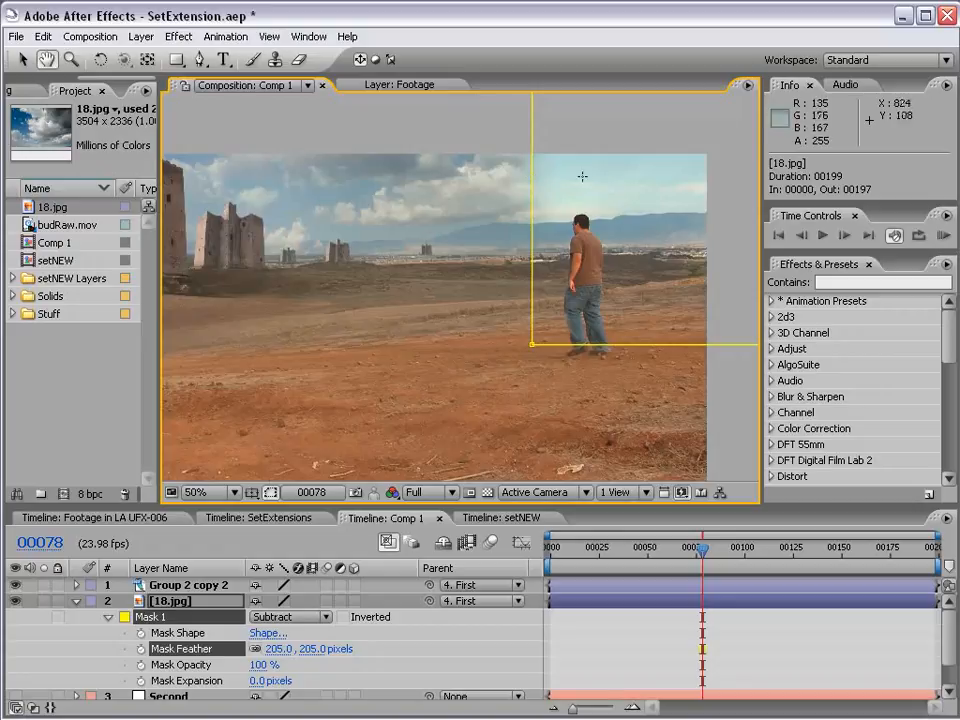
left_click_drag(306, 652, 658, 652)
left_click_drag(767, 652, 807, 652)
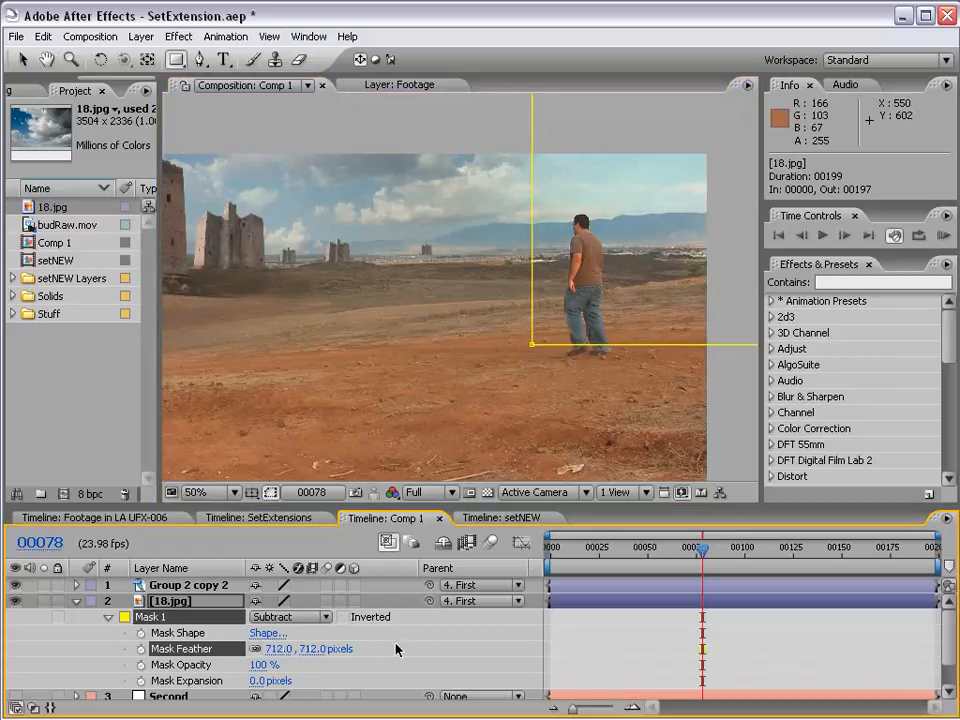
left_click_drag(313, 652, 446, 653)
left_click(583, 626)
scroll(459, 283, "down", 1)
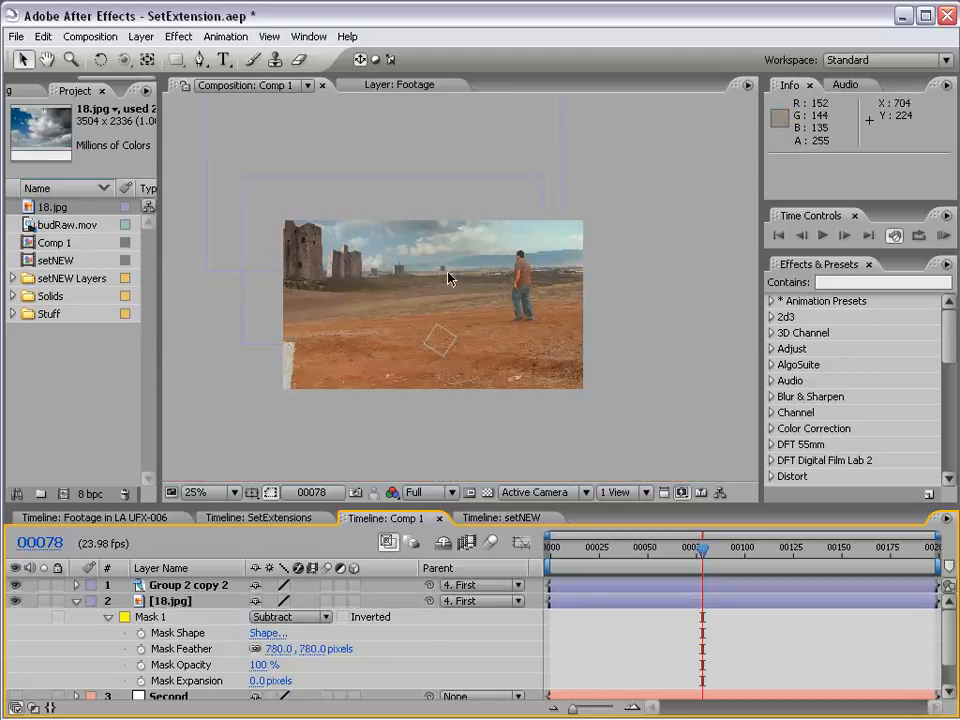
Draw a second rectangular mask about 6220 by 1322 px on the 18.jpg layer, spanning the full width across the horizon
key("space")
left_click_drag(361, 219, 424, 252)
mouse_move(703, 549)
left_mouse_down()
mouse_move(862, 549)
mouse_move(703, 549)
left_mouse_up()
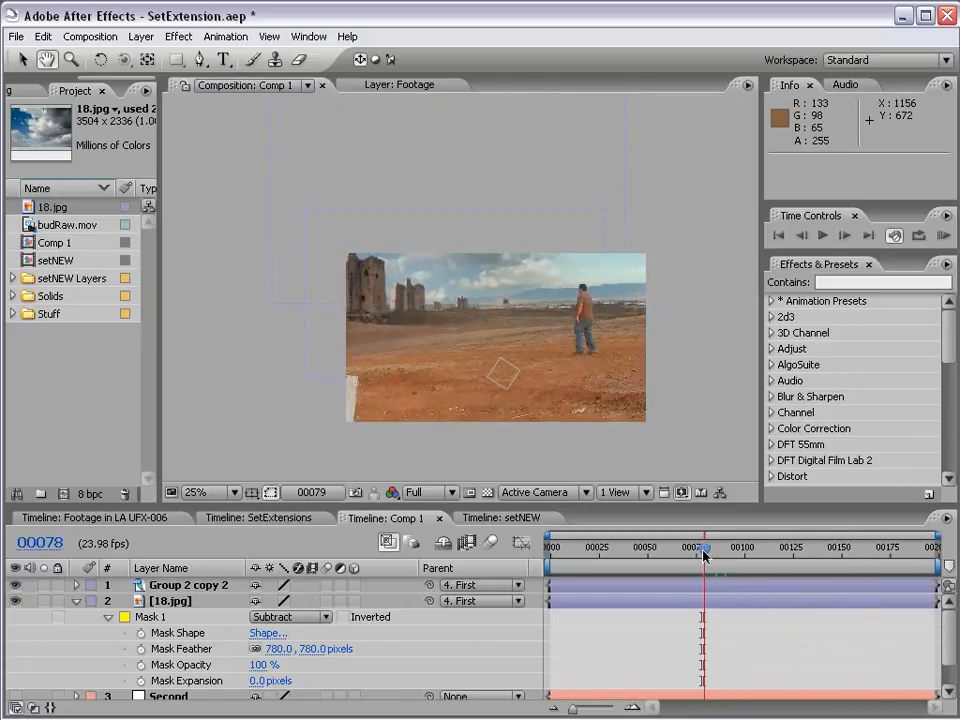
left_click(556, 603)
left_click(178, 62)
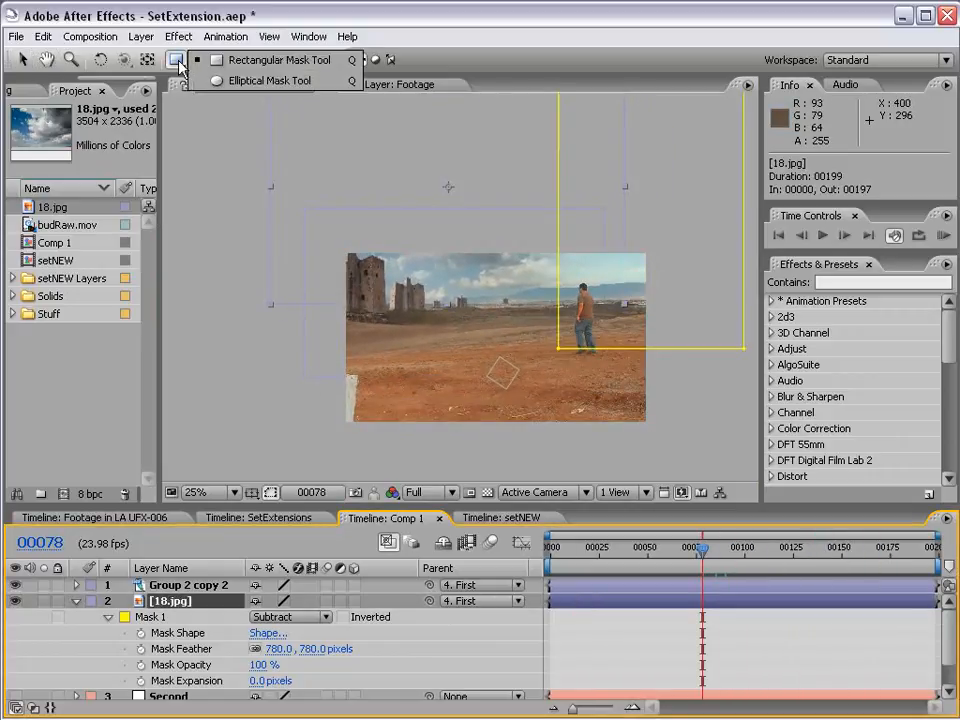
left_click(241, 62)
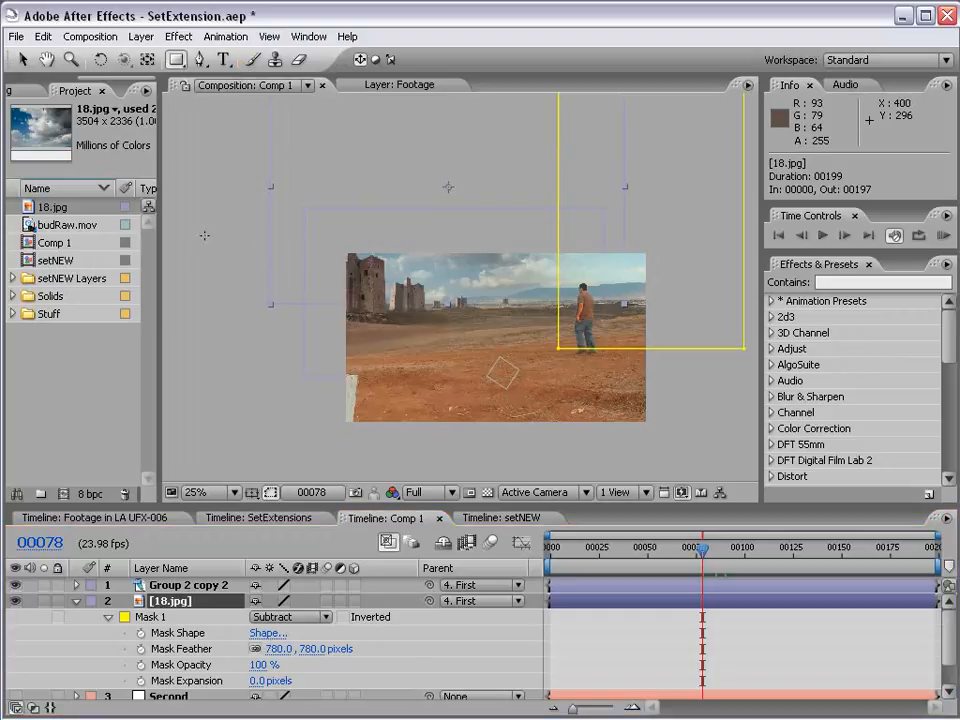
left_click_drag(175, 277, 799, 411)
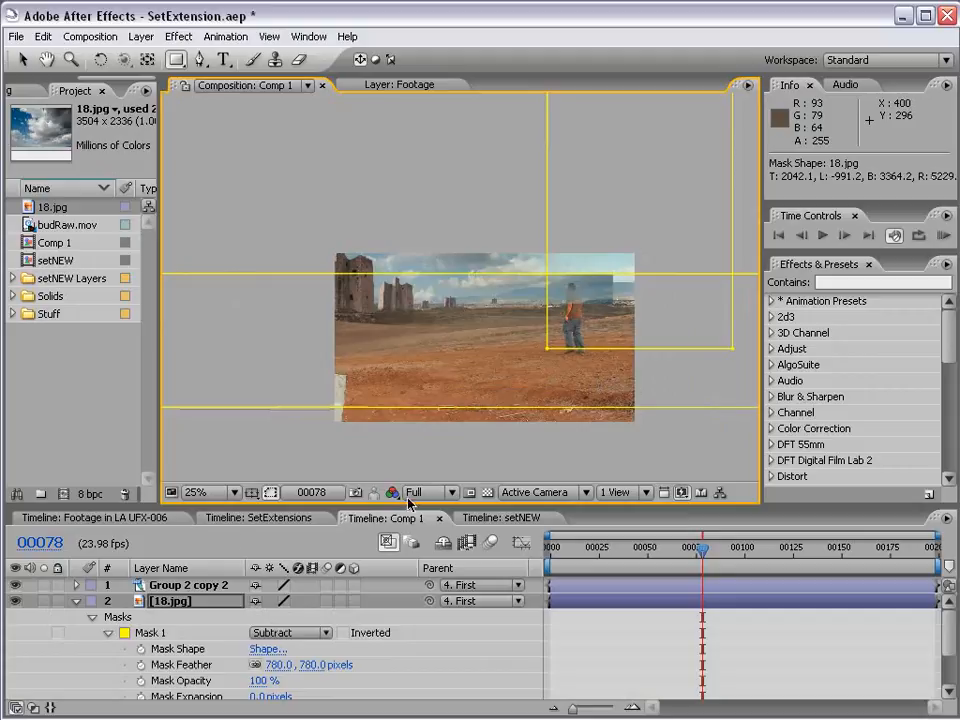
Set Mask 2 on the cloud layer to Subtract and give it a 500-pixel feather
key("m")
key("m")
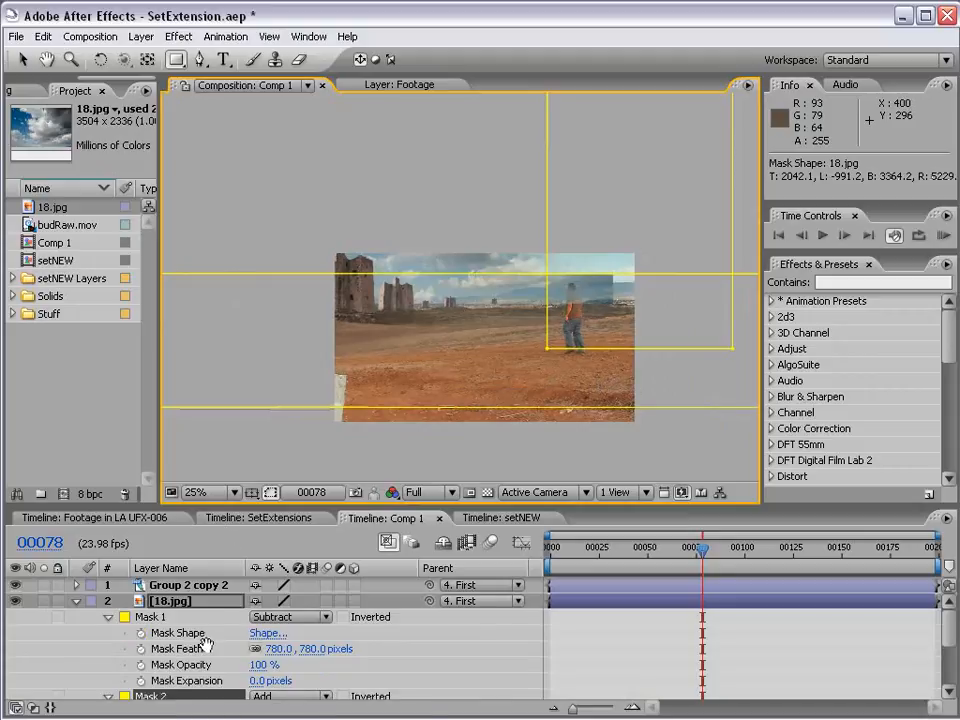
left_click_drag(202, 656, 201, 650)
scroll(202, 647, "down", 3)
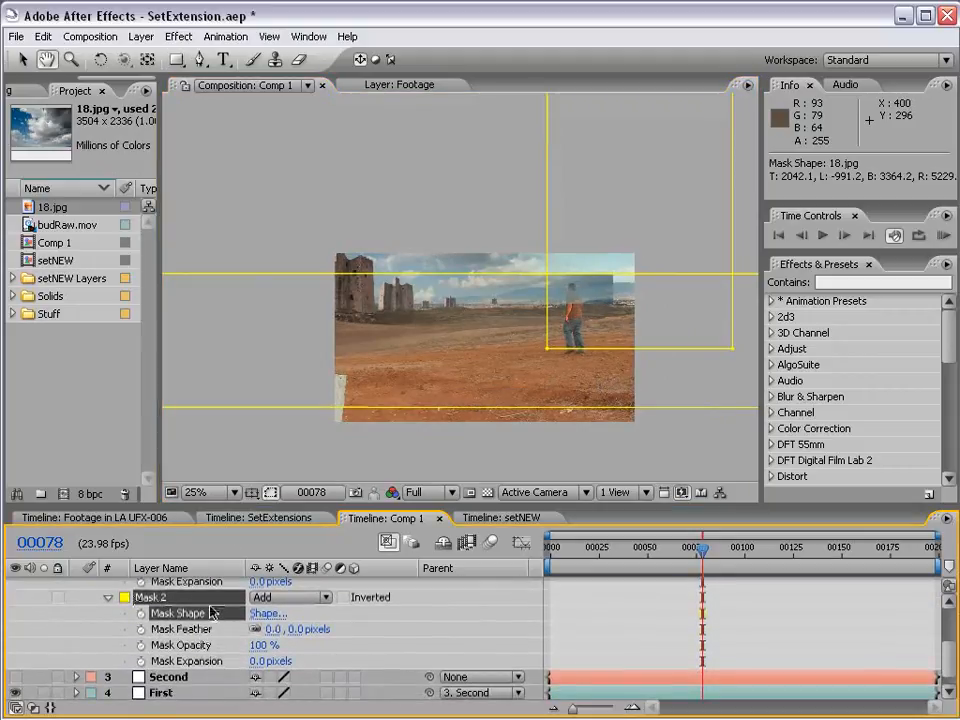
left_click(300, 598)
left_click(303, 613)
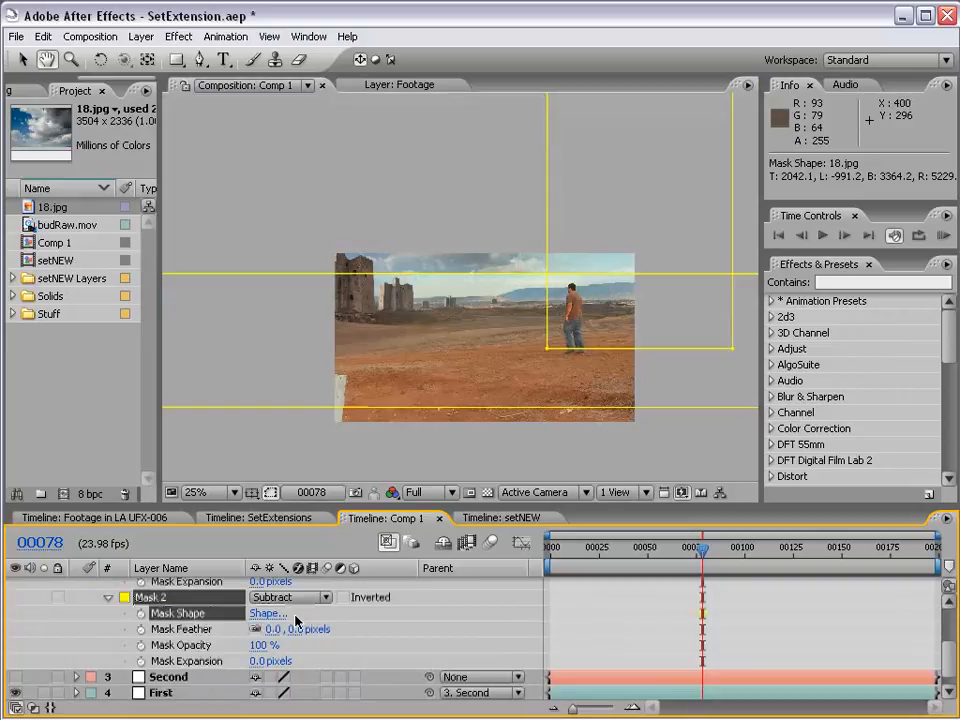
left_click_drag(298, 638, 505, 632)
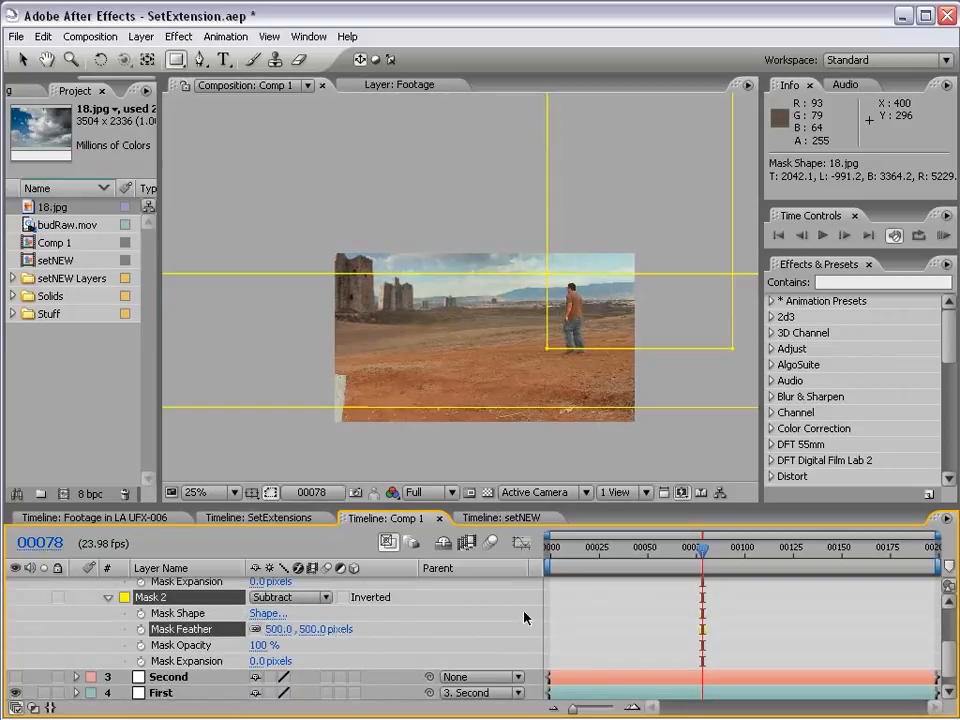
key("v")
left_click(506, 378)
Check the blended sky at frame 197, and save the project with the 18.jpg layer's properties collapsed
left_click_drag(703, 566, 934, 566)
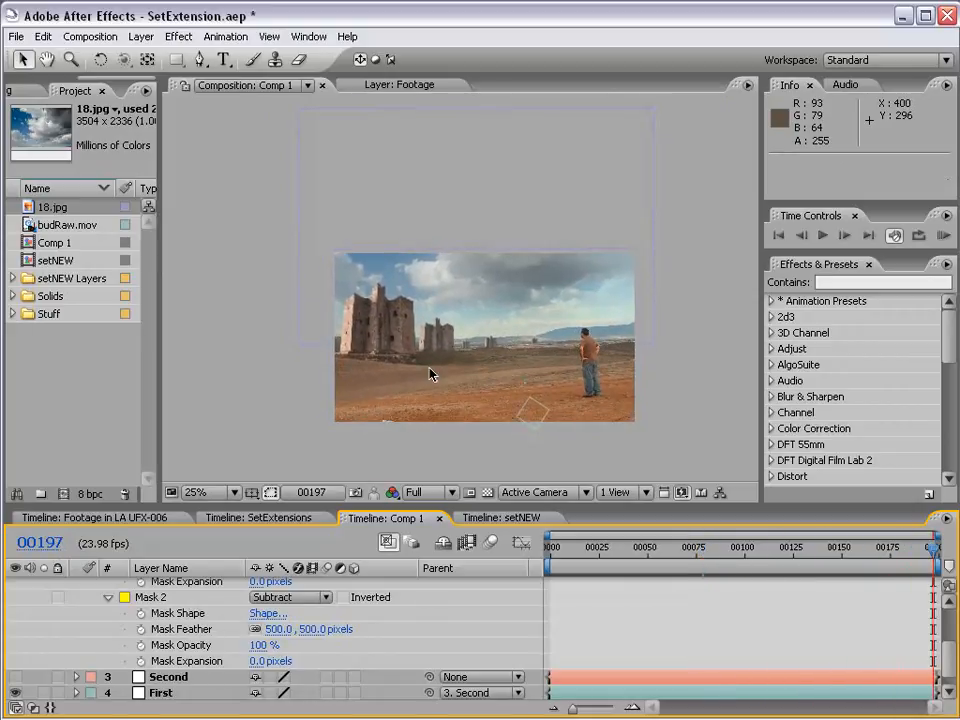
scroll(430, 376, "up", 1)
left_click_drag(444, 379, 392, 279)
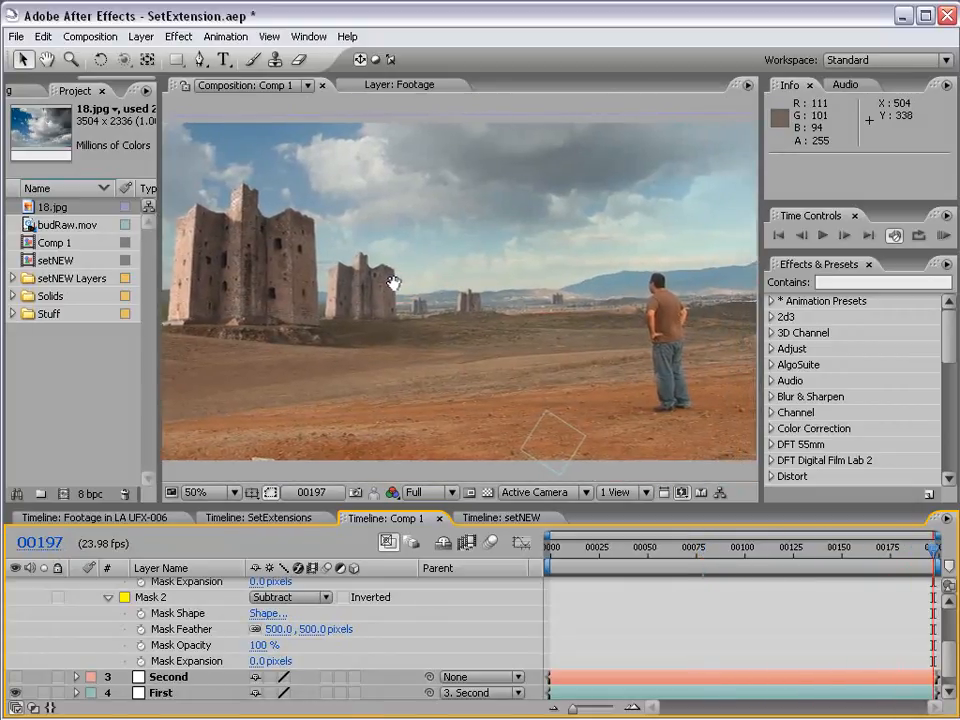
scroll(90, 607, "up", 3)
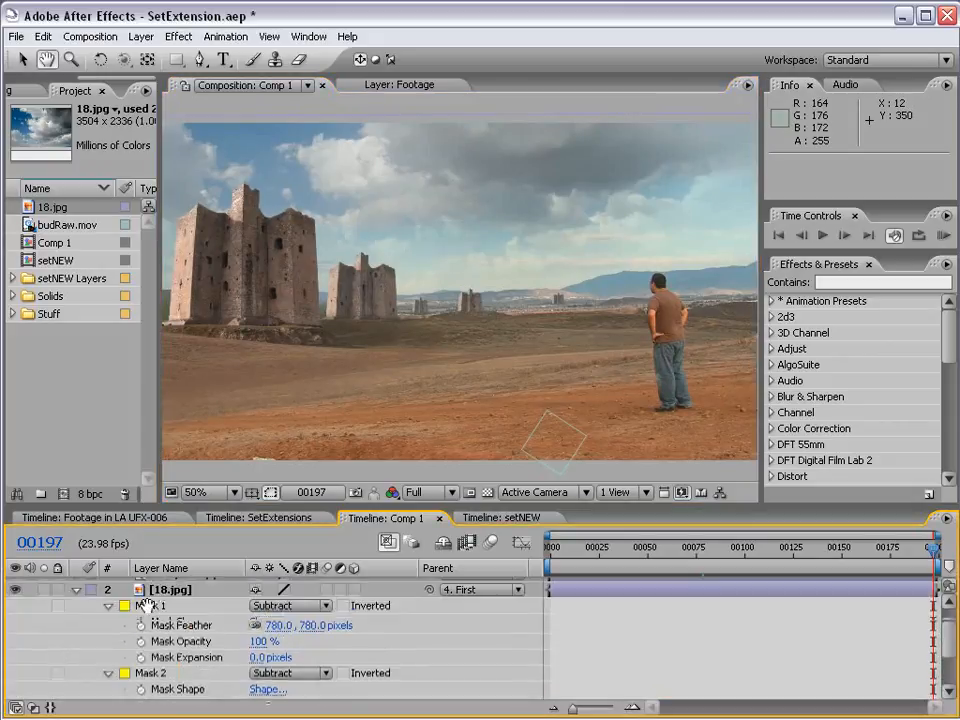
left_click(76, 602)
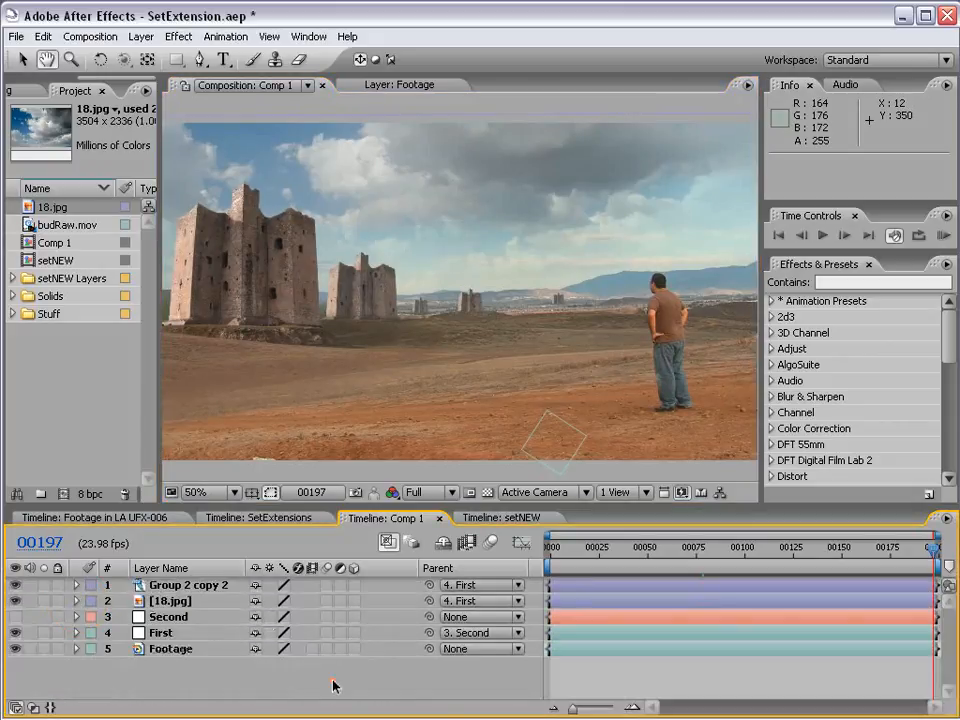
key("v")
key("ctrl+s")
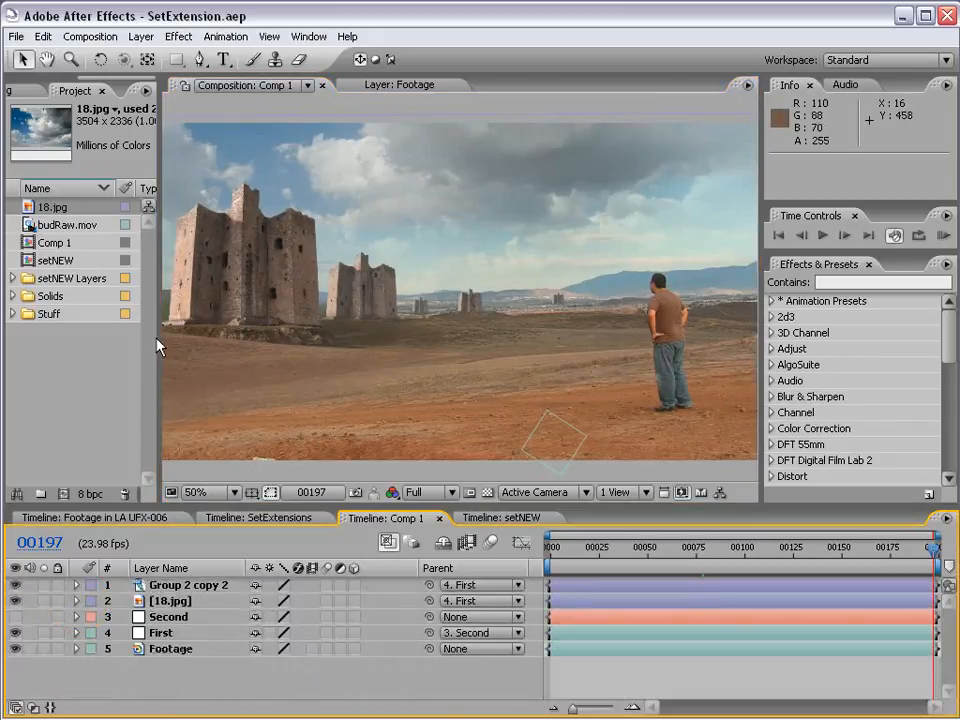
Narrow the Project panel to give the composition view more room, and start the work area at about frame 50
left_click_drag(157, 337, 114, 337)
left_click(903, 560)
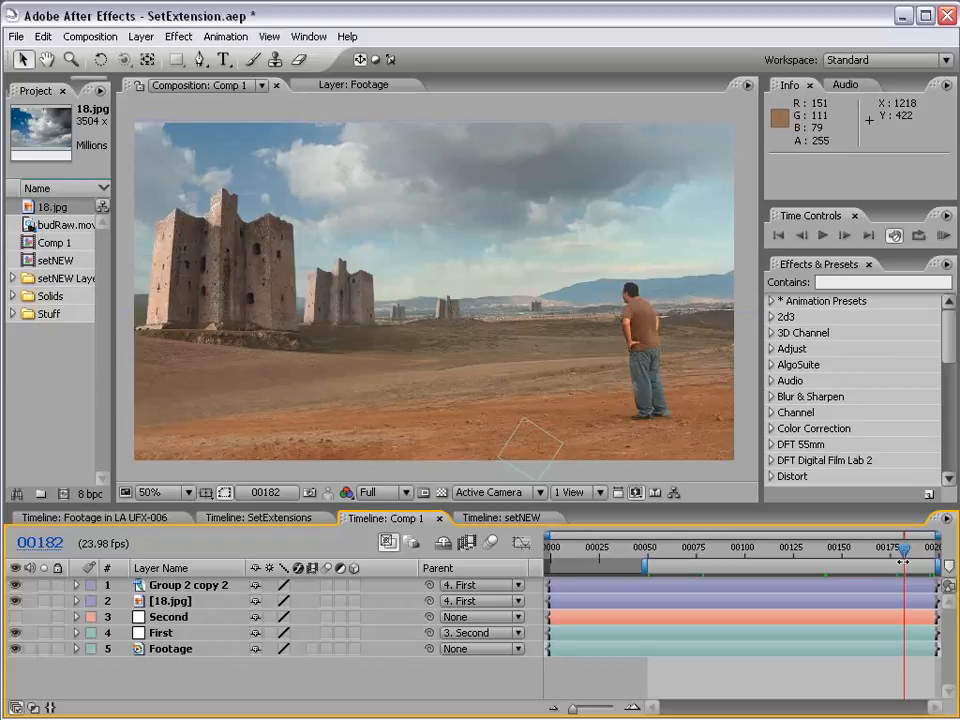
left_click_drag(686, 549, 873, 569)
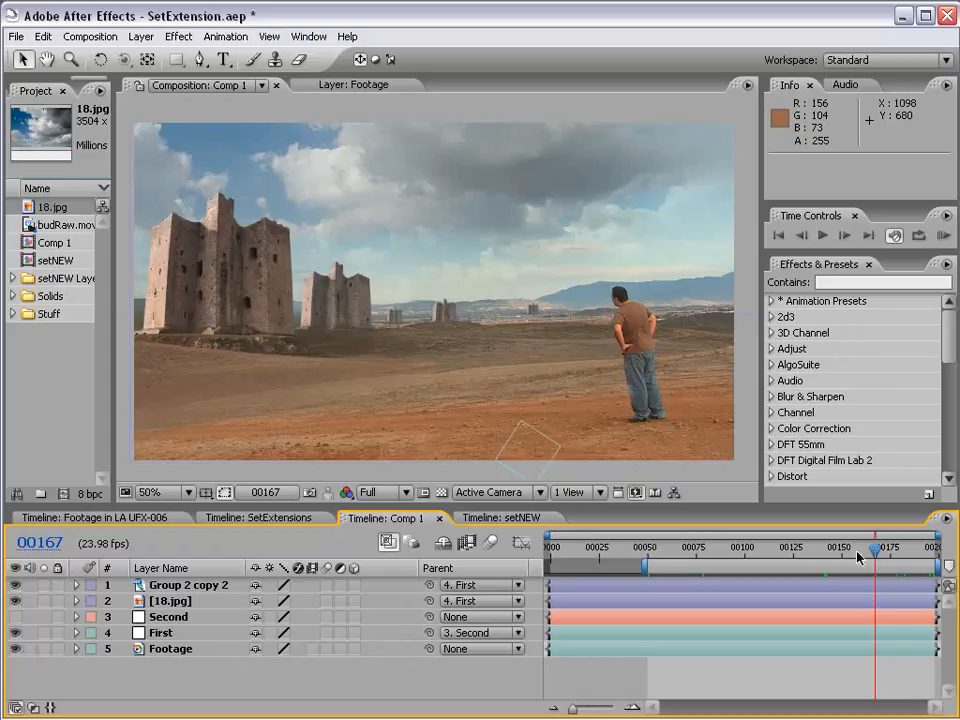
Scrub the composite between about frames 160 and 172 and compare it with the Group 2 copy 2 castle layer hidden and shown
mouse_move(875, 550)
left_mouse_down()
mouse_move(925, 558)
mouse_move(882, 563)
left_mouse_up()
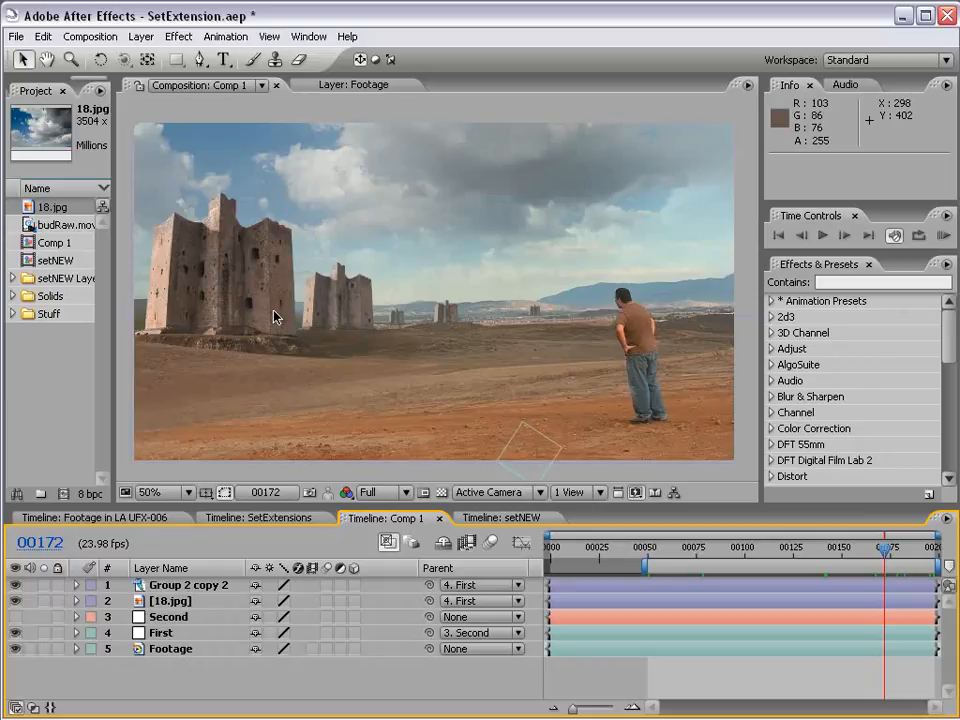
mouse_move(885, 555)
left_mouse_down()
mouse_move(793, 560)
mouse_move(869, 558)
left_mouse_up()
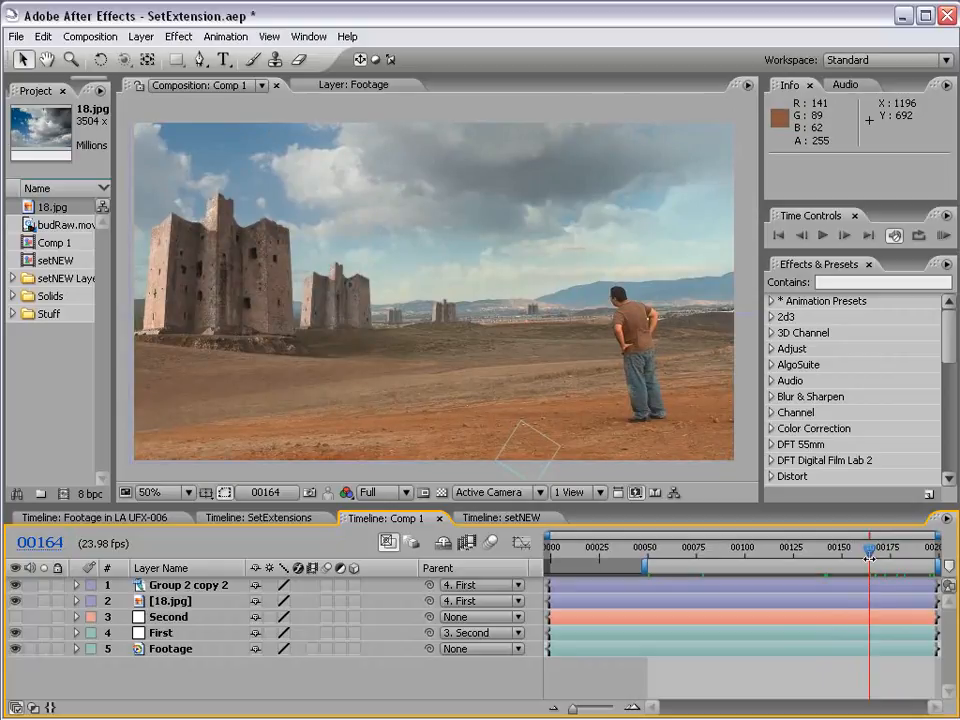
left_click_drag(869, 556, 862, 560)
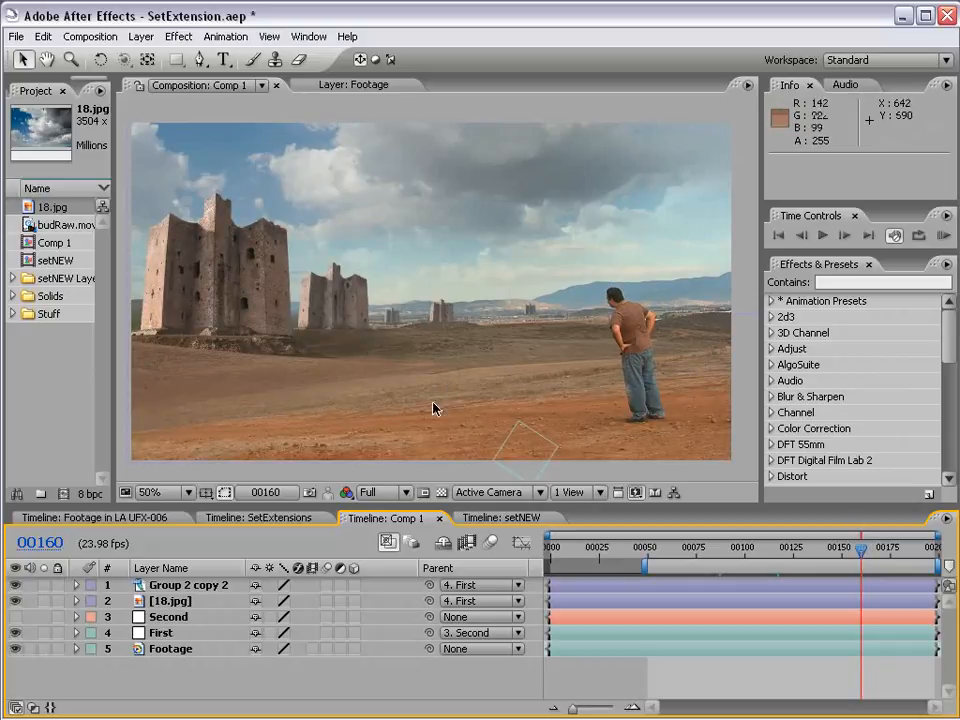
left_click(15, 584)
left_click(15, 584)
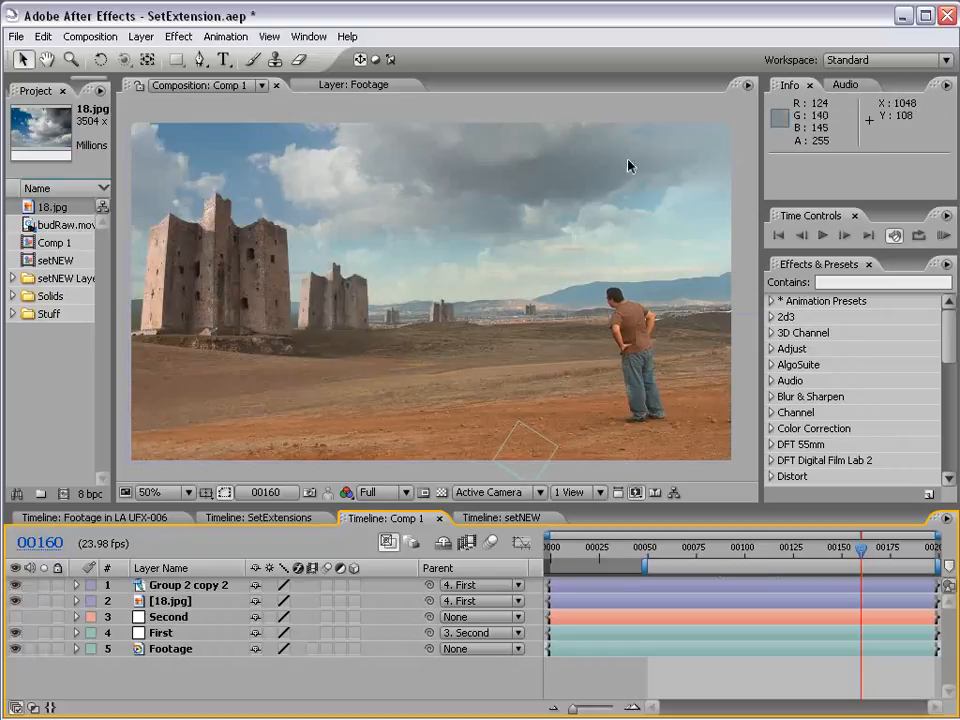
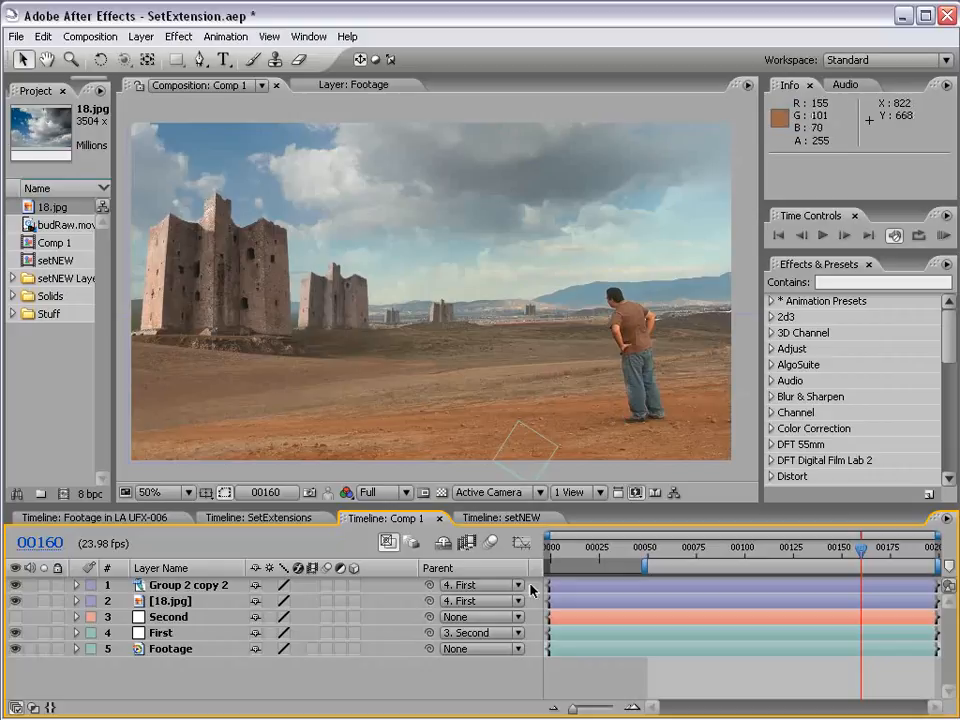
Add a new adjustment layer on top of the composition and apply the Curves effect to it
left_click(141, 36)
mouse_move(165, 57)
left_click(455, 138)
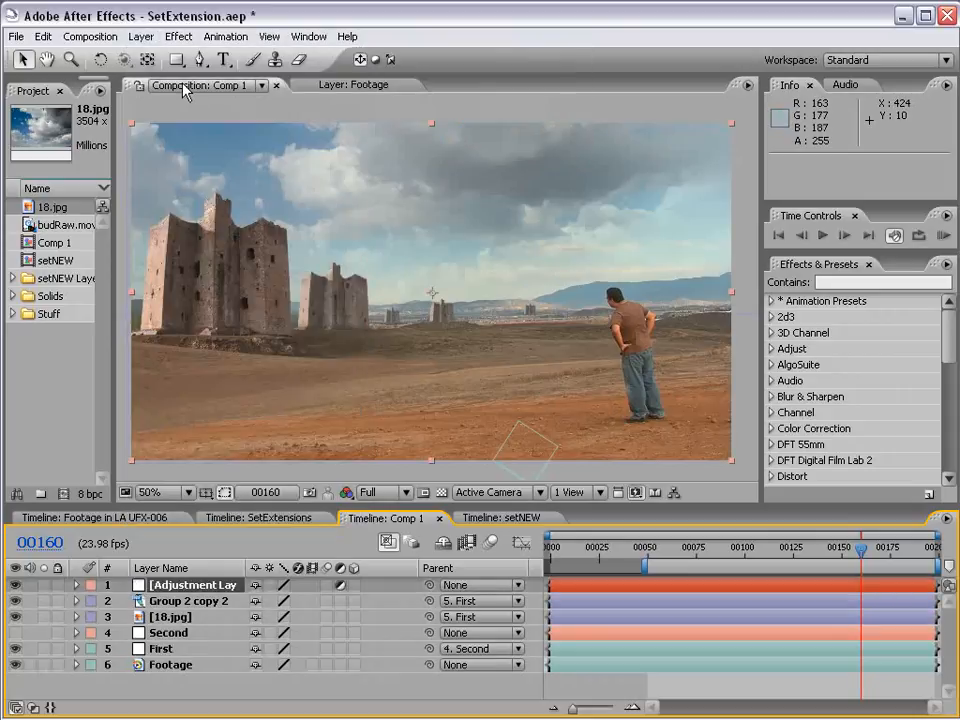
left_click(176, 37)
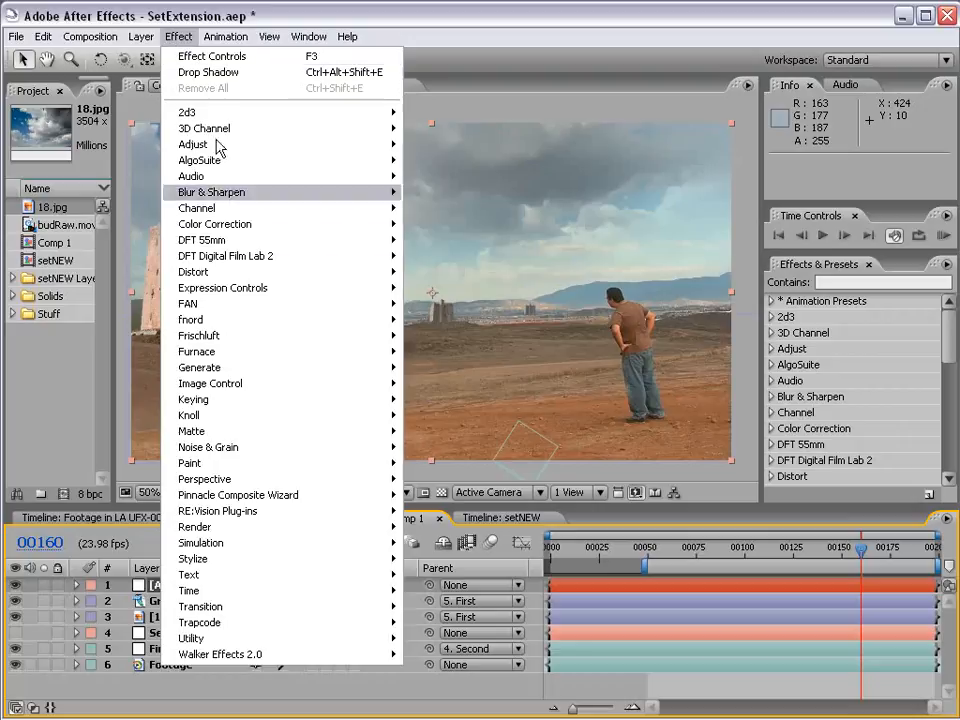
mouse_move(222, 232)
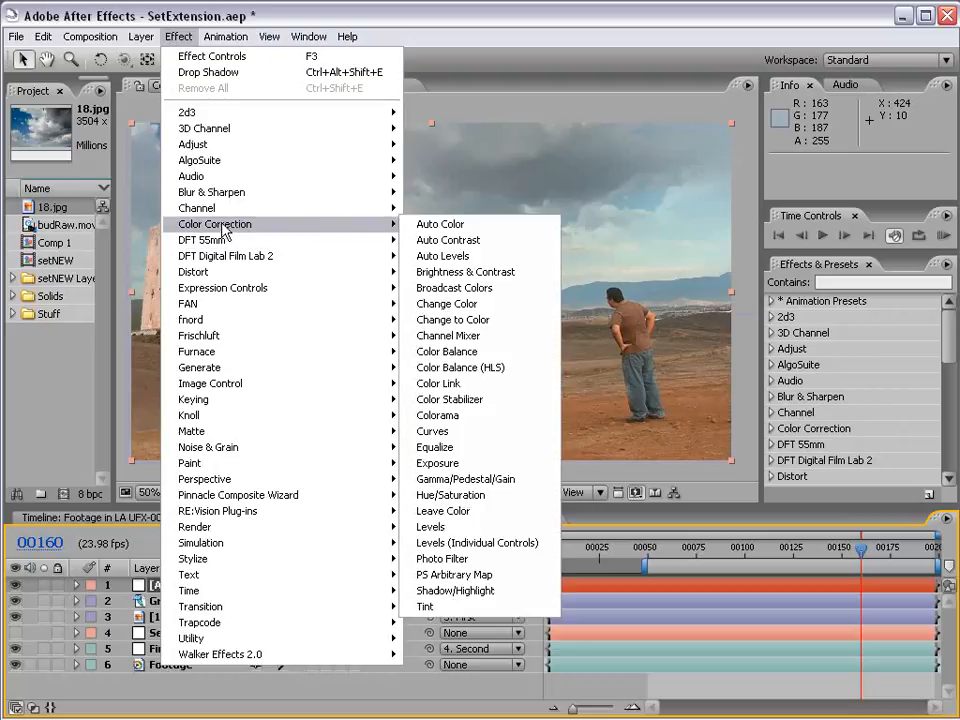
left_click(433, 431)
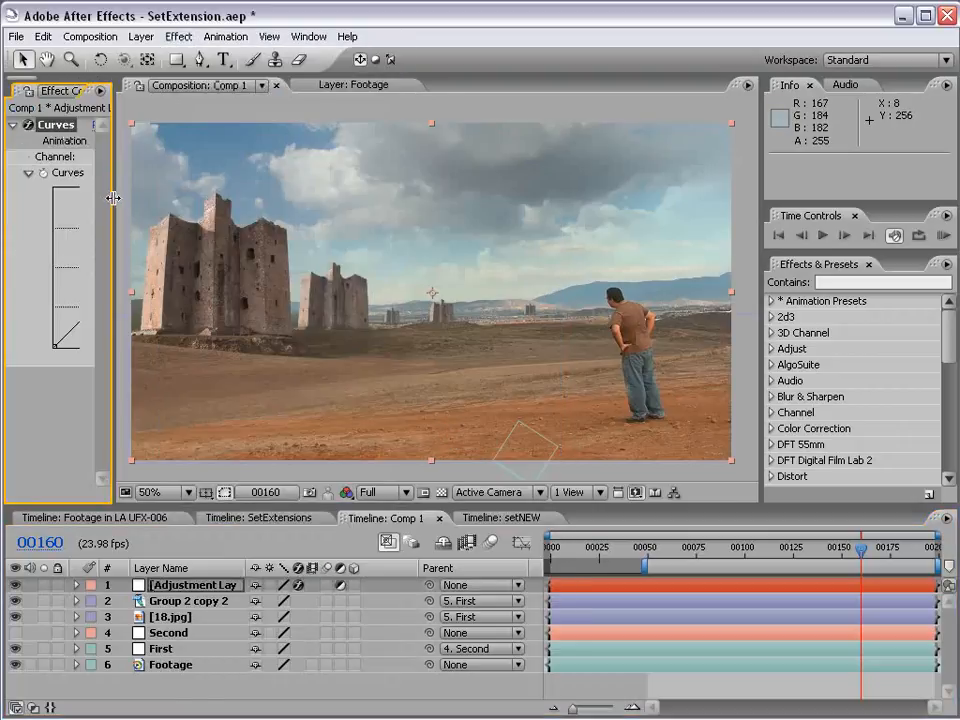
Darken the image by pulling the middle of the adjustment layer's RGB curve down, widening the effect controls while editing
left_click_drag(113, 198, 290, 198)
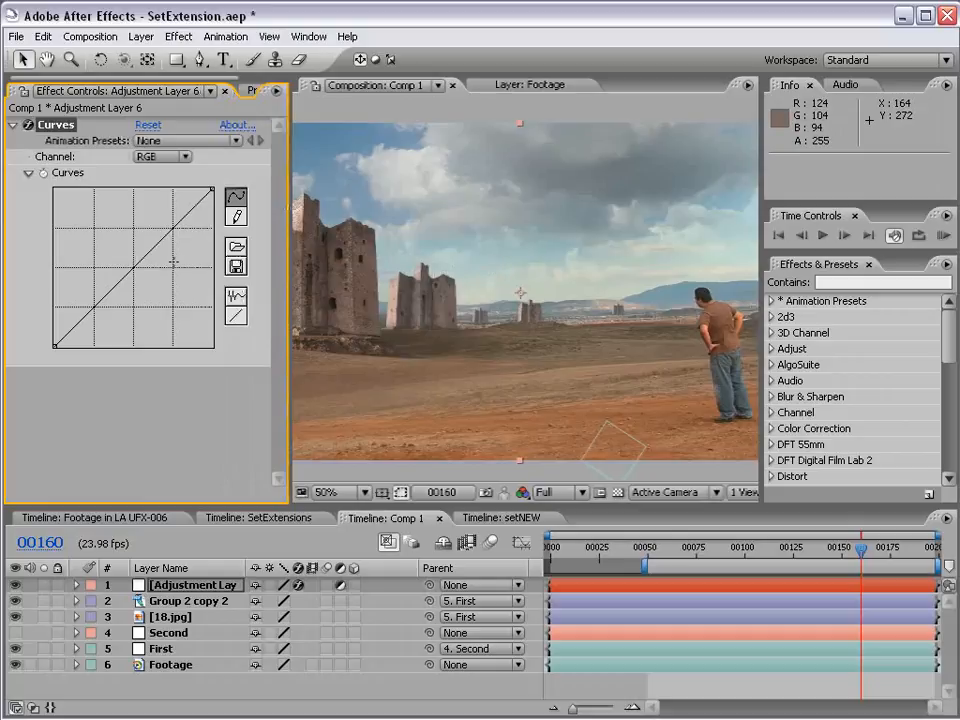
left_click_drag(133, 272, 154, 284)
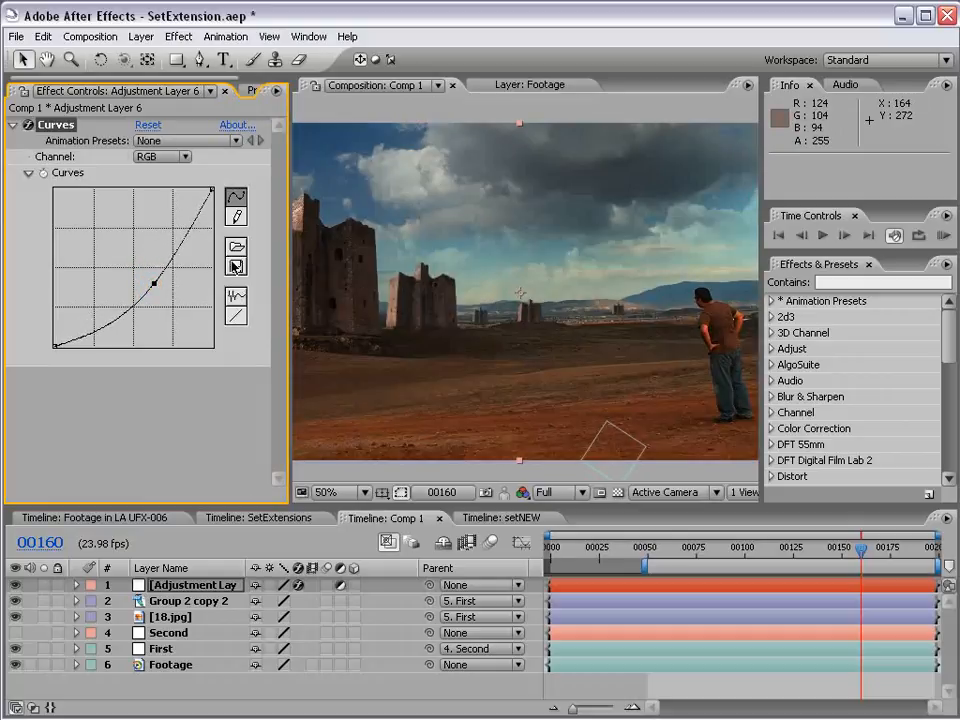
left_click_drag(289, 280, 176, 260)
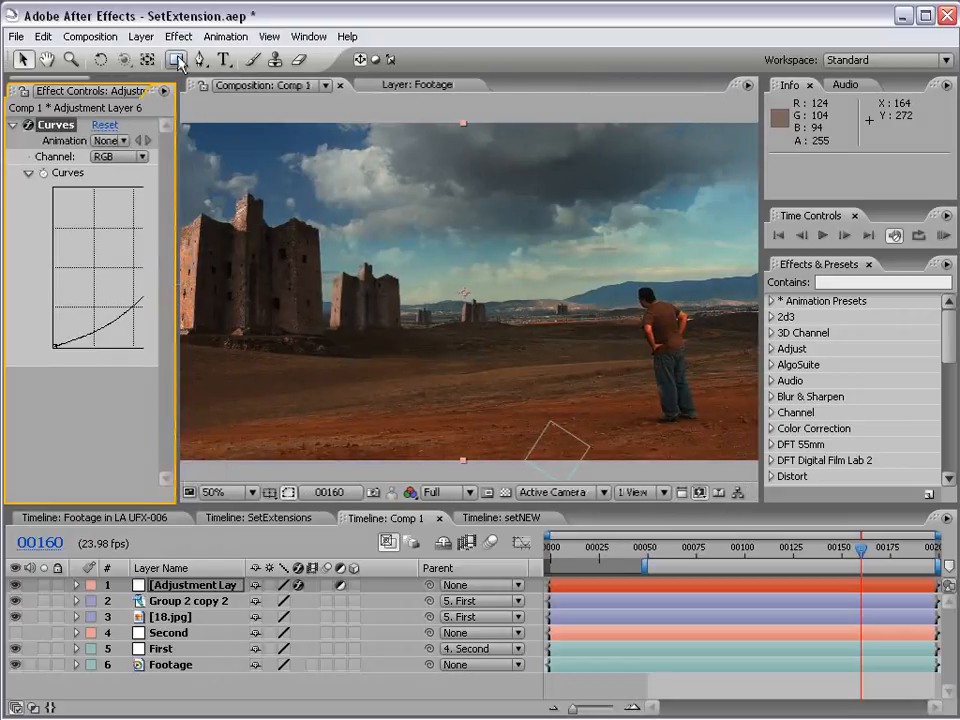
Add an elliptical mask filling the adjustment layer, and set the composition preview resolution to Half
left_click_drag(176, 59, 272, 84)
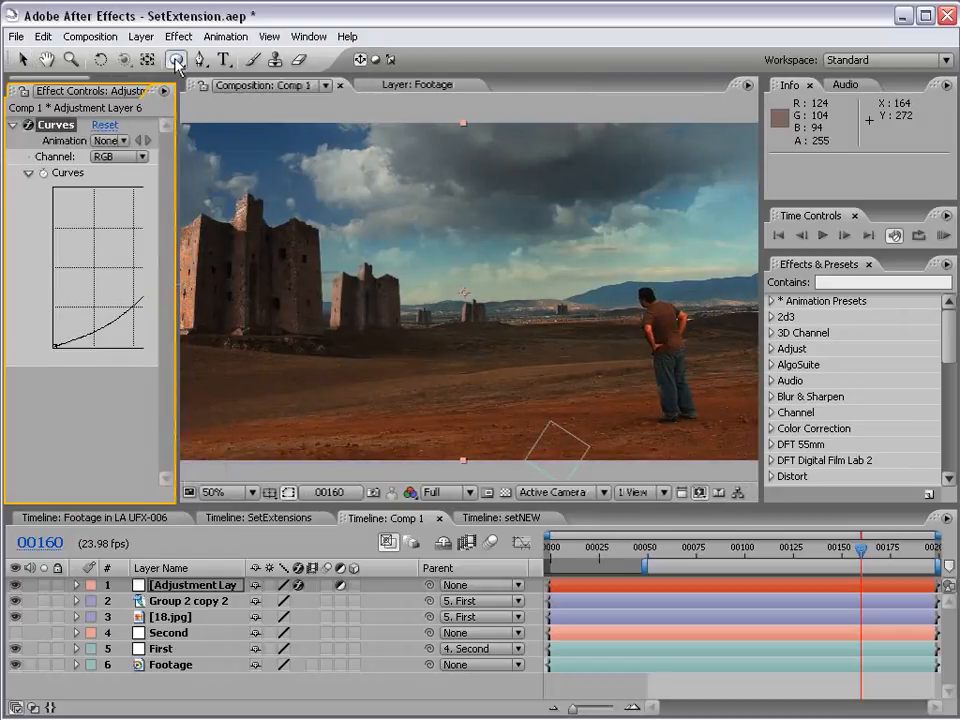
double_click(176, 60)
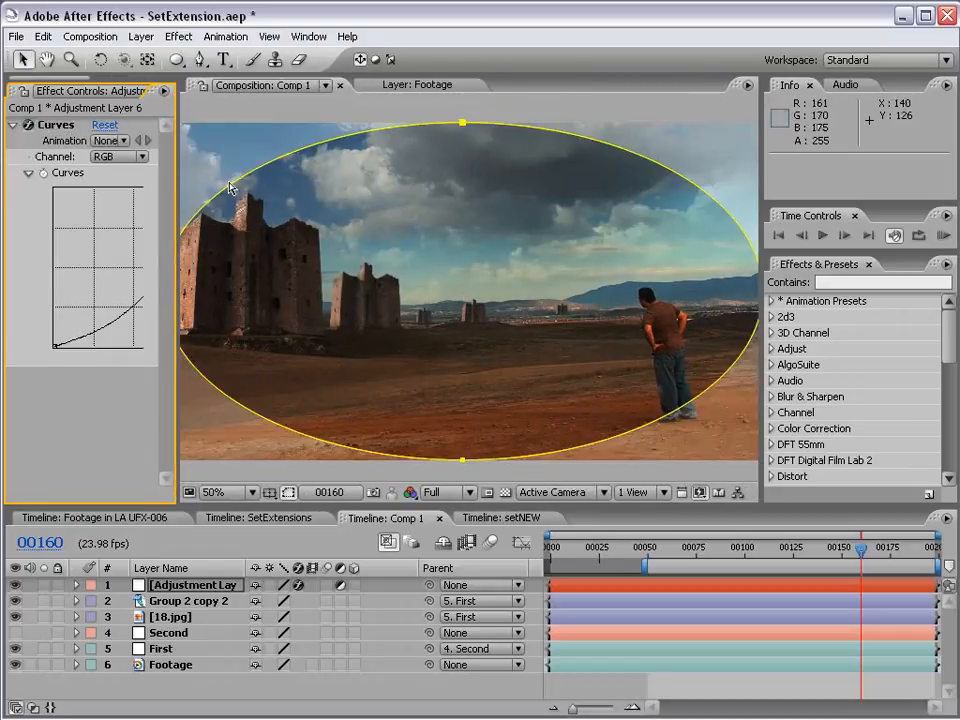
left_click(447, 492)
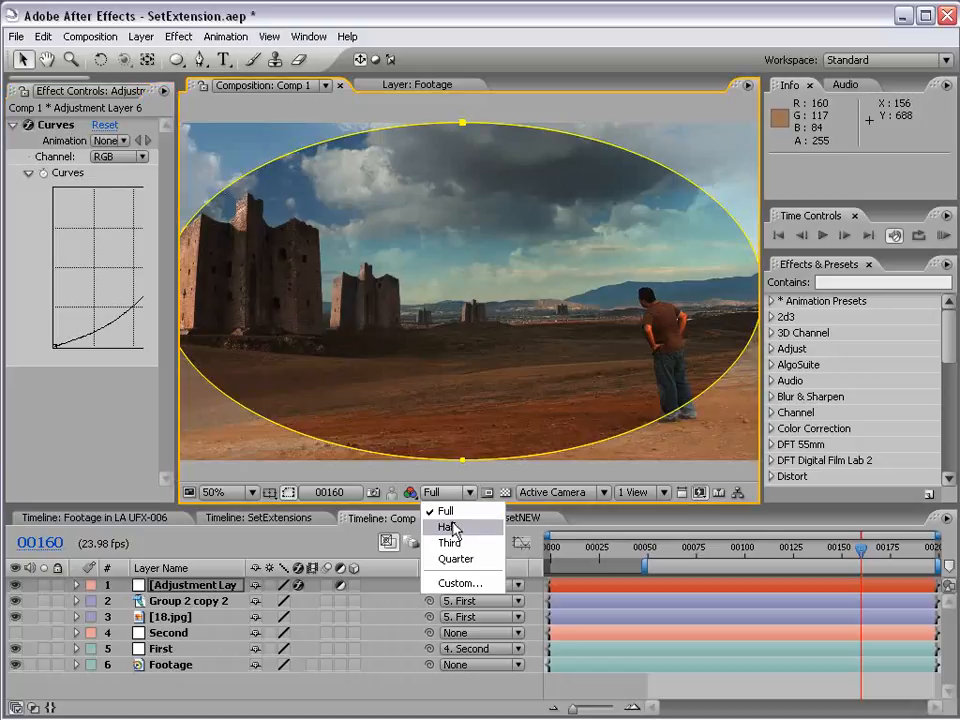
left_click(454, 526)
Set the elliptical mask to Subtract with a 249-pixel feather, check the vignette at 25% zoom, and collapse the layer
left_click(172, 588)
key("m")
key("m")
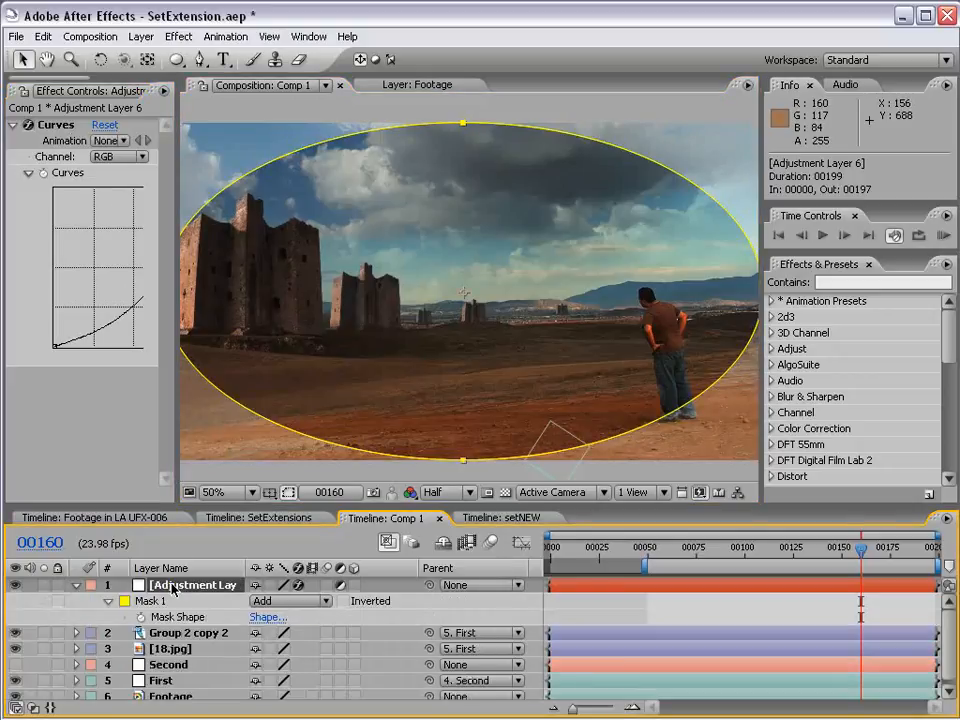
left_click(288, 601)
left_click(285, 616)
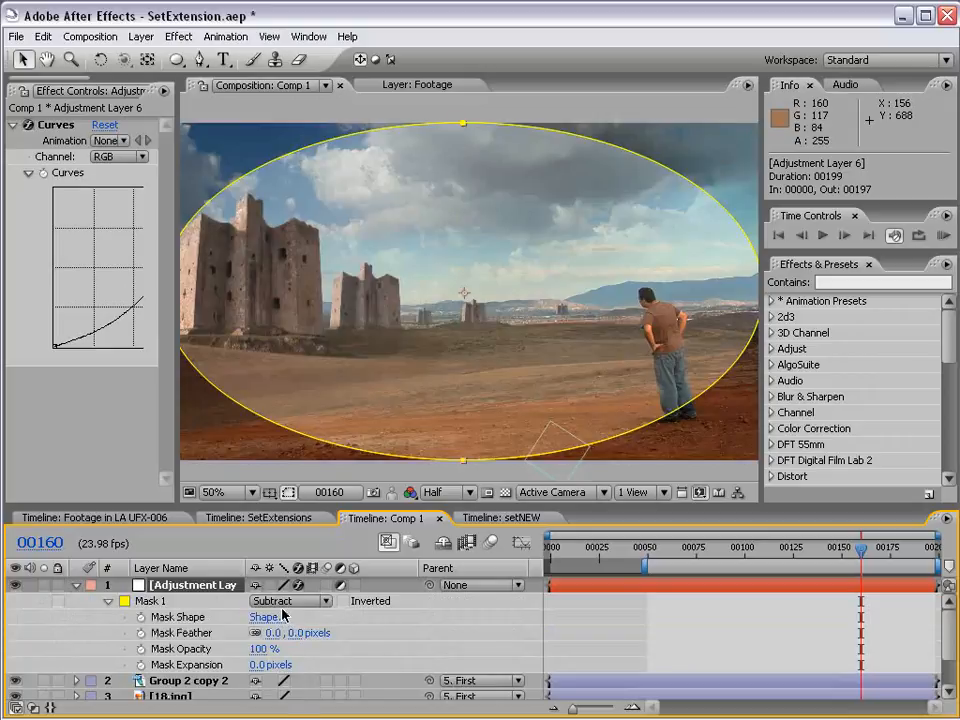
left_click_drag(296, 636, 420, 635)
left_click(686, 638)
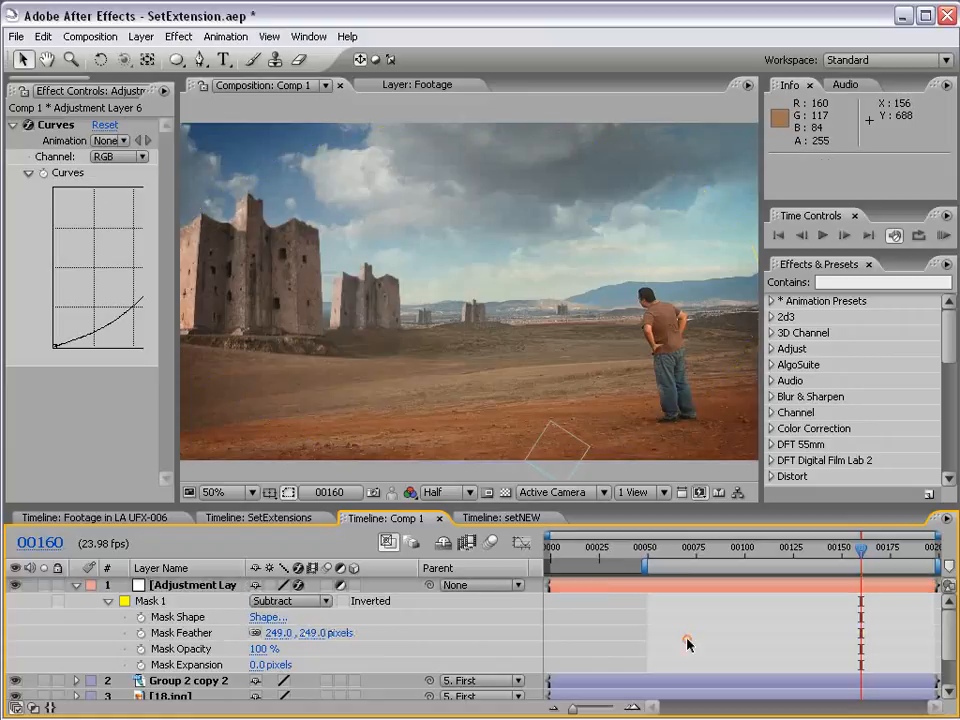
key("comma")
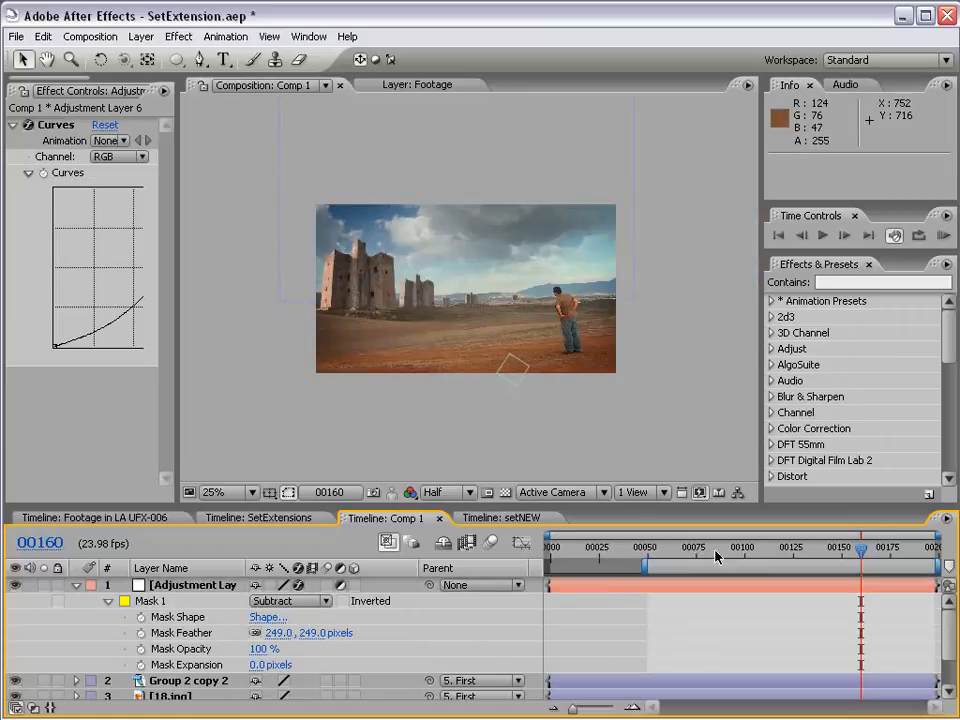
left_click(77, 586)
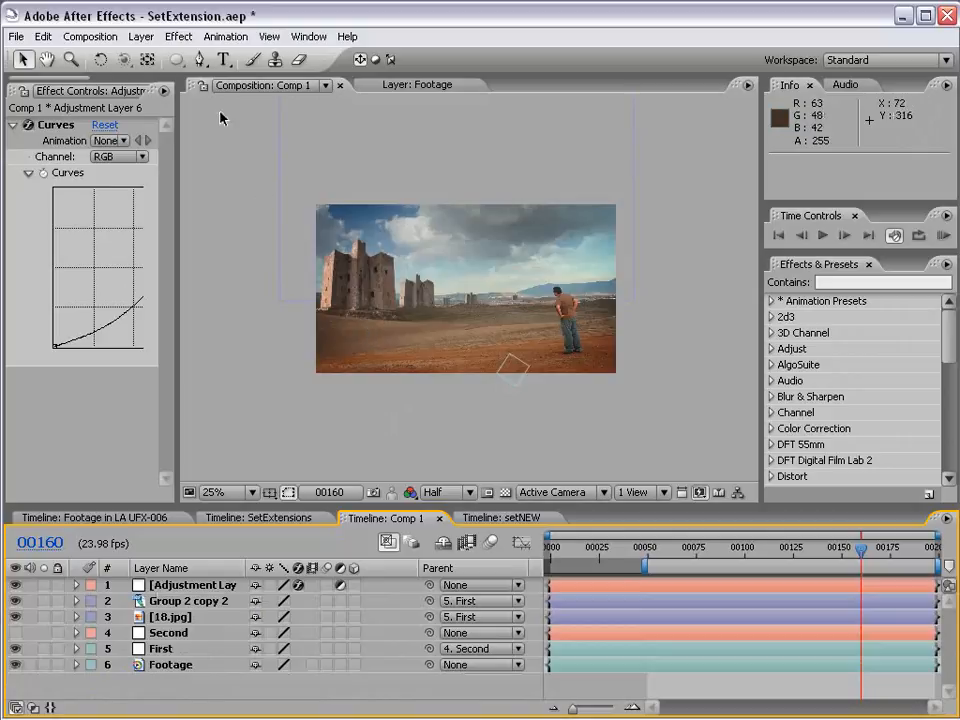
Add a second adjustment layer above the vignette layer and extend the work area to the full composition
left_click(141, 36)
mouse_move(290, 56)
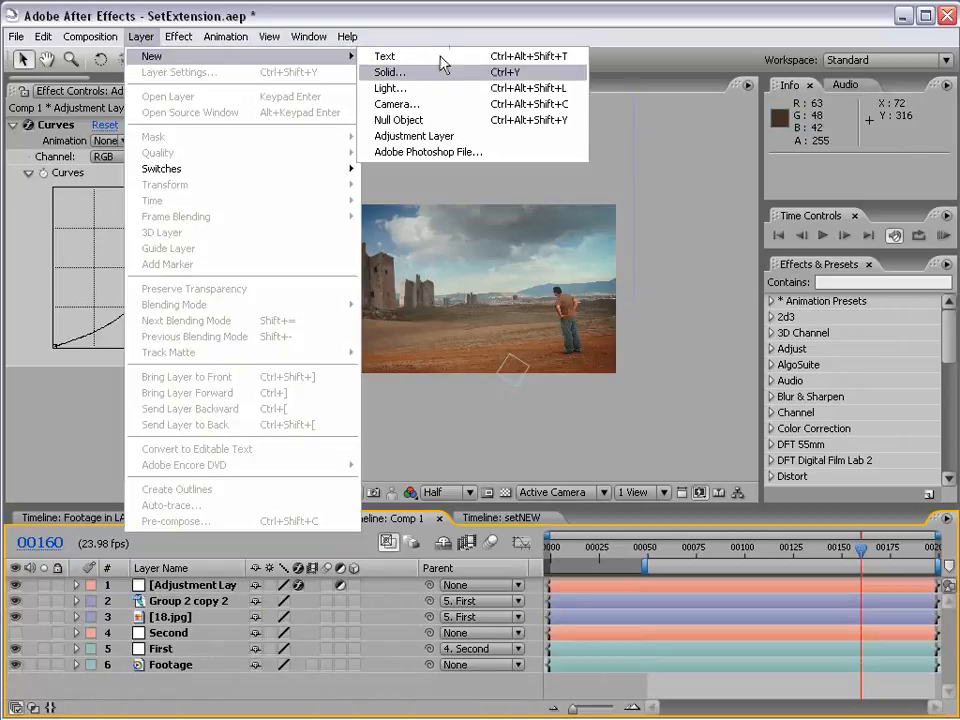
left_click(414, 137)
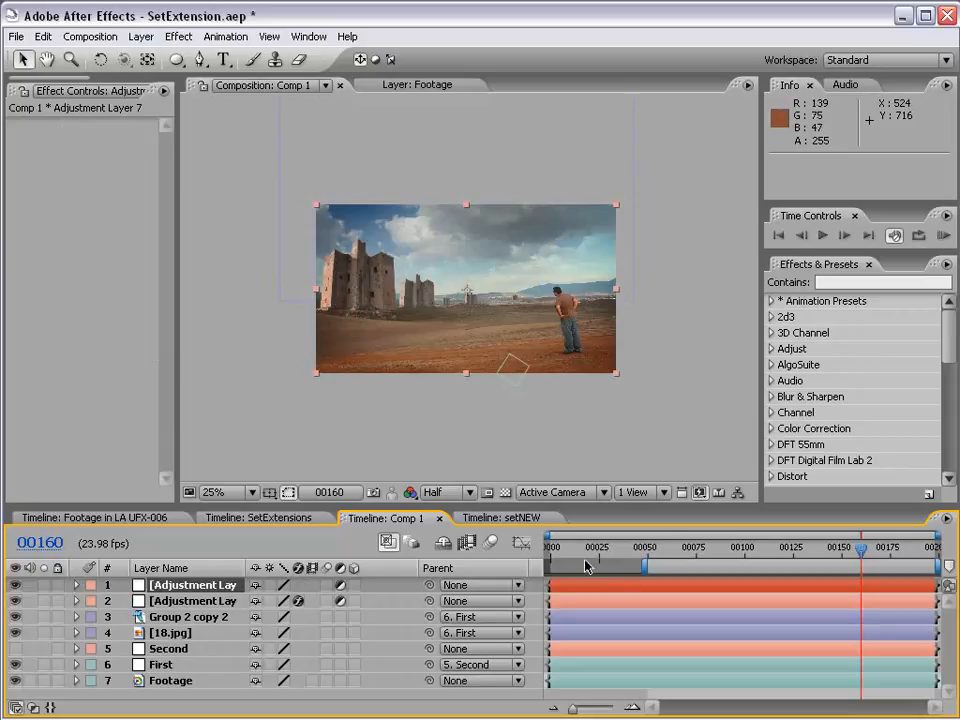
double_click(643, 557)
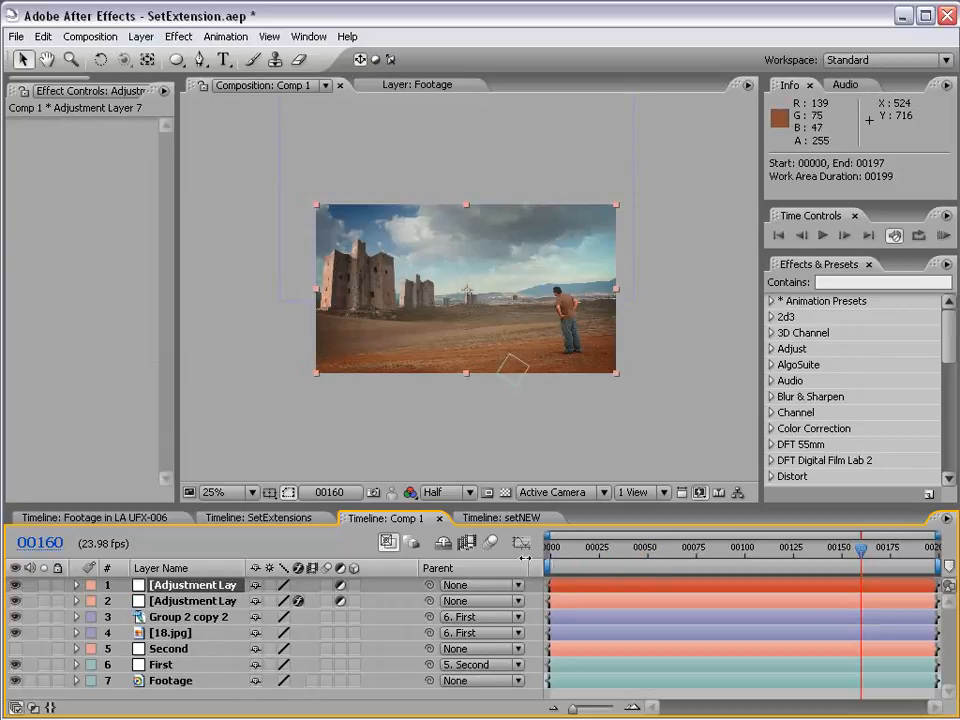
Copy the Curves effect from the vignette adjustment layer onto the new adjustment layer
left_click(160, 602)
left_click(55, 125)
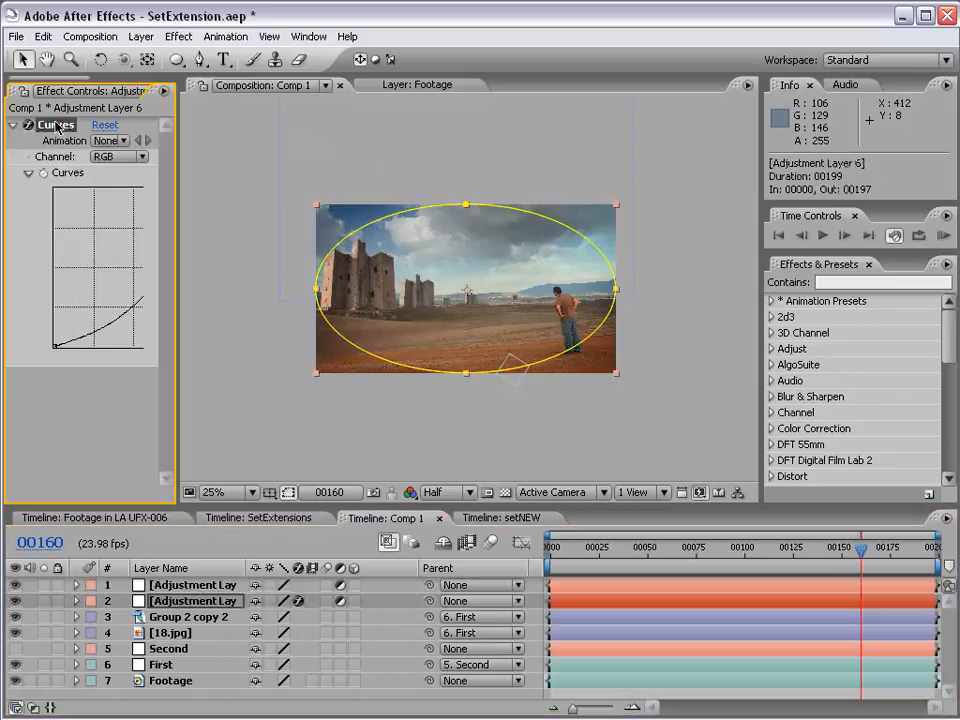
left_click(188, 585)
left_click(140, 601)
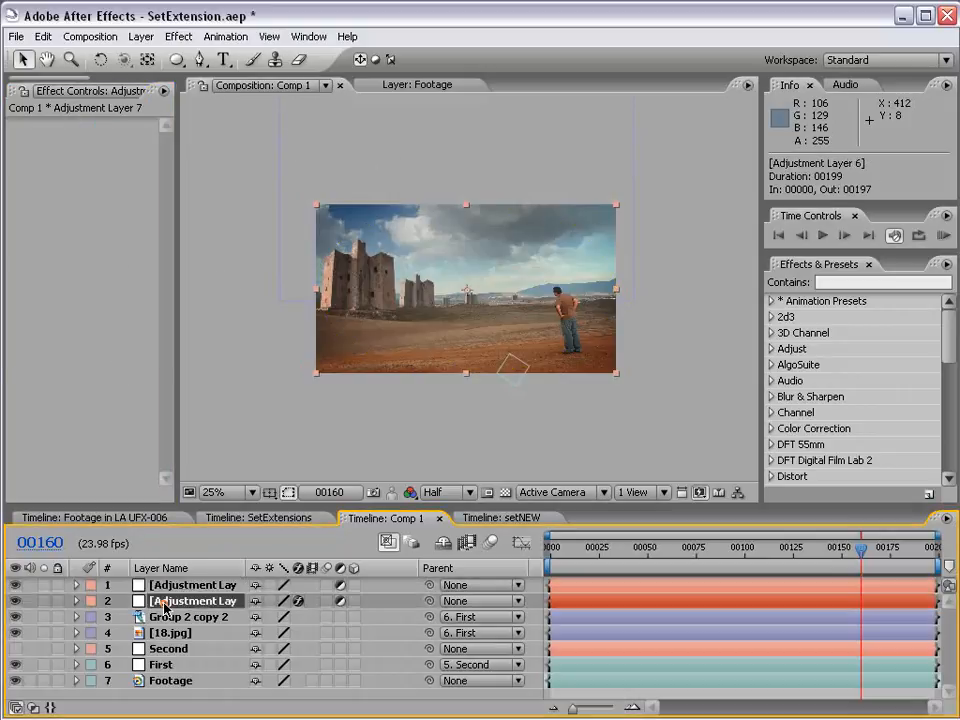
left_click(170, 588)
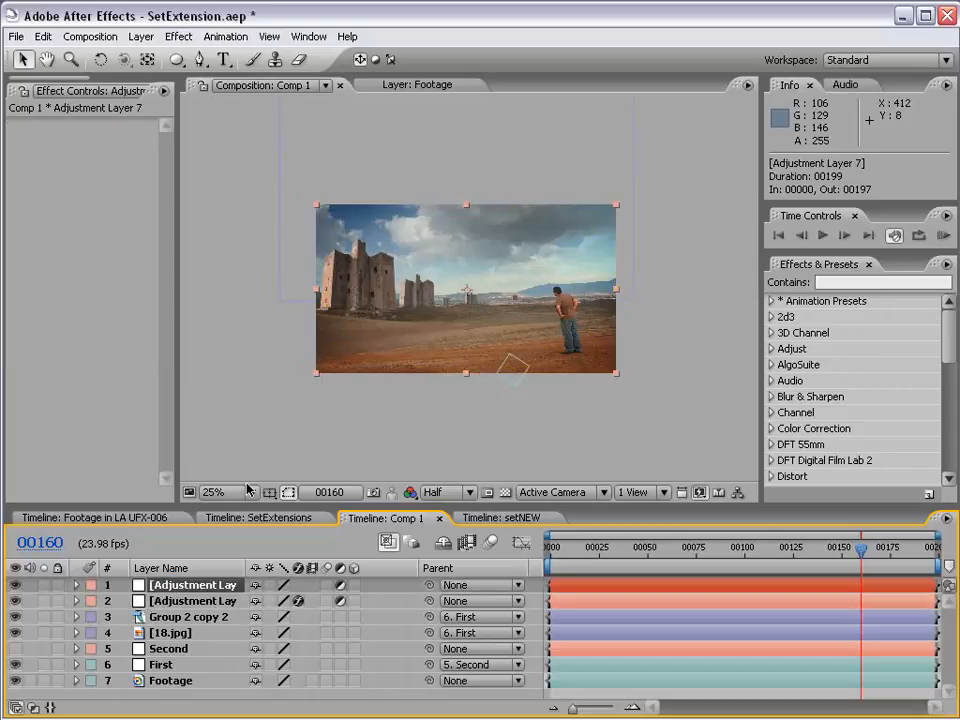
key("ctrl+v")
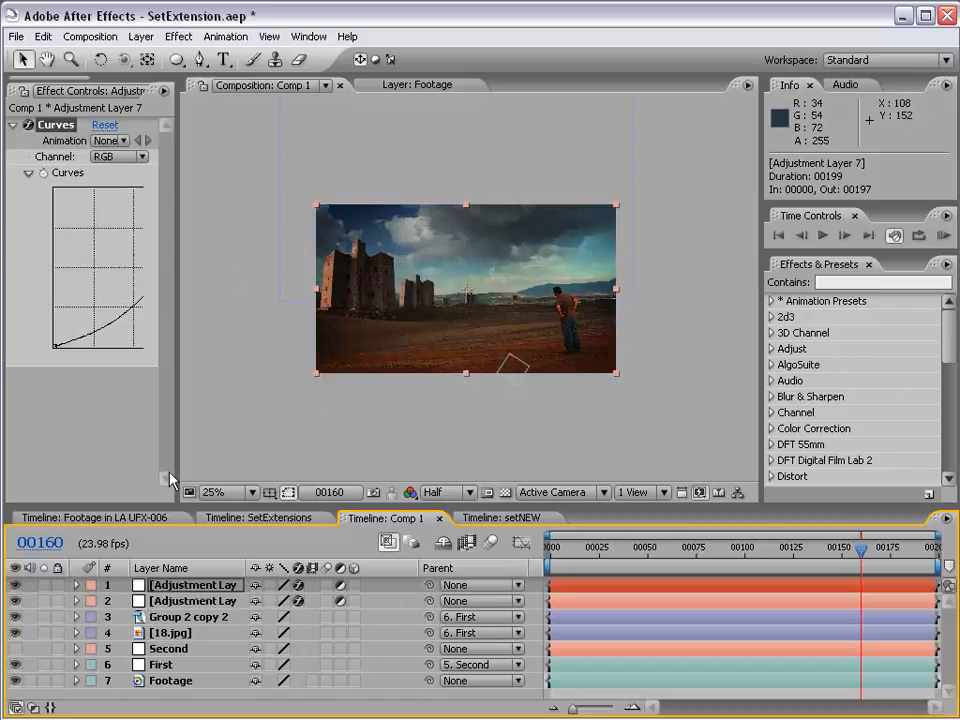
Hide the vignette layer, scale the new adjustment layer to about 156%, 176%, and move it to about 604, 440
left_click(15, 601)
left_click(439, 399)
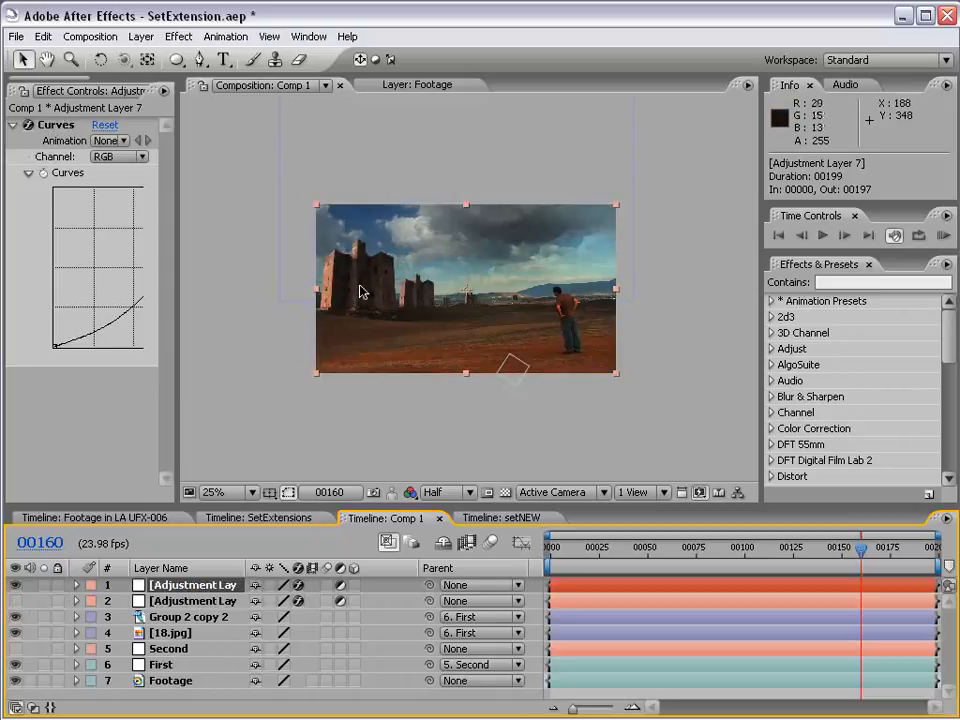
left_click_drag(614, 377, 701, 442)
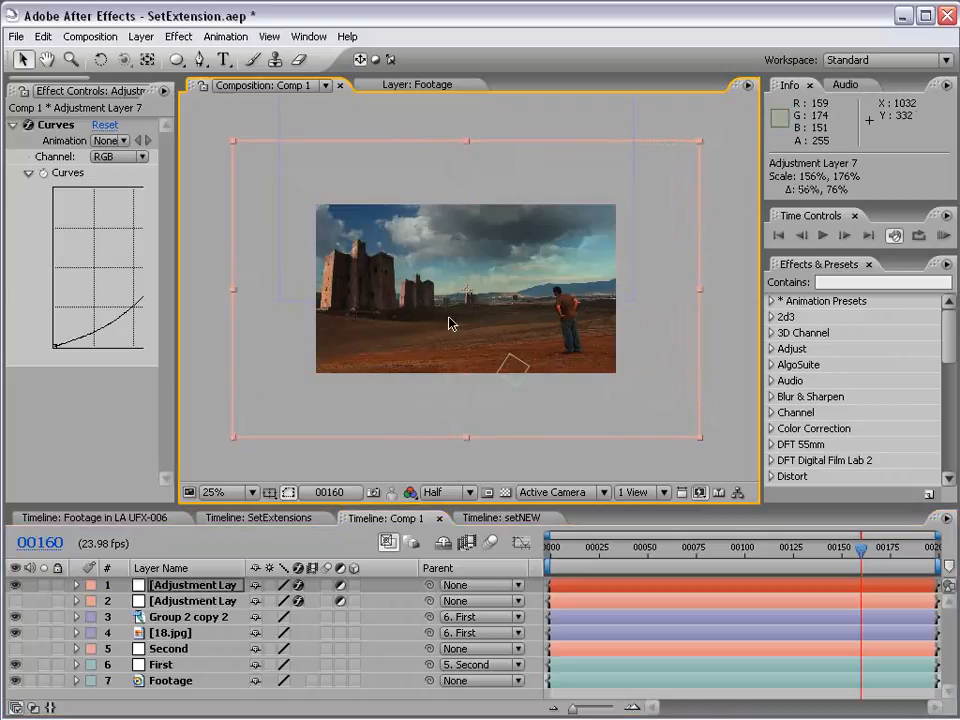
left_click_drag(514, 334, 333, 358)
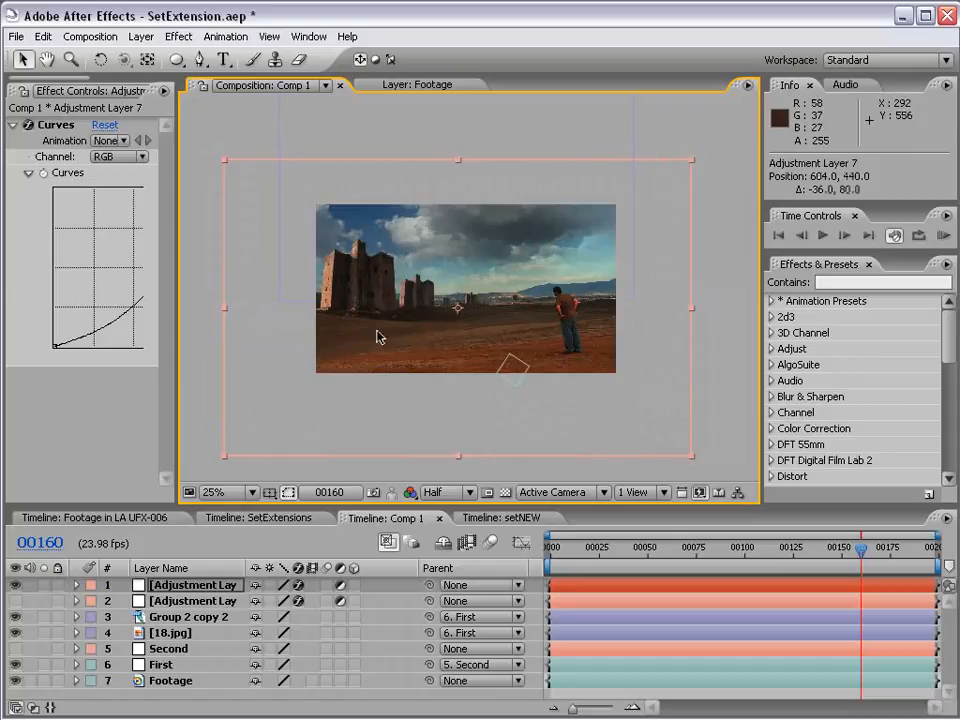
Draw a rectangular mask on the new adjustment layer over the foreground ground, extending well past the frame's sides and lower edge
left_click(175, 60)
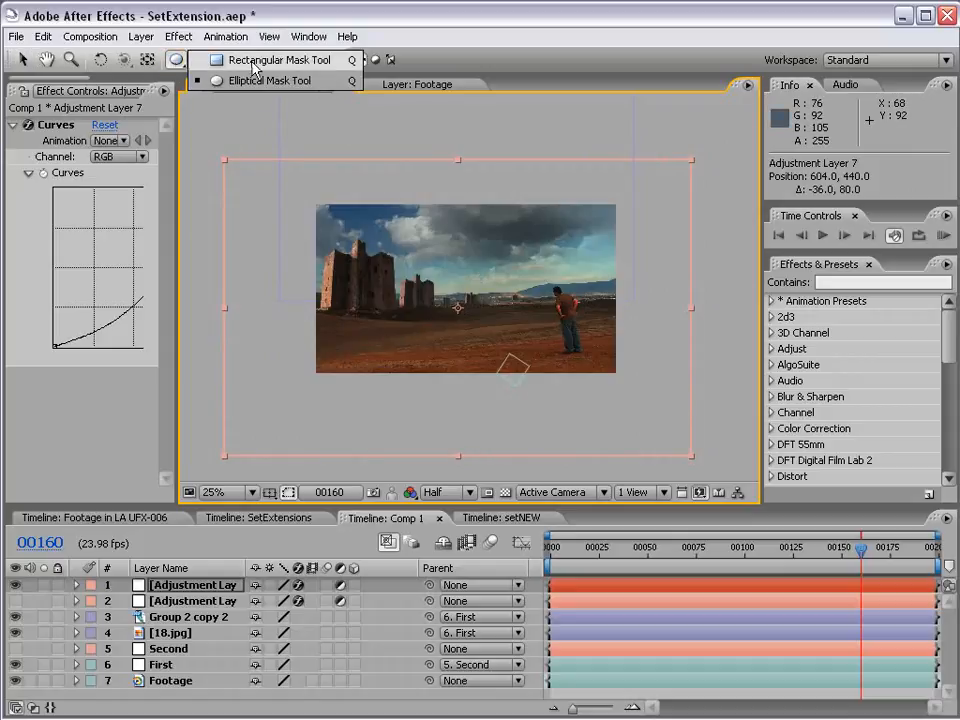
left_click(297, 62)
key("comma")
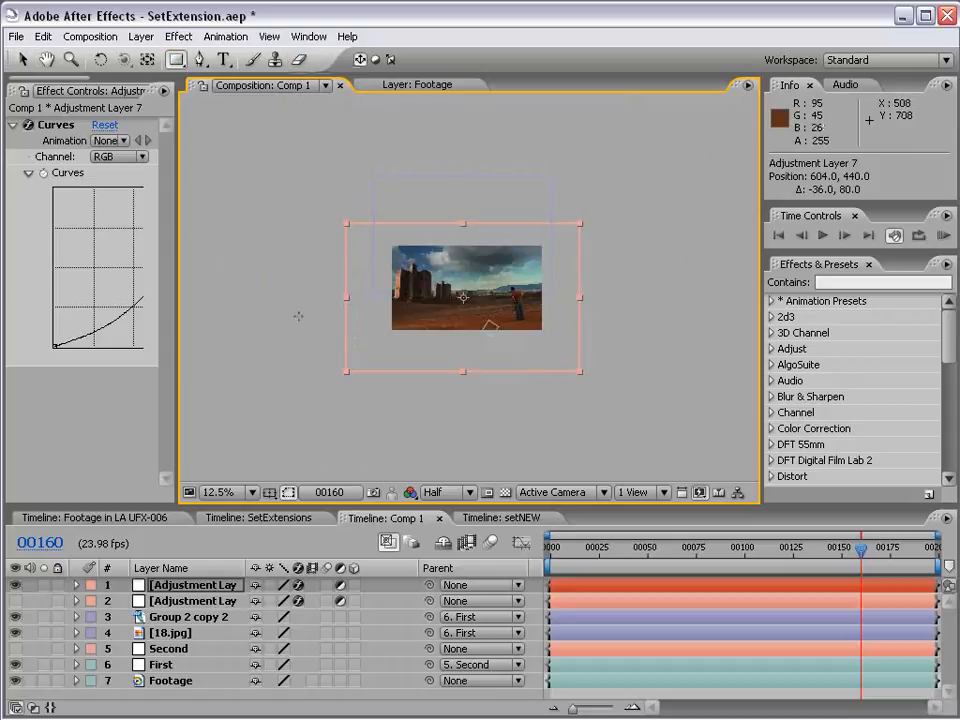
left_click_drag(244, 310, 698, 414)
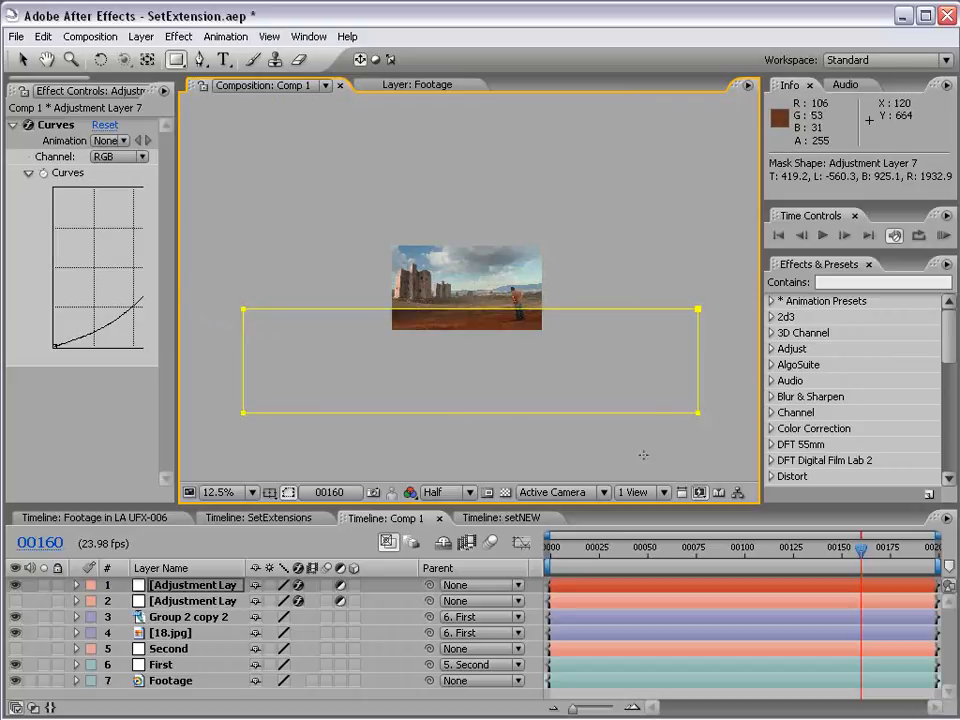
Reveal the ground mask's properties and feather its edge by 84 pixels
left_click(178, 590)
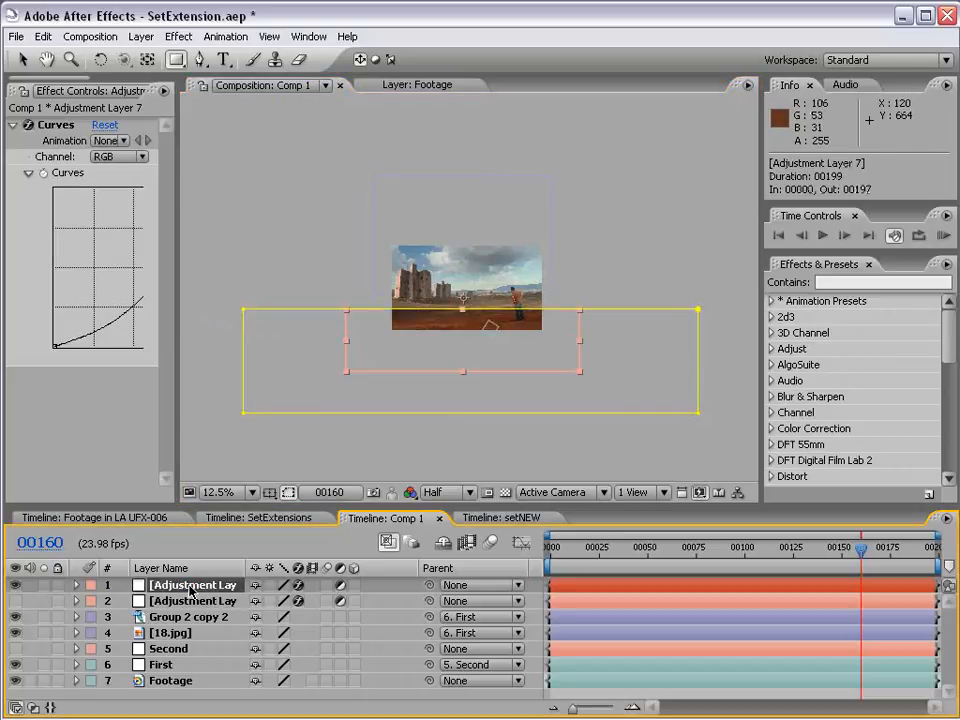
key("m")
key("m")
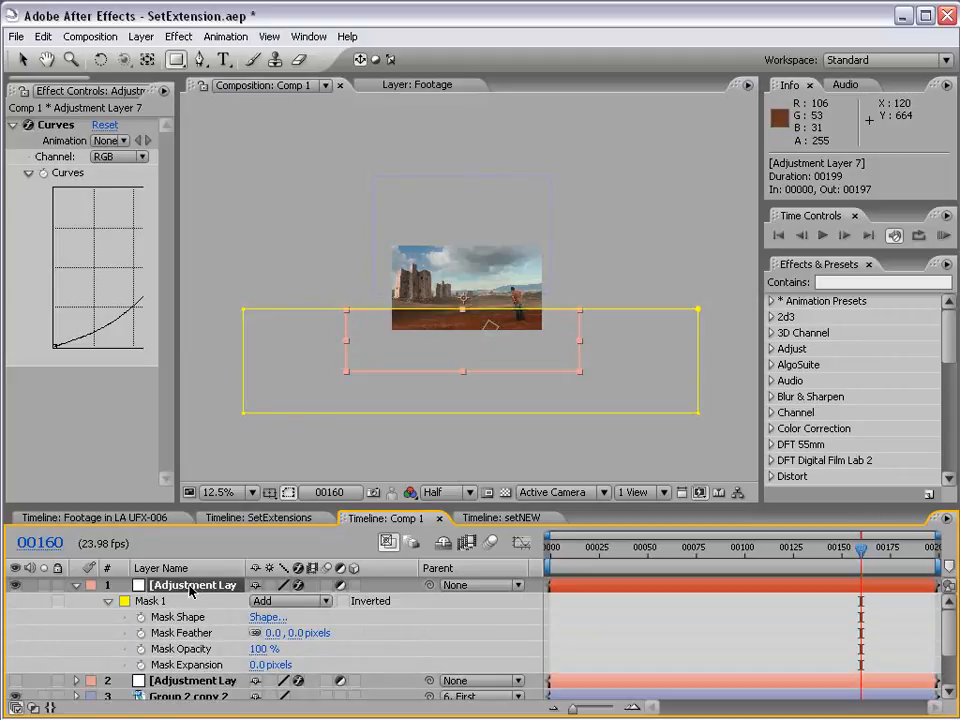
left_click_drag(300, 637, 373, 632)
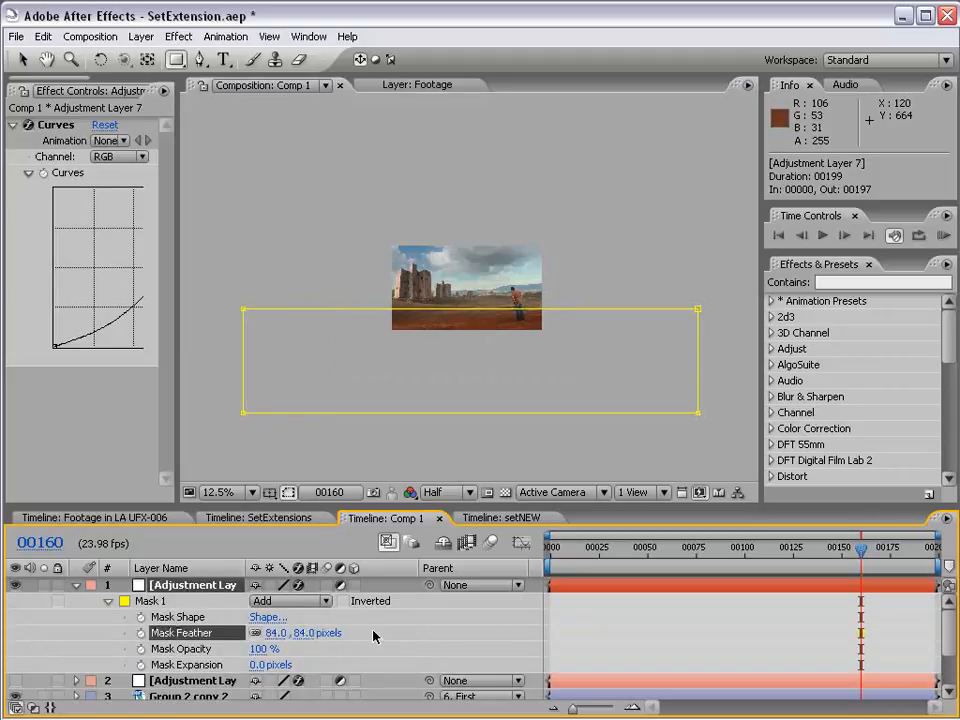
left_click(599, 624)
scroll(508, 458, "up", 1)
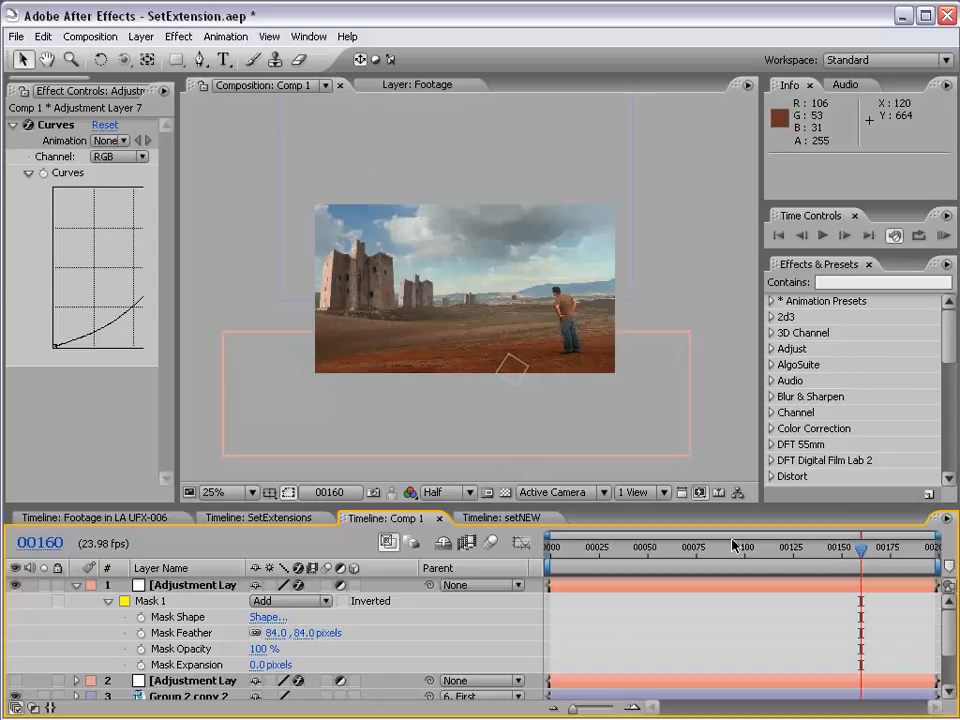
At frame 58, increase the ground mask's feather to 169 pixels and raise its upper-right corner so the upper edge slants
left_click_drag(860, 549, 663, 557)
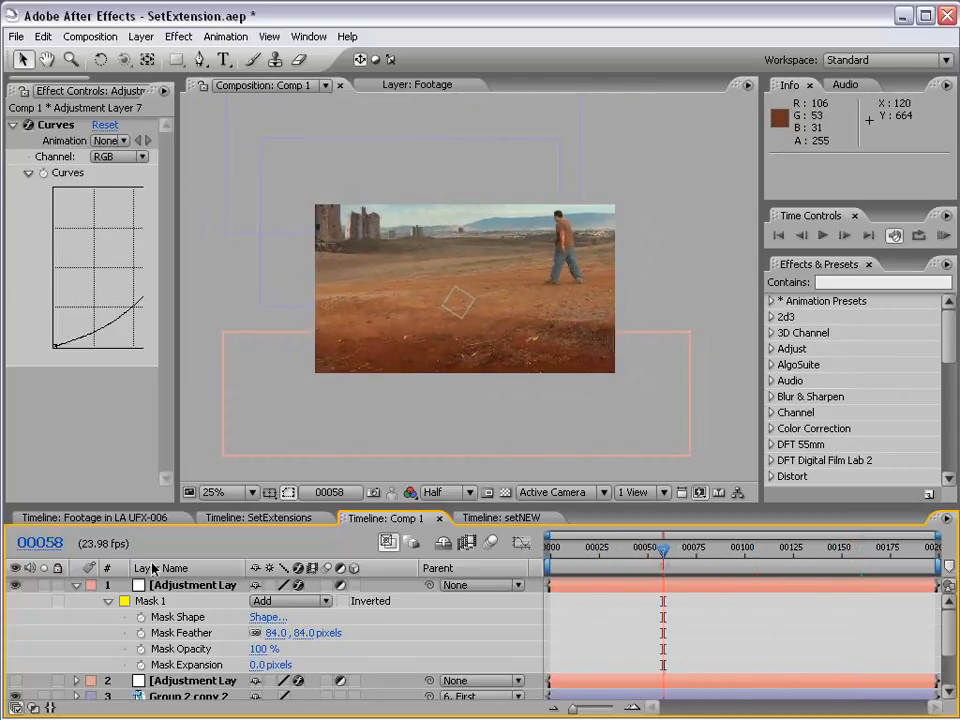
left_click(215, 584)
left_click_drag(300, 632, 380, 630)
scroll(403, 373, "down", 1)
left_click_drag(697, 311, 713, 279)
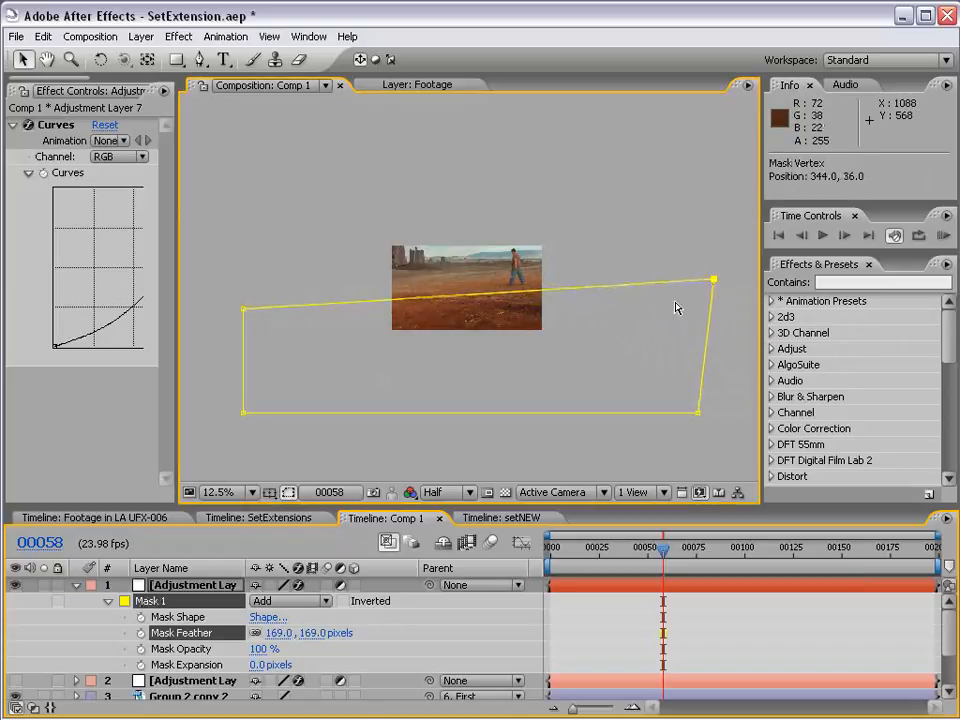
left_click(204, 585)
scroll(529, 319, "up", 1)
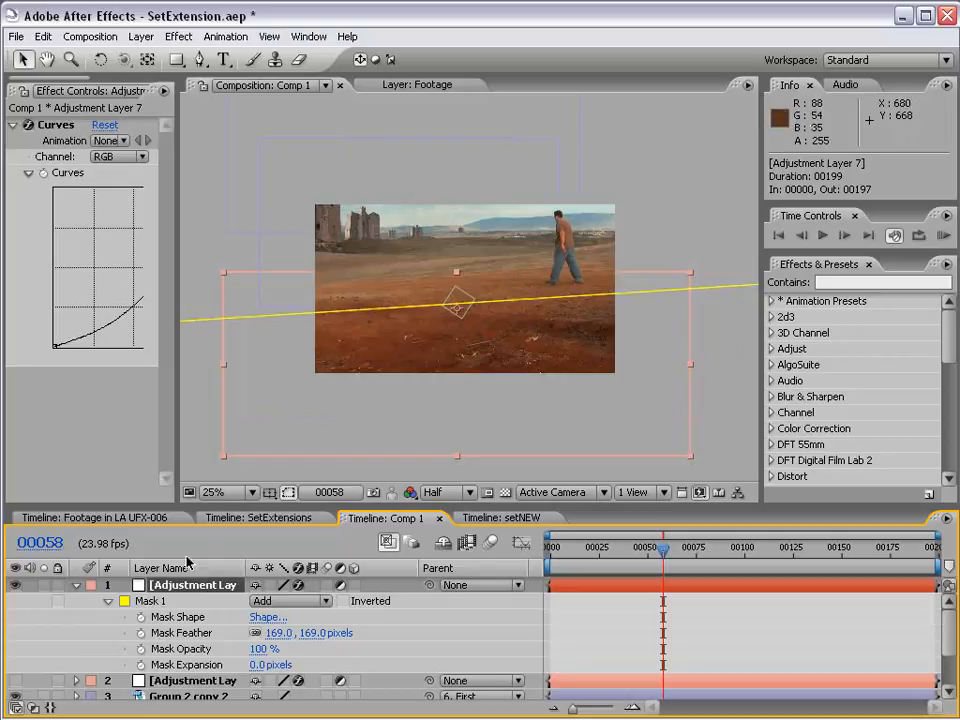
Reveal the ground adjustment layer's opacity and settle it at 71% after trying 50%
key("t")
left_click(262, 601)
type("50")
key("Return")
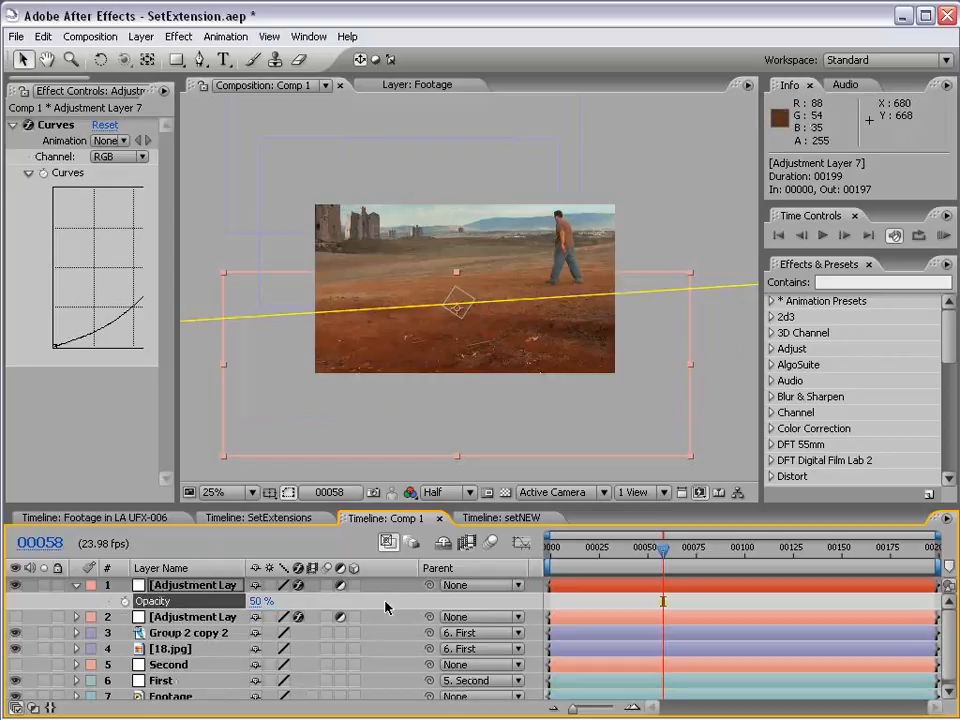
left_click(415, 604)
left_click(262, 602)
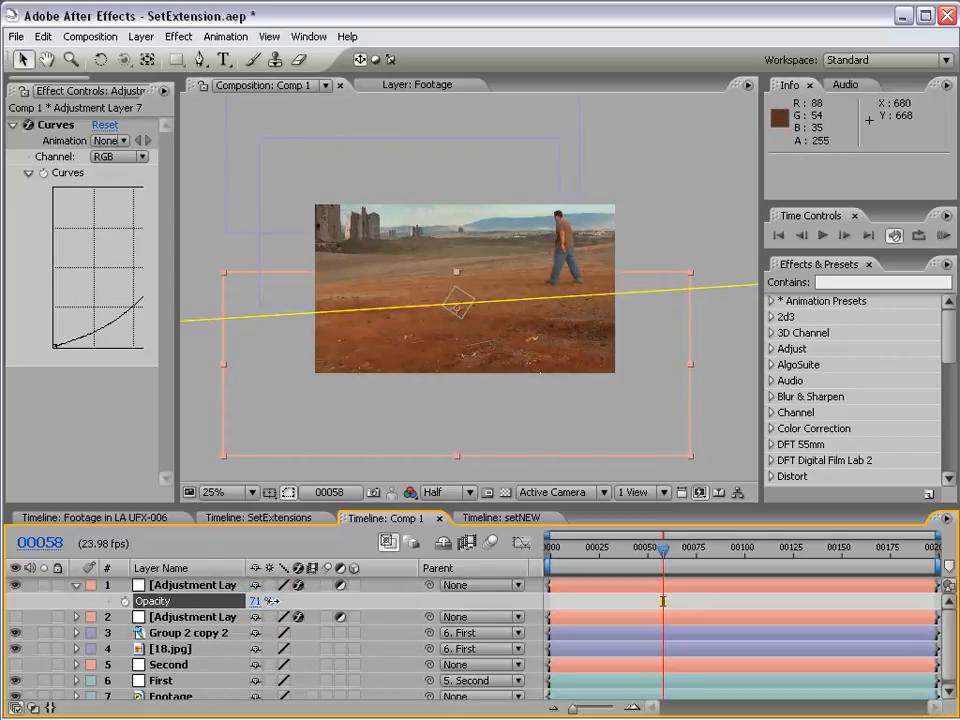
Hide the mask outlines, move the ground adjustment layer down to about 628, 508, and collapse its properties
left_click(288, 493)
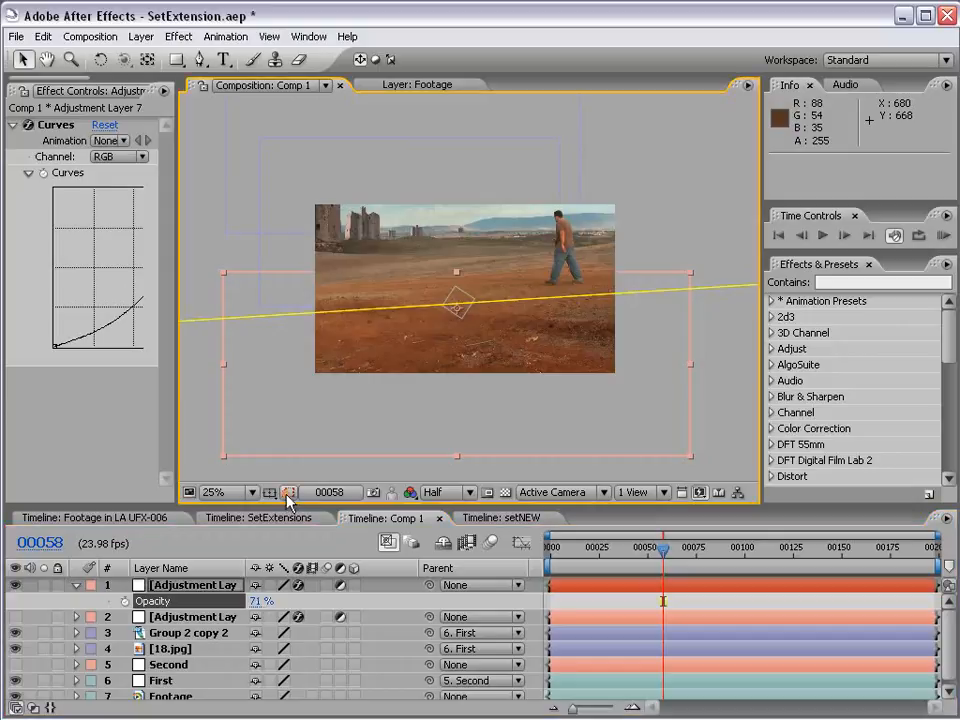
left_click(574, 584)
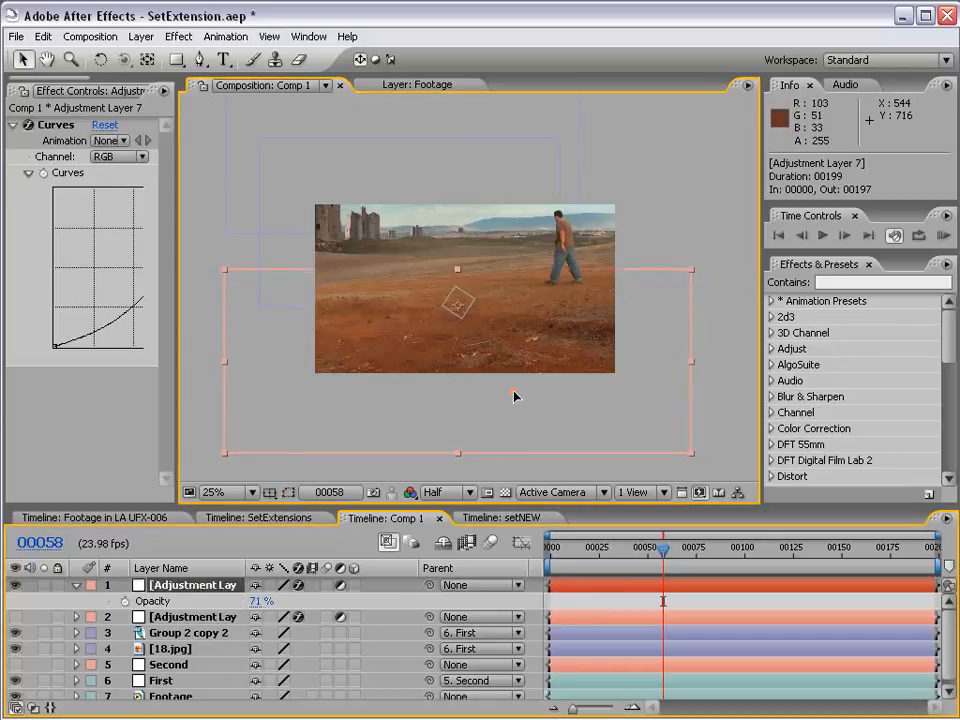
mouse_move(514, 394)
left_mouse_down()
mouse_move(519, 432)
mouse_move(520, 411)
left_mouse_up()
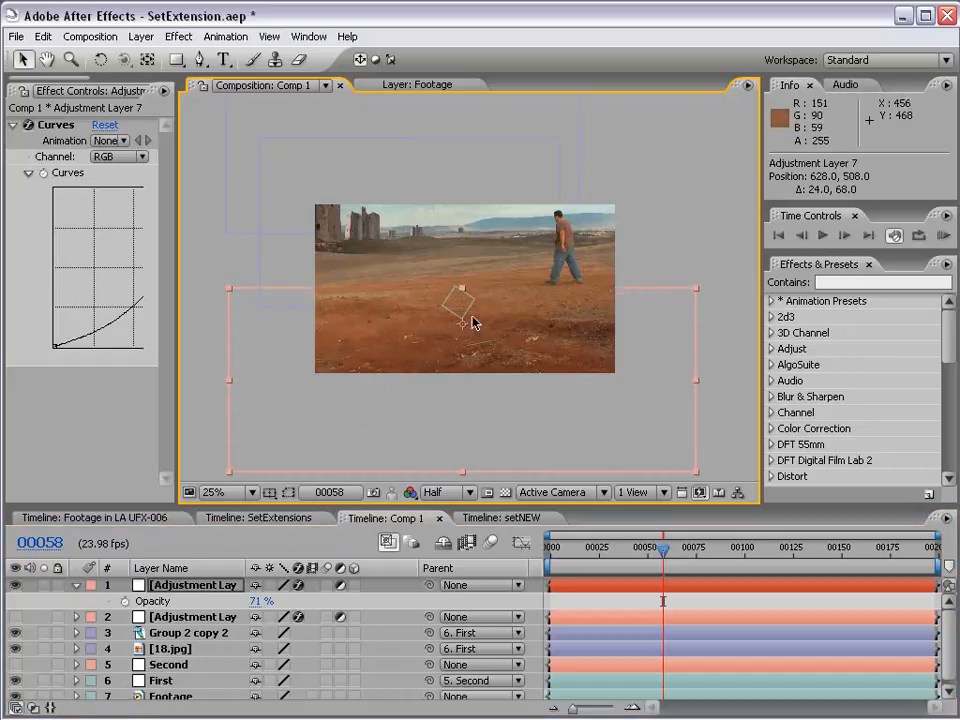
left_click(76, 585)
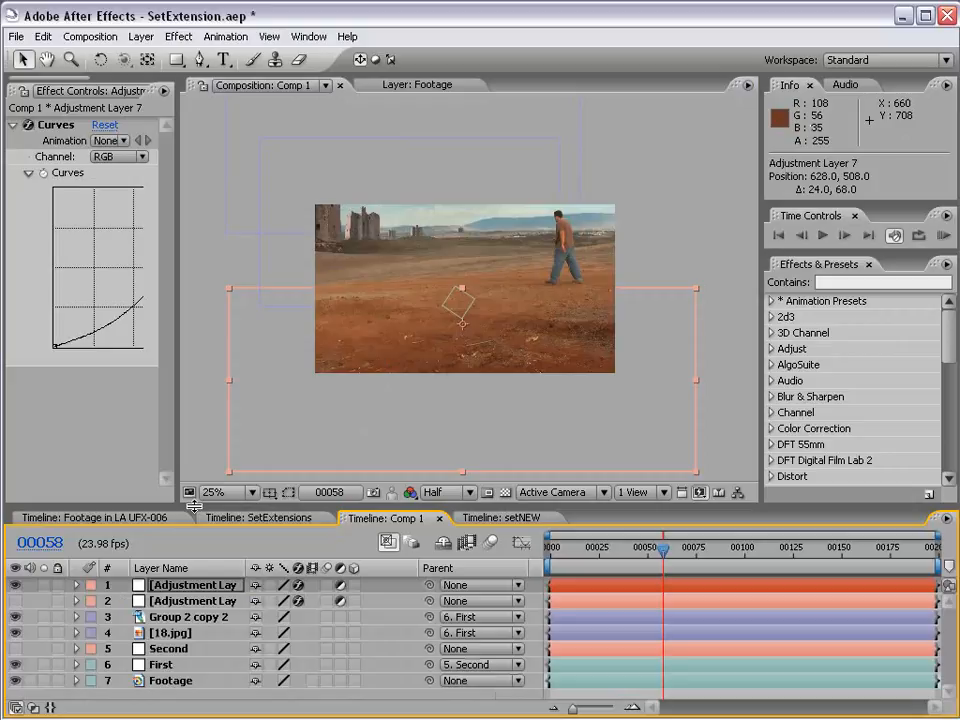
Give the timeline more height and, at frame 42, parent the ground adjustment layer to the First layer
left_click_drag(181, 505, 181, 438)
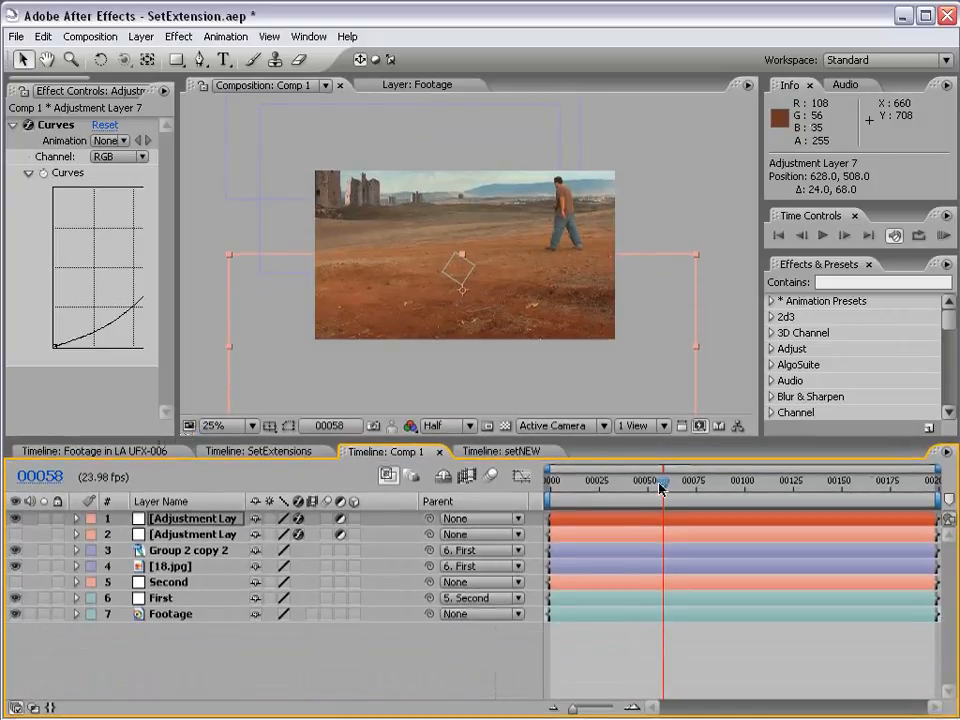
left_click_drag(660, 487, 634, 498)
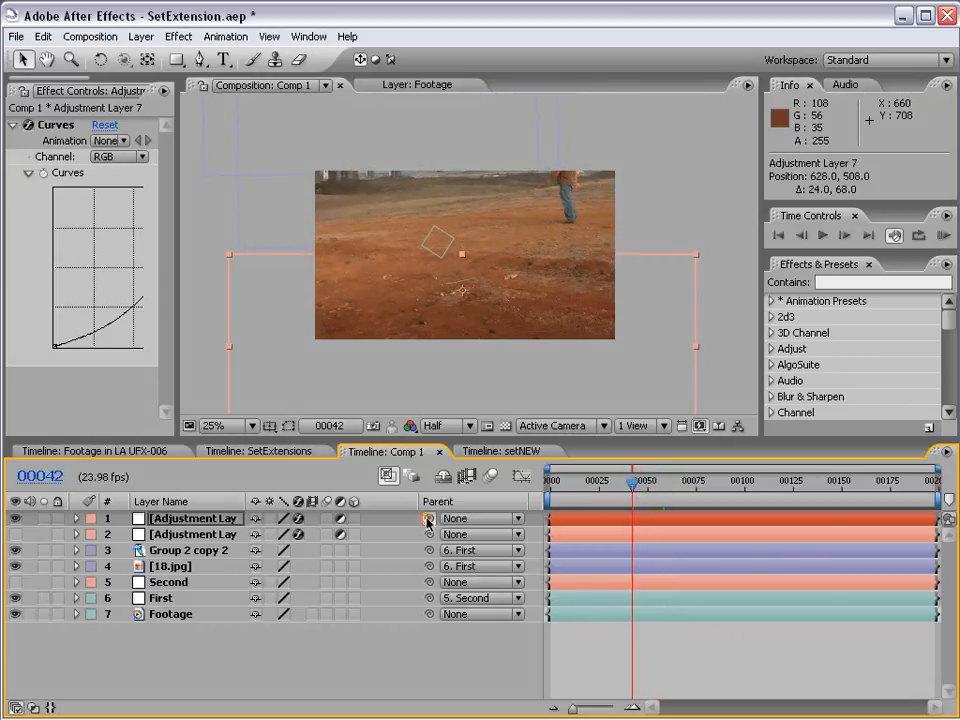
left_click_drag(427, 519, 182, 598)
Try repositioning the parented ground adjustment layer at frames 0 and 5, ending at about 369.2, 88.8
left_click_drag(634, 493, 539, 496)
left_click(602, 645)
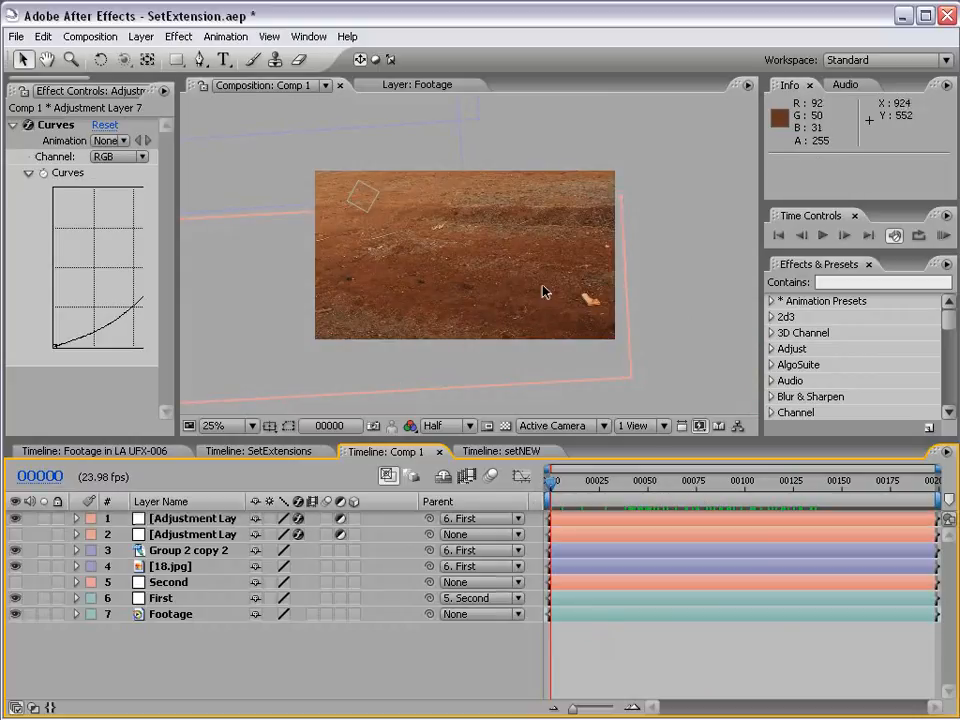
left_click_drag(525, 325, 538, 360)
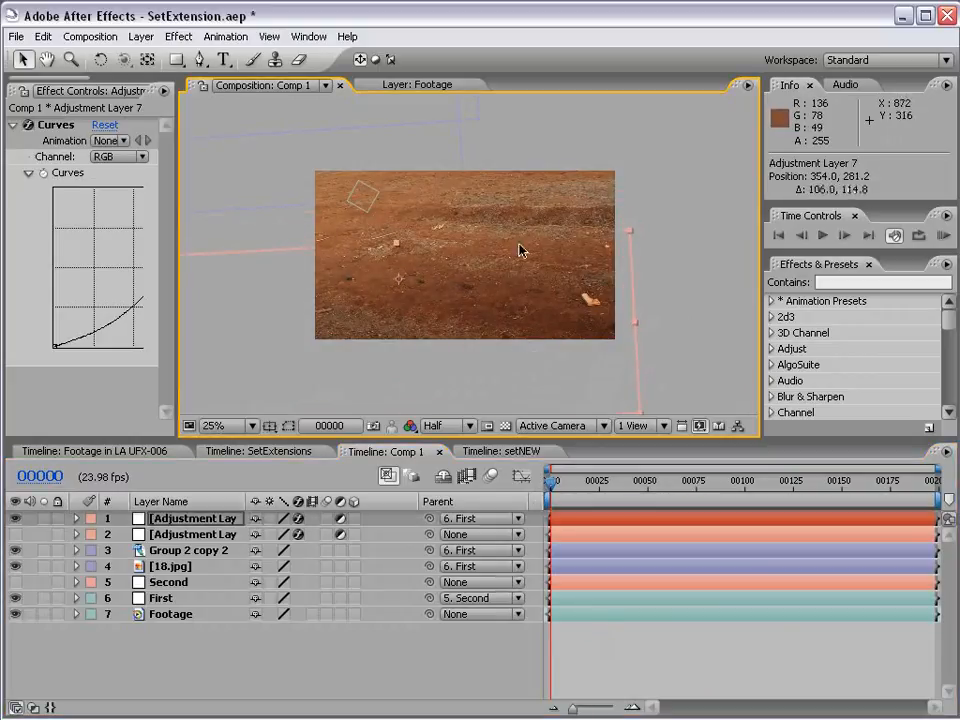
mouse_move(548, 492)
left_mouse_down()
mouse_move(660, 491)
mouse_move(558, 490)
left_mouse_up()
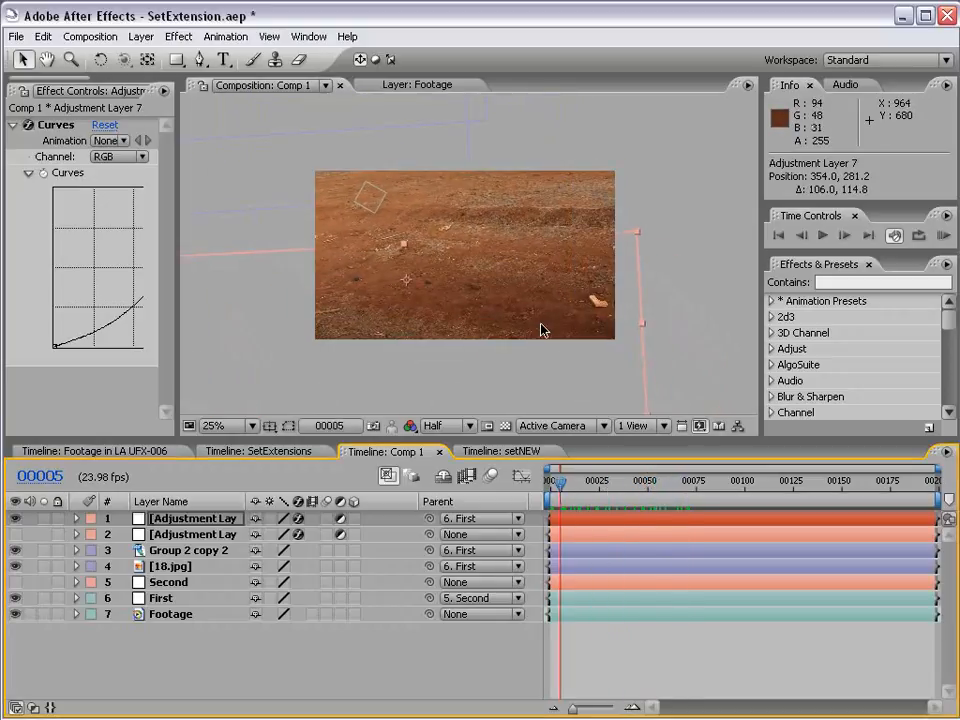
left_click_drag(545, 330, 580, 337)
At frame 126, move the ground adjustment layer back over the foreground, to about 15.2, 93.6
left_click_drag(558, 490, 797, 485)
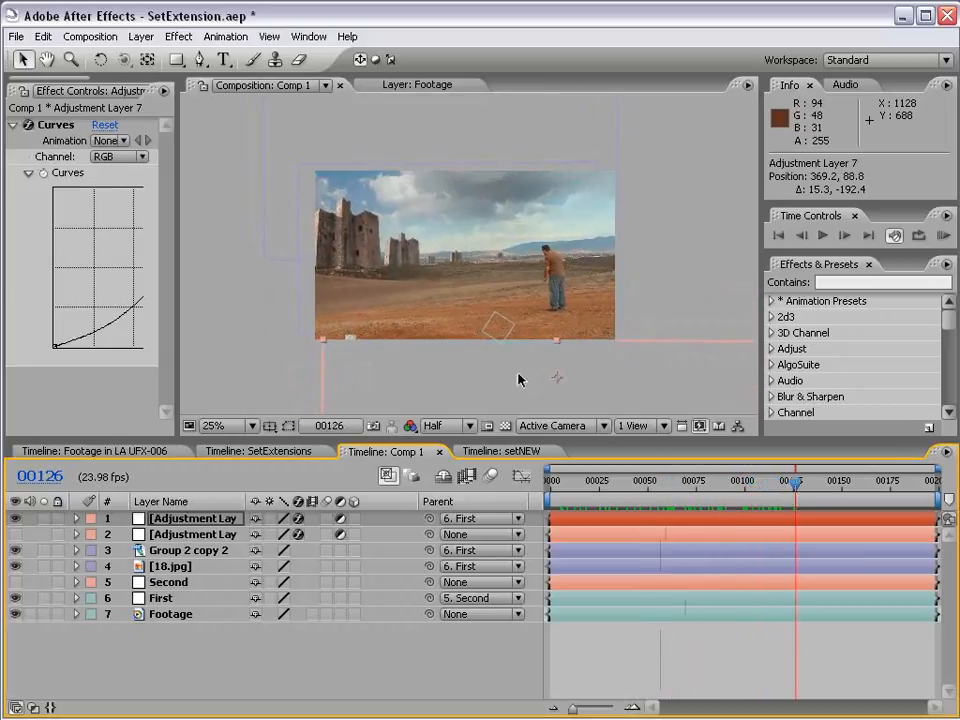
left_click_drag(517, 372, 501, 379)
left_click(607, 630)
scroll(480, 200, "up", 1)
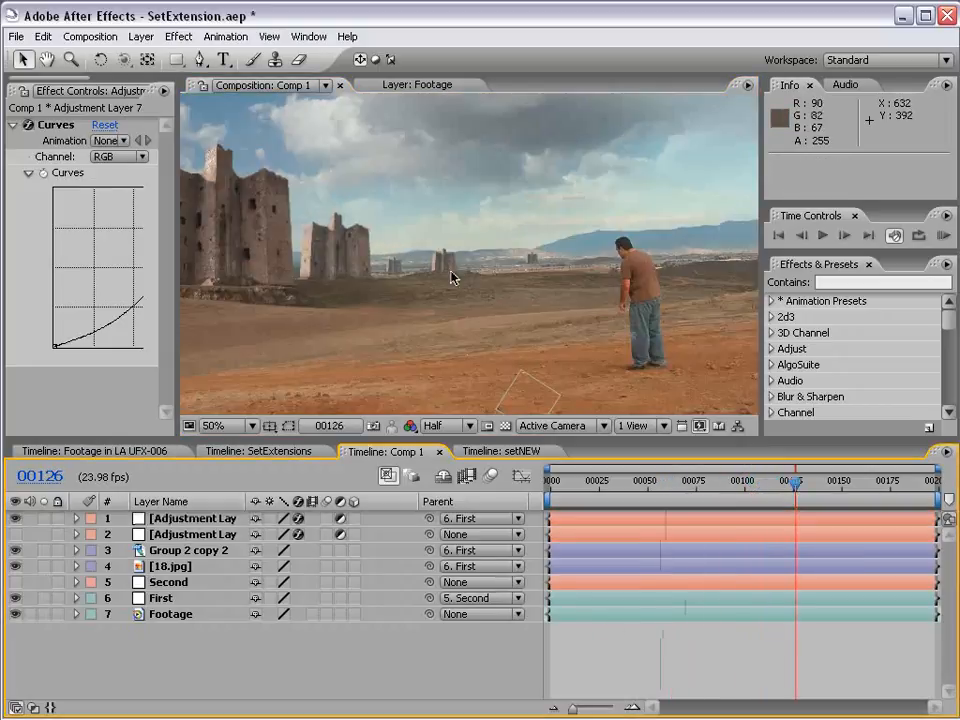
scroll(489, 284, "down", 1)
left_click_drag(618, 366, 551, 356)
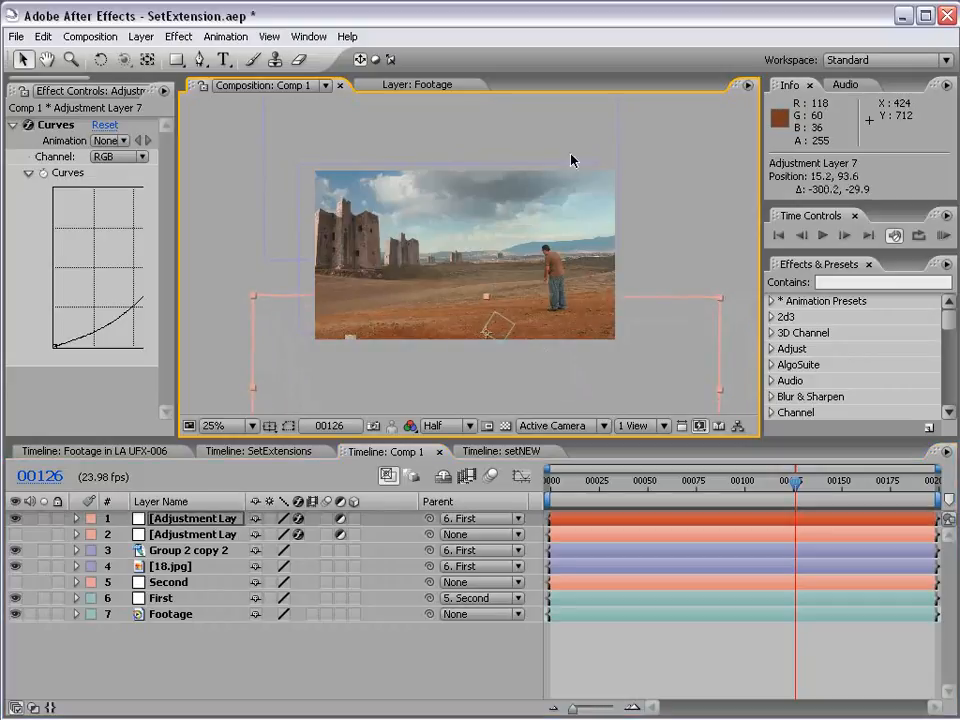
Add a new adjustment layer, enlarge it well beyond the frame on all sides, and move it to about 616, 296
left_click(141, 36)
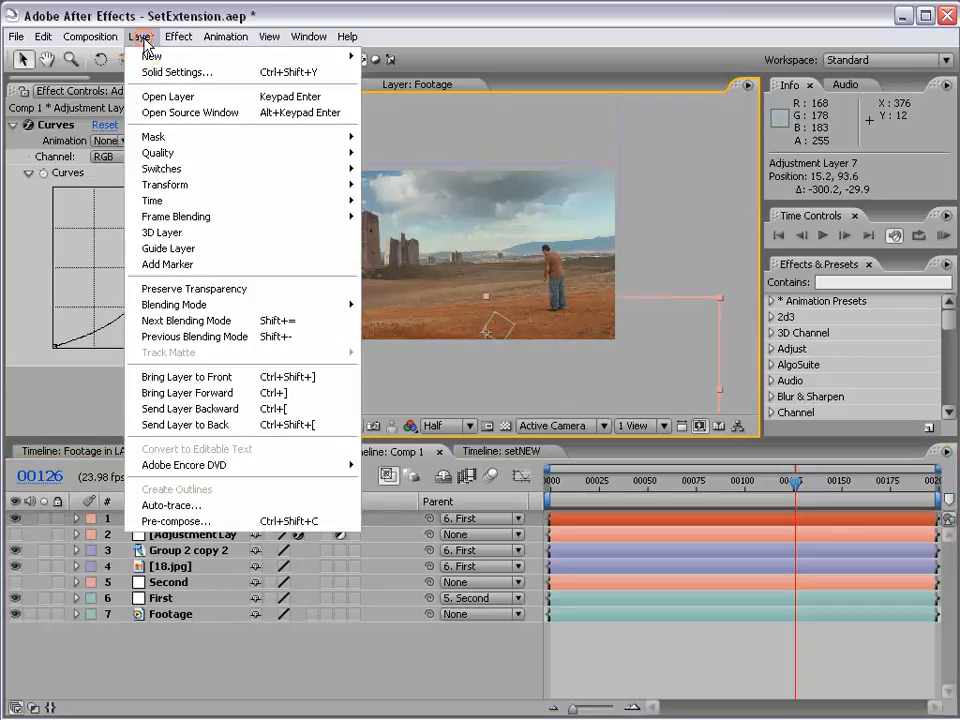
mouse_move(130, 56)
left_click(435, 138)
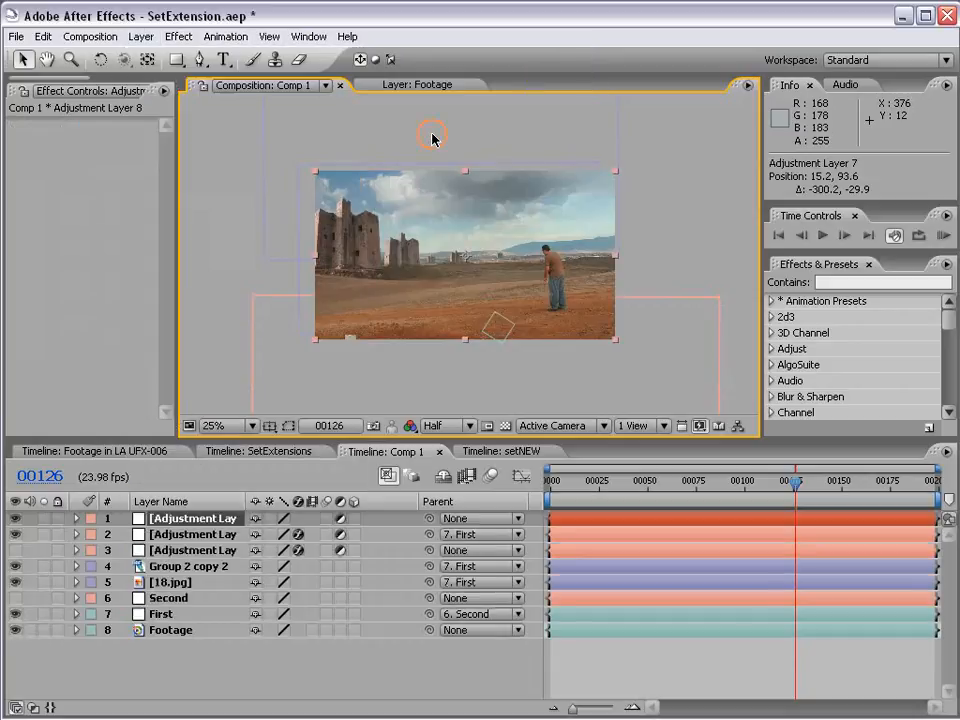
scroll(465, 296, "down", 1)
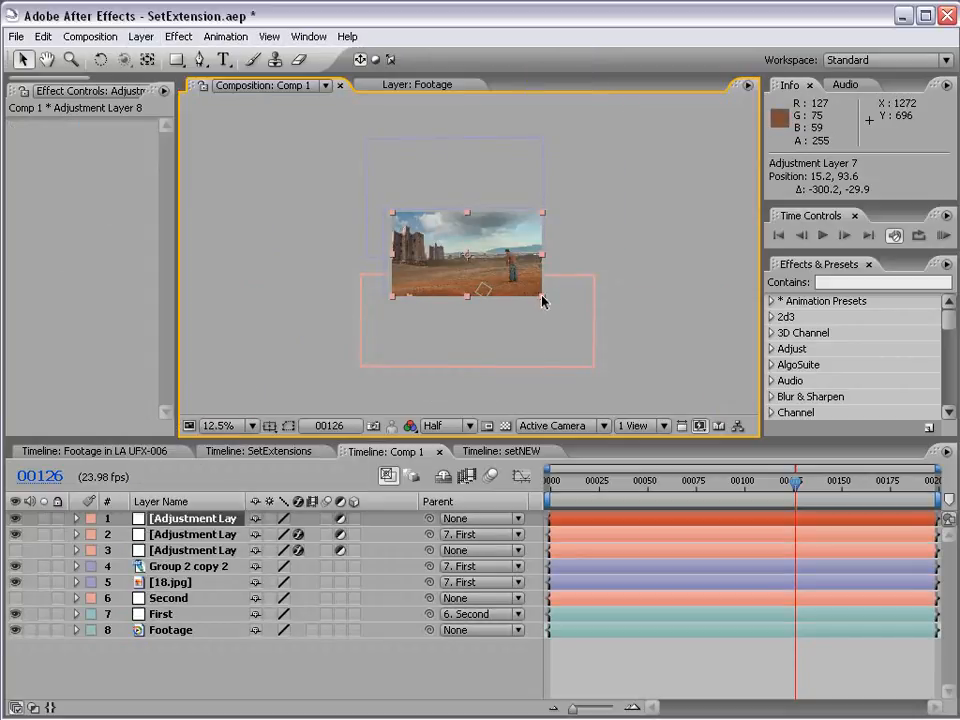
left_click_drag(542, 300, 512, 276)
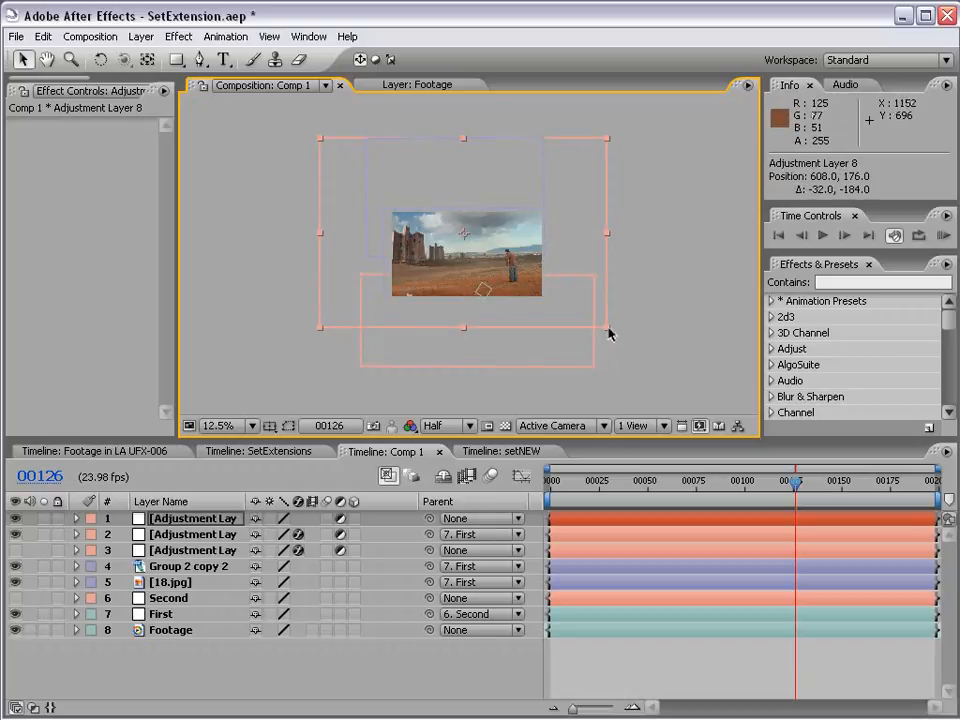
left_click_drag(609, 333, 555, 313)
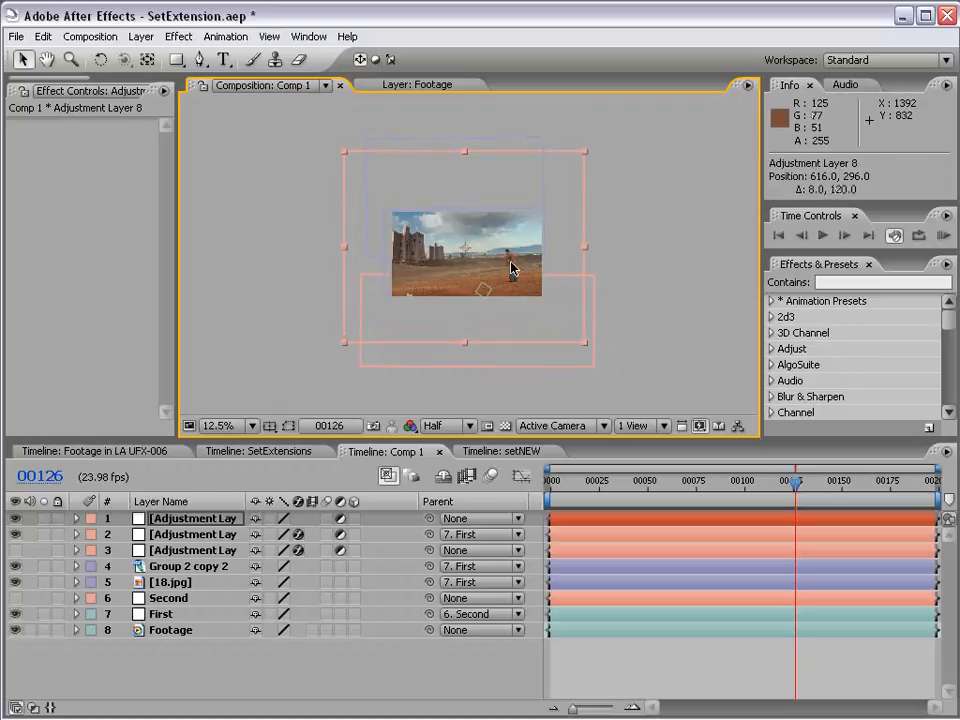
Apply the Photo Filter effect to the new adjustment layer, set its filter to Custom, and widen the effect settings area
left_click(179, 36)
mouse_move(288, 231)
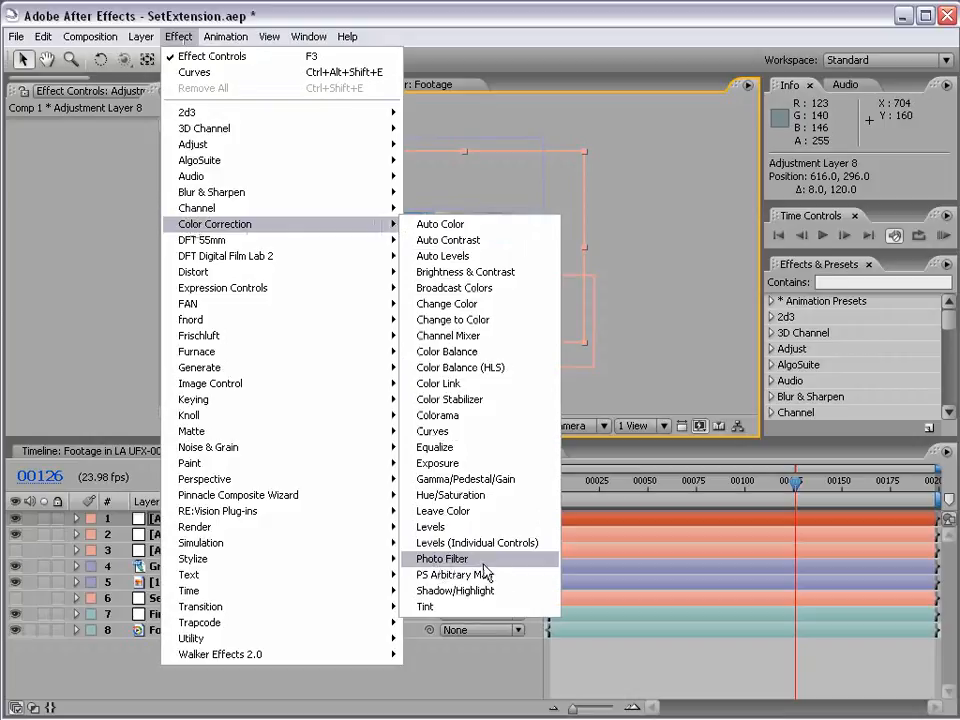
left_click(442, 559)
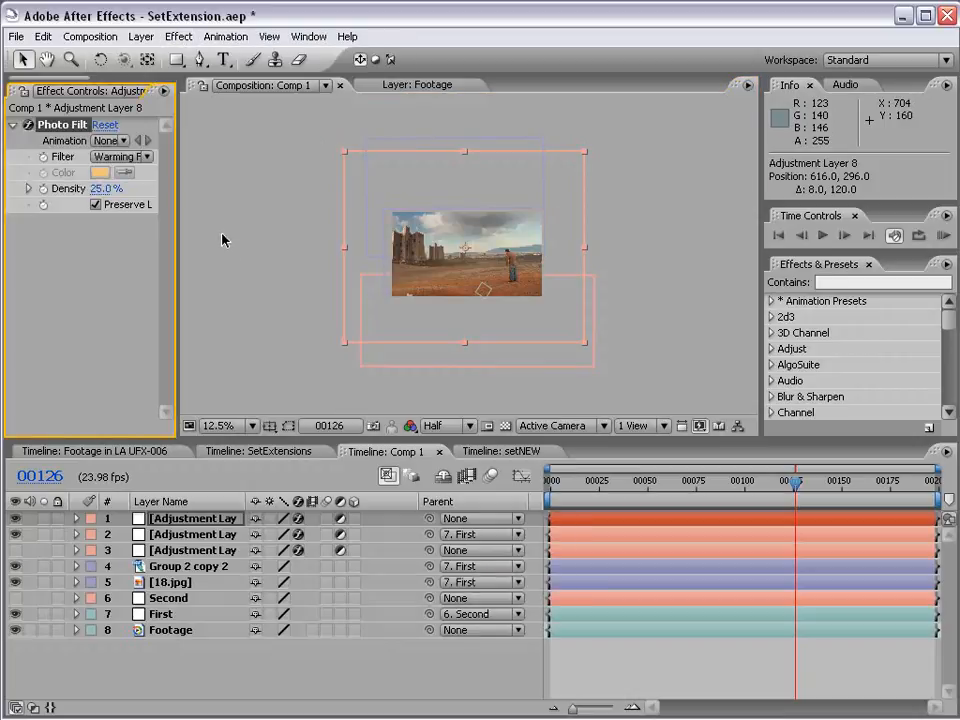
left_click(122, 156)
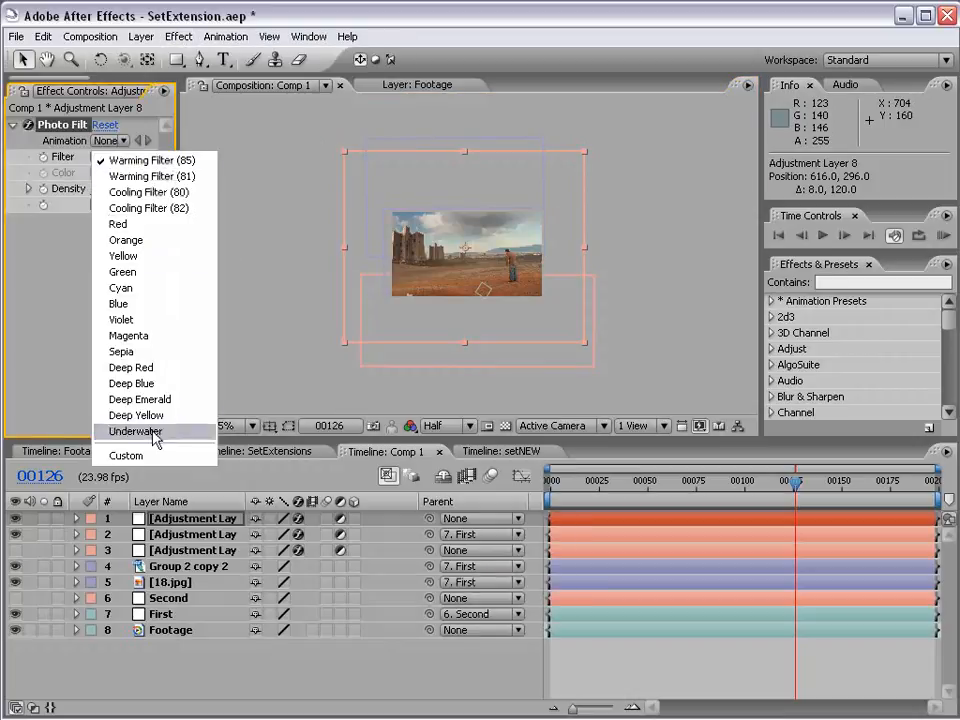
left_click(142, 457)
left_click_drag(177, 235, 238, 235)
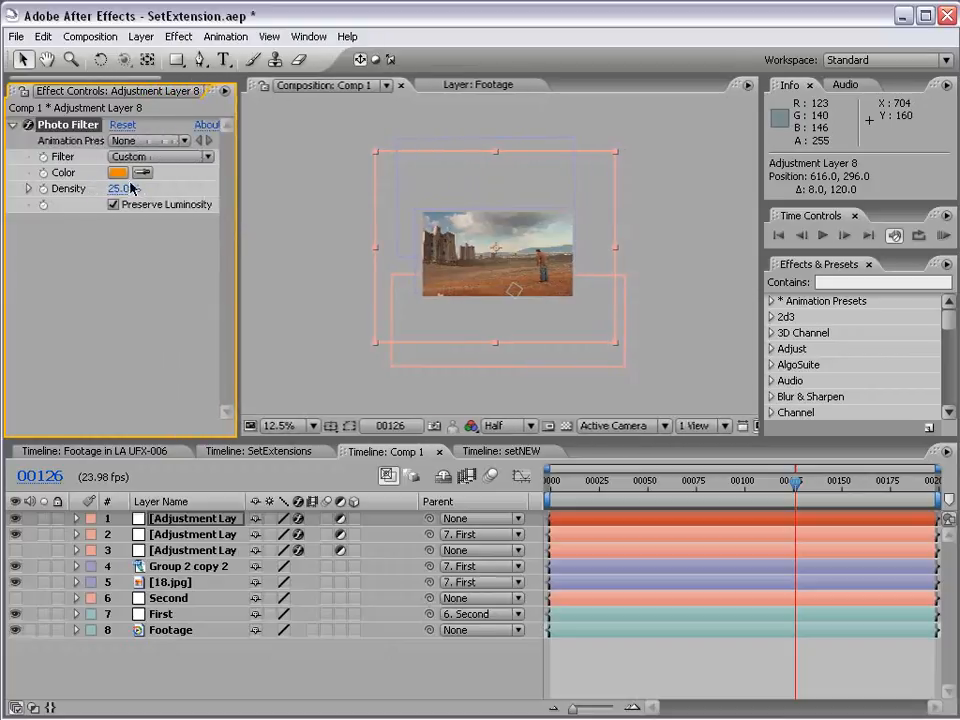
Set the Photo Filter's custom color to a light orange and its density to 81%
left_click(119, 172)
left_click(731, 424)
left_click_drag(767, 383, 547, 381)
left_click(759, 414)
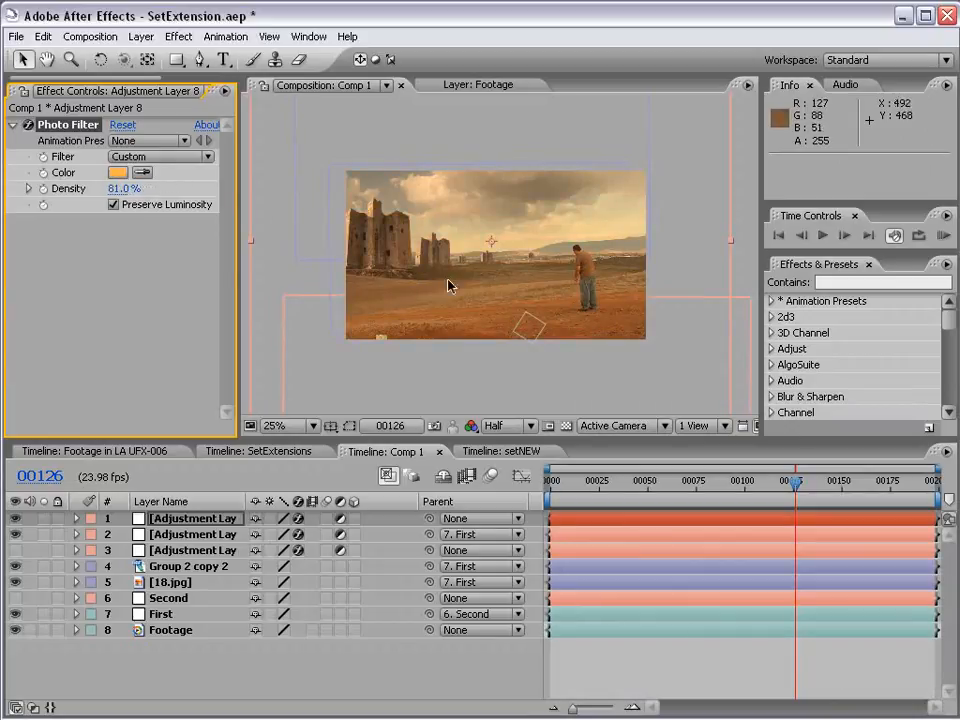
Draw a rectangular mask on the Photo Filter layer over the upper sky, extending past the frame's sides and upper edge
key("comma")
key("period")
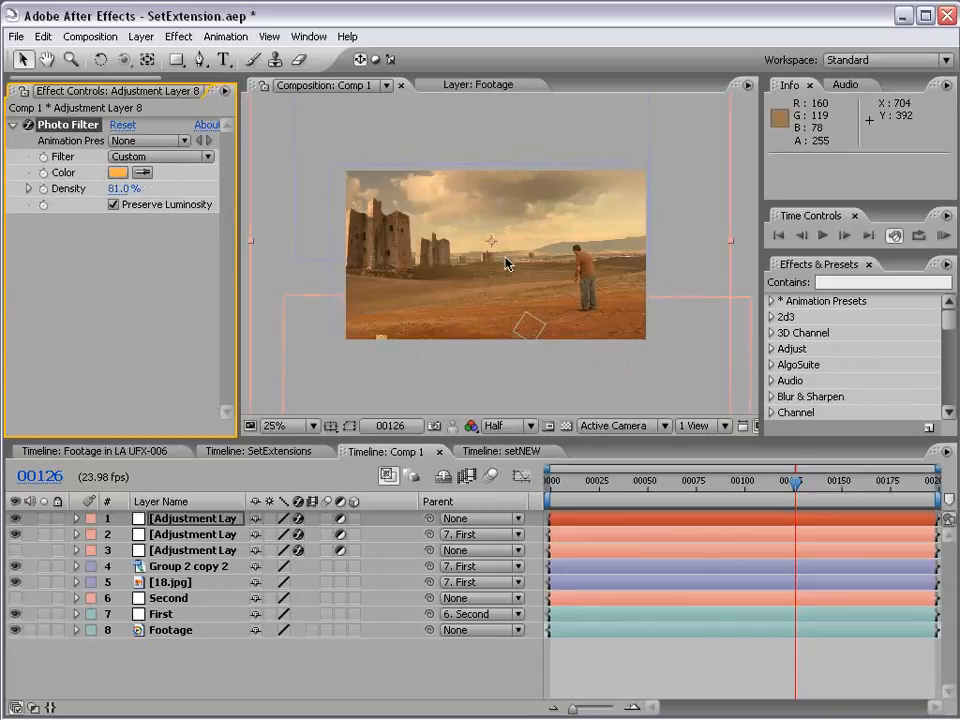
left_click(176, 61)
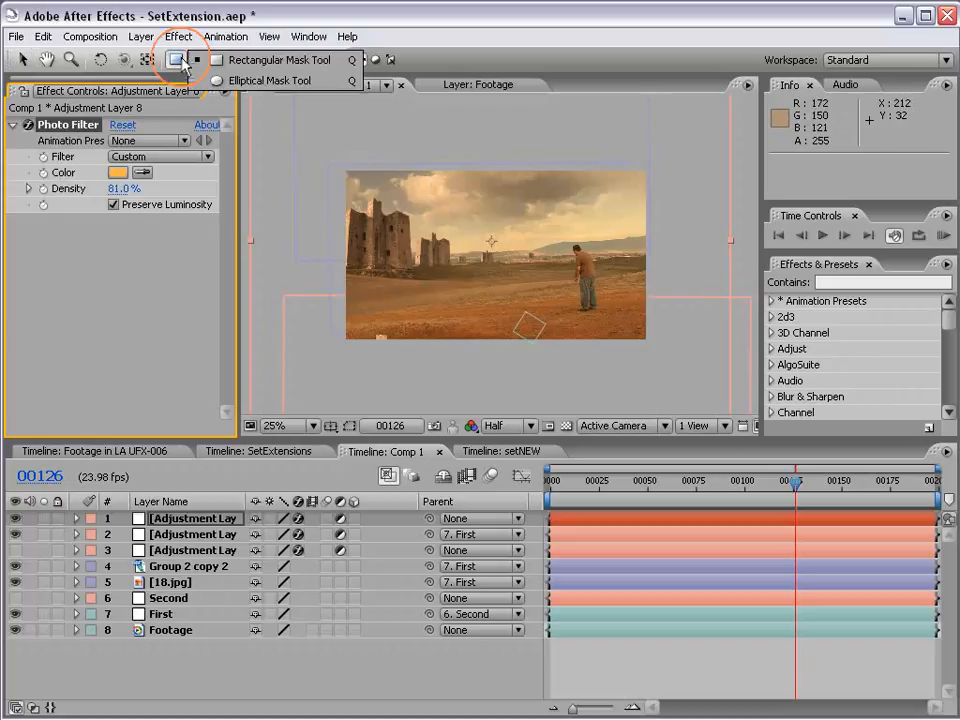
left_click(252, 61)
key("comma")
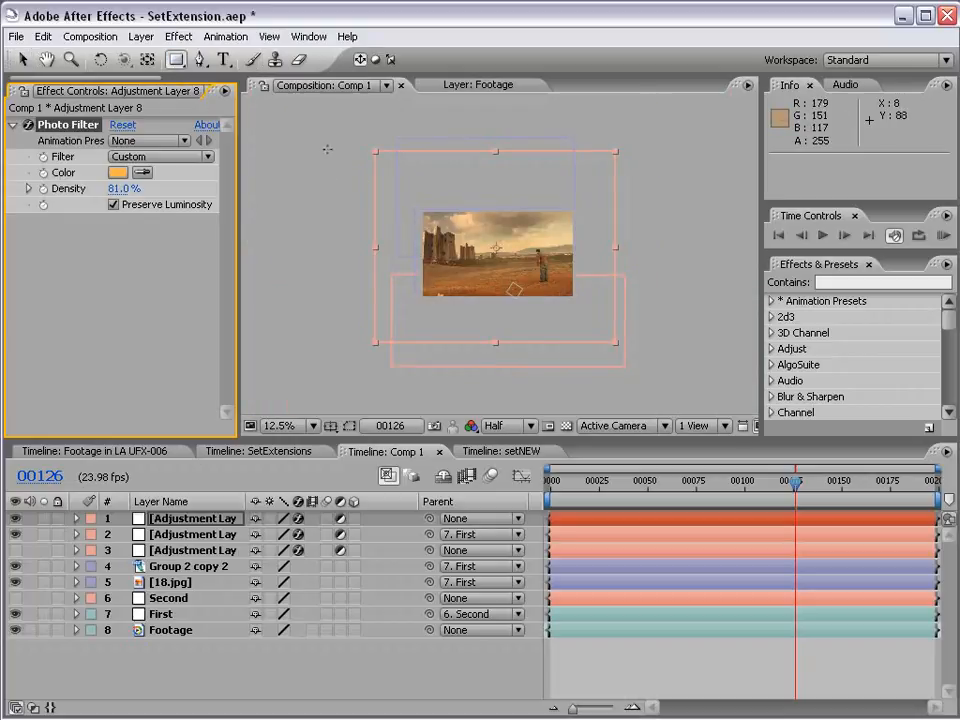
left_click_drag(316, 134, 677, 237)
At the last frame, 197, reveal the sky mask's properties and feather its edge by 360 pixels
left_click_drag(795, 482, 952, 490)
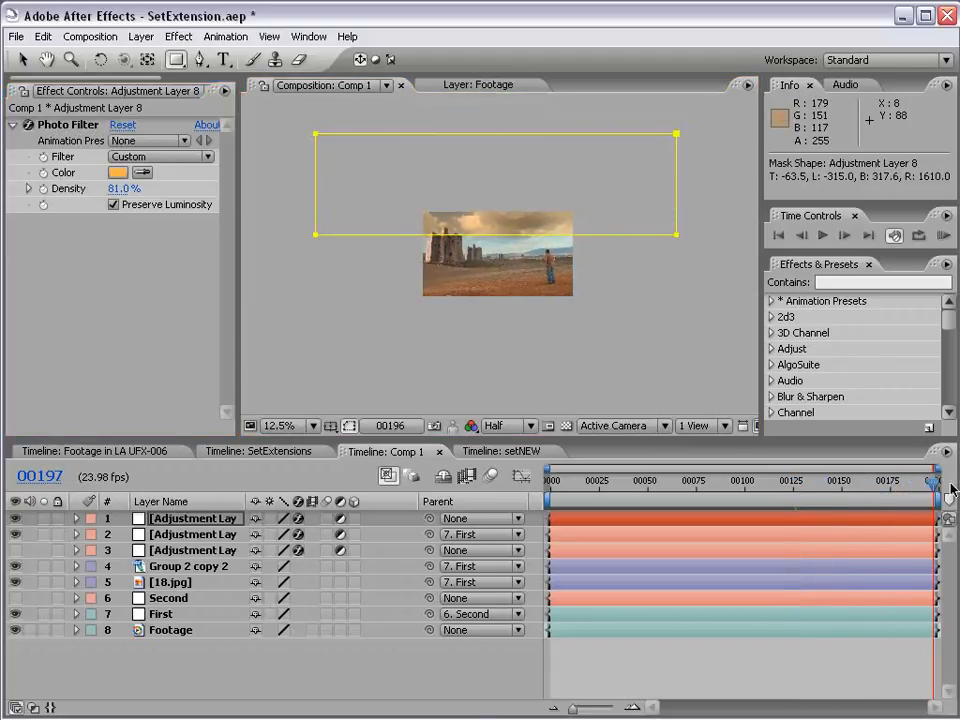
left_click(170, 518)
key("m")
key("m")
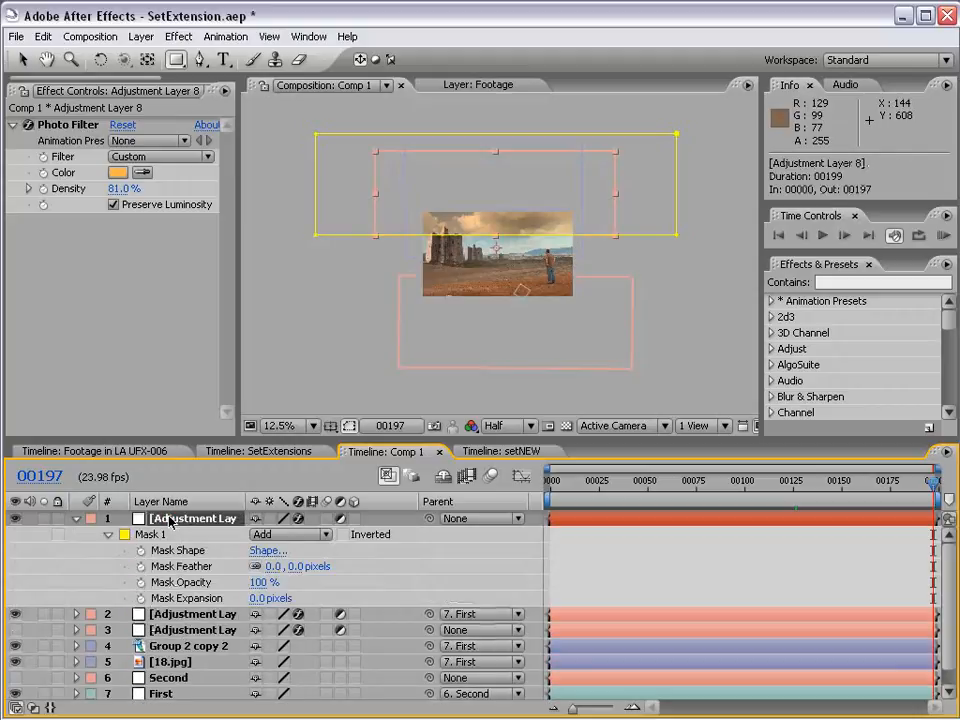
left_click_drag(298, 567, 404, 566)
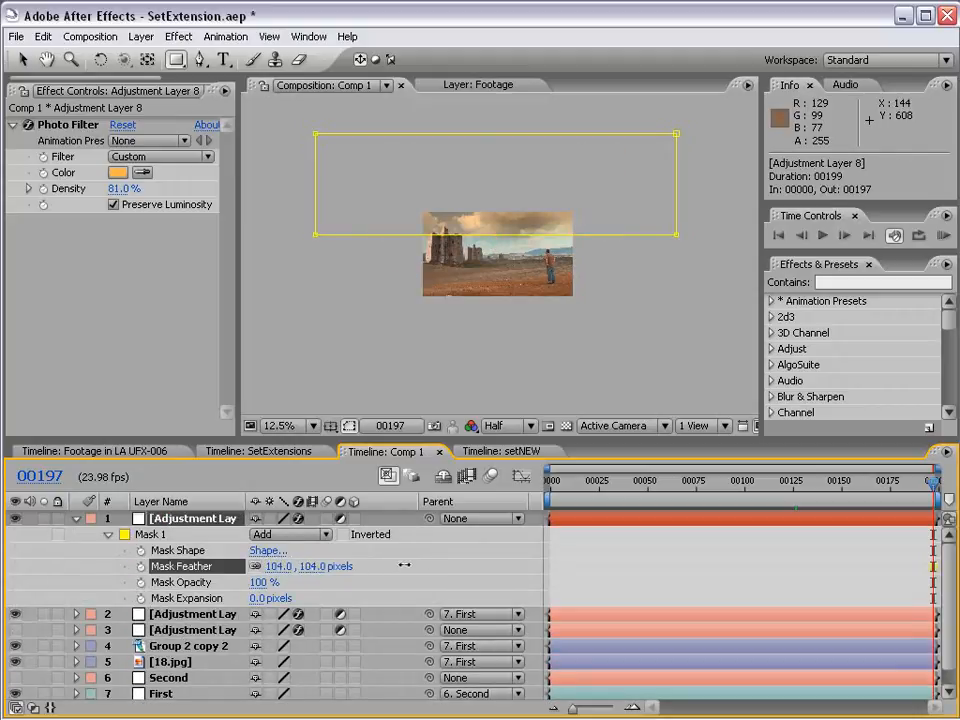
left_click_drag(567, 564, 524, 566)
left_click_drag(429, 566, 455, 567)
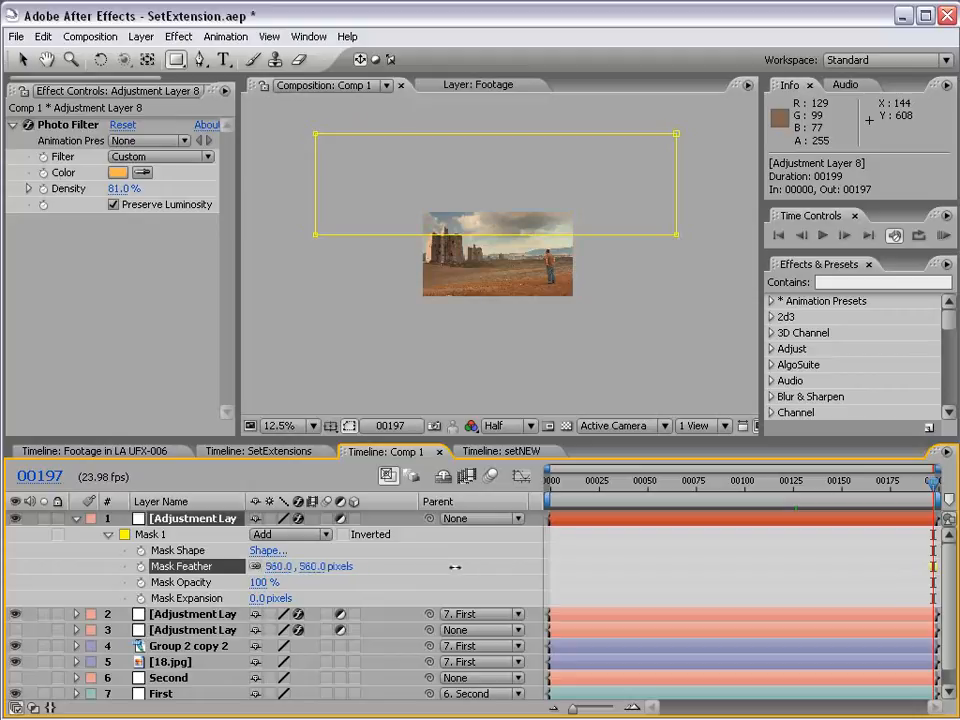
Move the Photo Filter adjustment layer up to about 596, 248 and check the composite at frame 172
key("v")
left_click(658, 561)
scroll(514, 246, "up", 1)
left_click(848, 522)
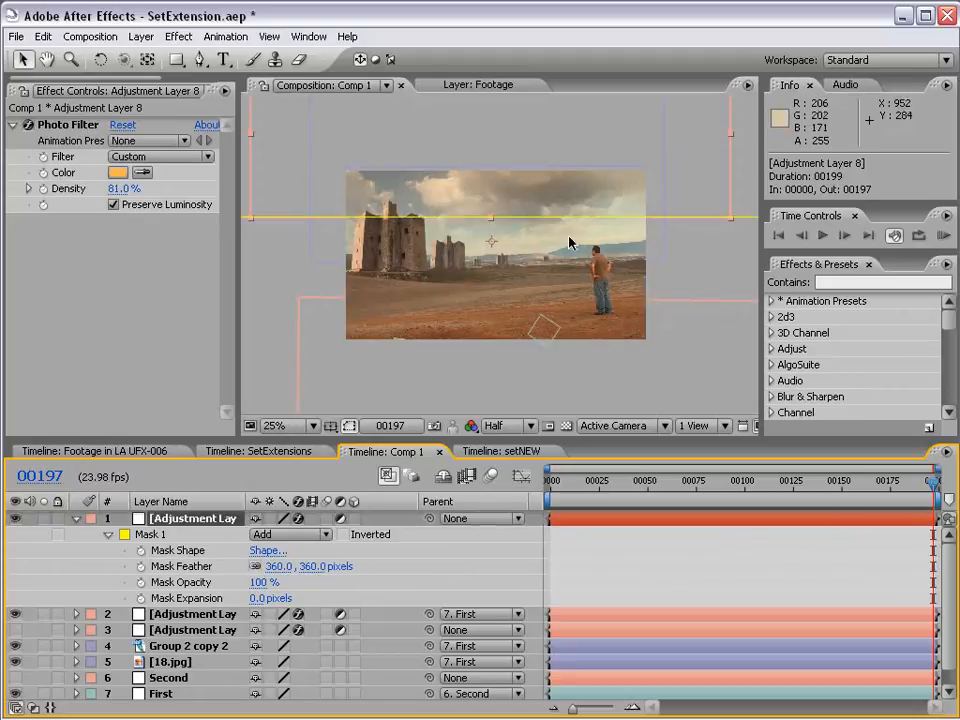
left_click_drag(650, 125, 651, 167)
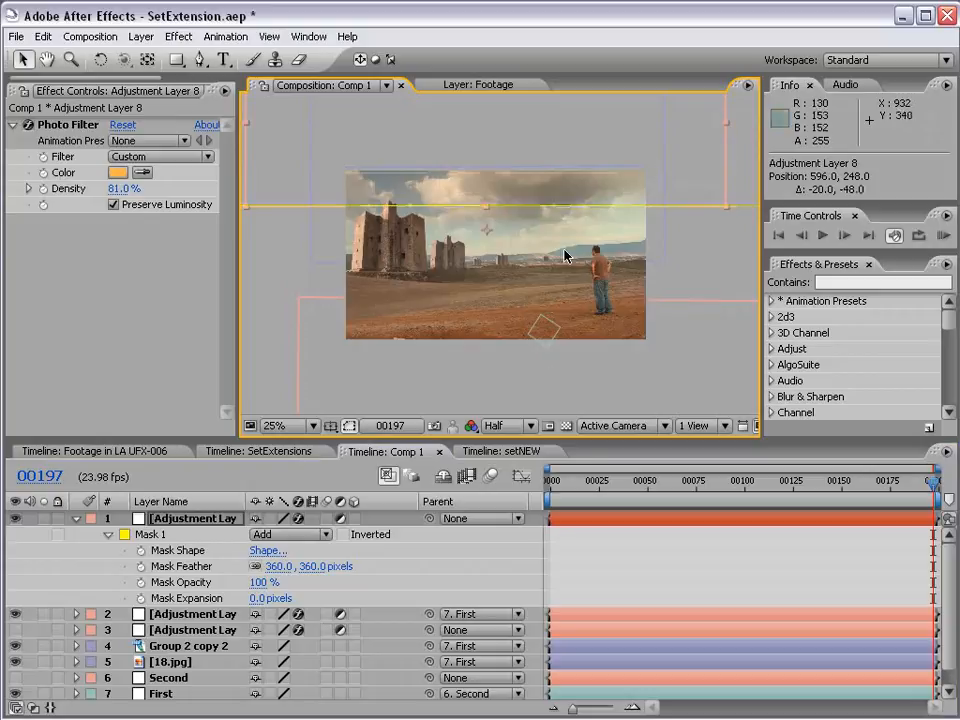
left_click(626, 564)
left_click_drag(862, 485, 885, 490)
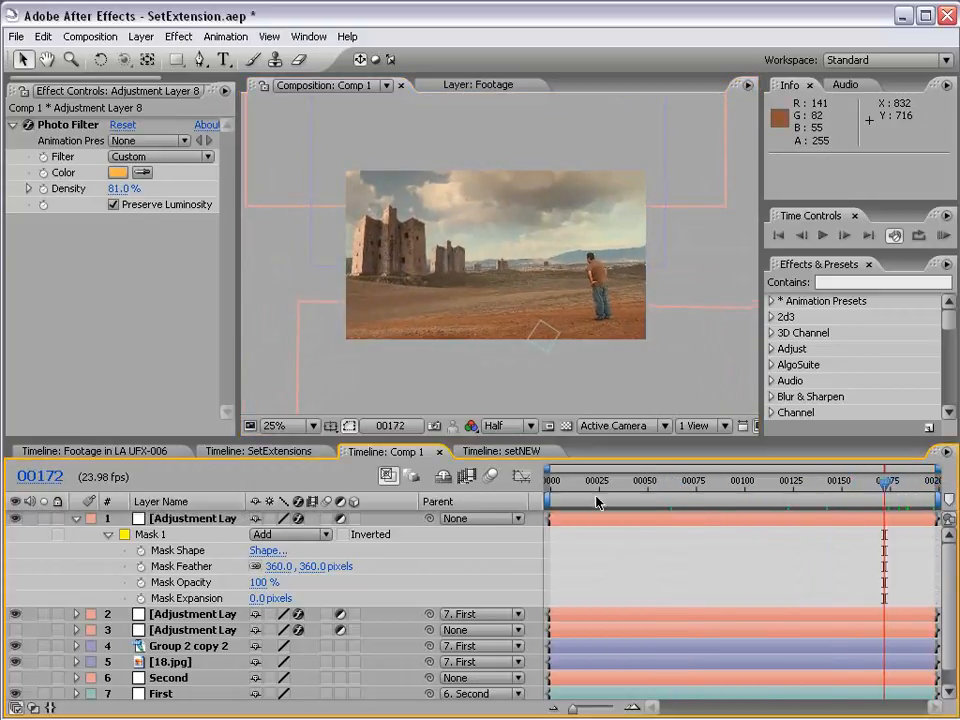
scroll(375, 591, "down", 2)
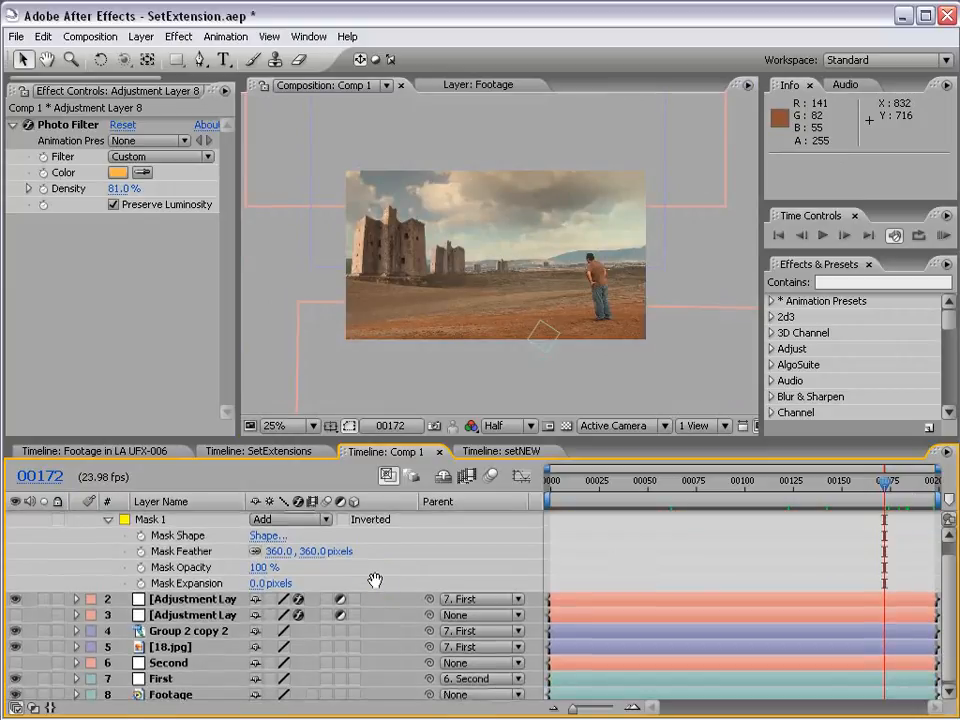
Preview the composite and scrub back through frame 111 to the first frame to examine the grade's coverage
scroll(375, 591, "up", 1)
left_click(394, 436)
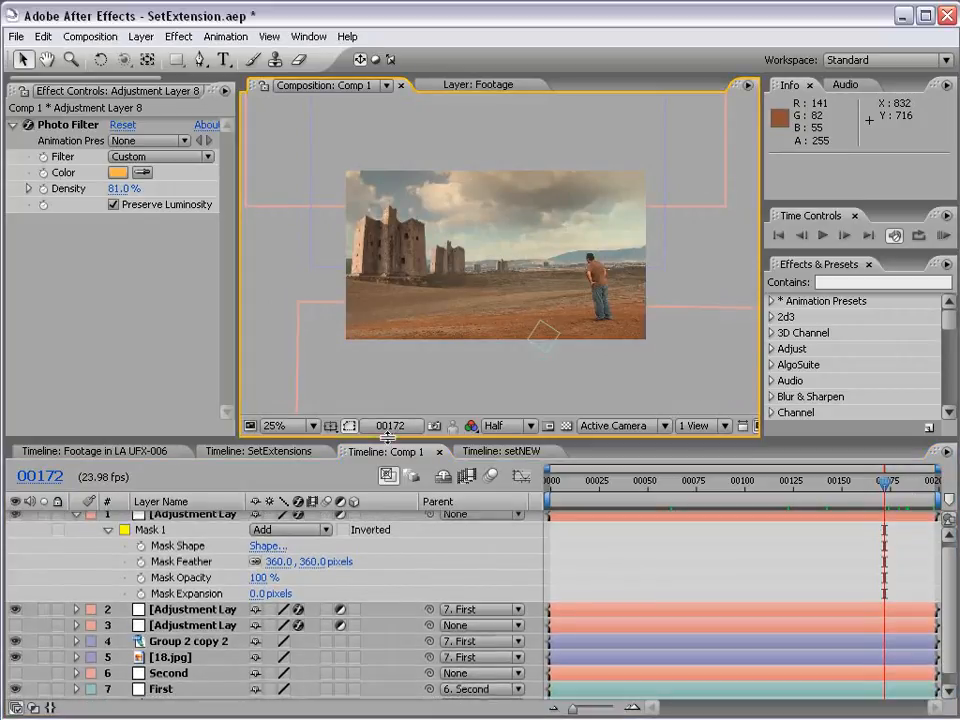
left_click_drag(394, 438, 400, 390)
left_click_drag(429, 471, 173, 650)
key("space")
scroll(625, 293, "down", 1)
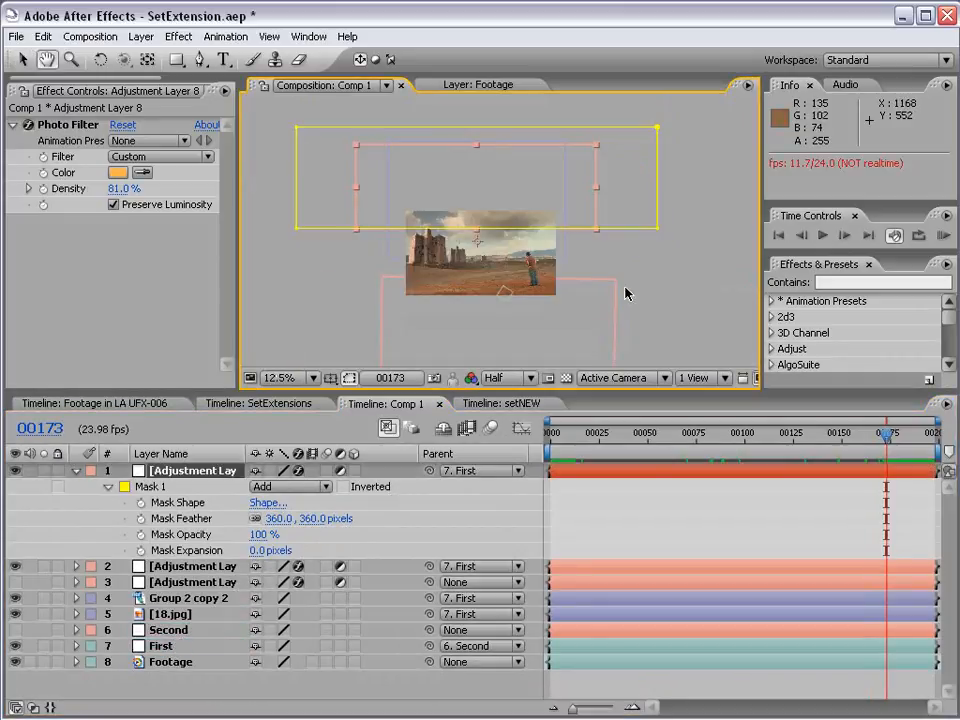
left_click_drag(882, 440, 766, 440)
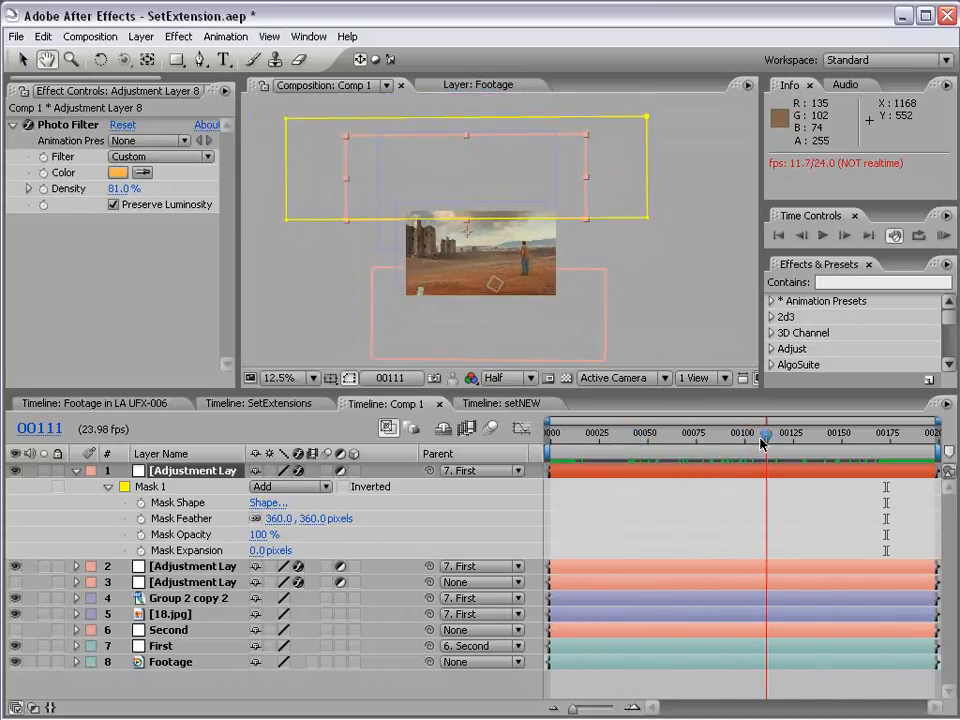
scroll(489, 294, "up", 1)
left_click_drag(490, 304, 491, 246)
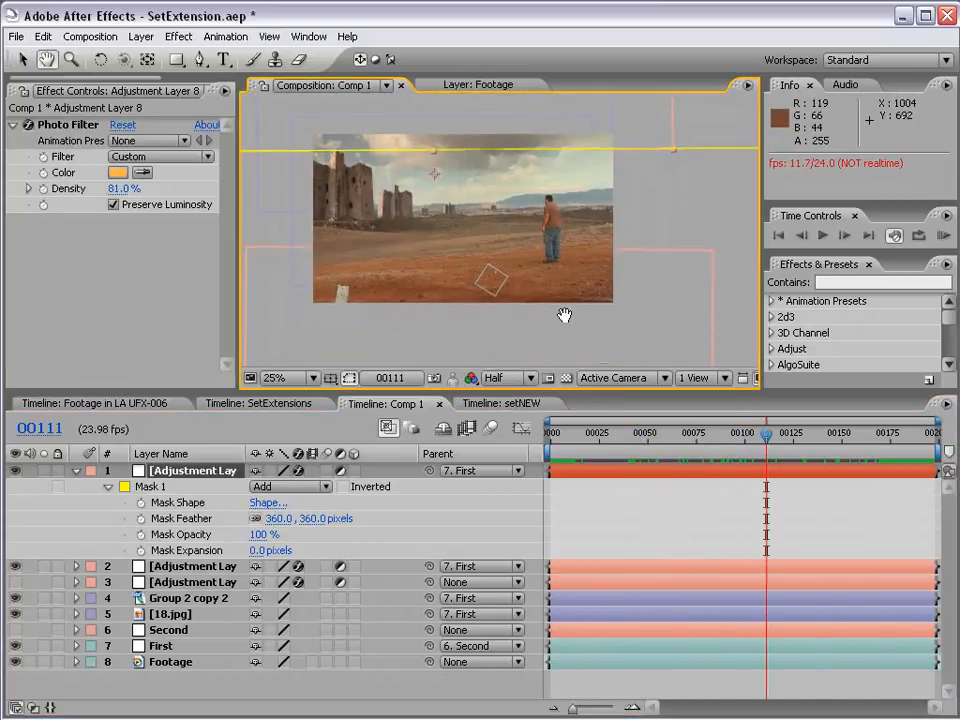
left_click_drag(648, 437, 550, 438)
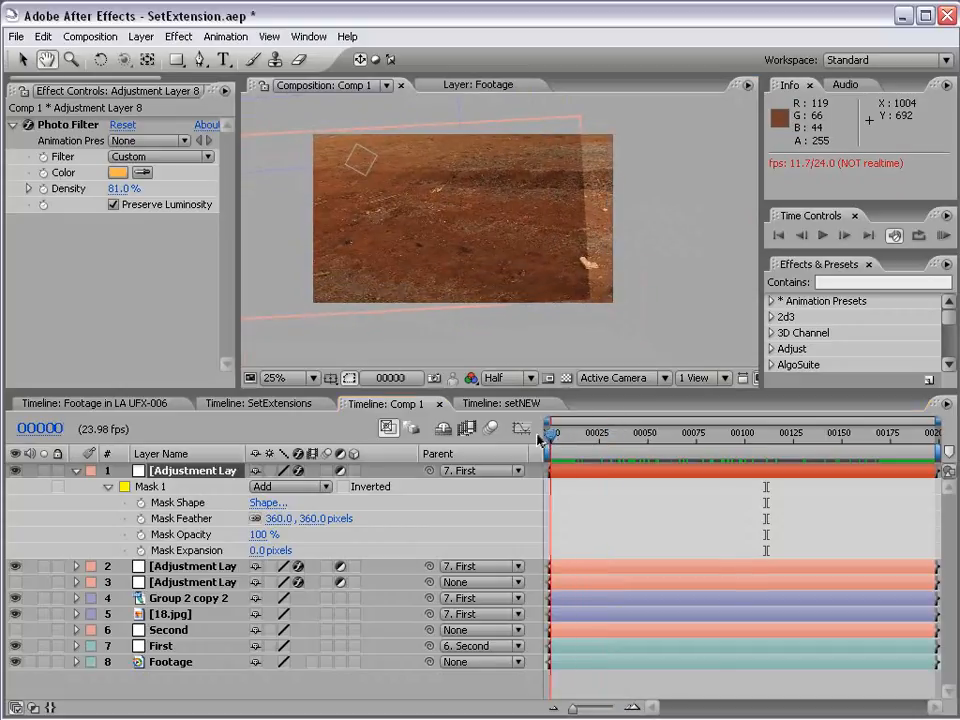
At frame 0, stretch the sand's Curves adjustment layer past the frame's right edge and move it to about 47.9, 102.8
left_click(222, 568)
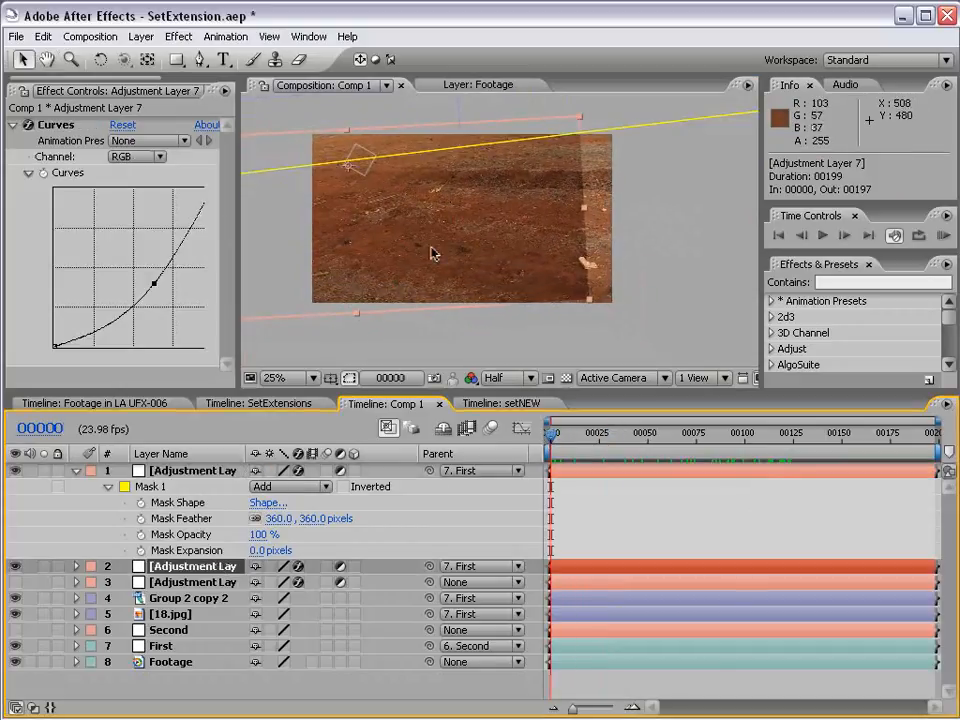
left_click_drag(589, 301, 639, 320)
left_click_drag(530, 252, 535, 255)
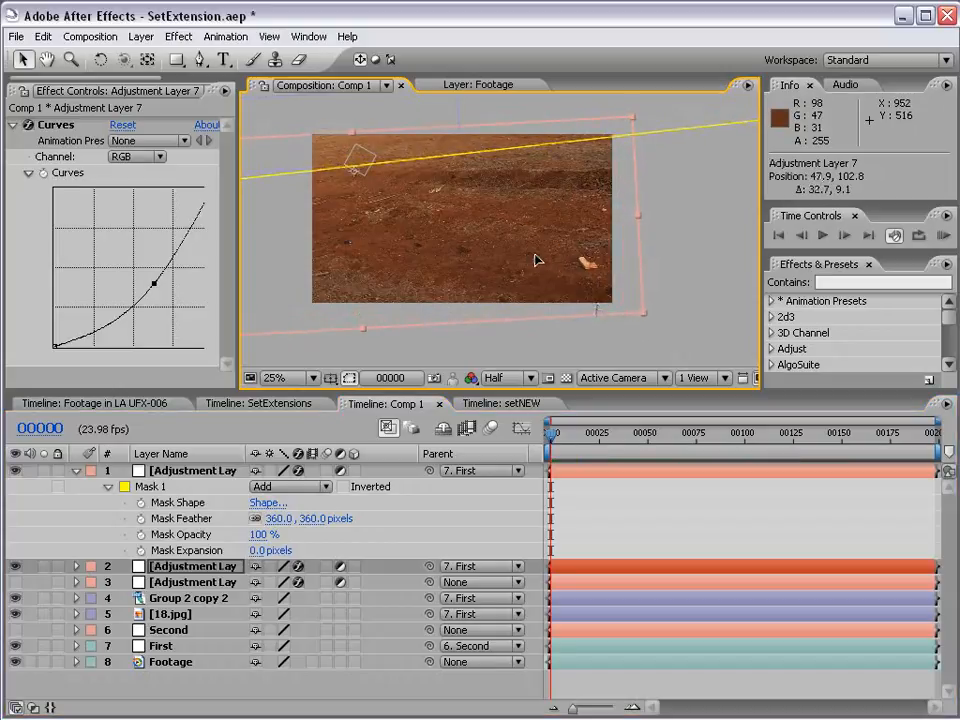
Scrub to frame 152, collapse the sky layer's mask properties, and examine the castles, sky and ground in the enlarged composite
left_click(563, 446)
left_click_drag(560, 440, 845, 441)
scroll(452, 212, "up", 2)
scroll(452, 212, "down", 2)
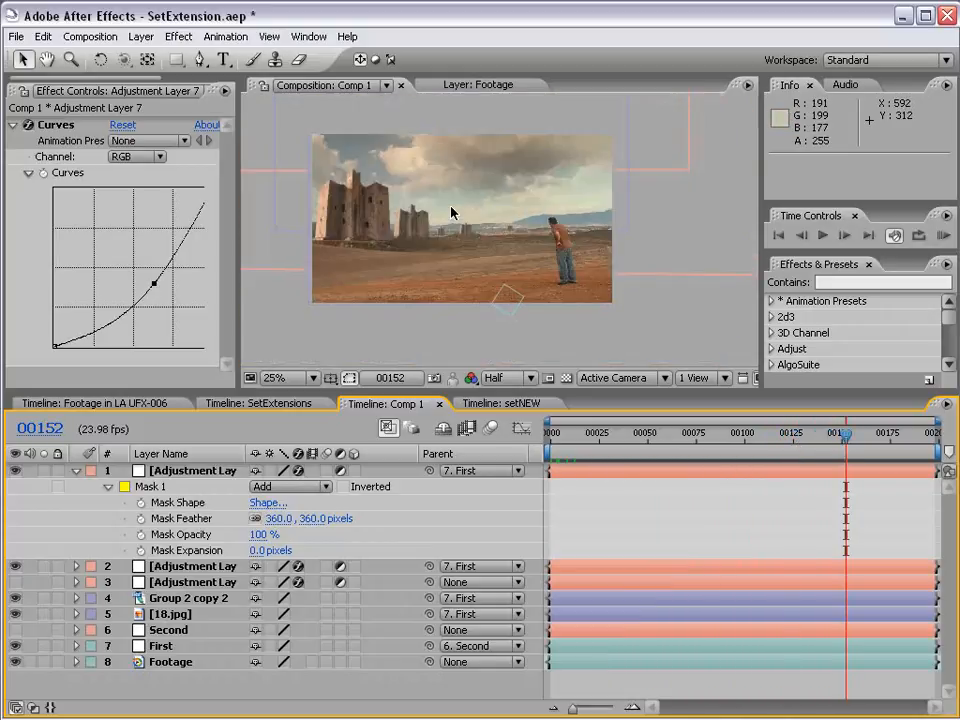
left_click(76, 470)
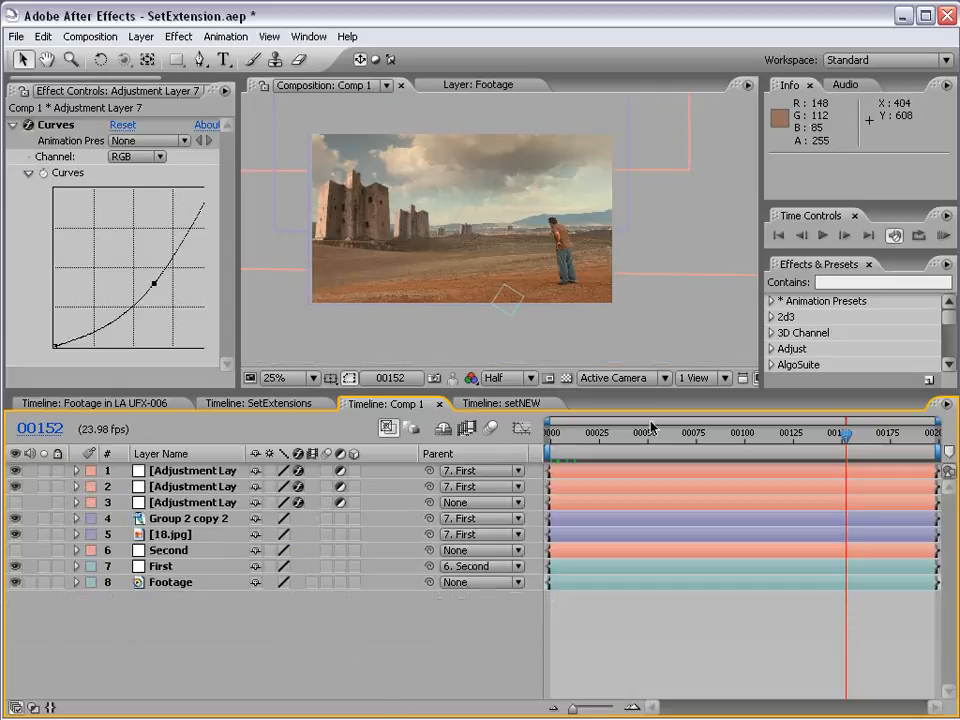
key("grave")
scroll(447, 278, "up", 2)
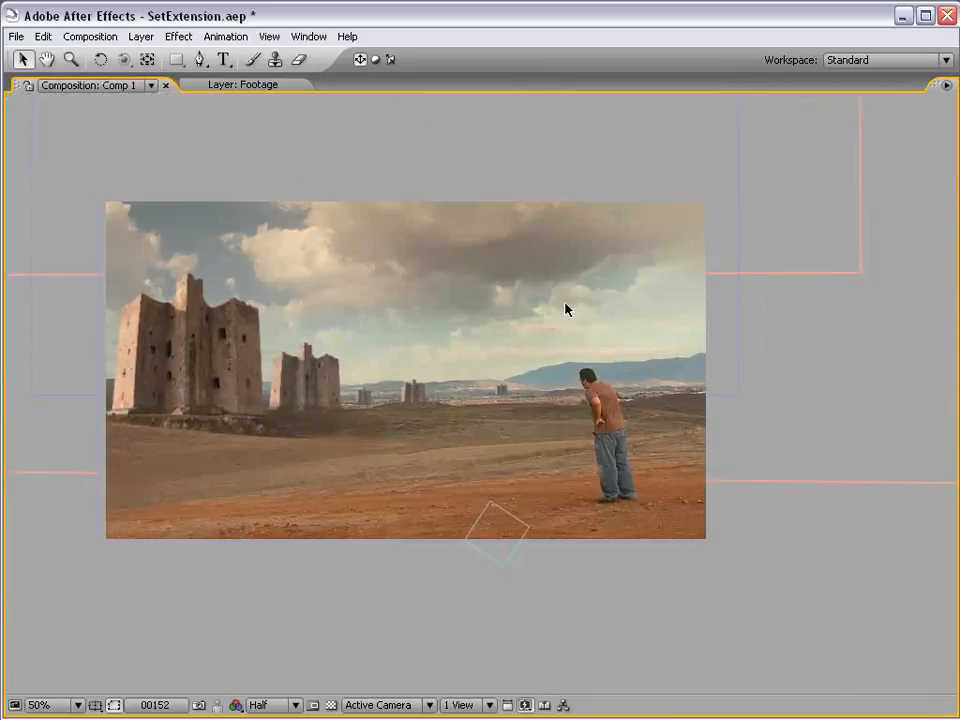
key("grave")
scroll(456, 244, "down", 2)
scroll(474, 229, "up", 2)
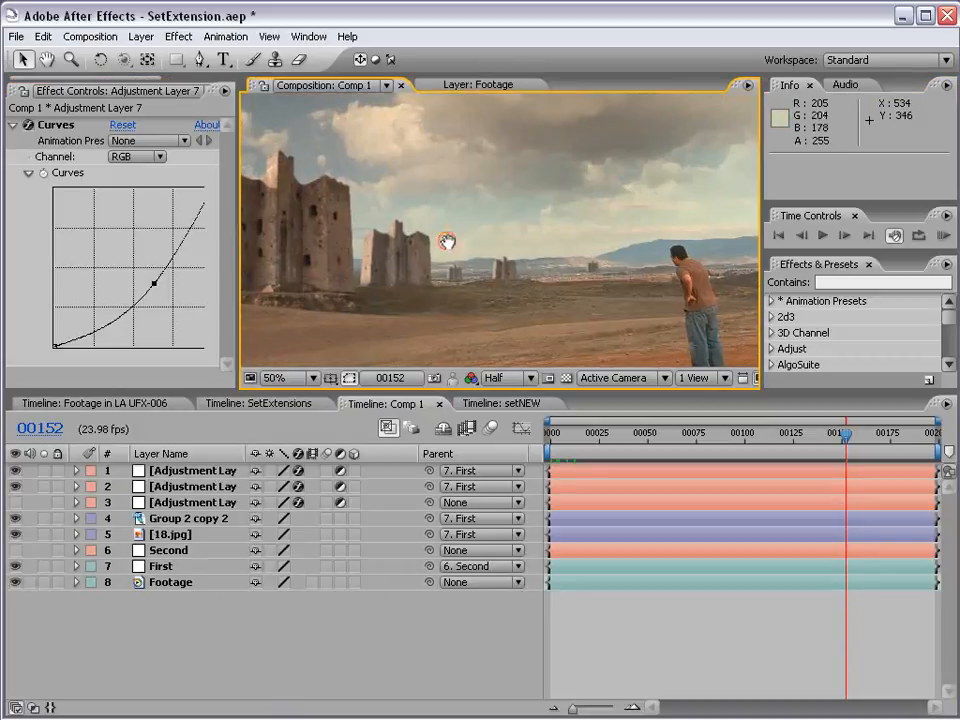
key("grave")
key("grave")
scroll(435, 245, "down", 2)
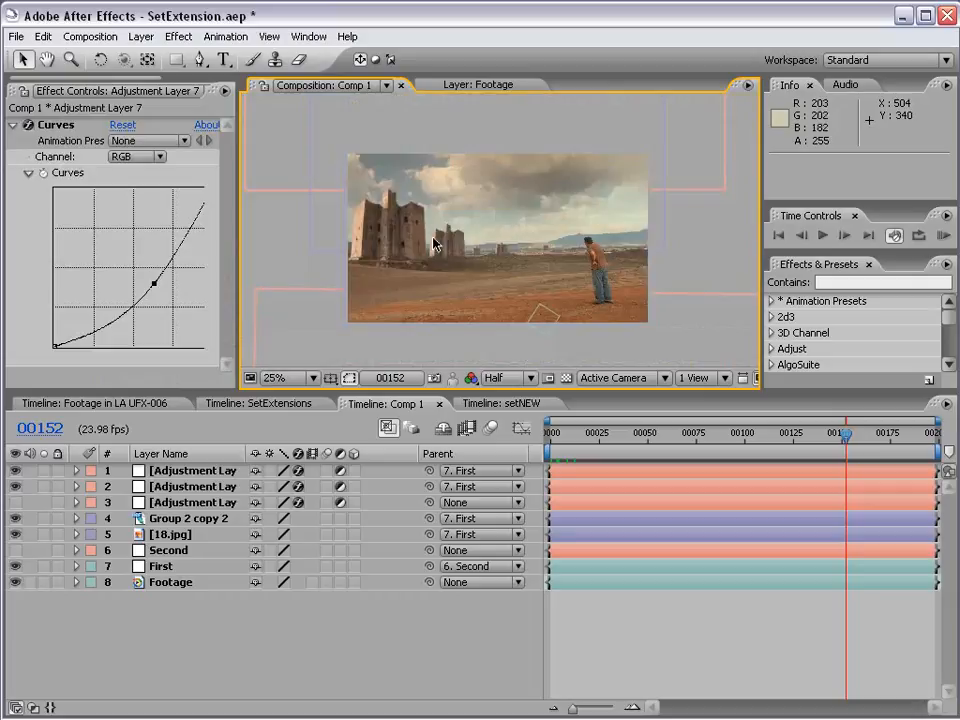
Add a new adjustment layer above all the others and apply the FMP_GreenEasy preset to it
left_click(140, 36)
mouse_move(150, 56)
left_click(400, 137)
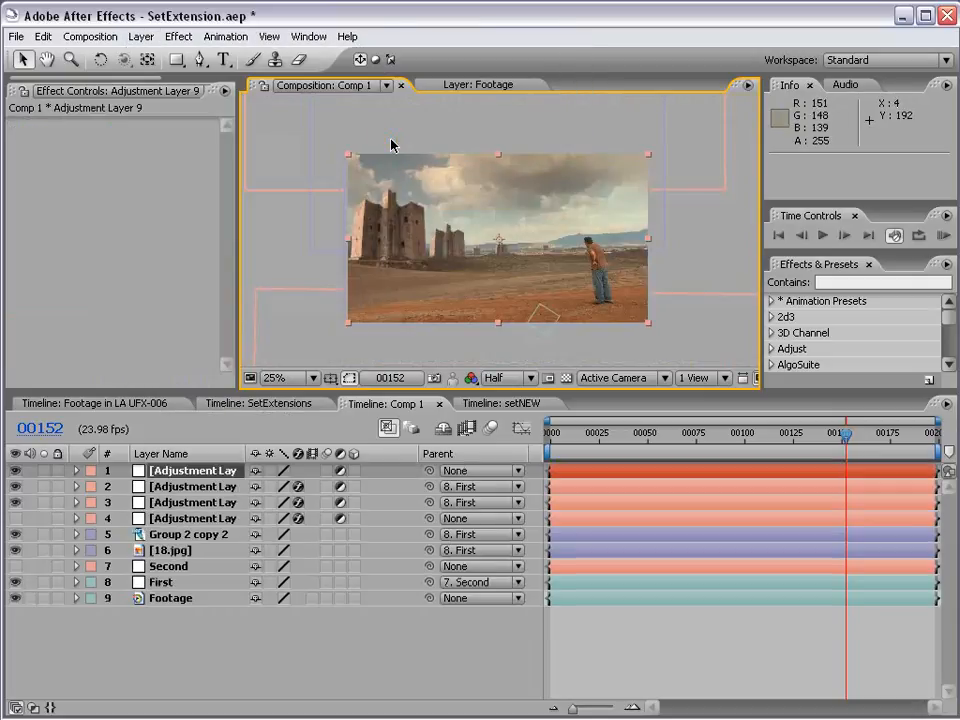
left_click(856, 283)
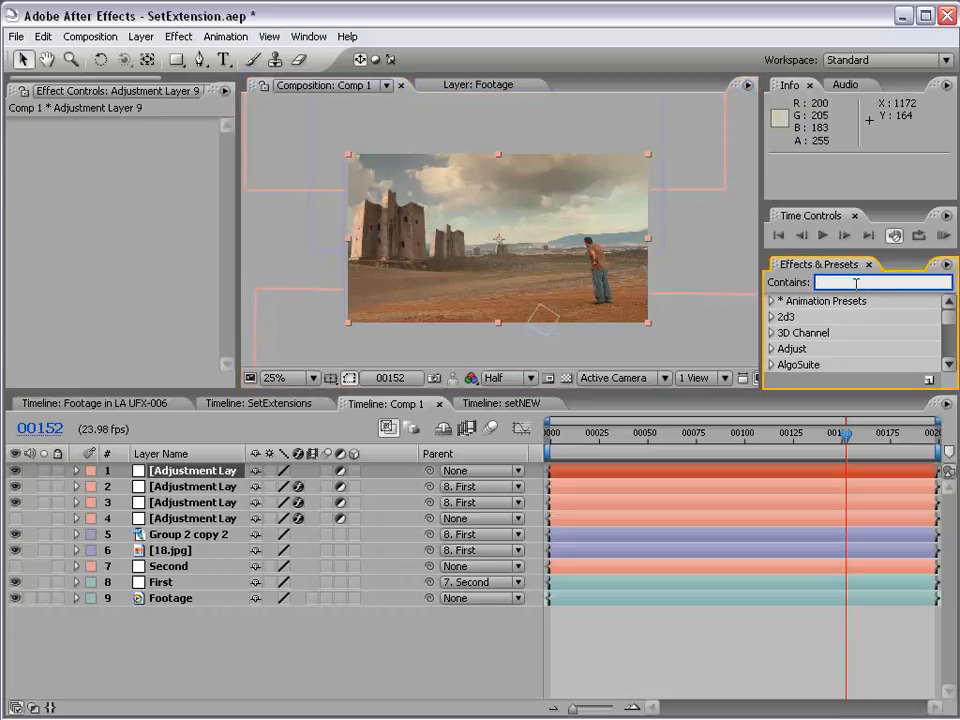
type("green")
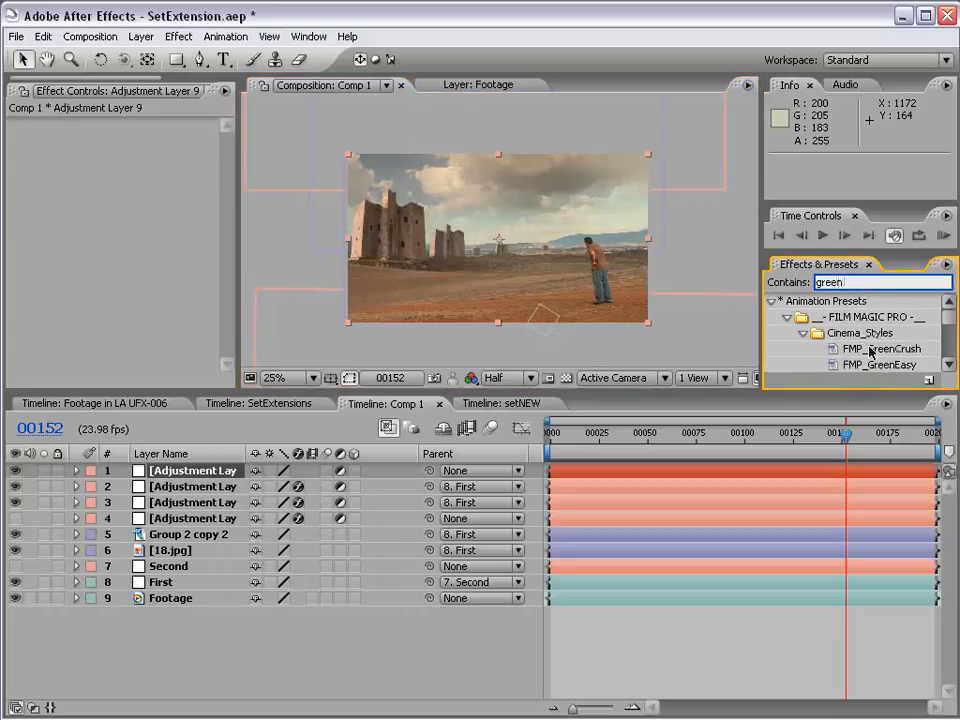
left_click_drag(858, 390, 858, 420)
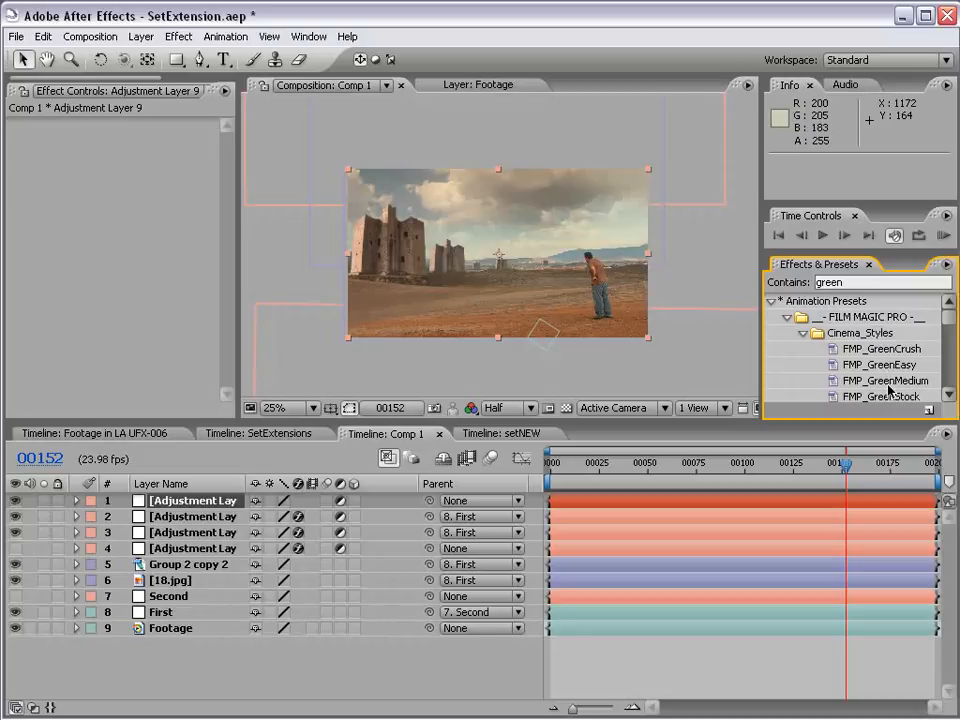
left_click_drag(880, 366, 196, 505)
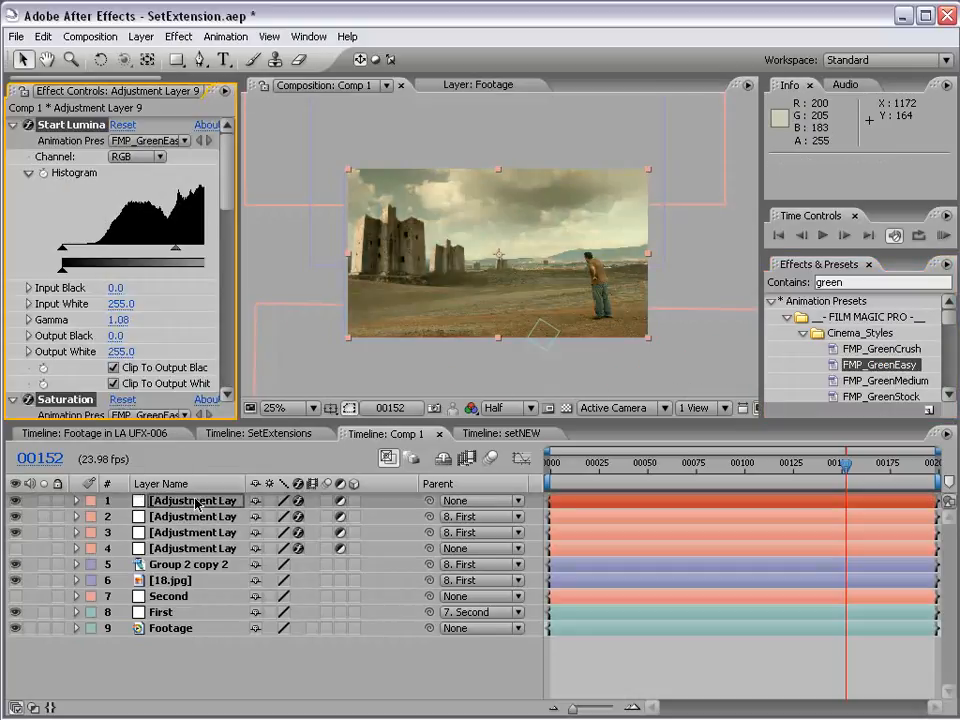
left_click(628, 662)
Inspect the green grade up close, then turn on the visibility of the hidden adjustment layer 4
scroll(461, 262, "up", 1)
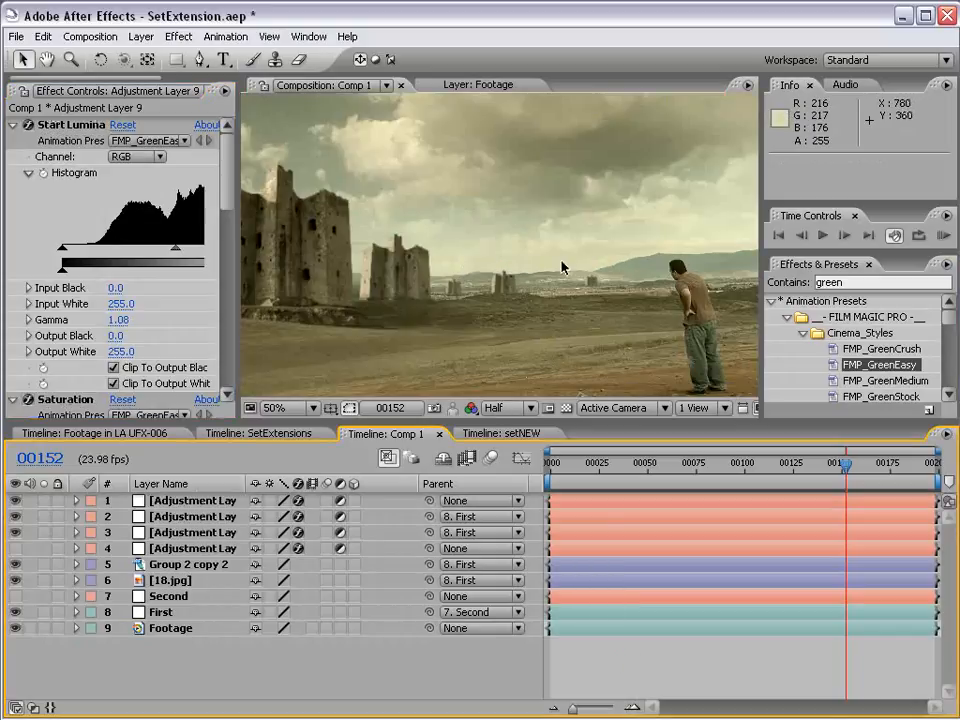
scroll(561, 261, "down", 1)
key("grave")
scroll(453, 268, "up", 1)
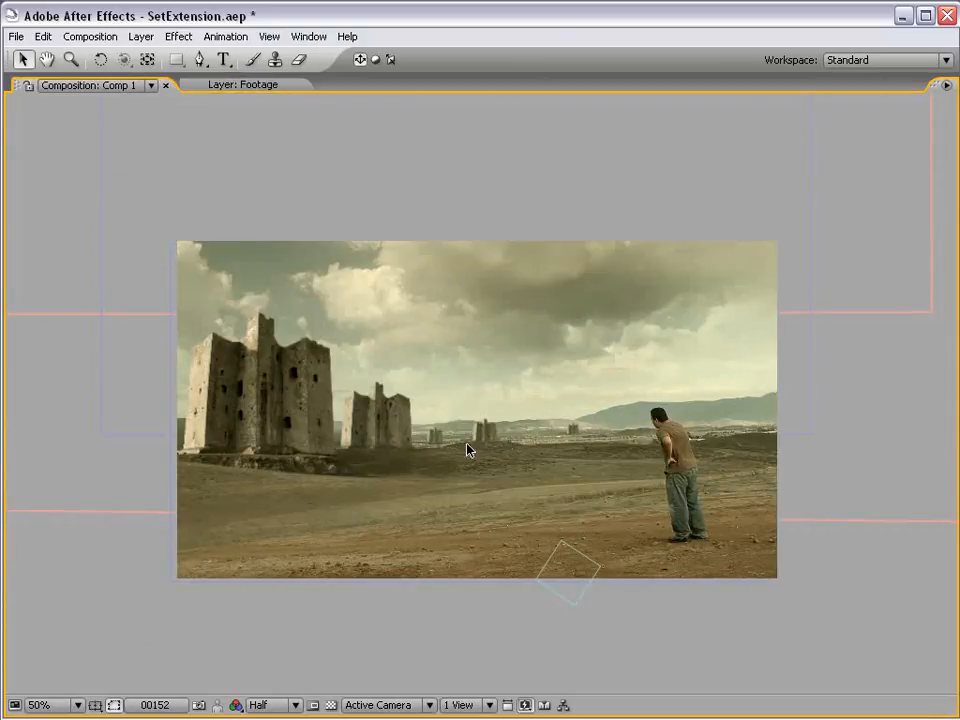
key("grave")
scroll(476, 274, "up", 1)
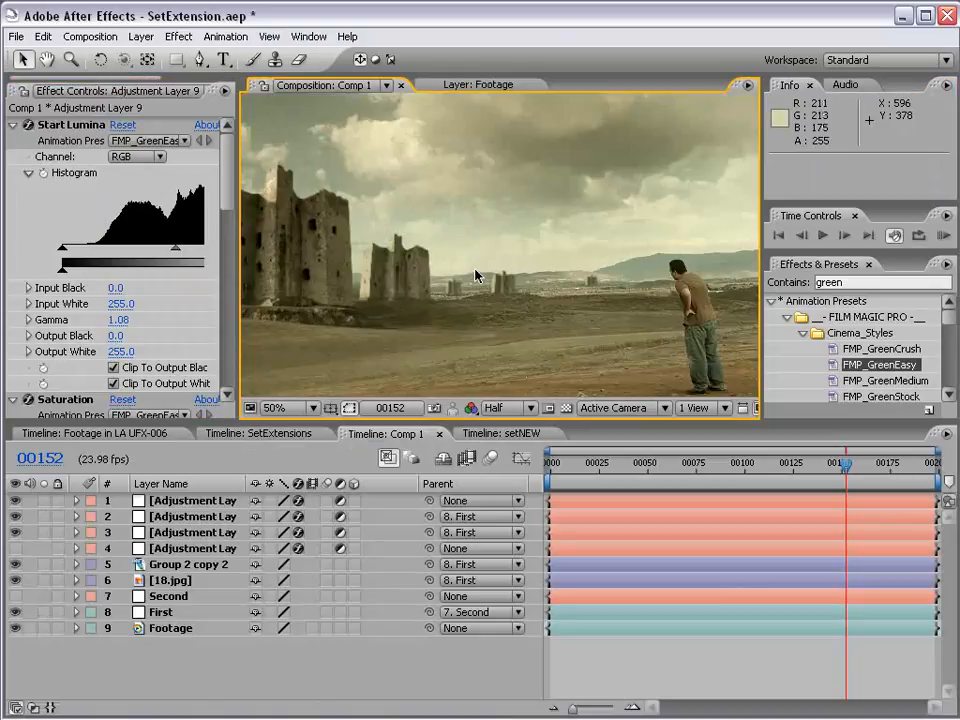
left_click(15, 548)
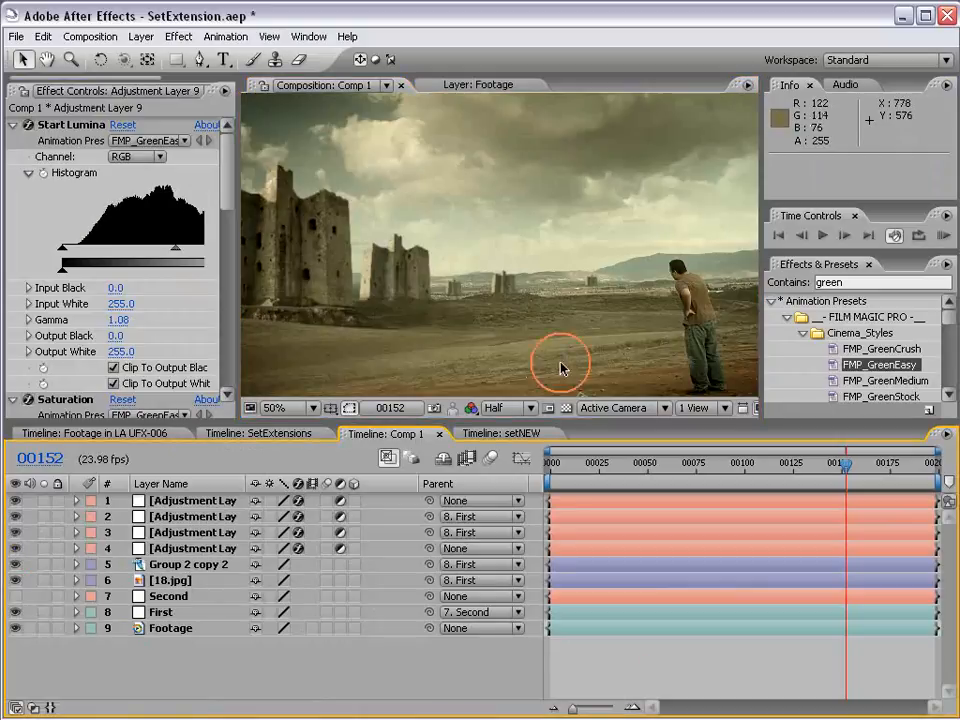
scroll(557, 364, "down", 1)
Set the opacity of the Curves adjustment layer with the oval mask to 75%
left_click(177, 548)
key("t")
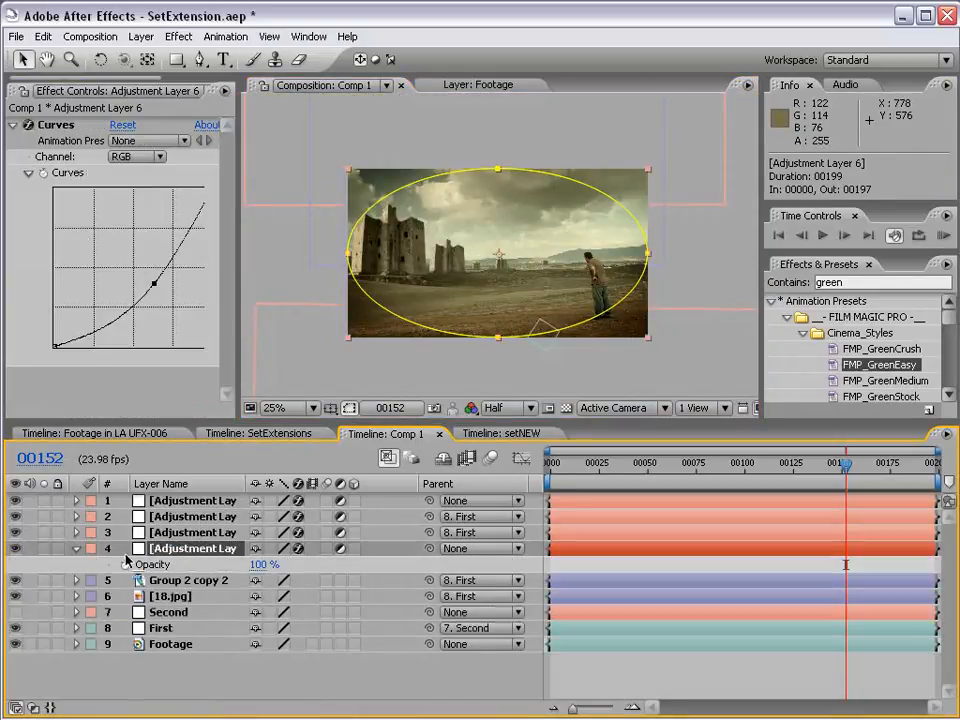
left_click(256, 563)
type("75")
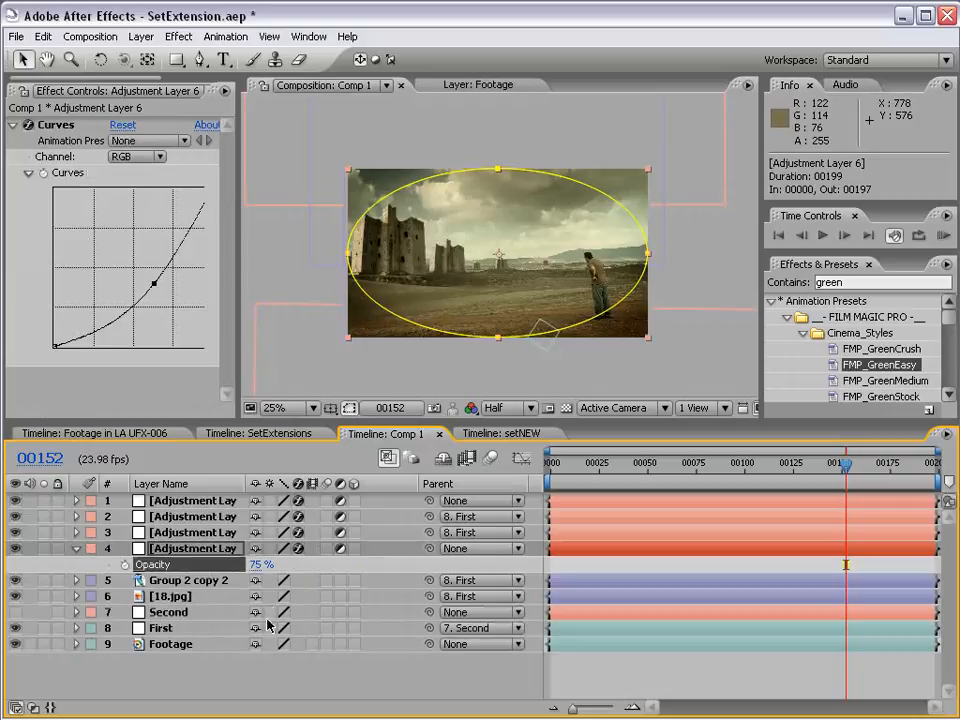
key("Return")
Rename the oval-masked adjustment layer as Vignette
left_click(201, 549)
key("Return")
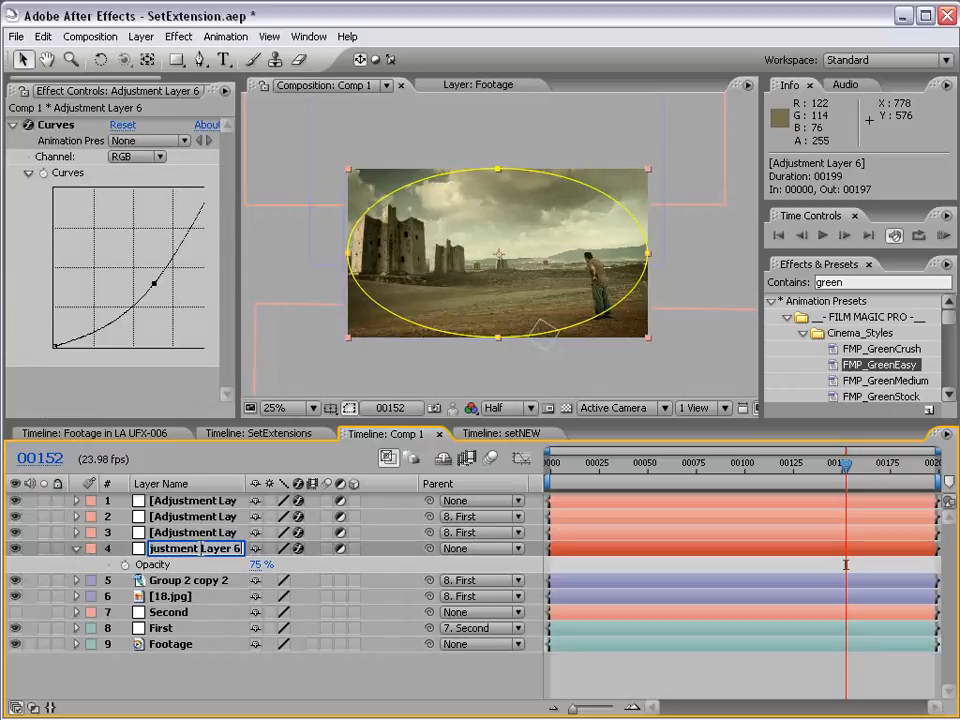
type("Vignet")
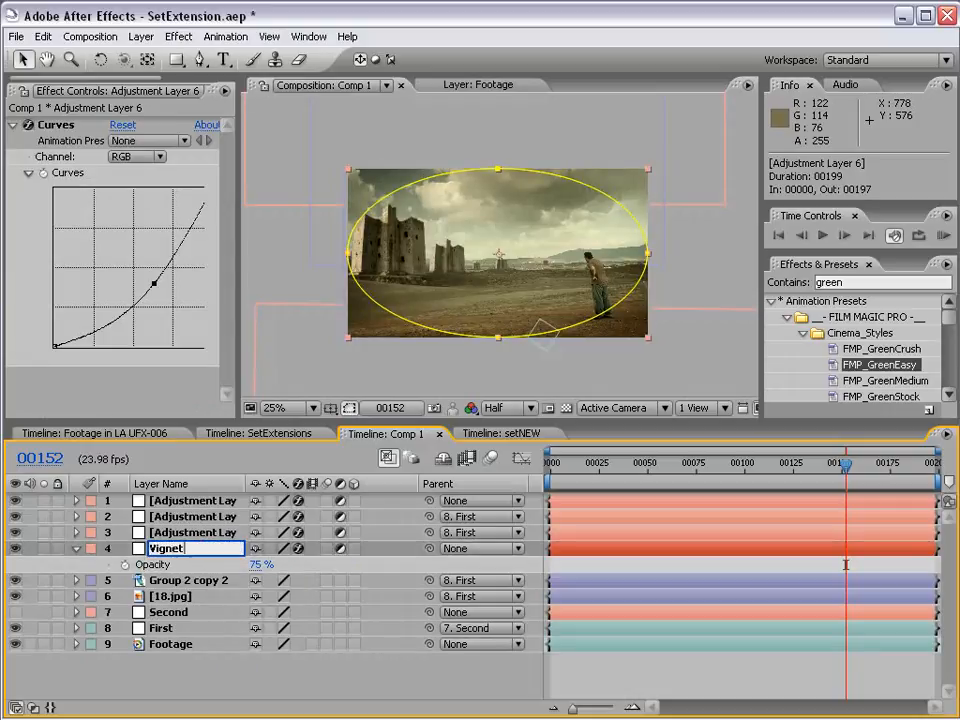
type("te")
key("Return")
Rename the ground's Curves adjustment layer, directly above Vignette, as Sand Color Correction
left_click(193, 533)
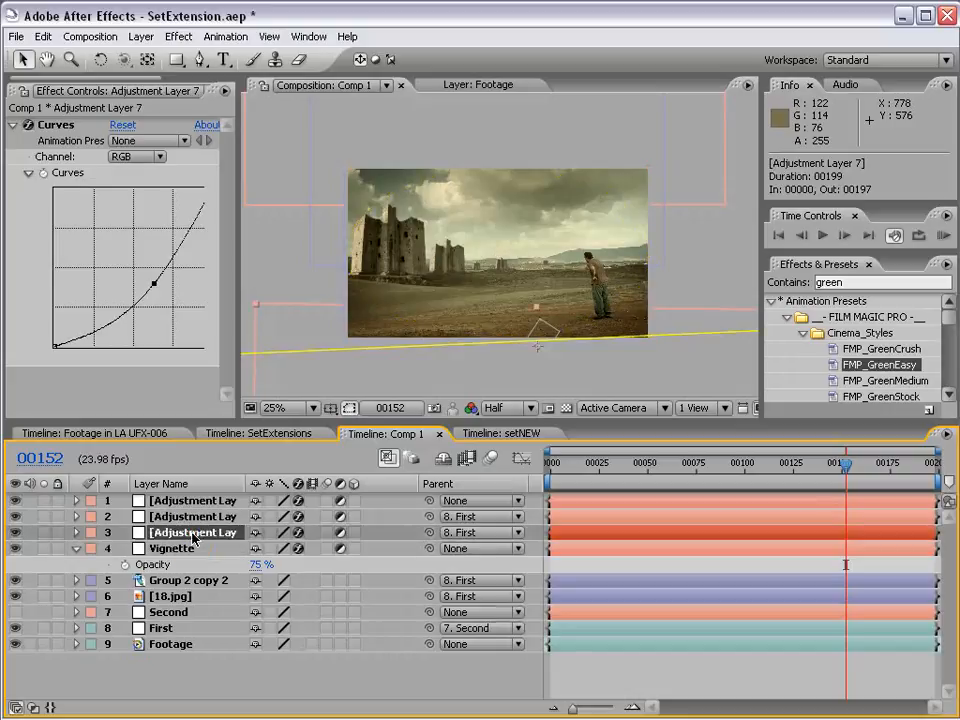
key("comma")
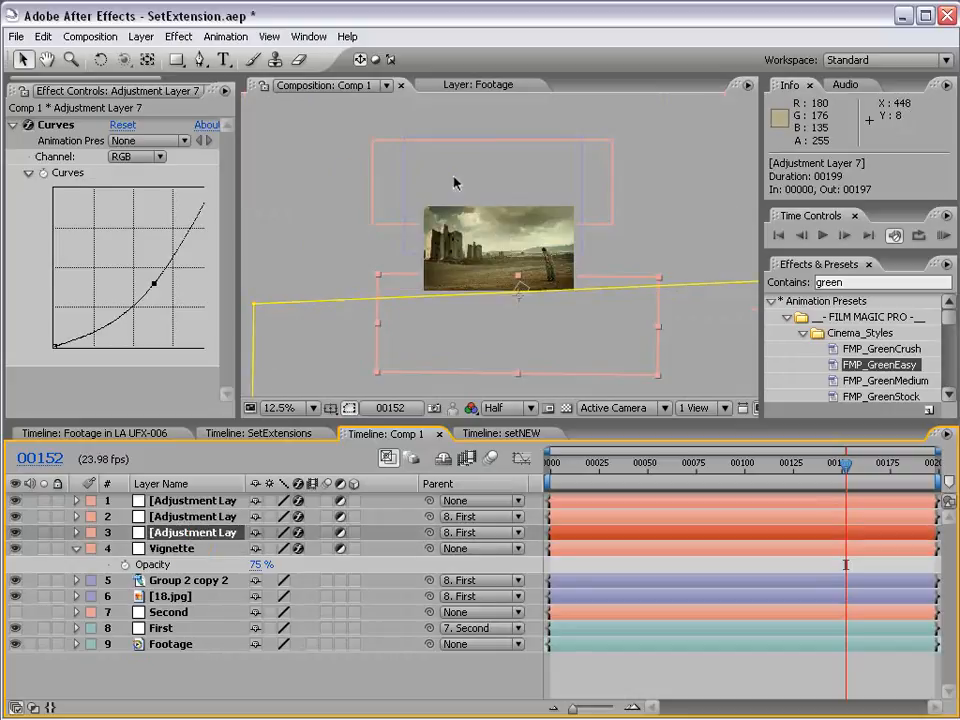
key("Return")
type("Sa")
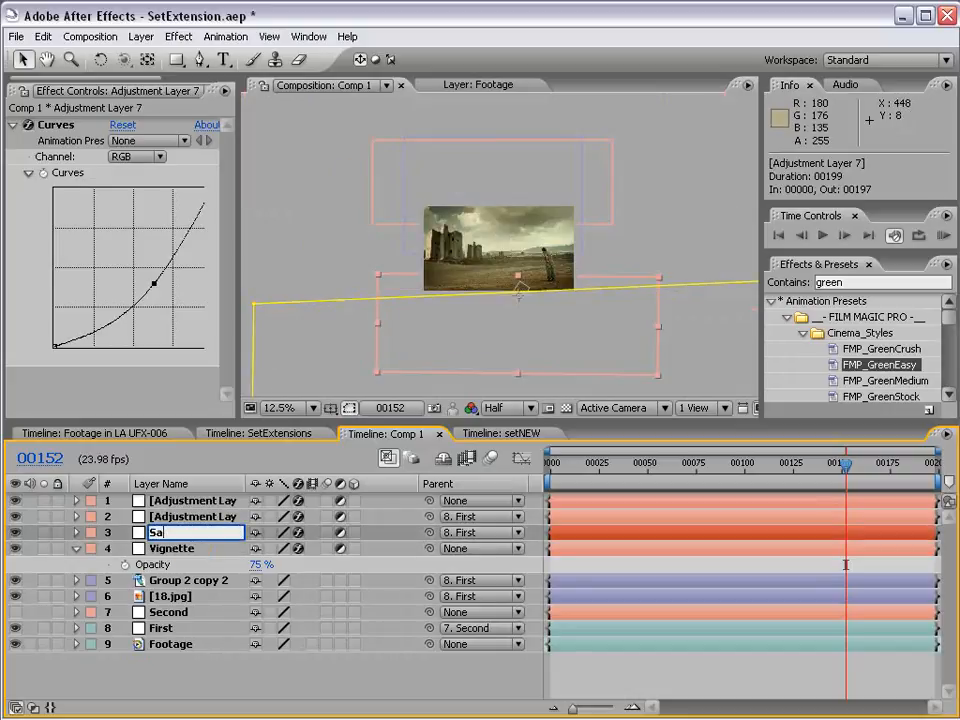
type("nd Co")
type("lor Correction")
key("Return")
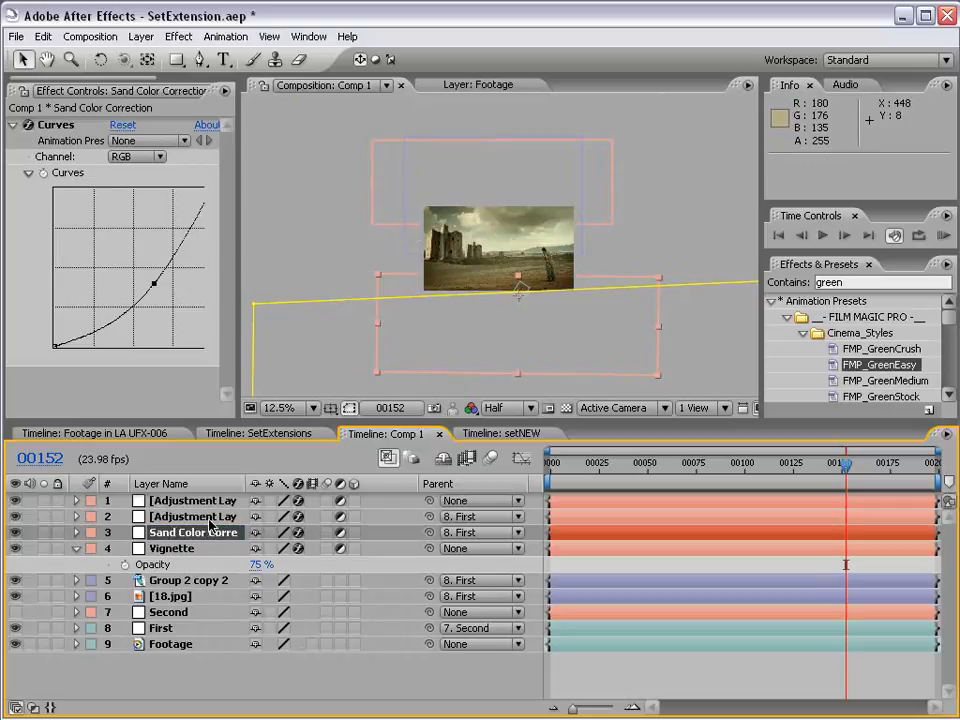
Rename the sky's Photo Filter adjustment layer as Sky Photo
left_click(195, 516)
key("Return")
type("Sky ")
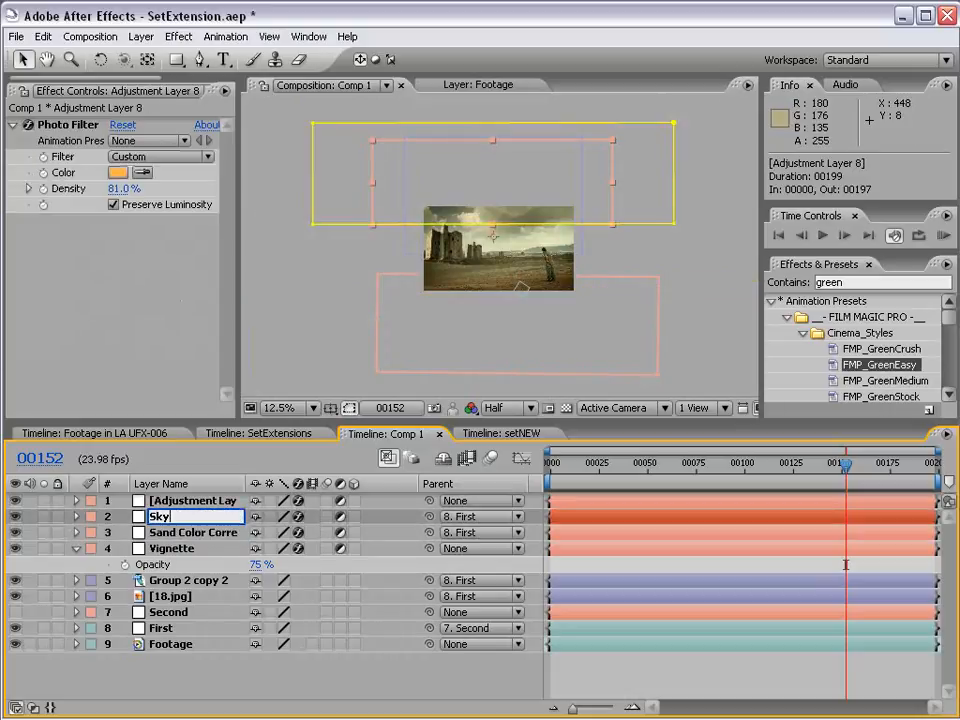
type("Photo")
key("Return")
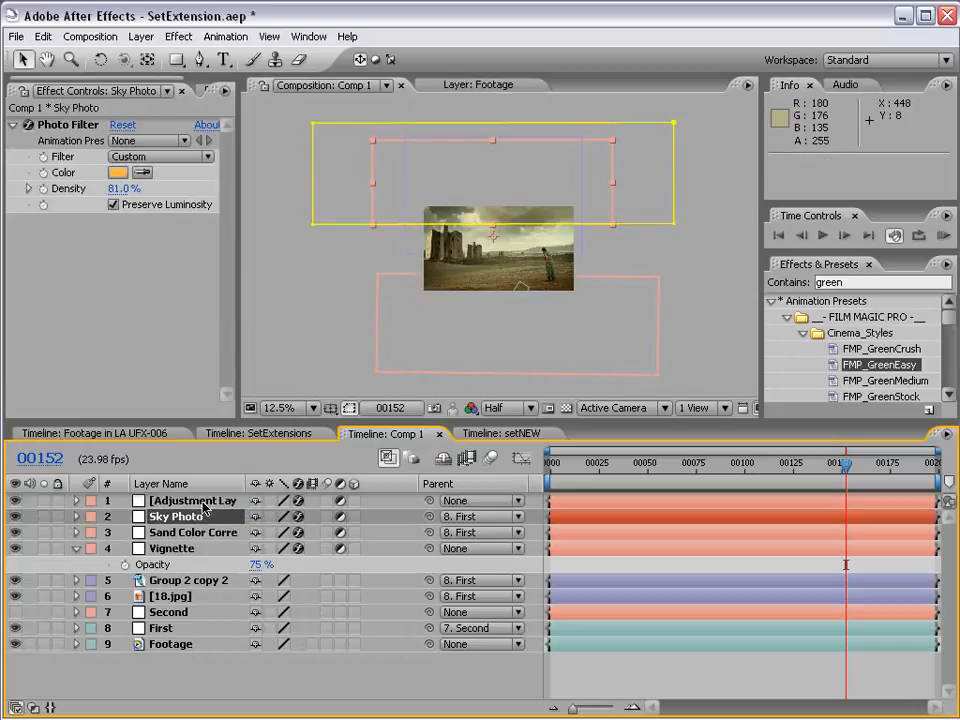
Rename the topmost adjustment layer, which carries the green preset, as Film Magic Pro
left_click(200, 502)
key("Return")
type("Film")
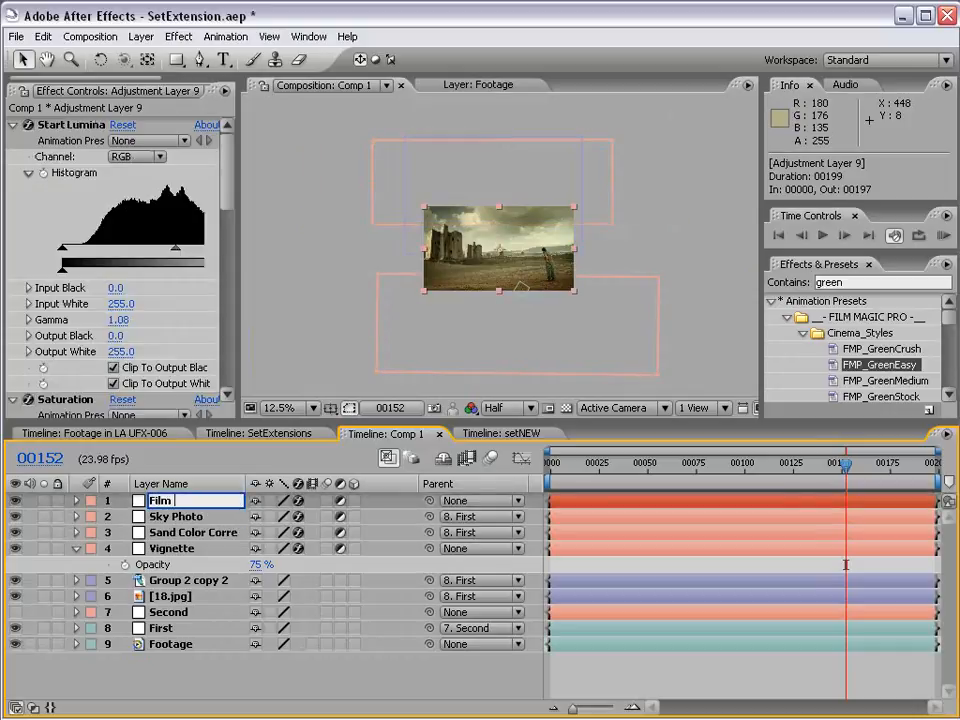
type(" Magic Pro")
key("Return")
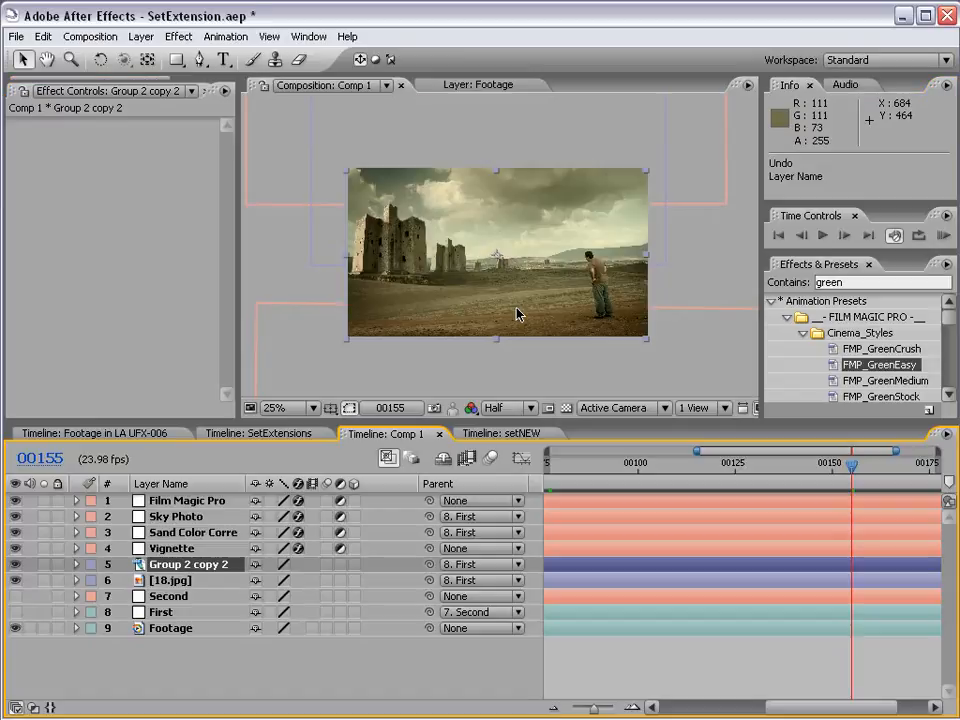
scroll(516, 314, "up", 1)
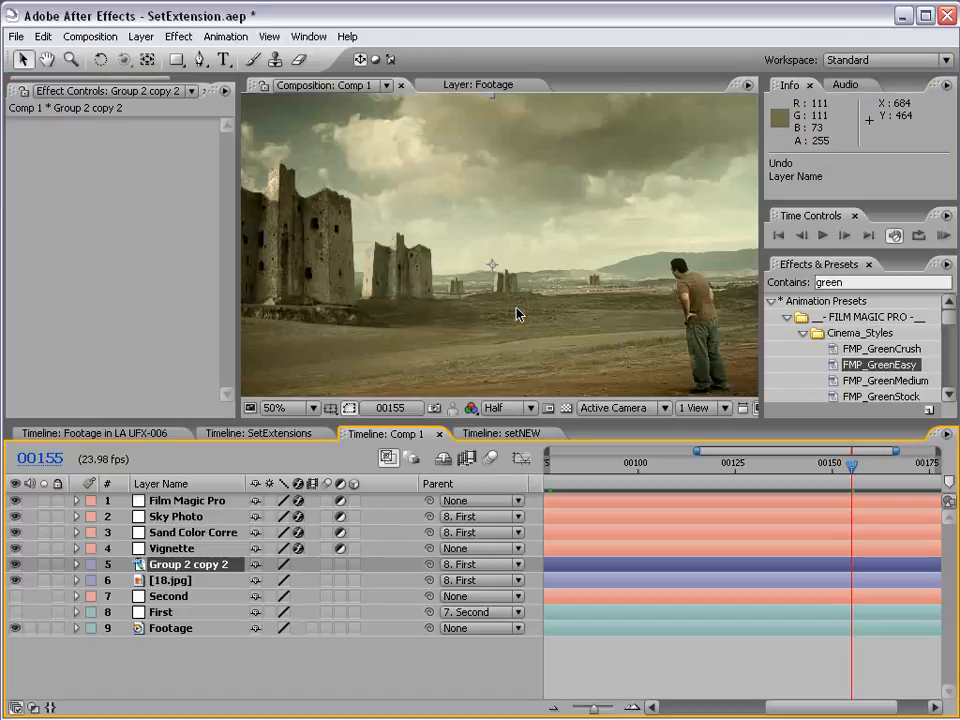
scroll(520, 312, "down", 1)
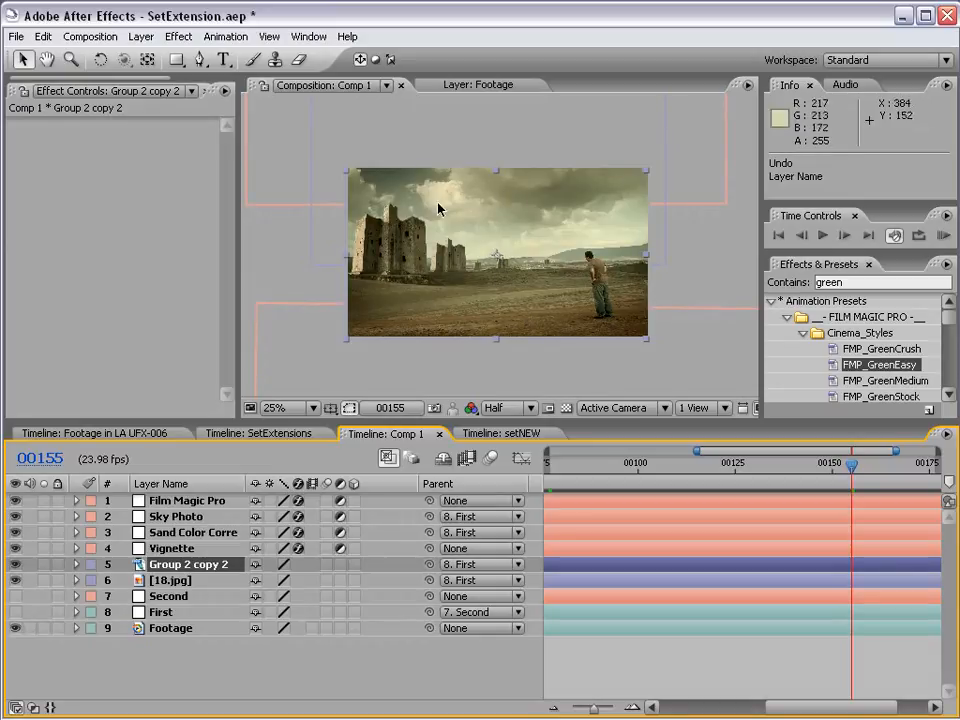
Rename the 18.jpg sky layer as Clouds and hide the mask outlines in the composition view
left_click(172, 580)
key("Return")
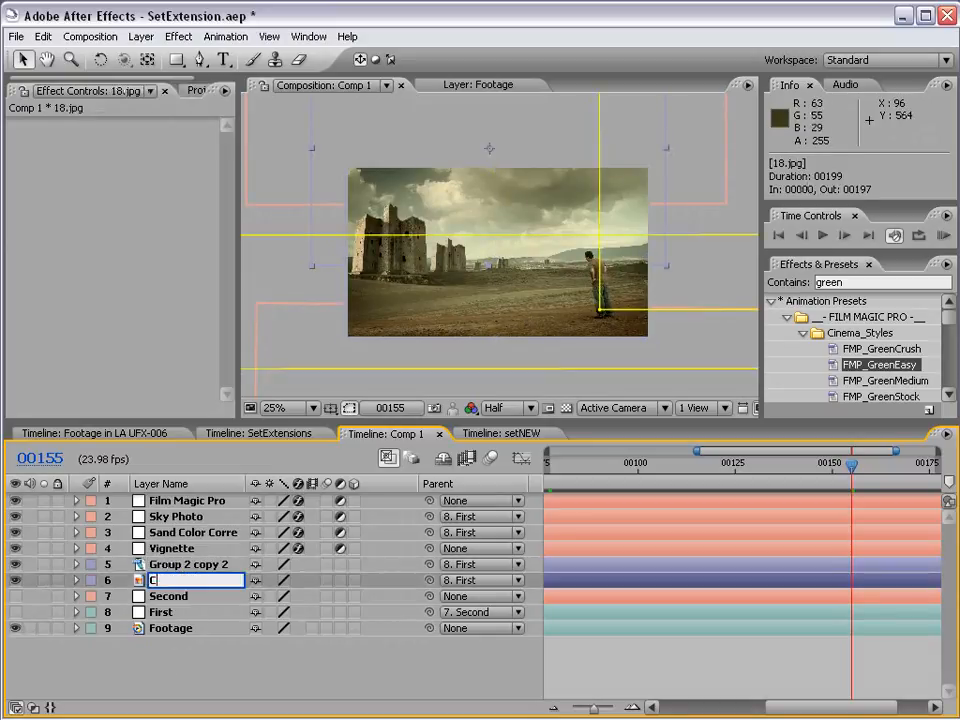
type("Clouds")
key("Return")
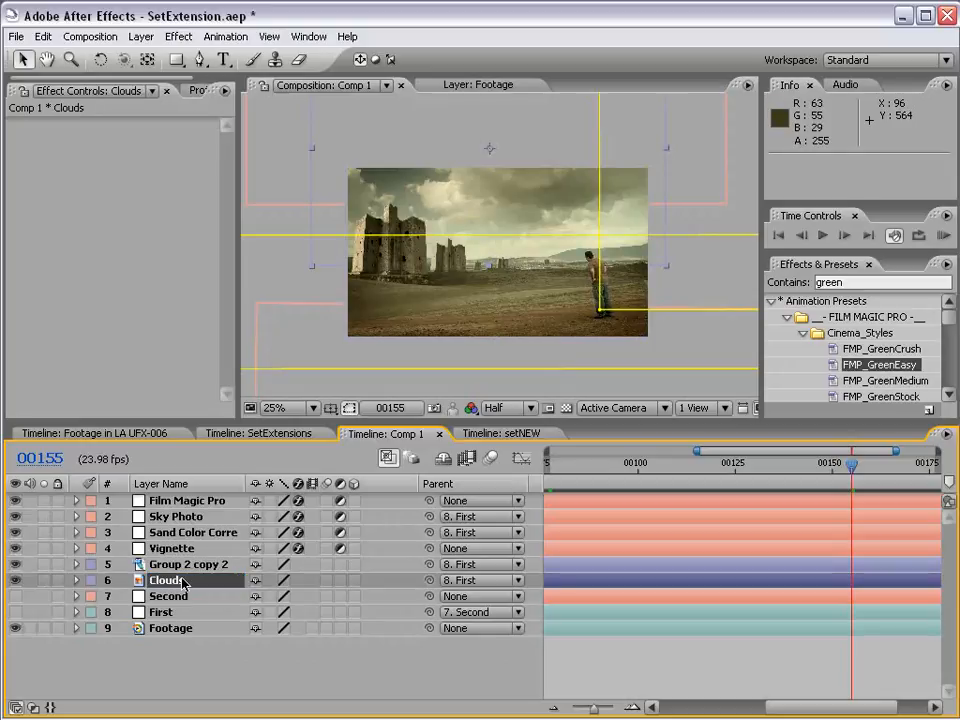
left_click(348, 408)
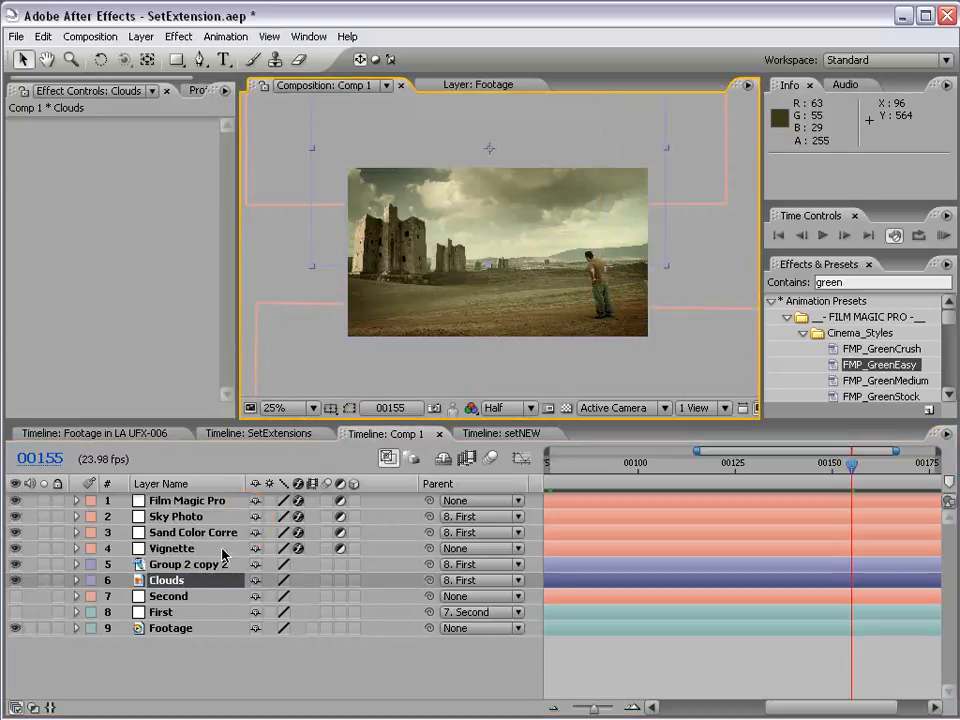
Start Position keyframing on the Clouds layer at frame 81
left_click(172, 580)
key("p")
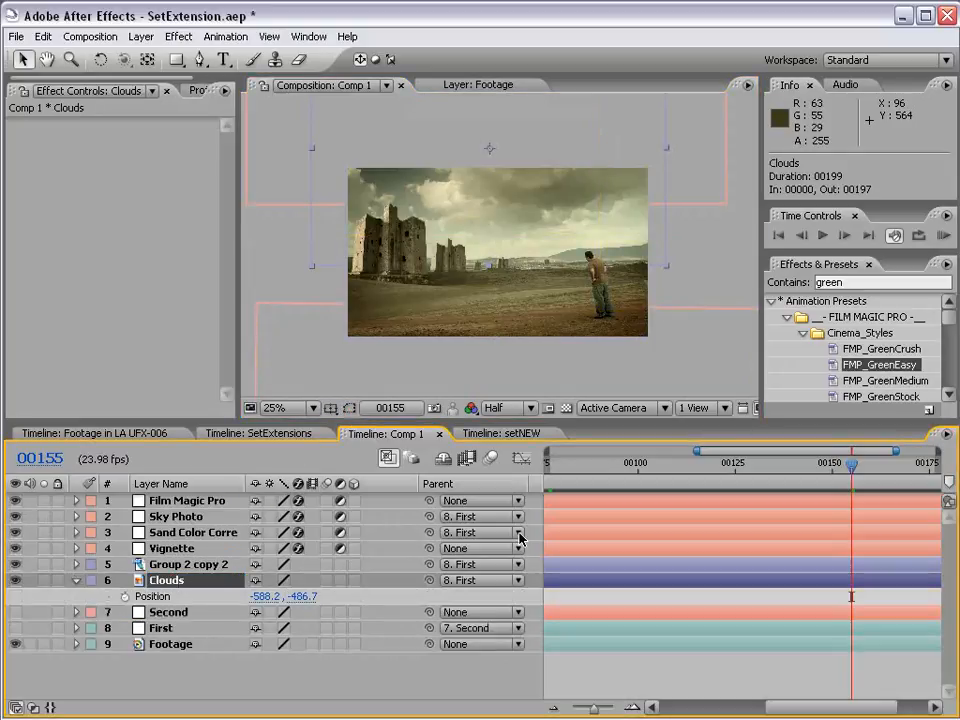
key("minus")
left_click_drag(848, 470, 708, 467)
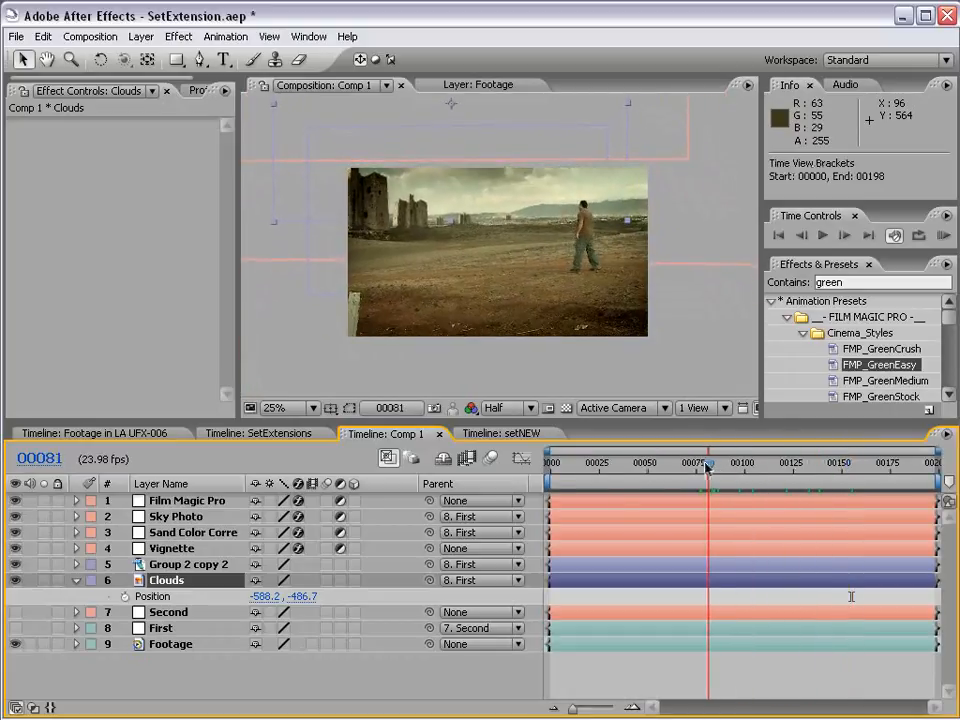
left_click(124, 596)
Shift the first Clouds keyframe to frame 77 and, at frame 197, move the sky leftward to about -661.9, -438.7
left_click_drag(709, 598, 931, 476)
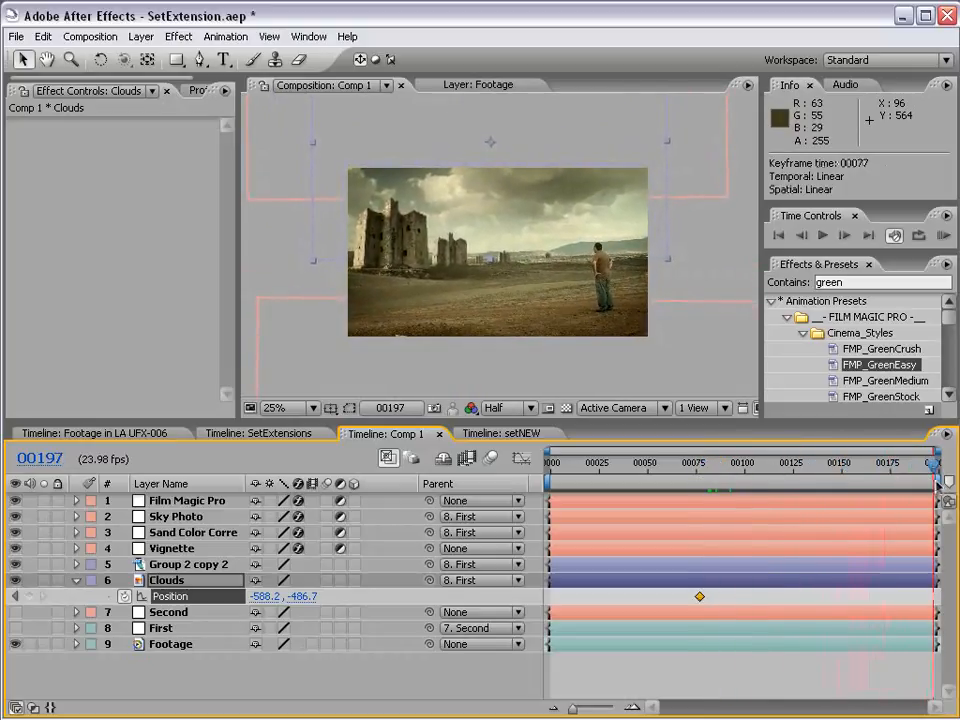
left_click_drag(448, 212, 425, 214)
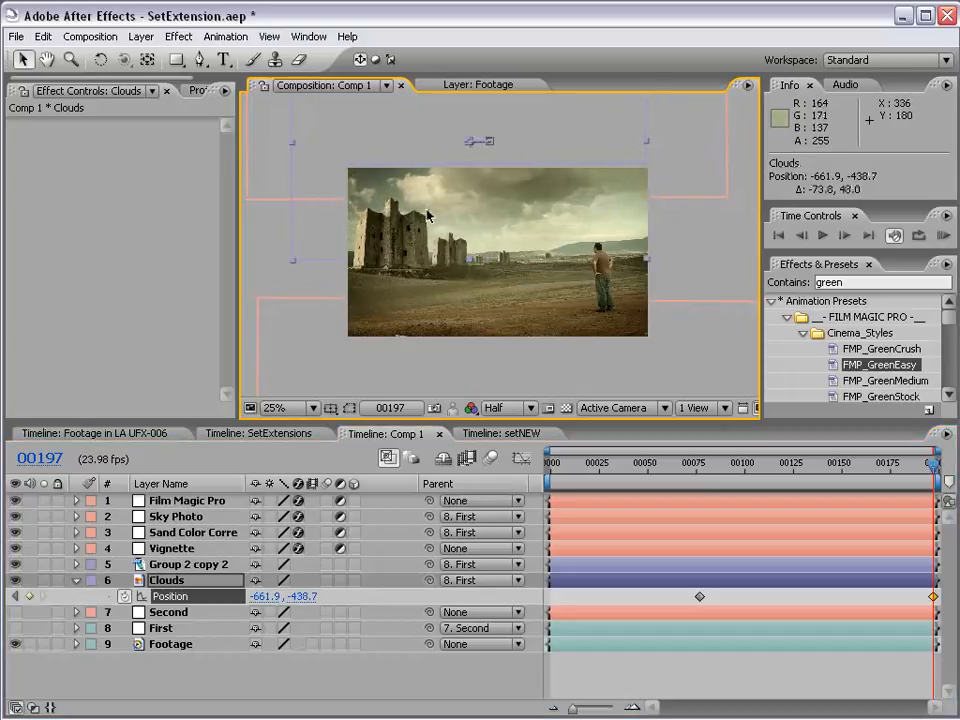
key("period")
key("grave")
key("grave")
key("comma")
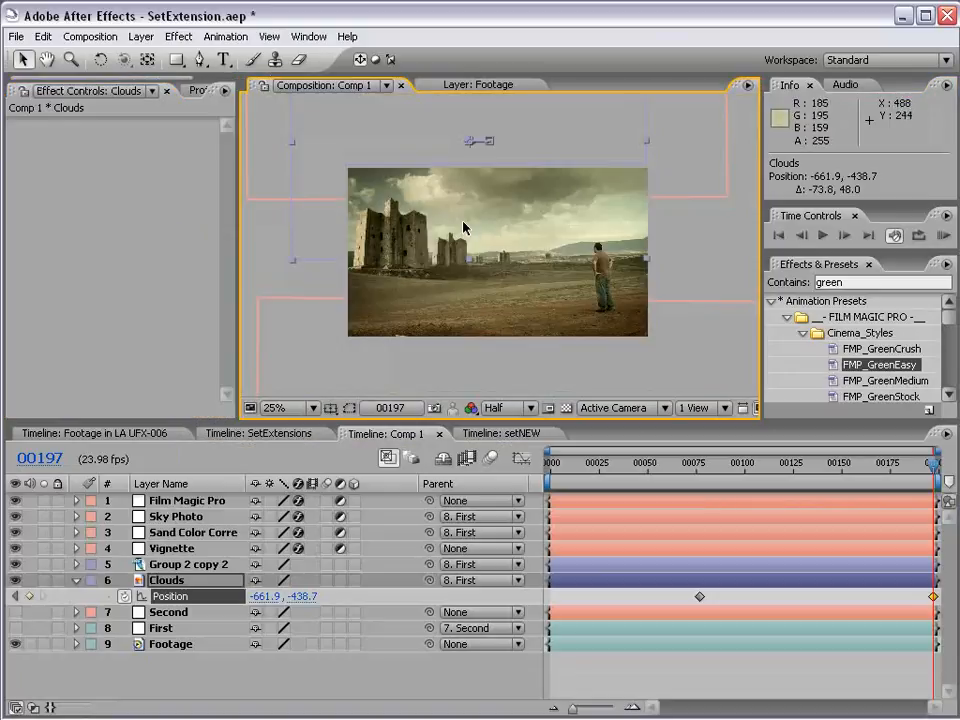
Apply Easy Ease to the first Position keyframe of the Clouds layer and scrub through the motion
left_click(699, 598)
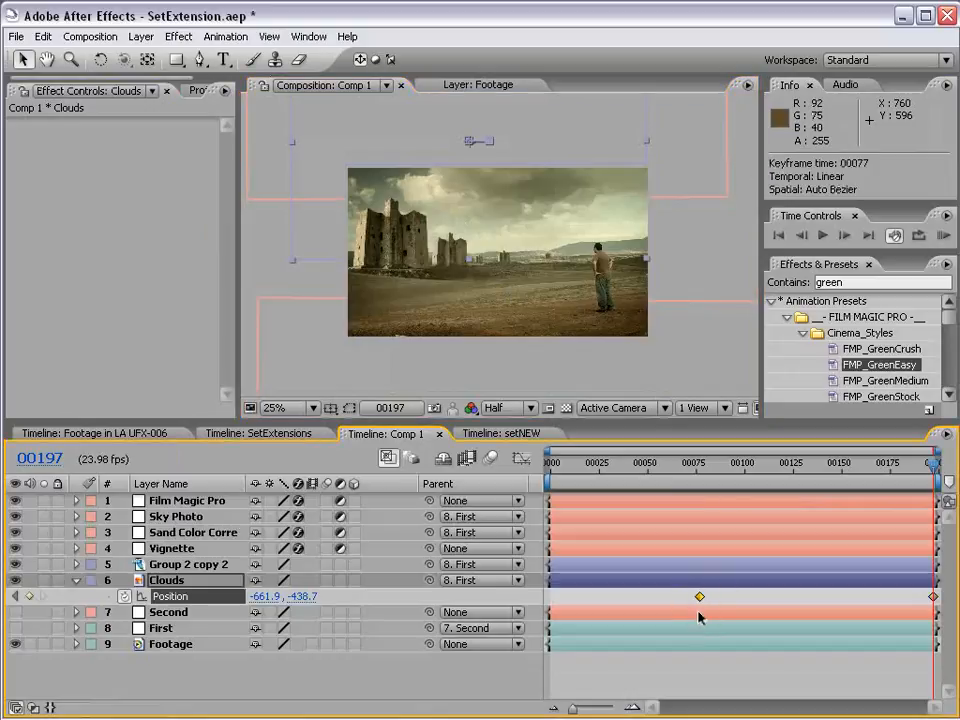
left_click_drag(689, 481, 697, 608)
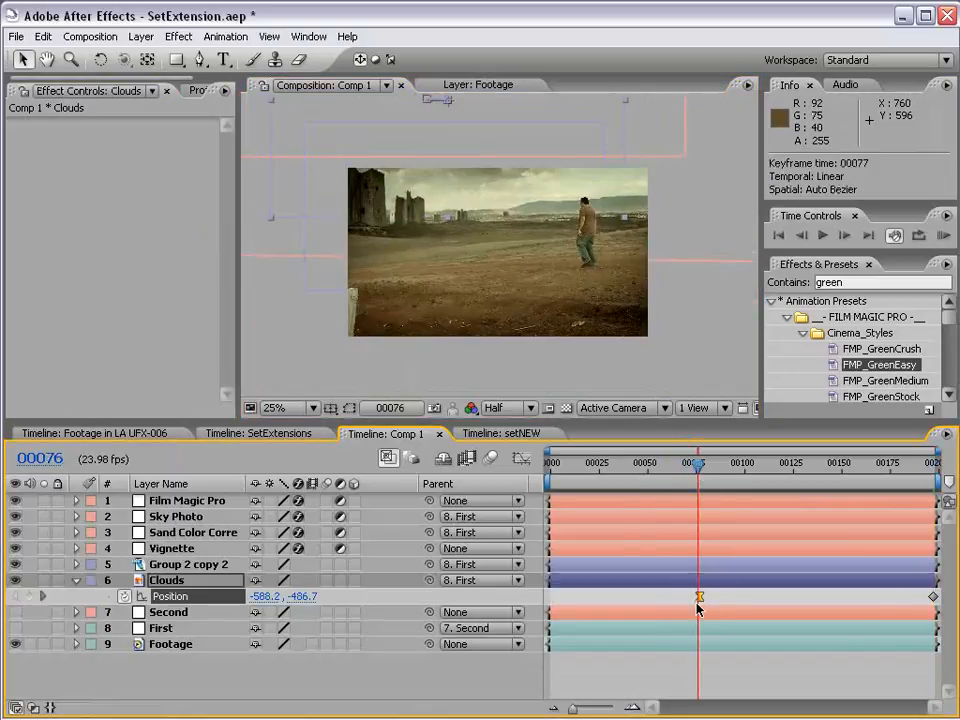
left_click_drag(697, 463, 779, 481)
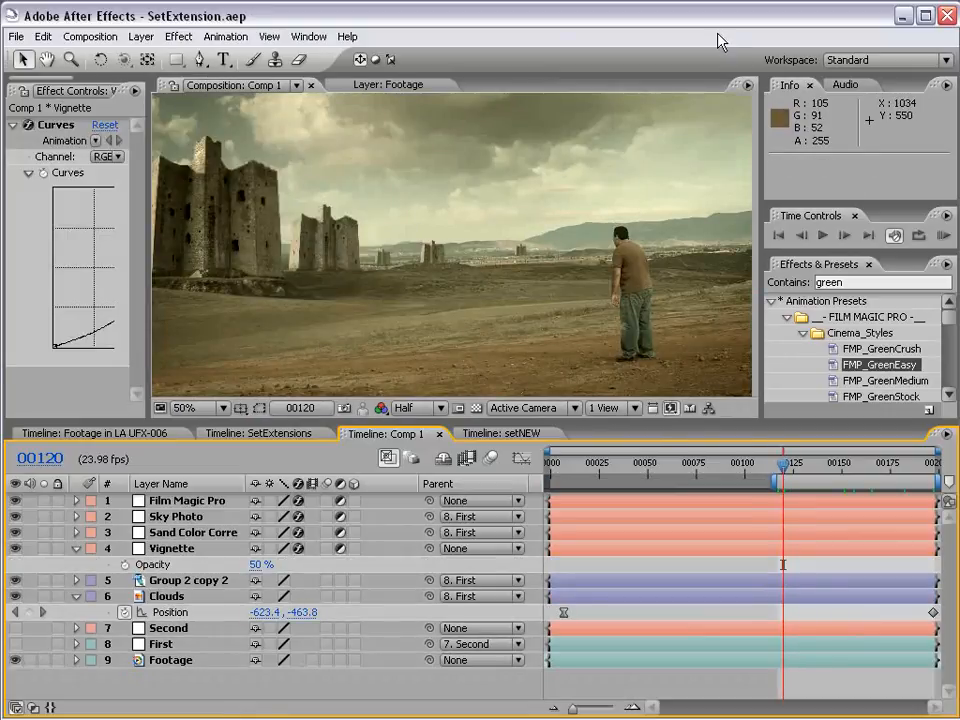
Switch to Paint and draw the outline of a two-sided tower with a thick black square brush
key("alt+Tab")
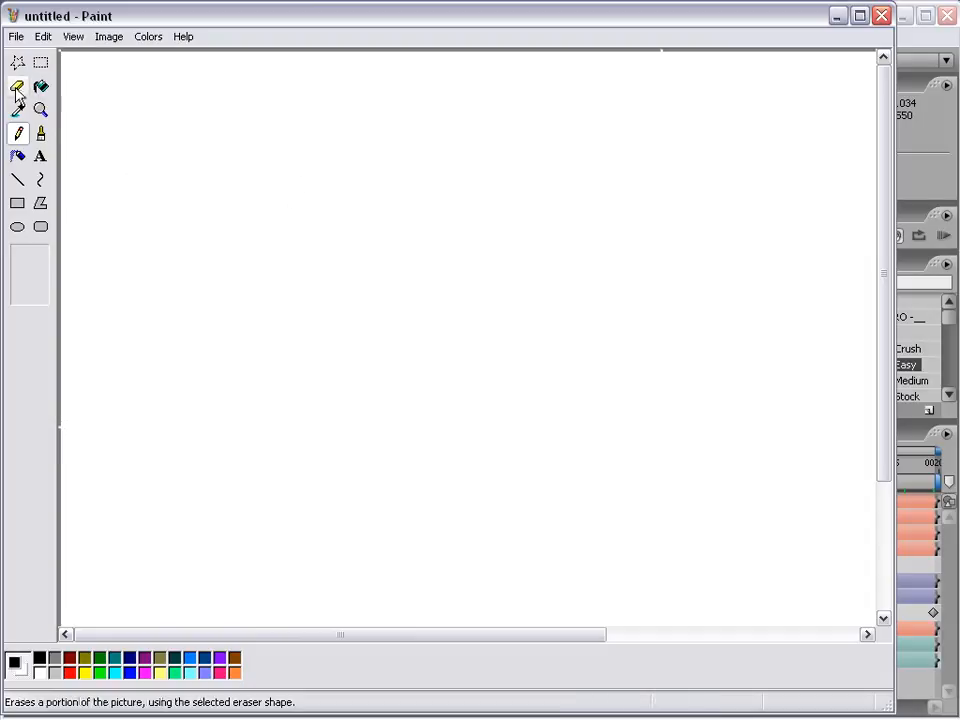
left_click(40, 133)
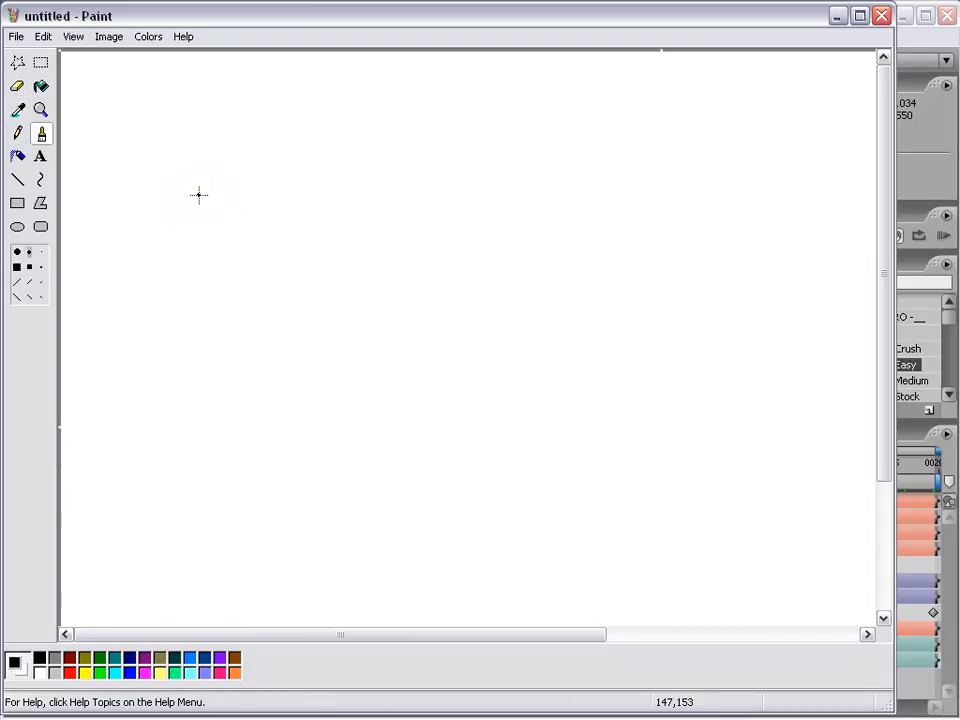
left_click(16, 267)
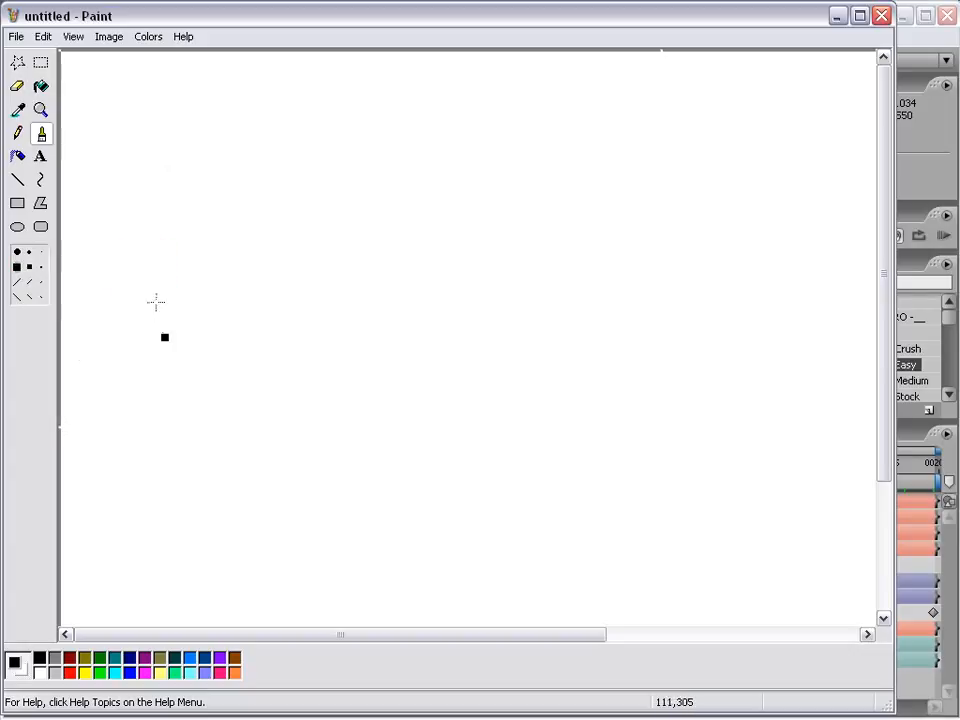
mouse_move(166, 352)
left_mouse_down()
mouse_move(157, 203)
mouse_move(207, 200)
mouse_move(249, 177)
mouse_move(235, 380)
mouse_move(201, 375)
mouse_move(206, 248)
left_mouse_up()
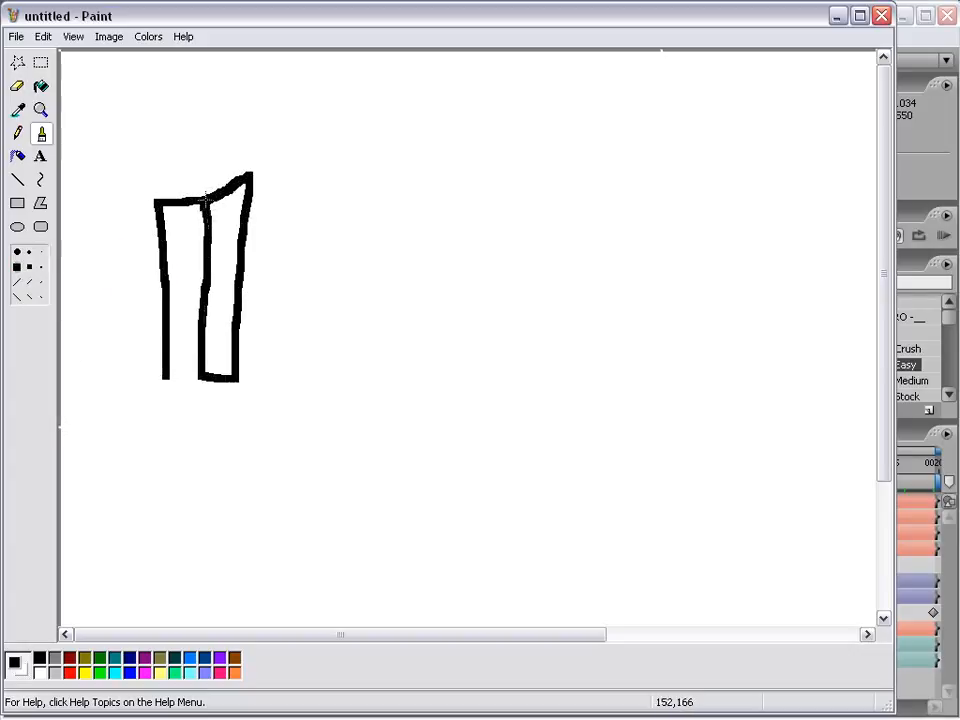
Fill the tower's narrow side face with dark red and its front face with bright red
left_click(41, 86)
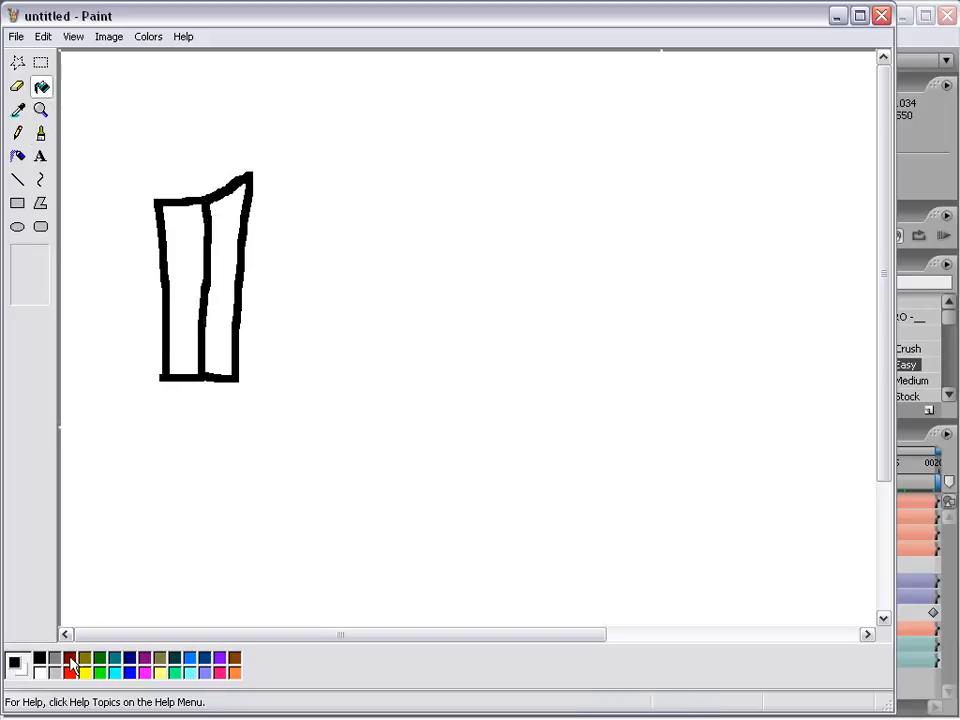
left_click(70, 659)
left_click(222, 272)
left_click(70, 672)
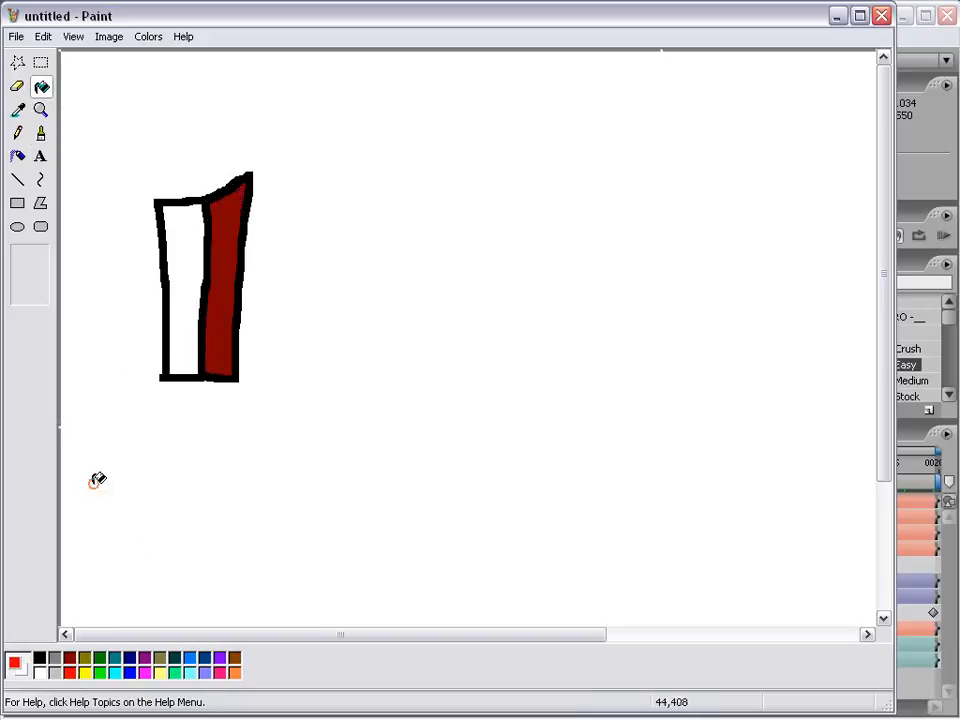
left_click(184, 261)
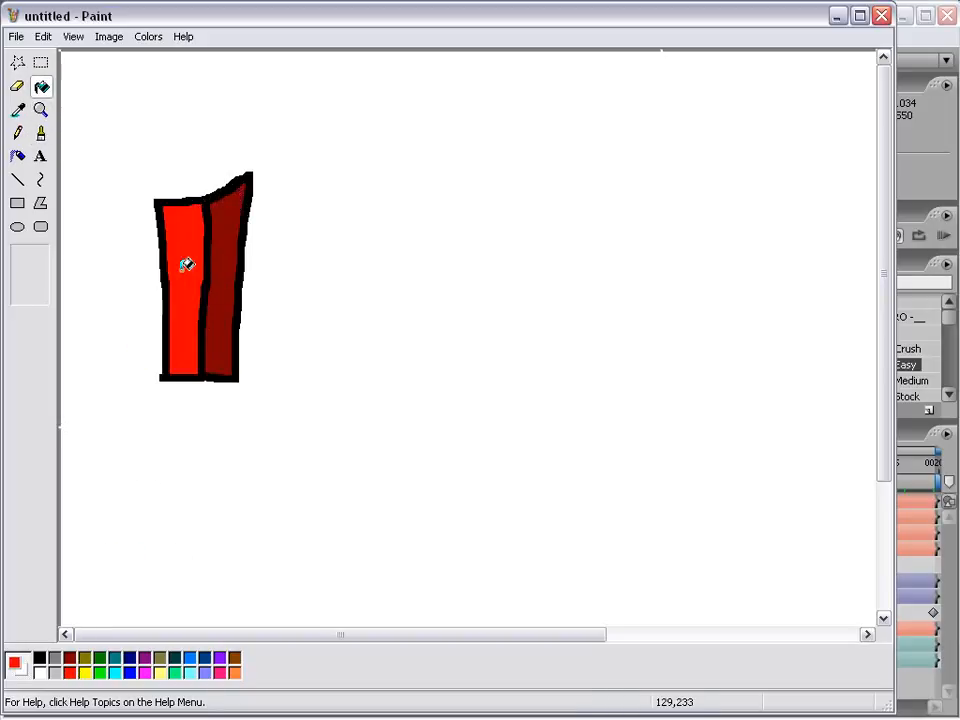
Draw the tower's slanted top face in black outline and fill it with black
left_click(41, 133)
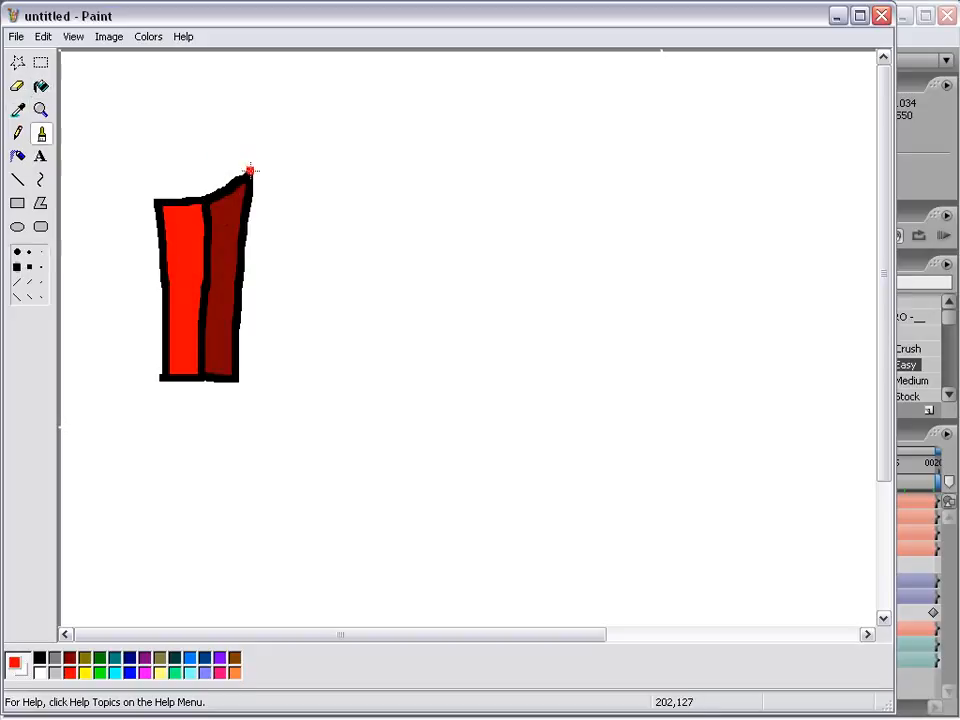
left_click(40, 659)
left_click(220, 342)
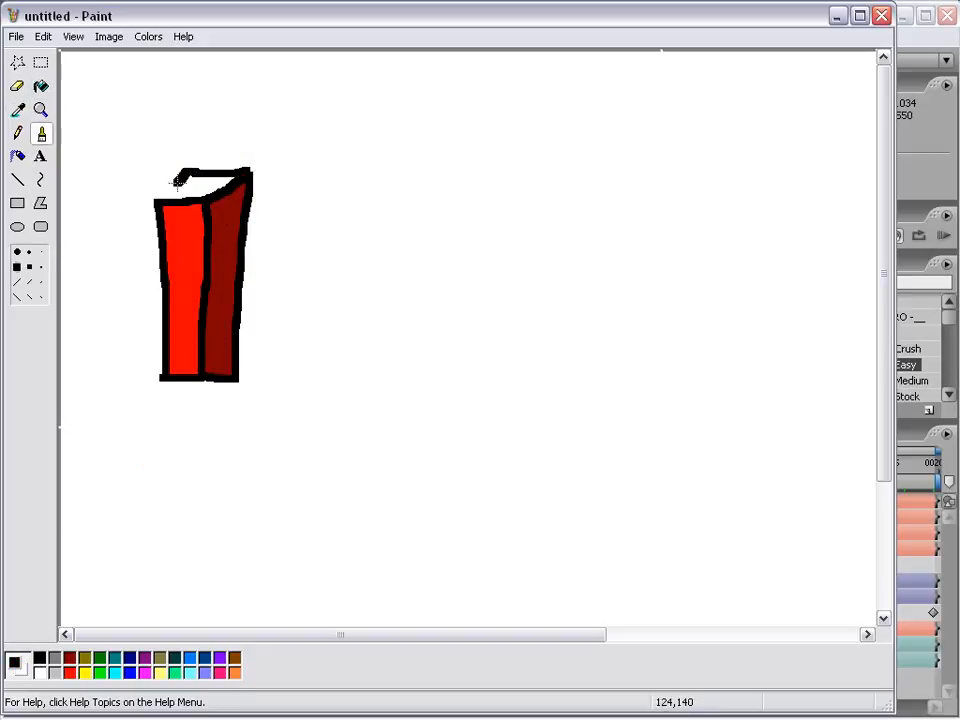
left_click_drag(175, 180, 161, 198)
left_click(41, 87)
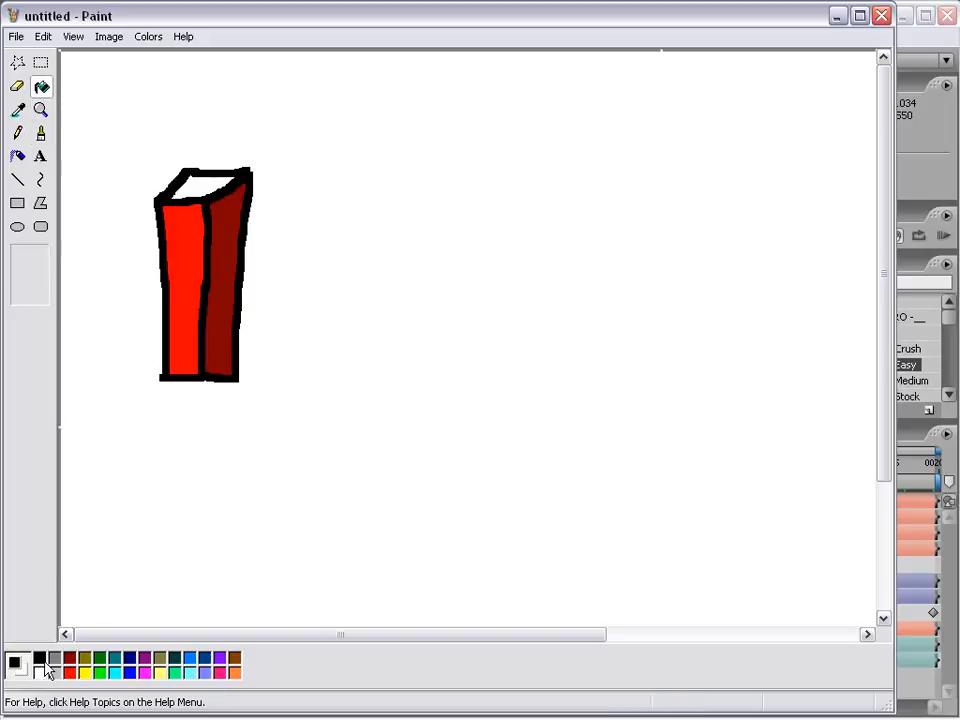
left_click(205, 184)
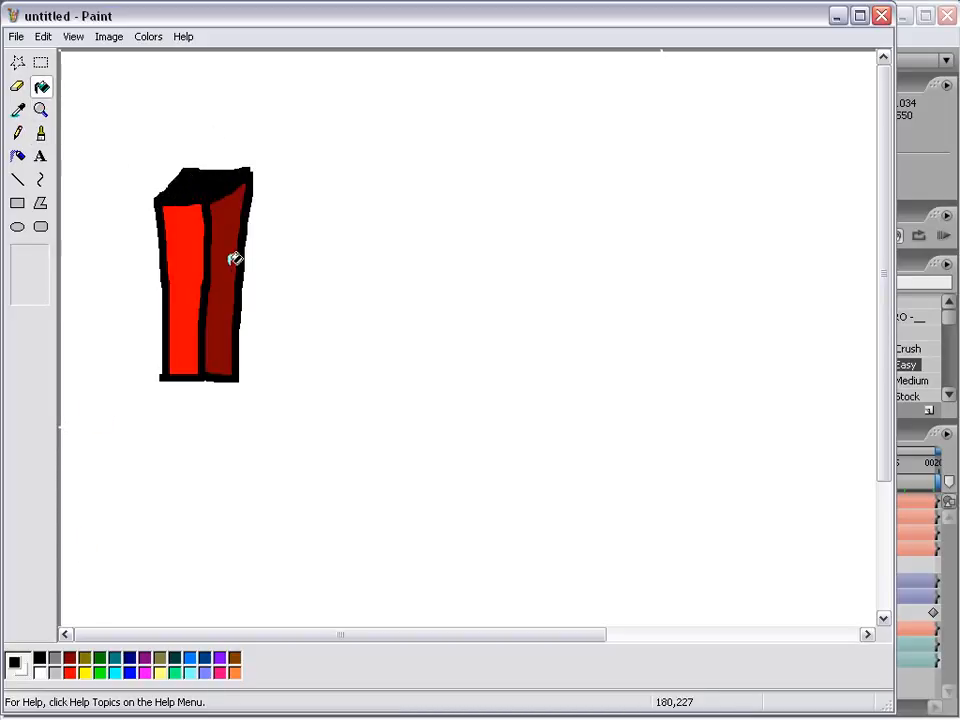
Paint black windows on the tower: one on the front face and two on the side face
left_click(41, 133)
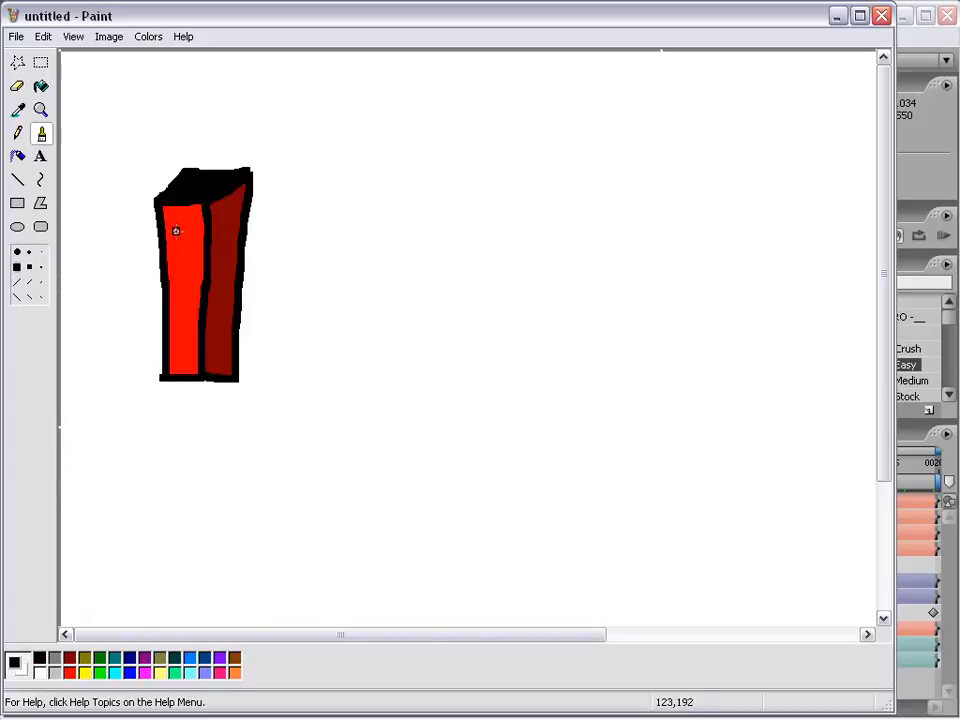
left_click_drag(175, 231, 186, 247)
left_click_drag(225, 235, 225, 253)
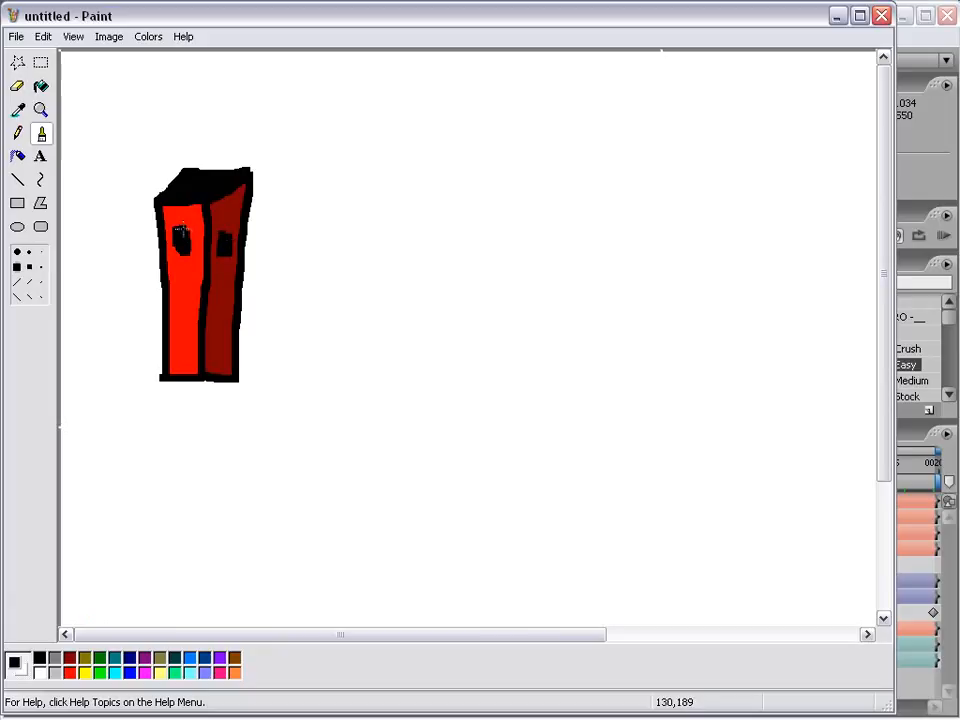
left_click(214, 344)
Duplicate the tower, shrink the copy and place it just to the right of the original
left_click(41, 62)
left_click_drag(109, 126, 315, 440)
left_click_drag(210, 280, 413, 201)
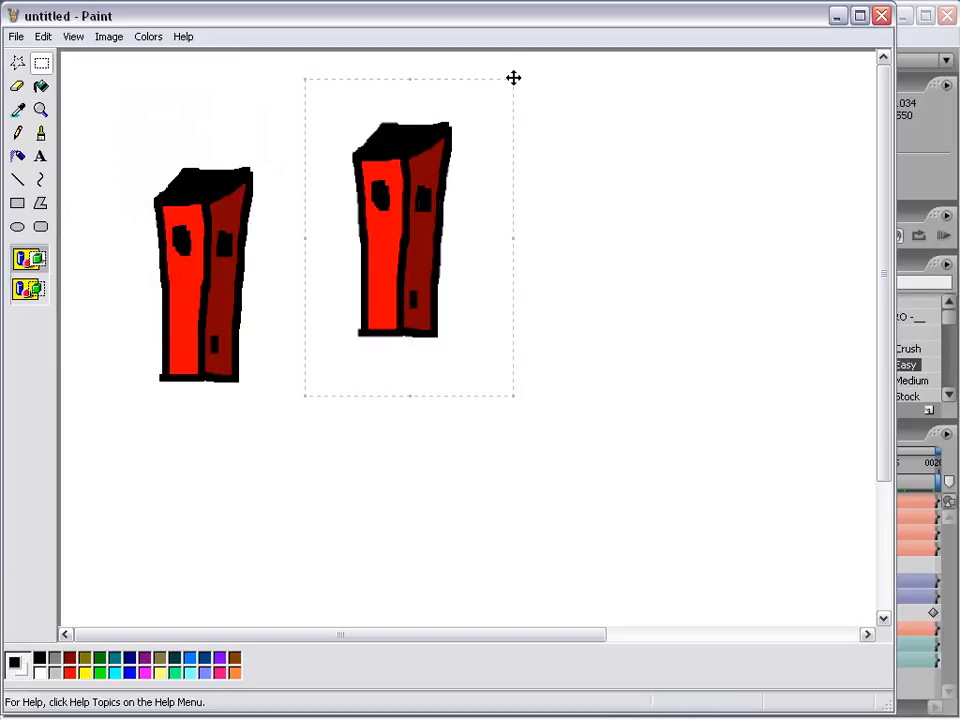
left_click_drag(513, 79, 416, 198)
left_click_drag(356, 274, 311, 236)
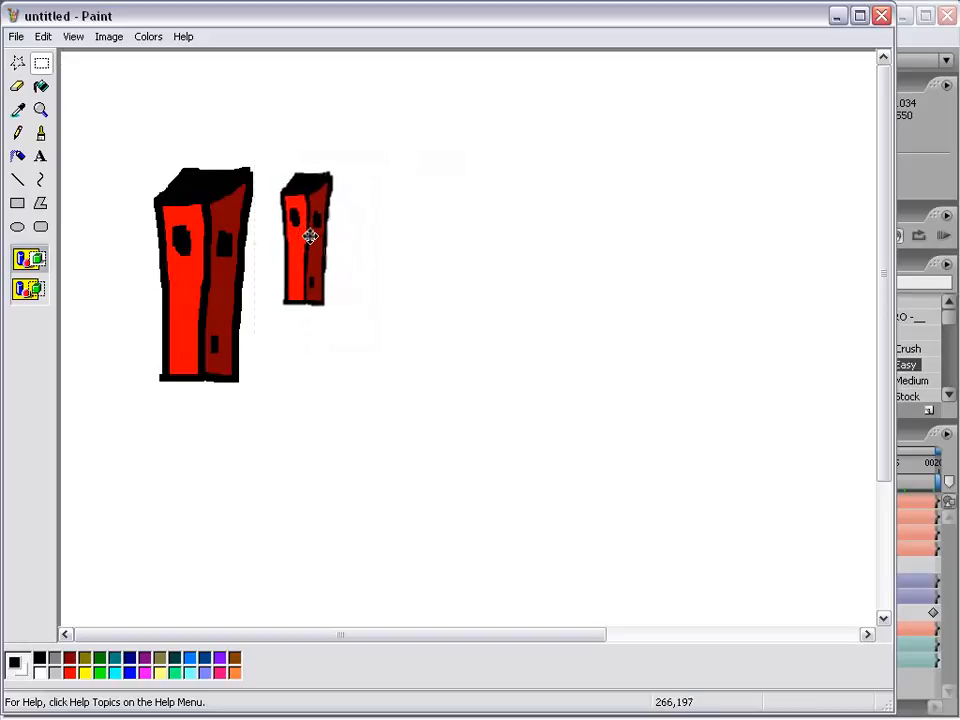
left_click_drag(369, 154, 265, 331)
mouse_move(275, 242)
left_mouse_down()
mouse_move(386, 240)
mouse_move(333, 242)
left_mouse_up()
key("ctrl+z")
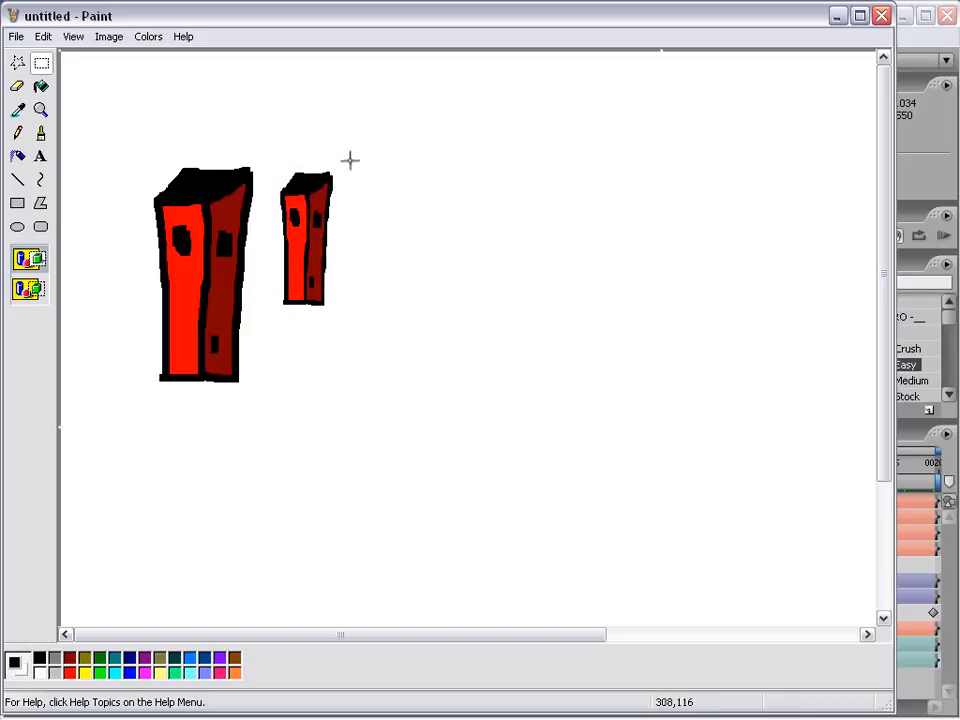
Copy and paste the small tower, move the copy further right and shrink it to suggest distance
left_click_drag(351, 158, 263, 324)
key("ctrl+c")
key("ctrl+v")
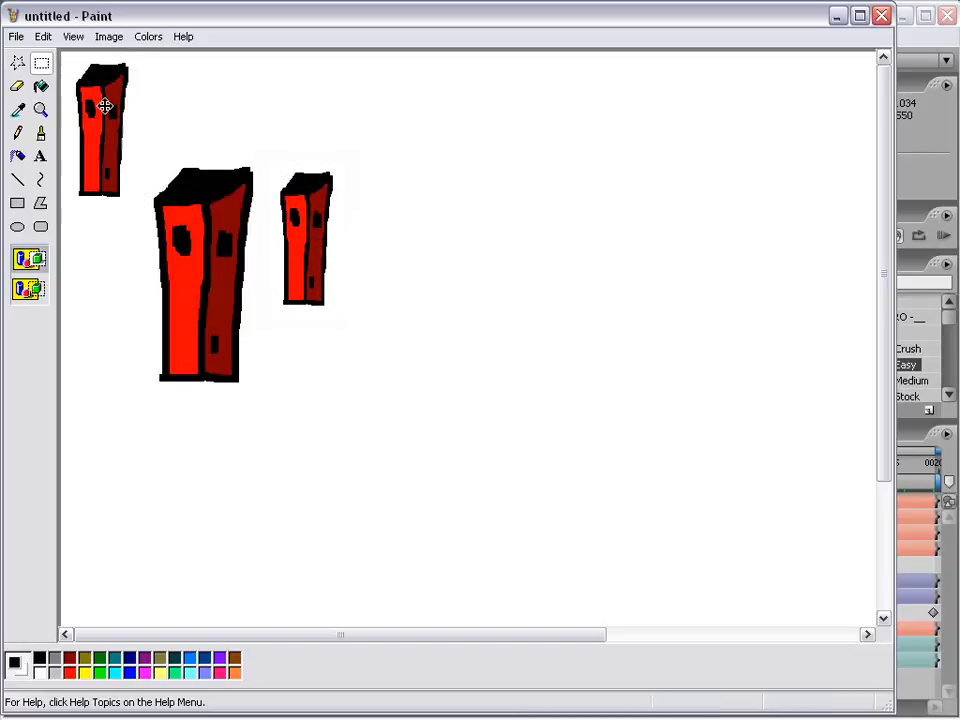
left_click_drag(101, 101, 417, 178)
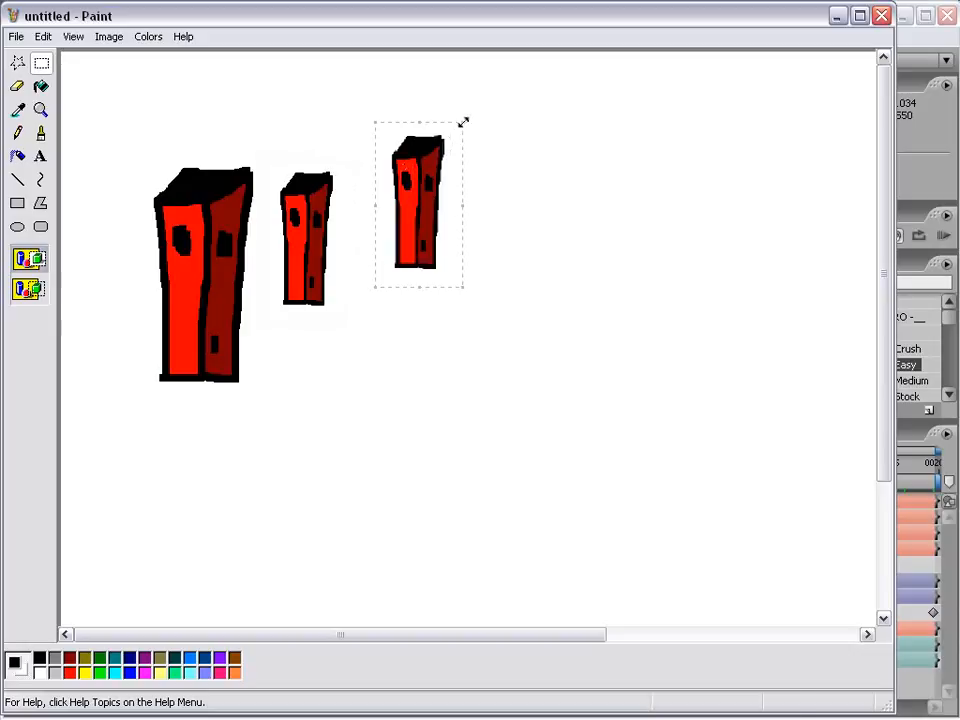
left_click_drag(463, 122, 425, 182)
left_click_drag(400, 229, 425, 233)
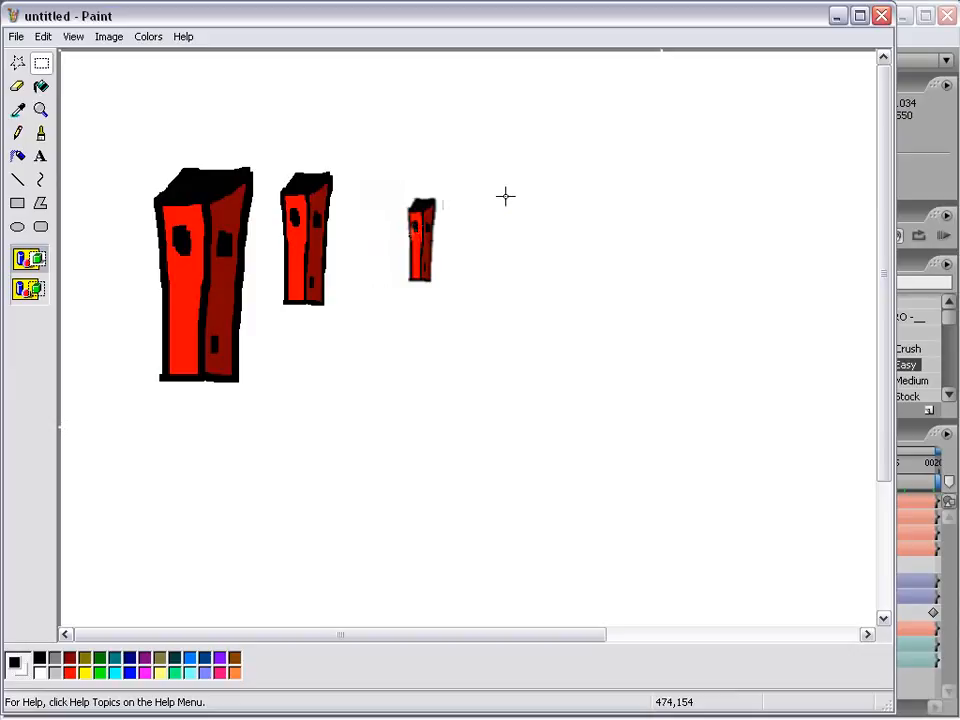
Save the tower drawing as Matte Painting.bmp
left_click(15, 36)
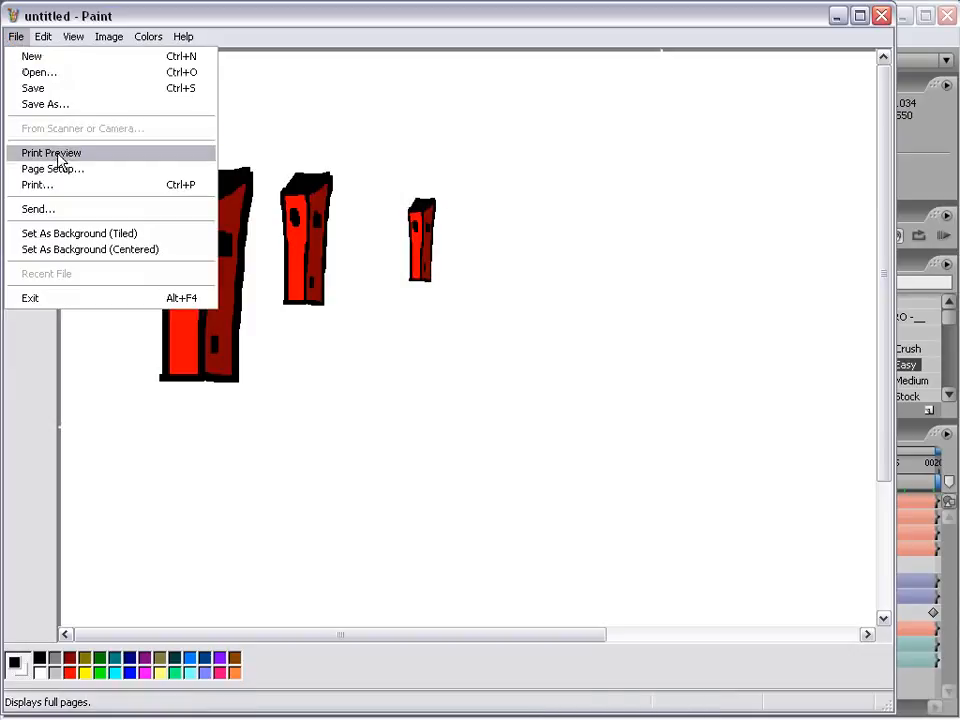
left_click(40, 104)
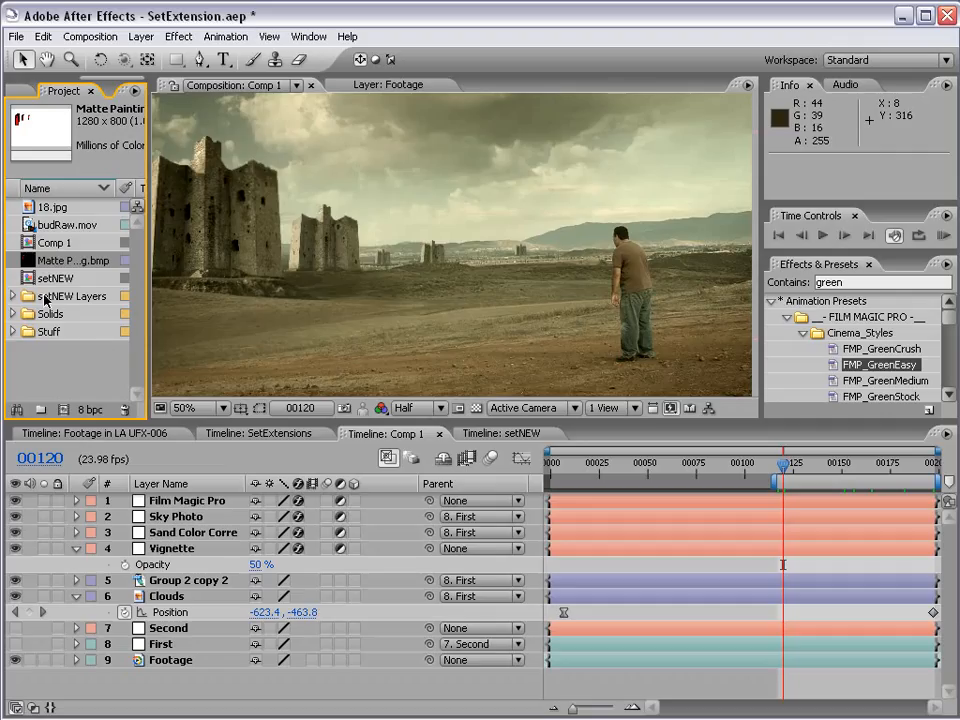
View the imported Matte Painting.bmp footage in full, and return to Comp 1
double_click(30, 260)
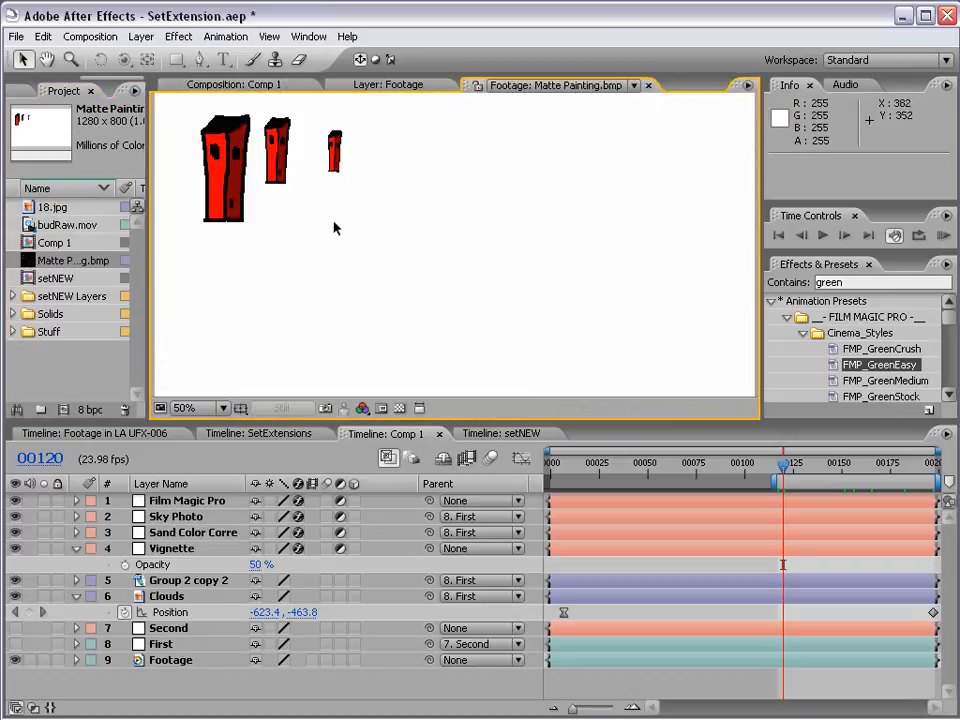
scroll(318, 180, "down", 2)
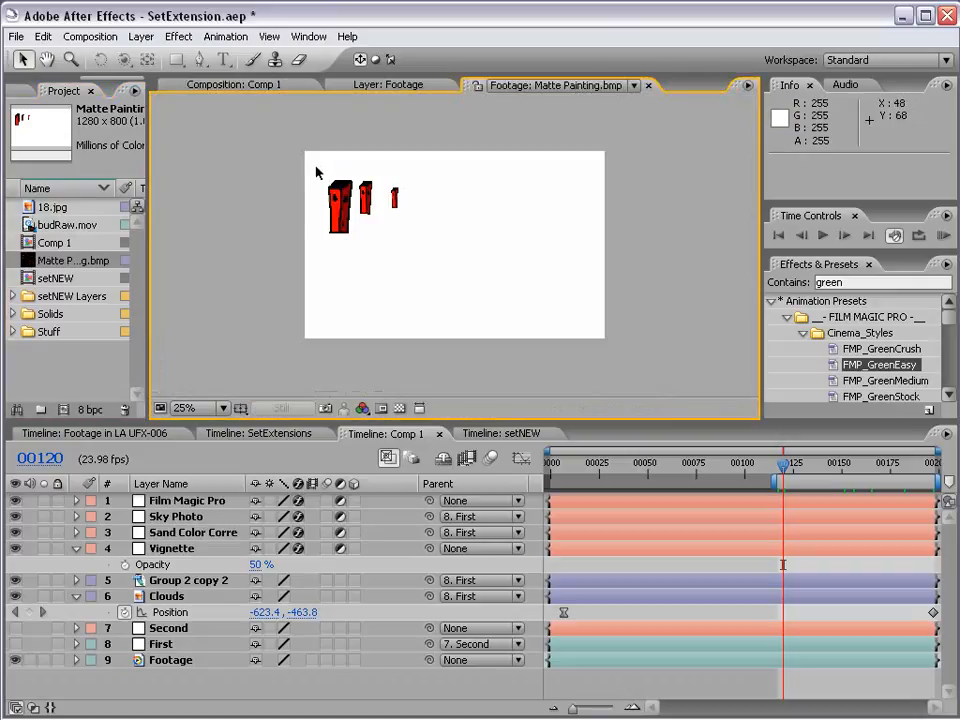
left_click(237, 86)
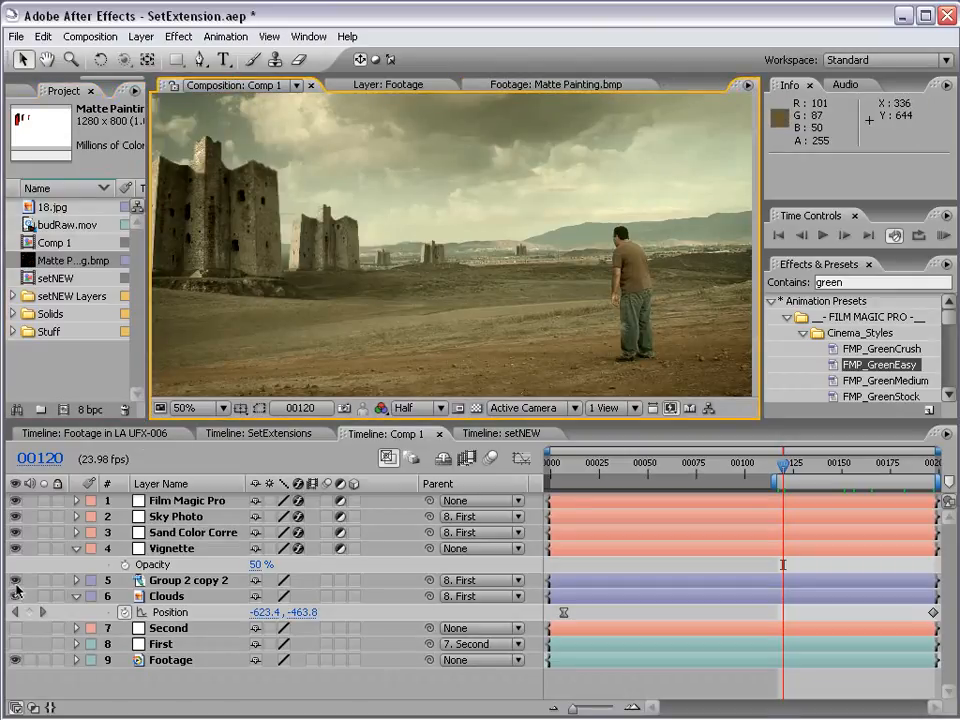
Hide the Group 2 copy 2 castle layer, collapse Vignette's properties, and add Matte Painting.bmp to Comp 1
left_click(14, 581)
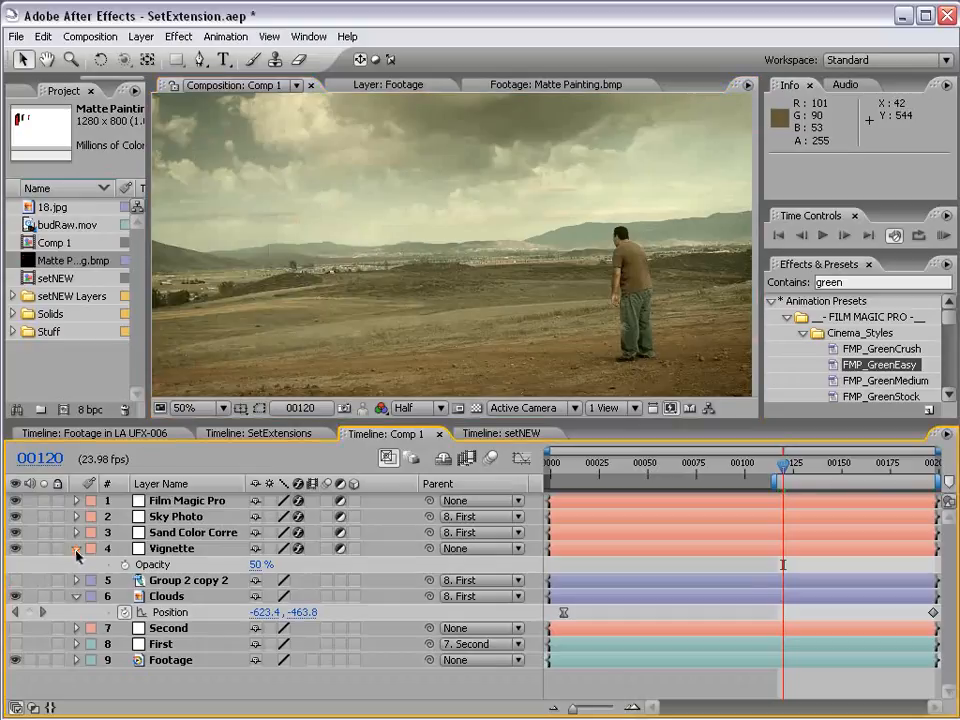
left_click(76, 548)
mouse_move(68, 260)
left_mouse_down()
mouse_move(422, 242)
mouse_move(414, 242)
left_mouse_up()
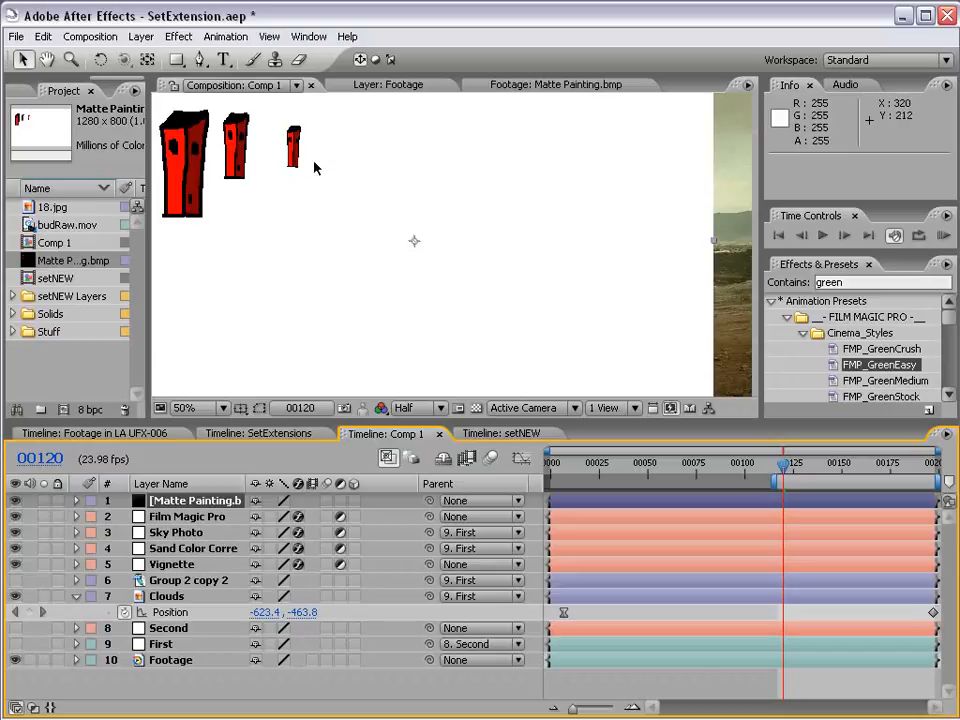
Apply a Luma Key to the Matte Painting layer, using Key Out Brighter with a Threshold of 91
left_click(180, 36)
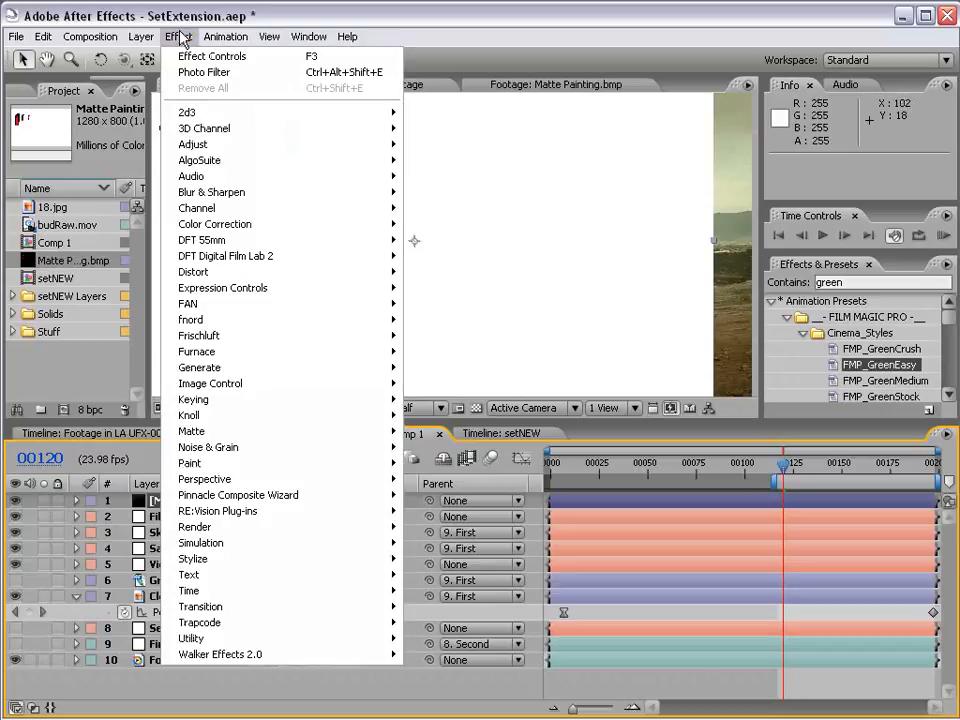
mouse_move(215, 399)
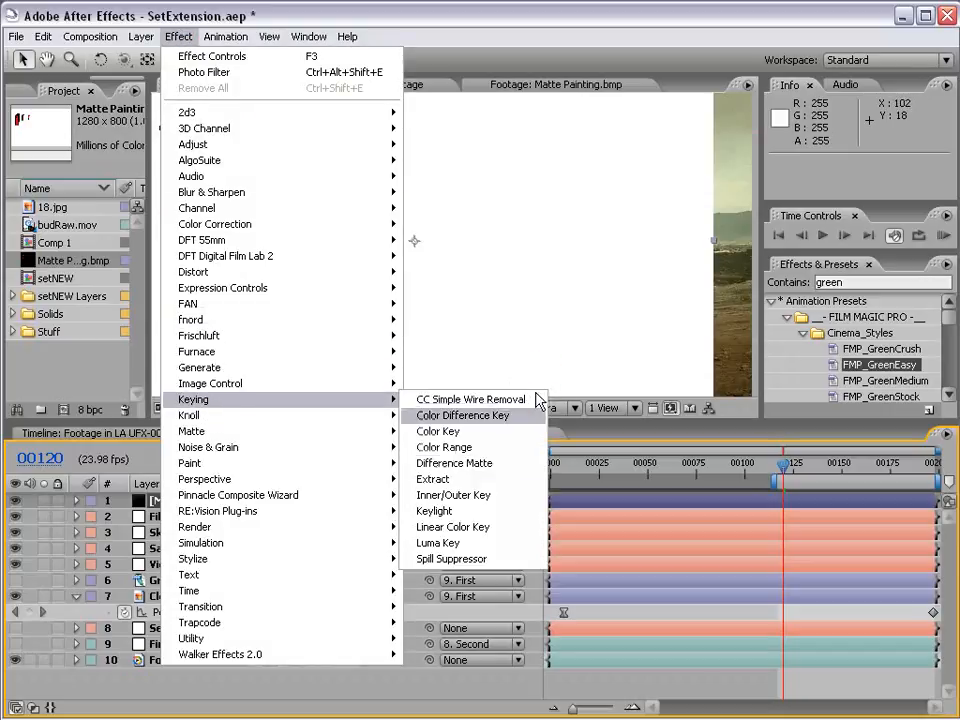
left_click(465, 546)
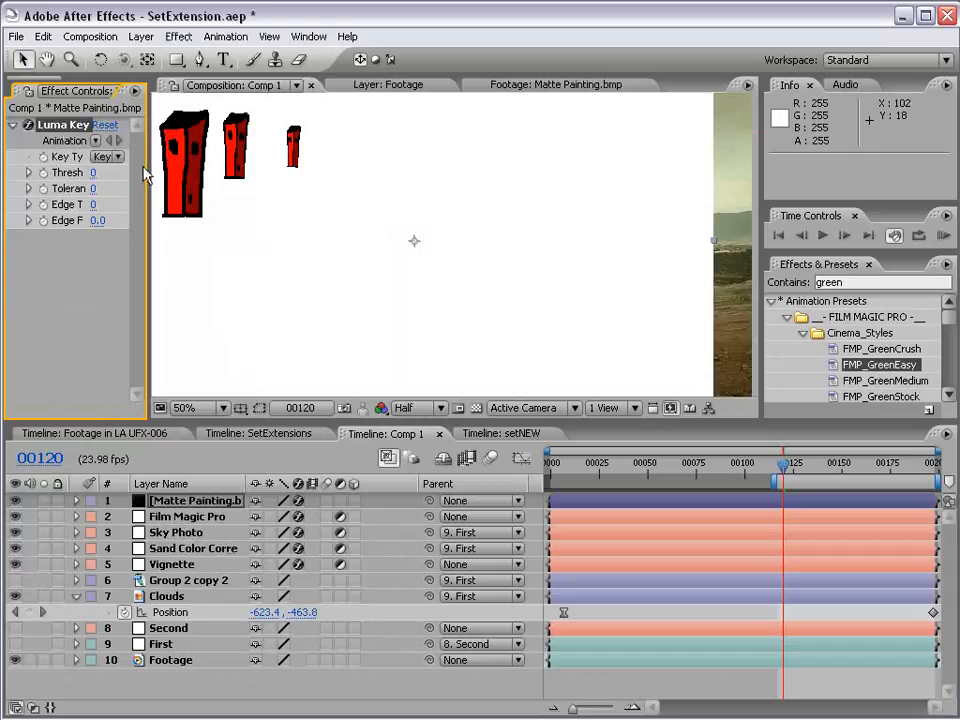
left_click_drag(147, 166, 257, 166)
left_click(172, 156)
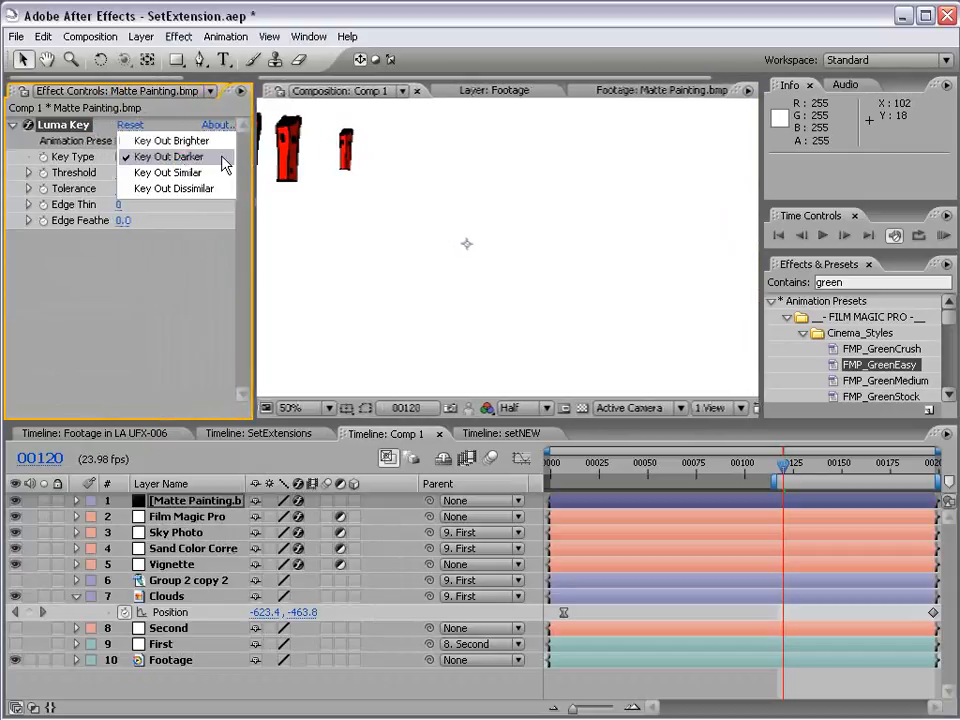
left_click(199, 143)
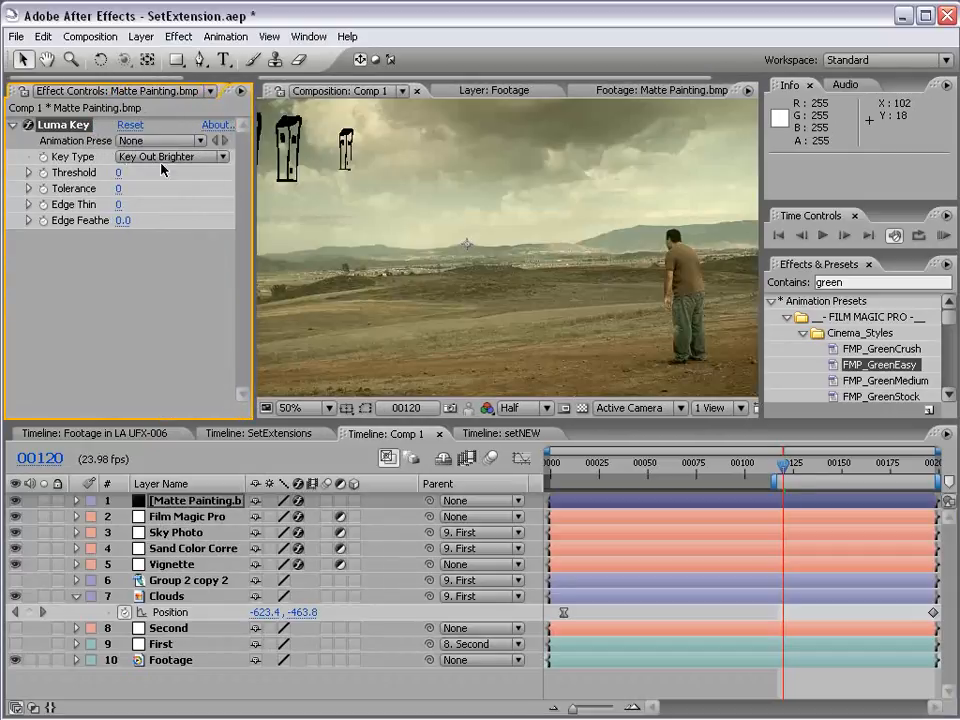
left_click_drag(120, 172, 190, 174)
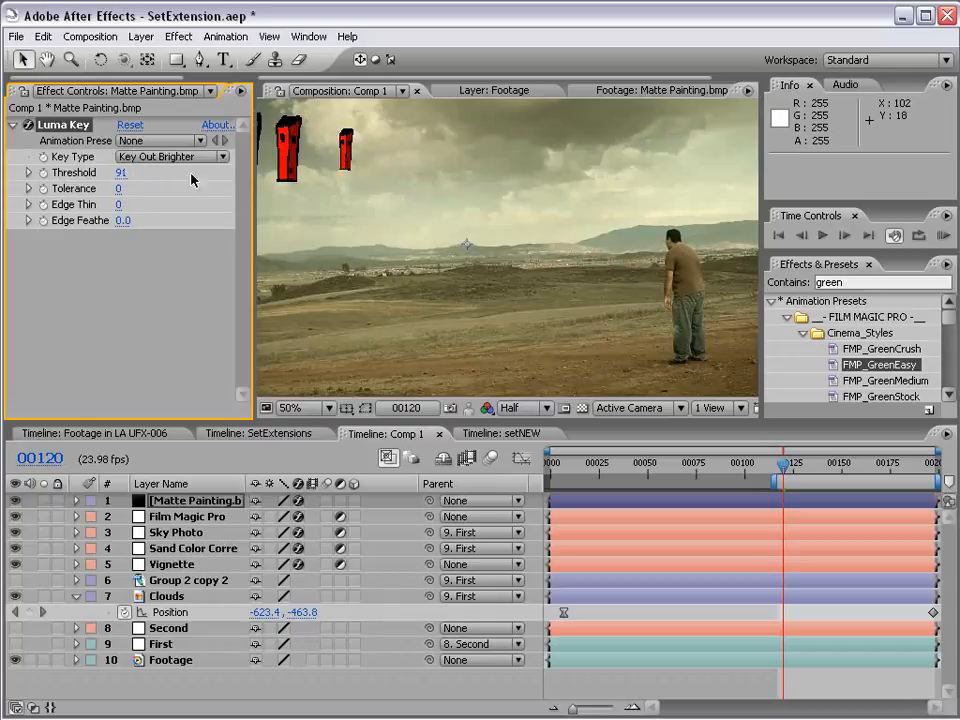
Position the keyed red towers on the plain below the horizon and parent the Matte Painting layer to the First null
key("h")
left_click_drag(369, 189, 449, 208)
key("grave")
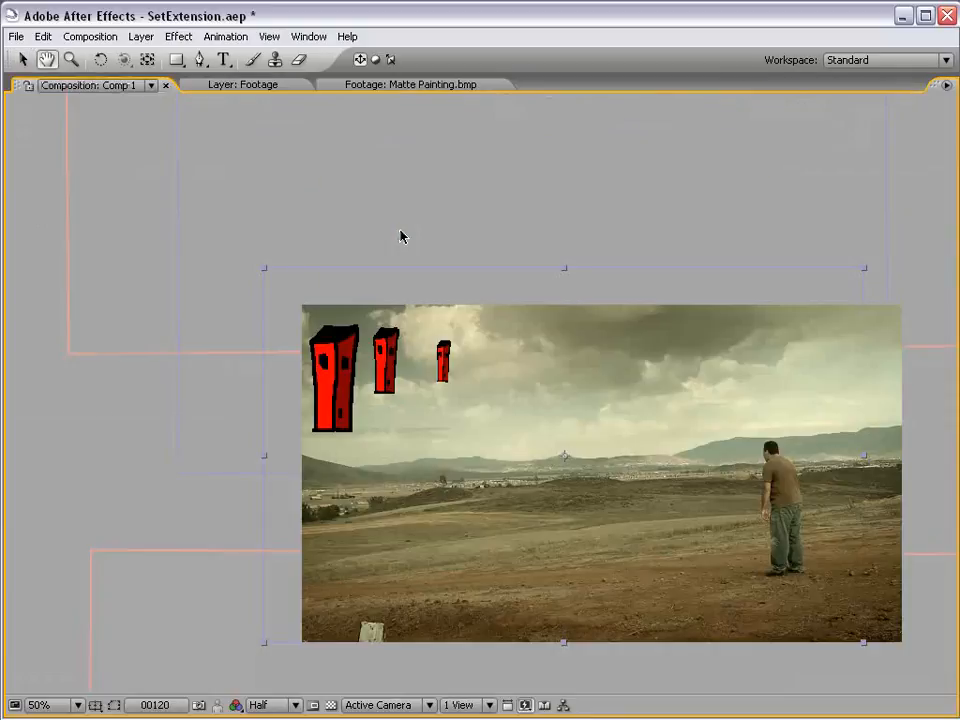
left_click_drag(354, 330, 455, 490)
key("v")
left_click_drag(573, 463, 434, 396)
key("grave")
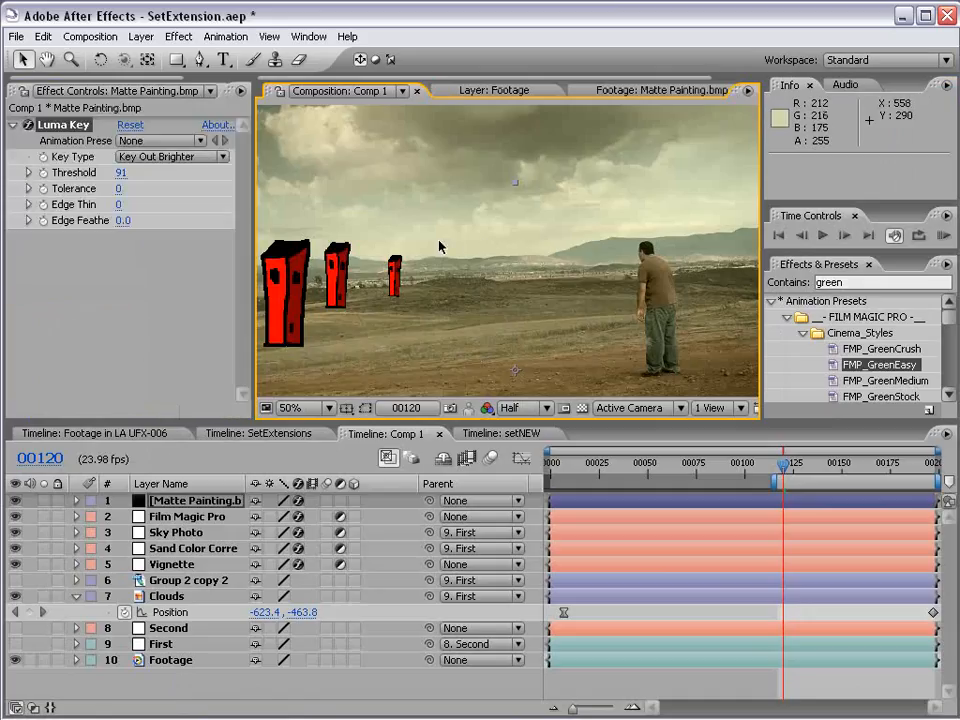
key("comma")
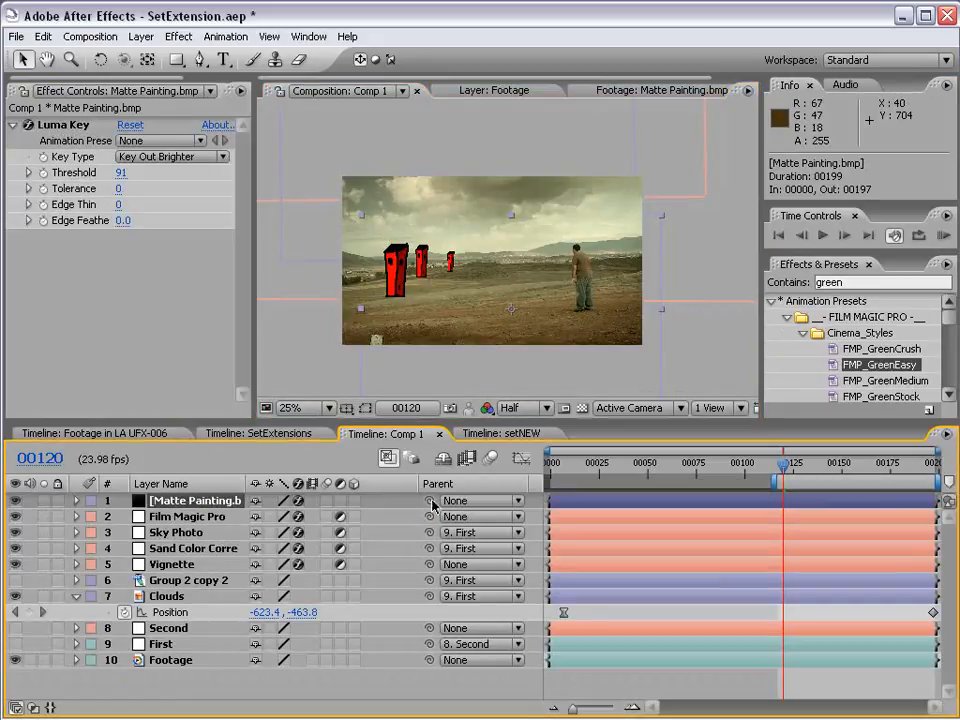
left_click_drag(428, 500, 165, 650)
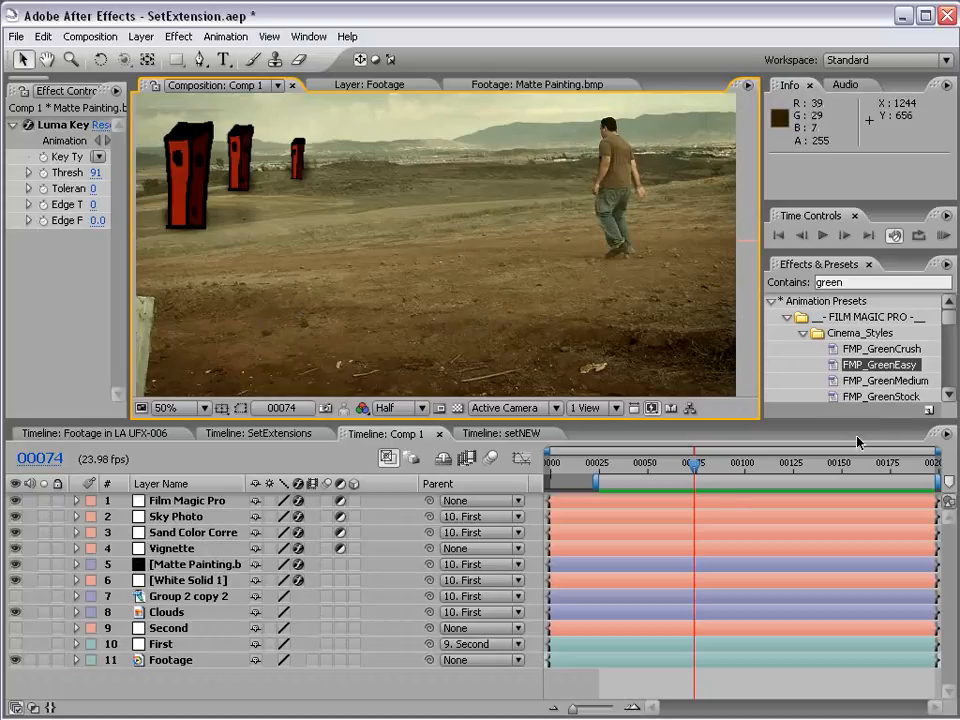
At frame 177, show the Group 2 copy 2 castle layer and hide the Matte Painting and White Solid 1 layers
left_click_drag(696, 467, 895, 467)
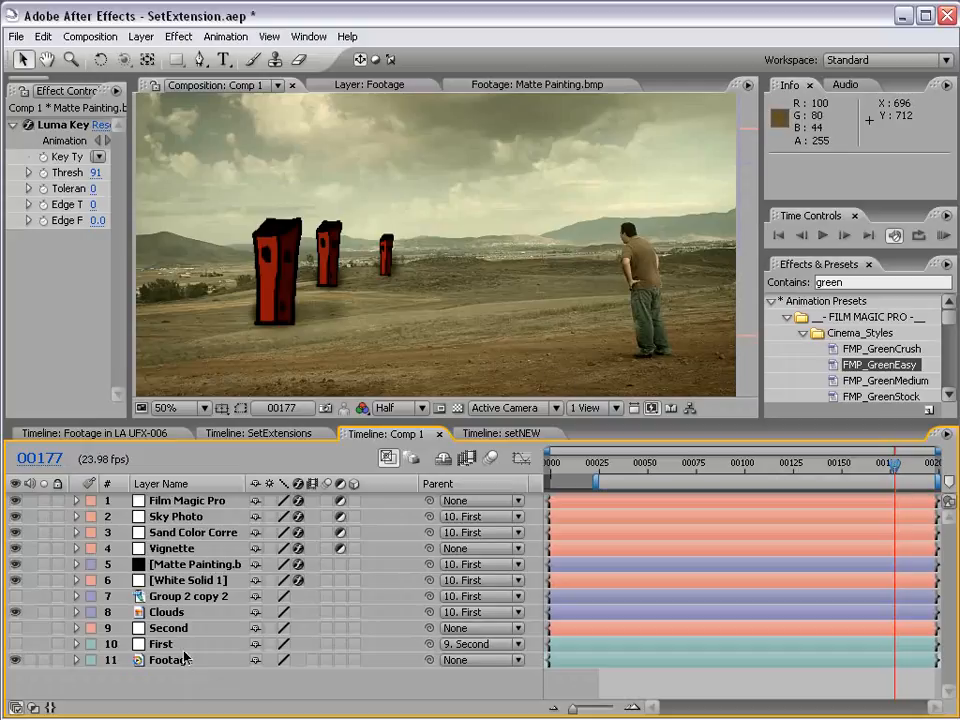
left_click(15, 598)
left_click_drag(15, 564, 15, 580)
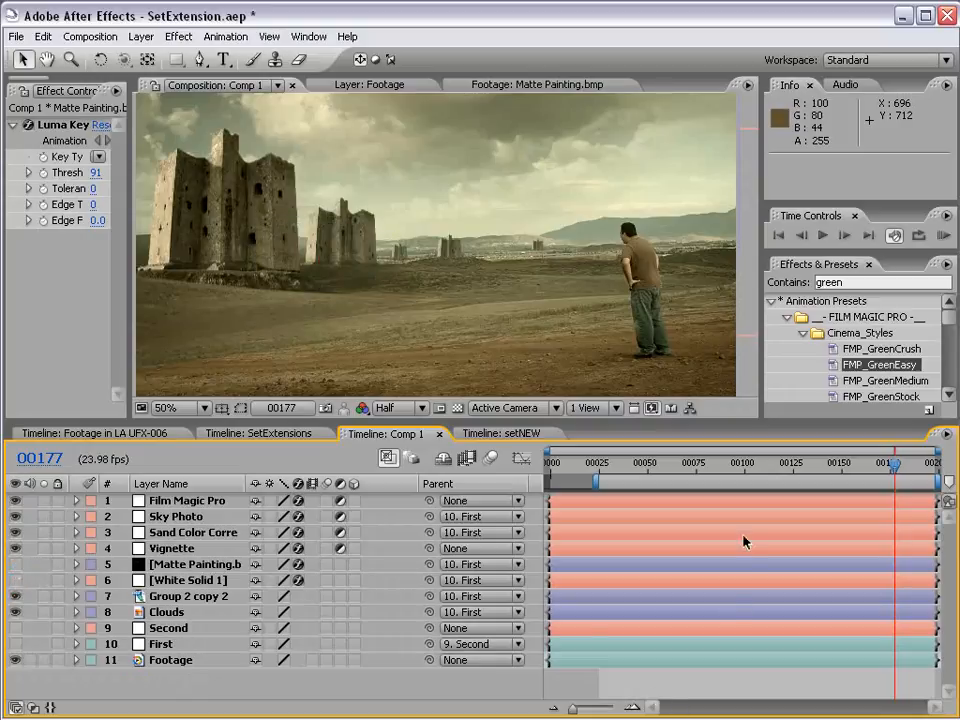
Go to frame 103, save the project, and enlarge the composition view to show the full castle shot
left_click(750, 463)
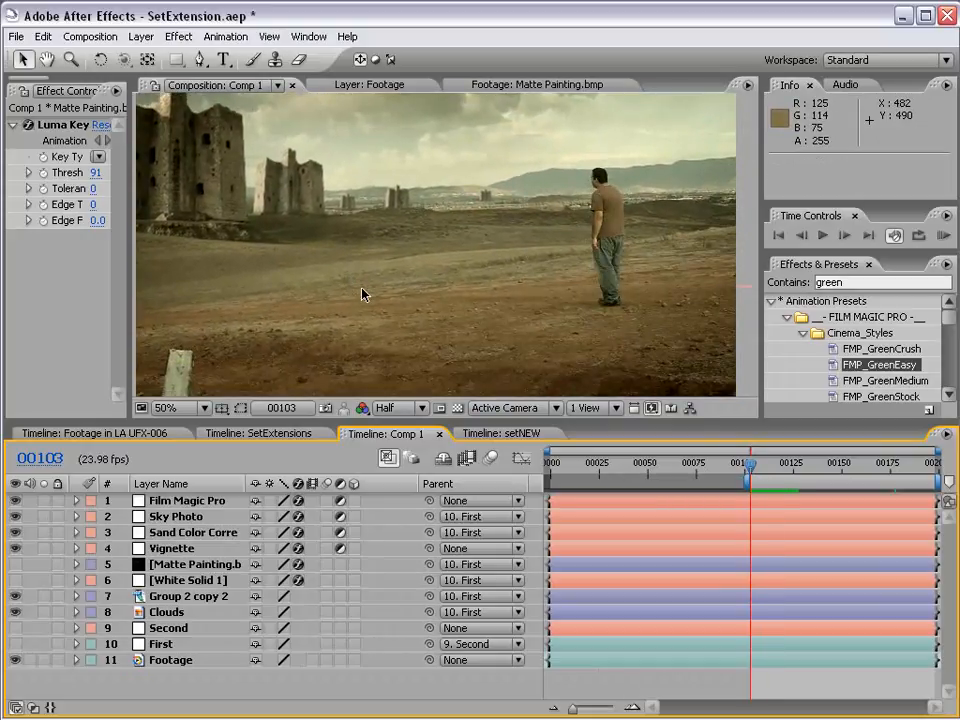
key("ctrl+s")
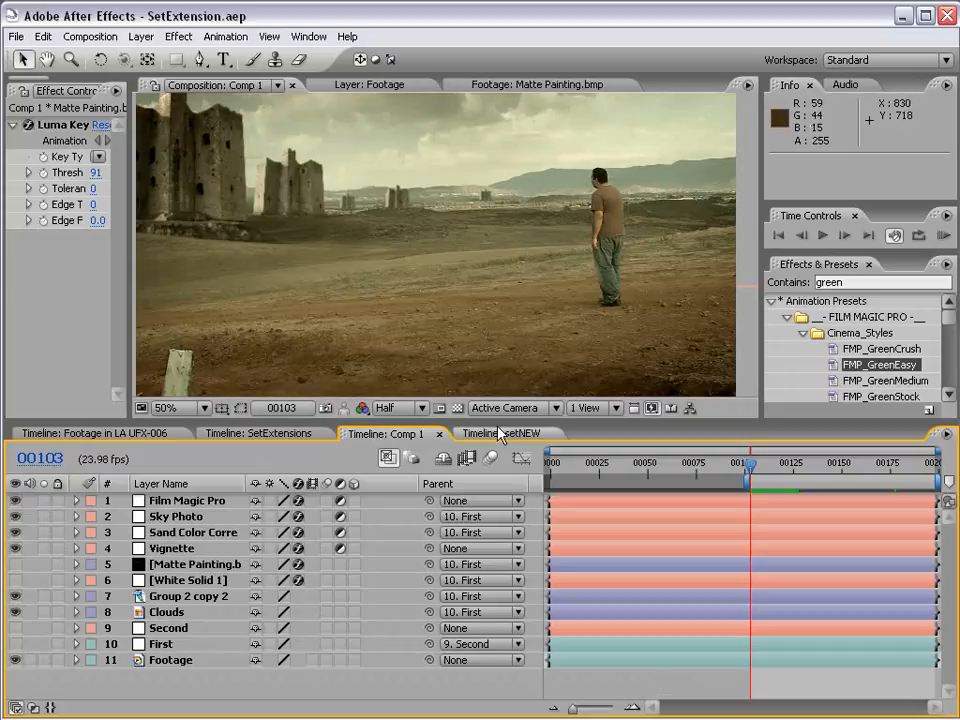
left_click_drag(504, 422, 517, 548)
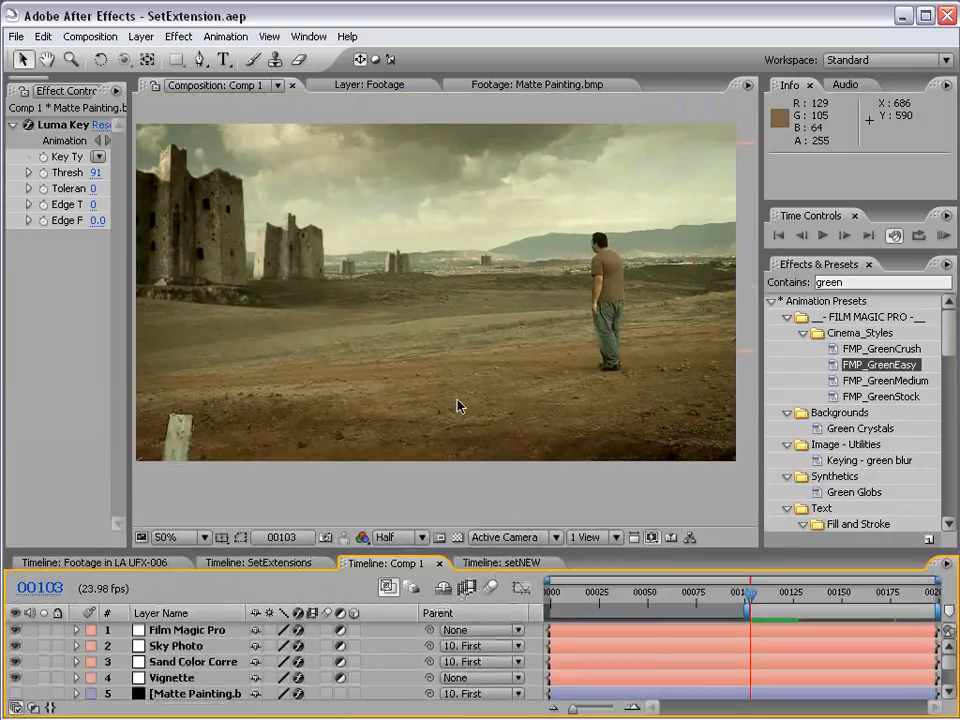